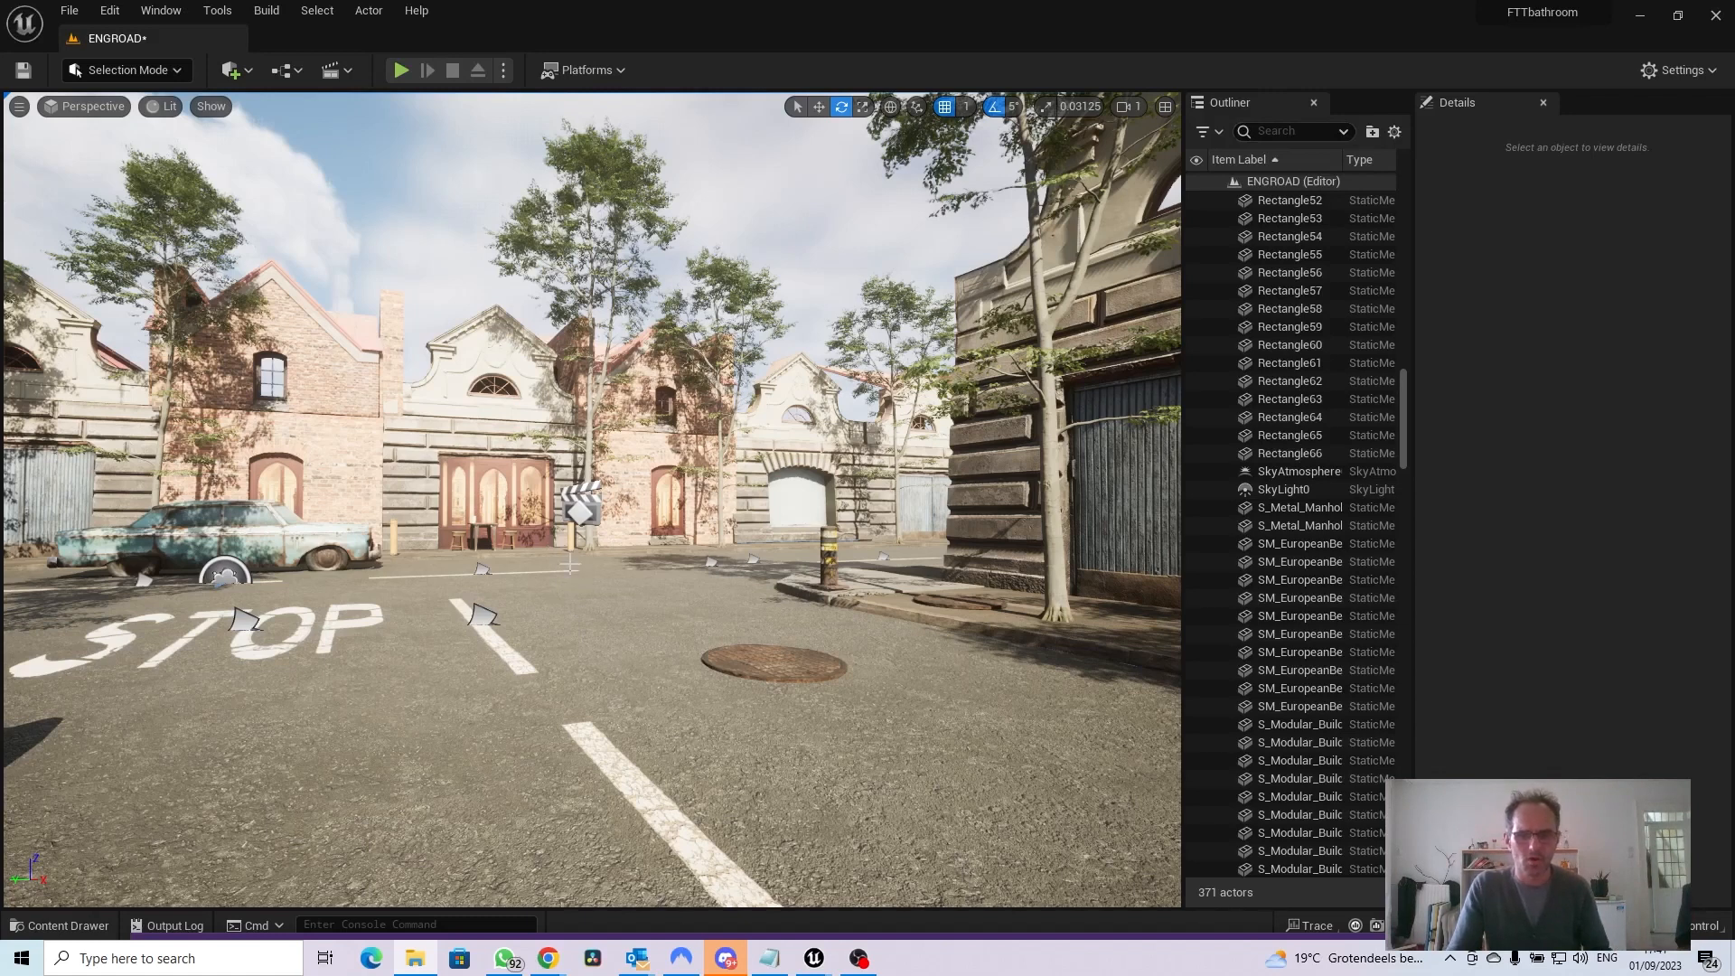
Close the Outliner and Details panels so the viewport fills the editor's full width
left_click(1315, 103)
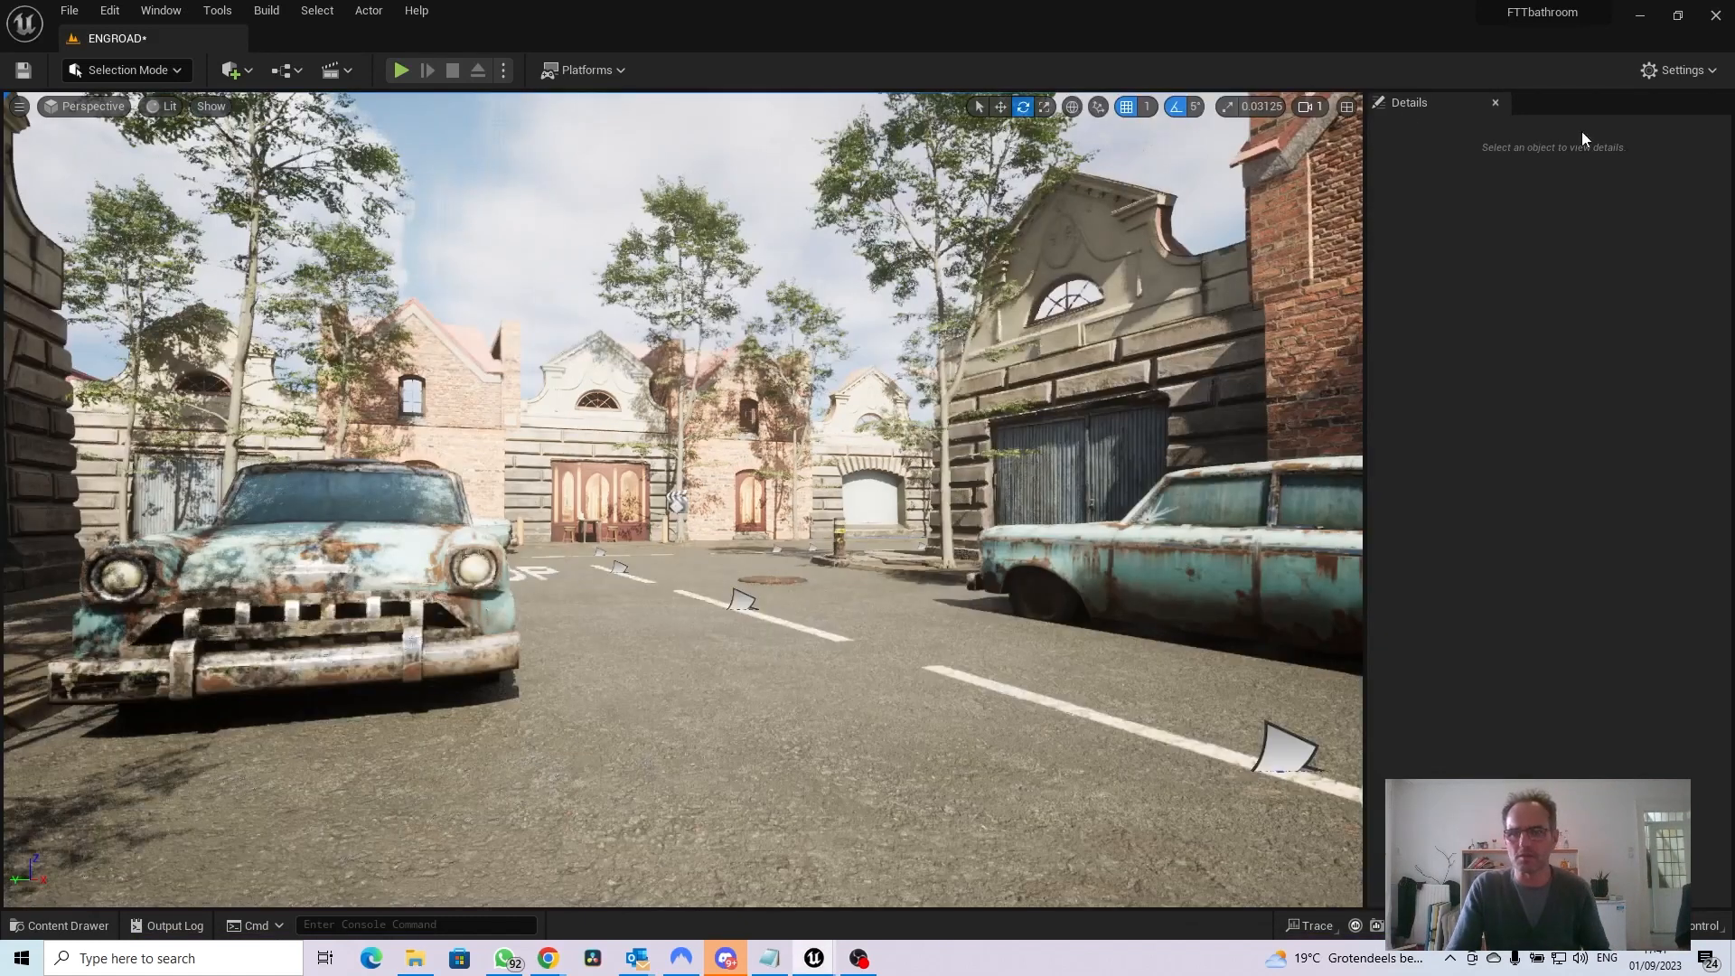
left_click(1495, 103)
left_click_drag(868, 502, 895, 574)
mouse_move(1261, 242)
left_mouse_down()
mouse_move(1240, 281)
mouse_move(1242, 246)
left_mouse_up()
left_click(1261, 242)
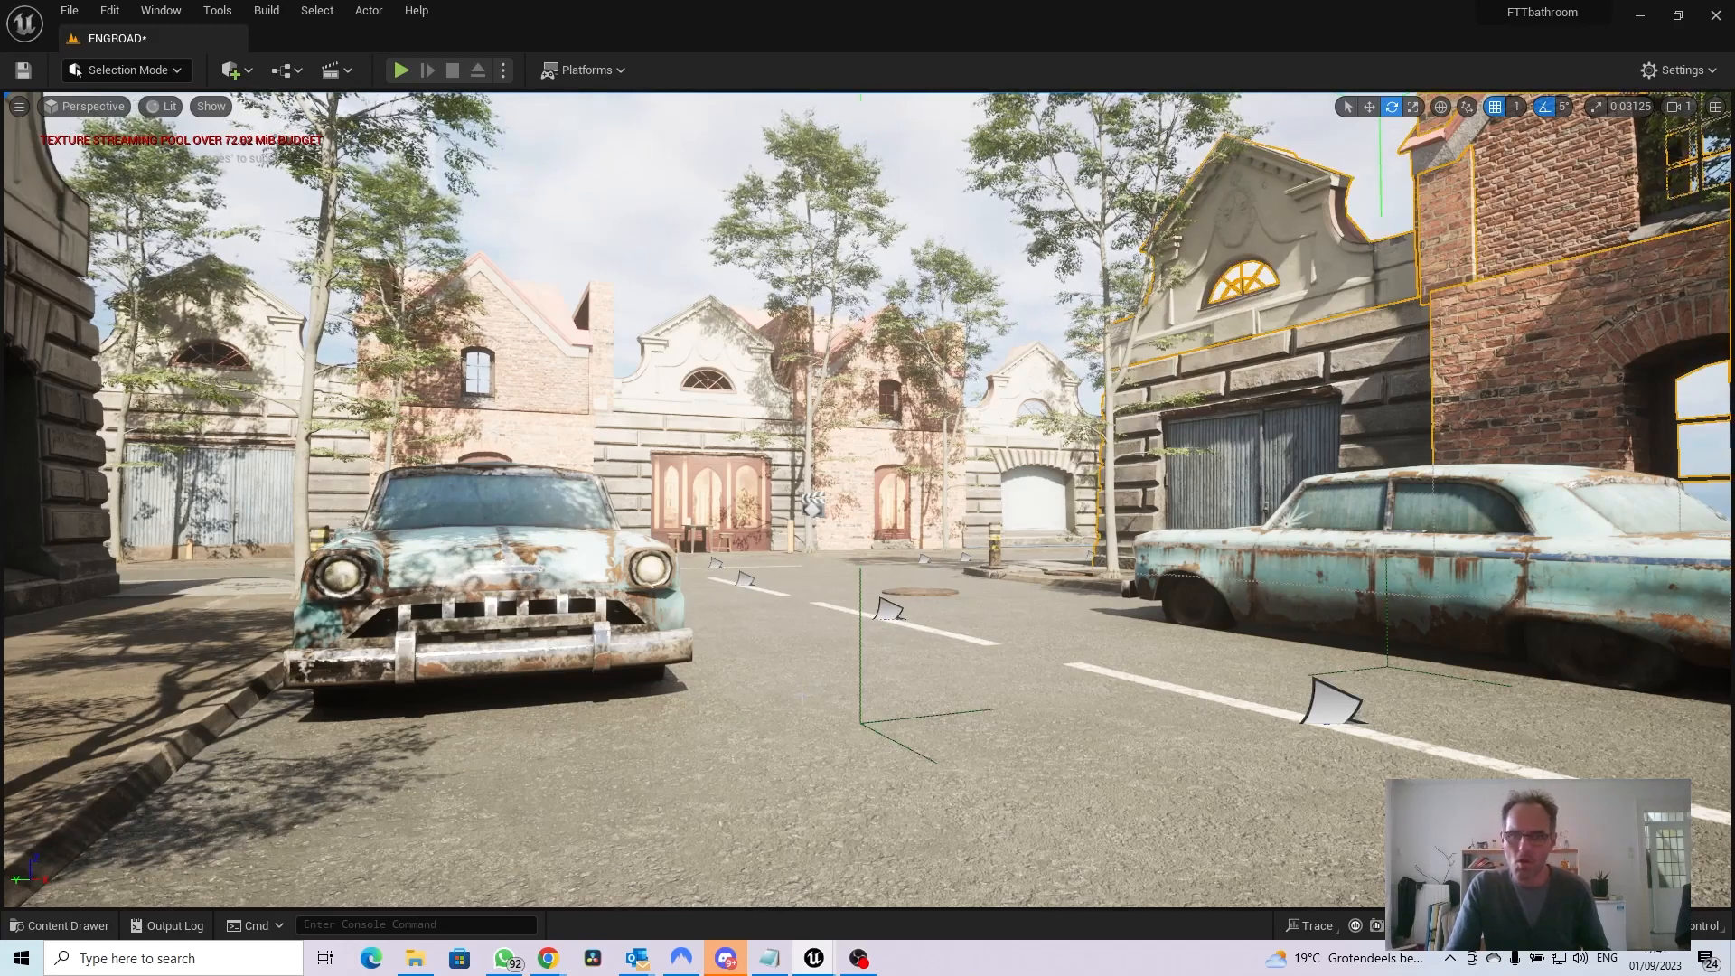
left_click_drag(801, 687, 867, 603)
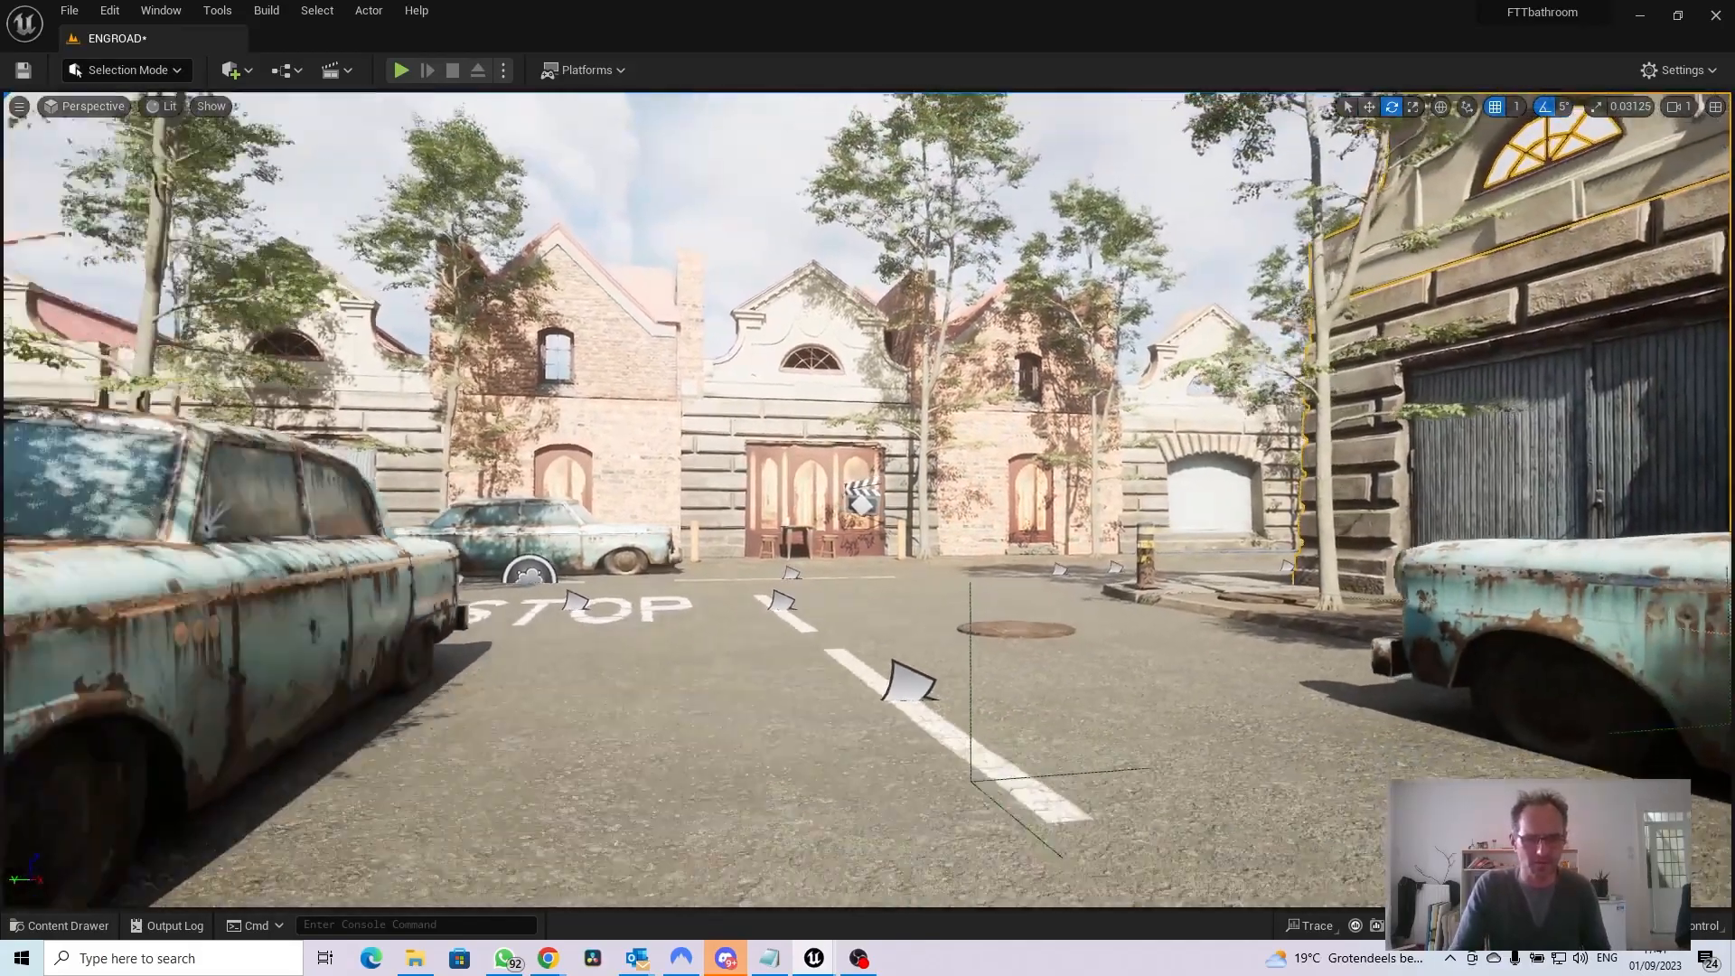
right_click_drag(867, 499, 727, 499)
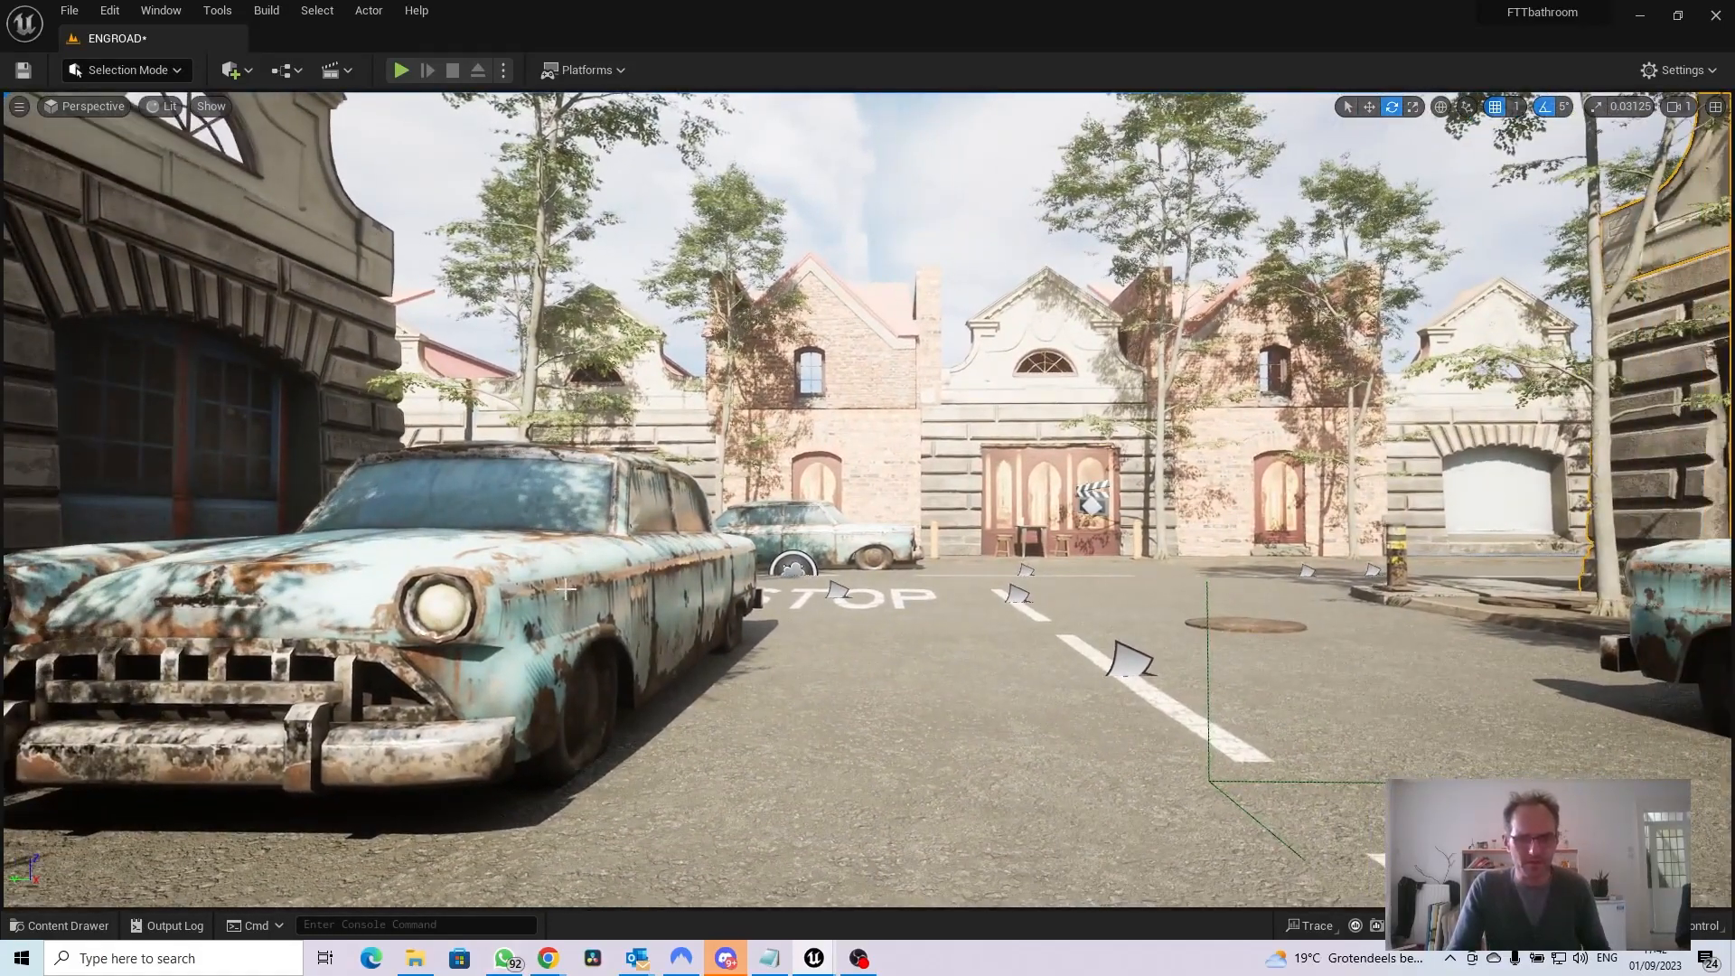
right_click_drag(868, 499, 1098, 499)
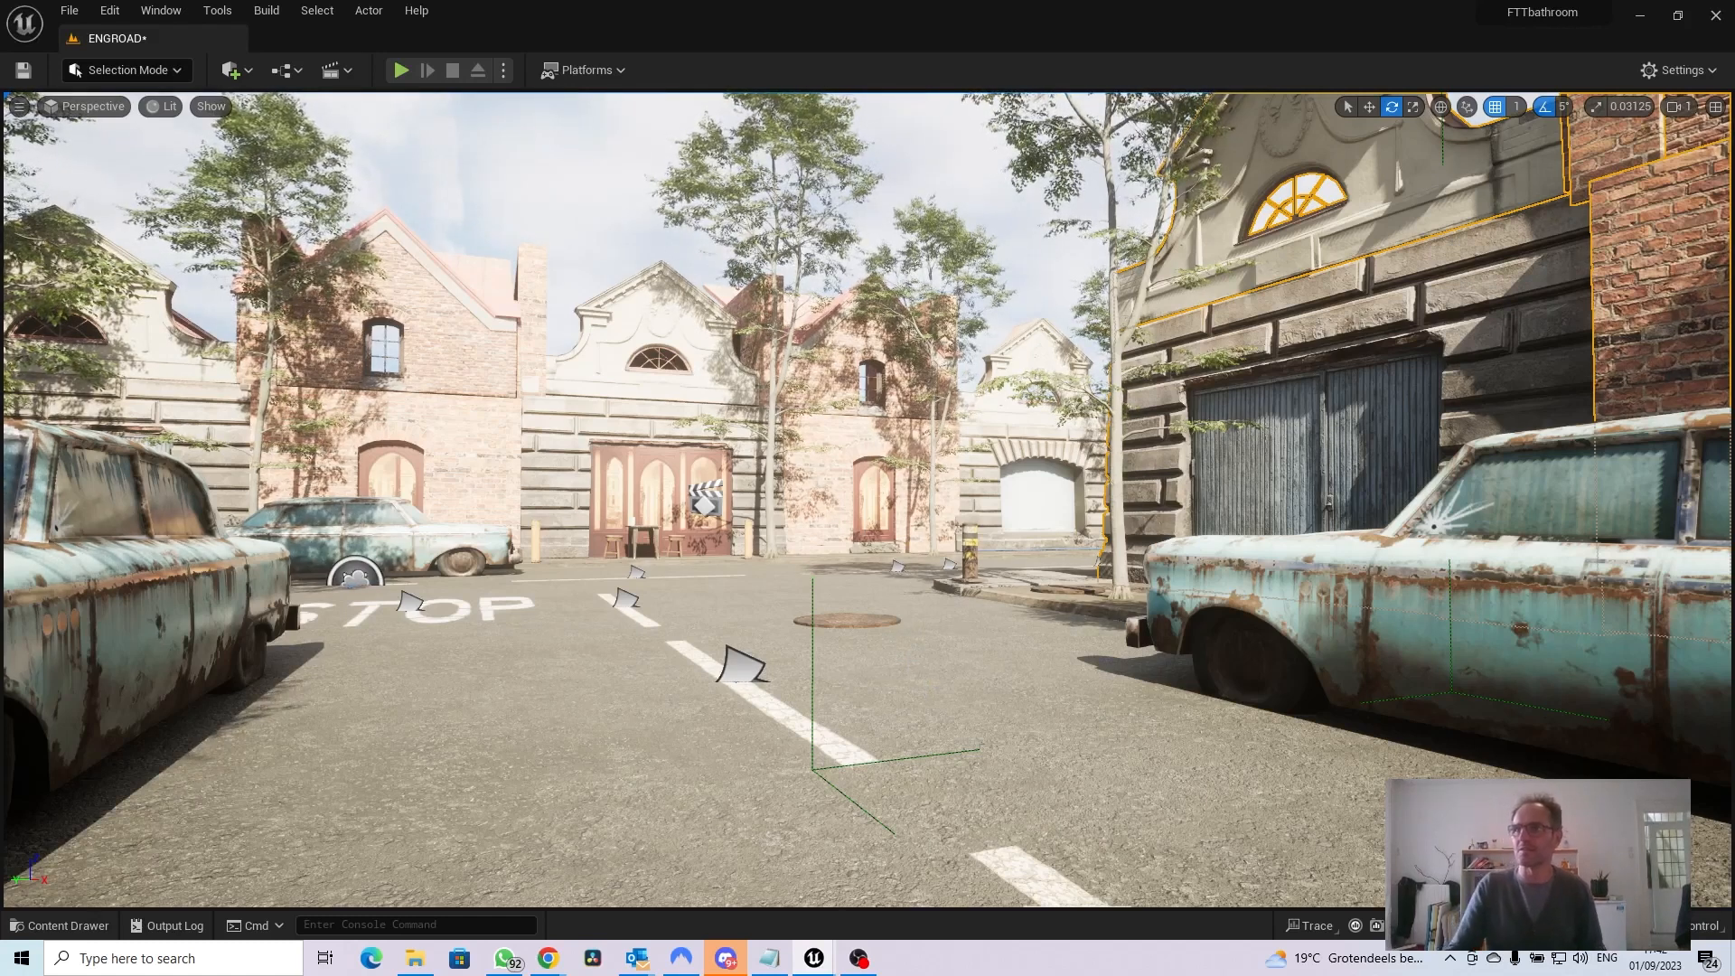
Close the floating Content Browser, then open the Content Drawer with textures shown alongside static meshes
left_click_drag(1734, 953, 203, 757)
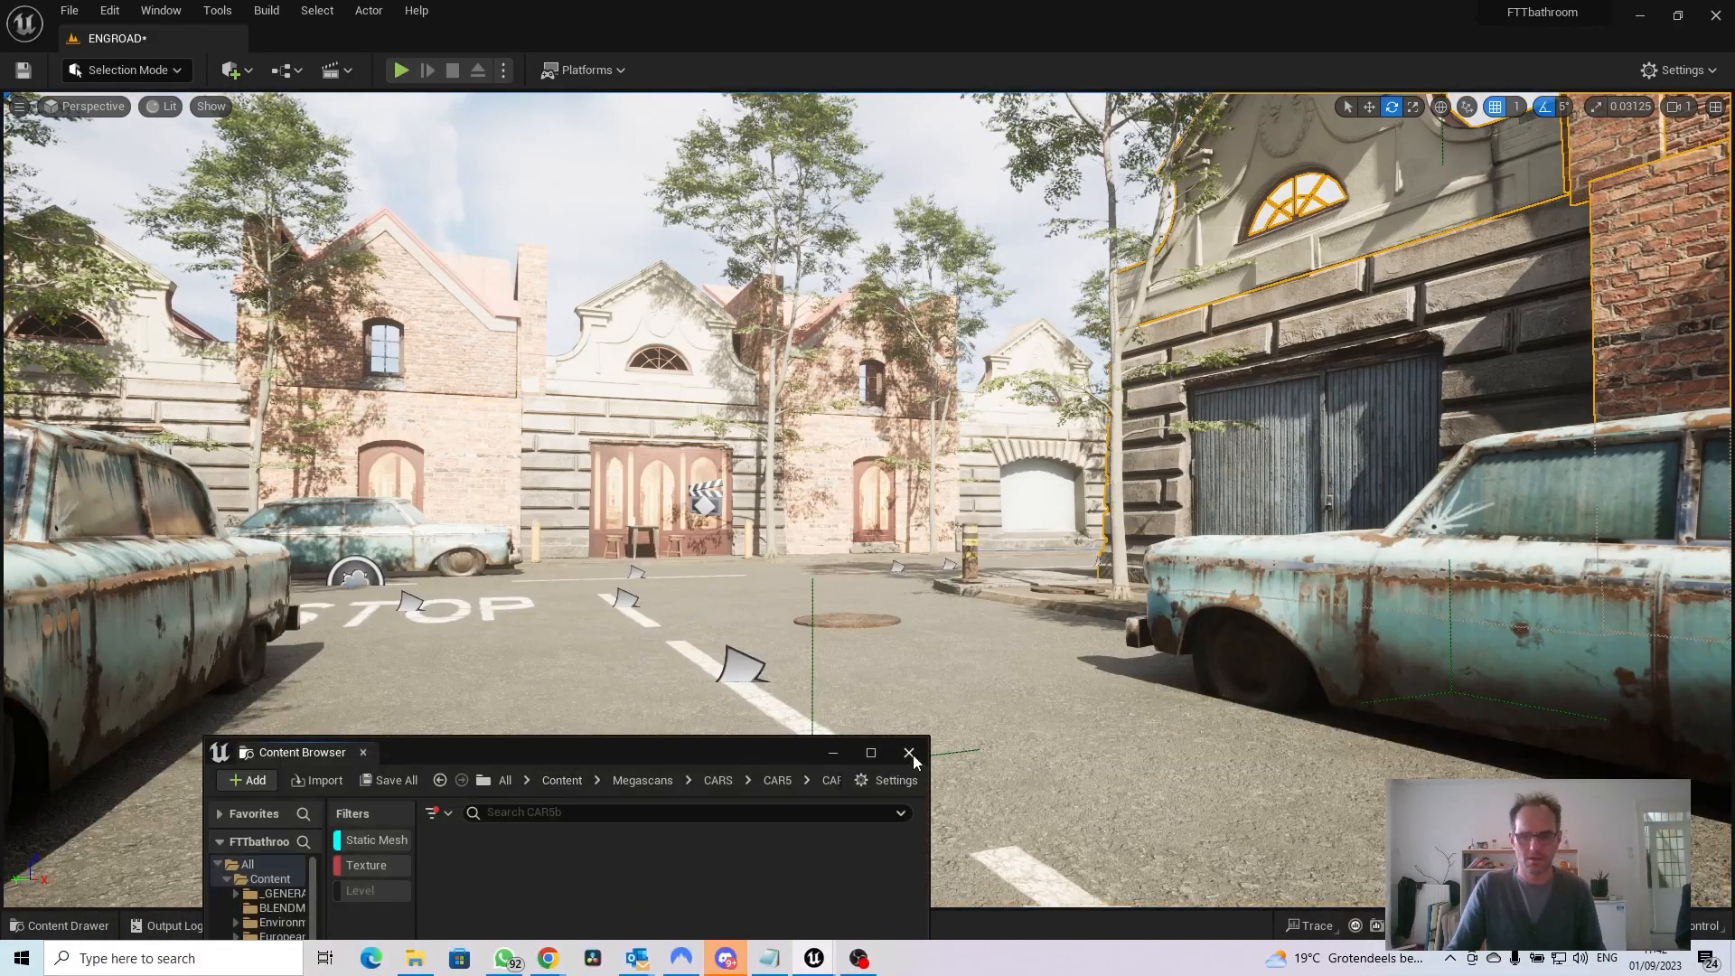
left_click(908, 753)
left_click(41, 926)
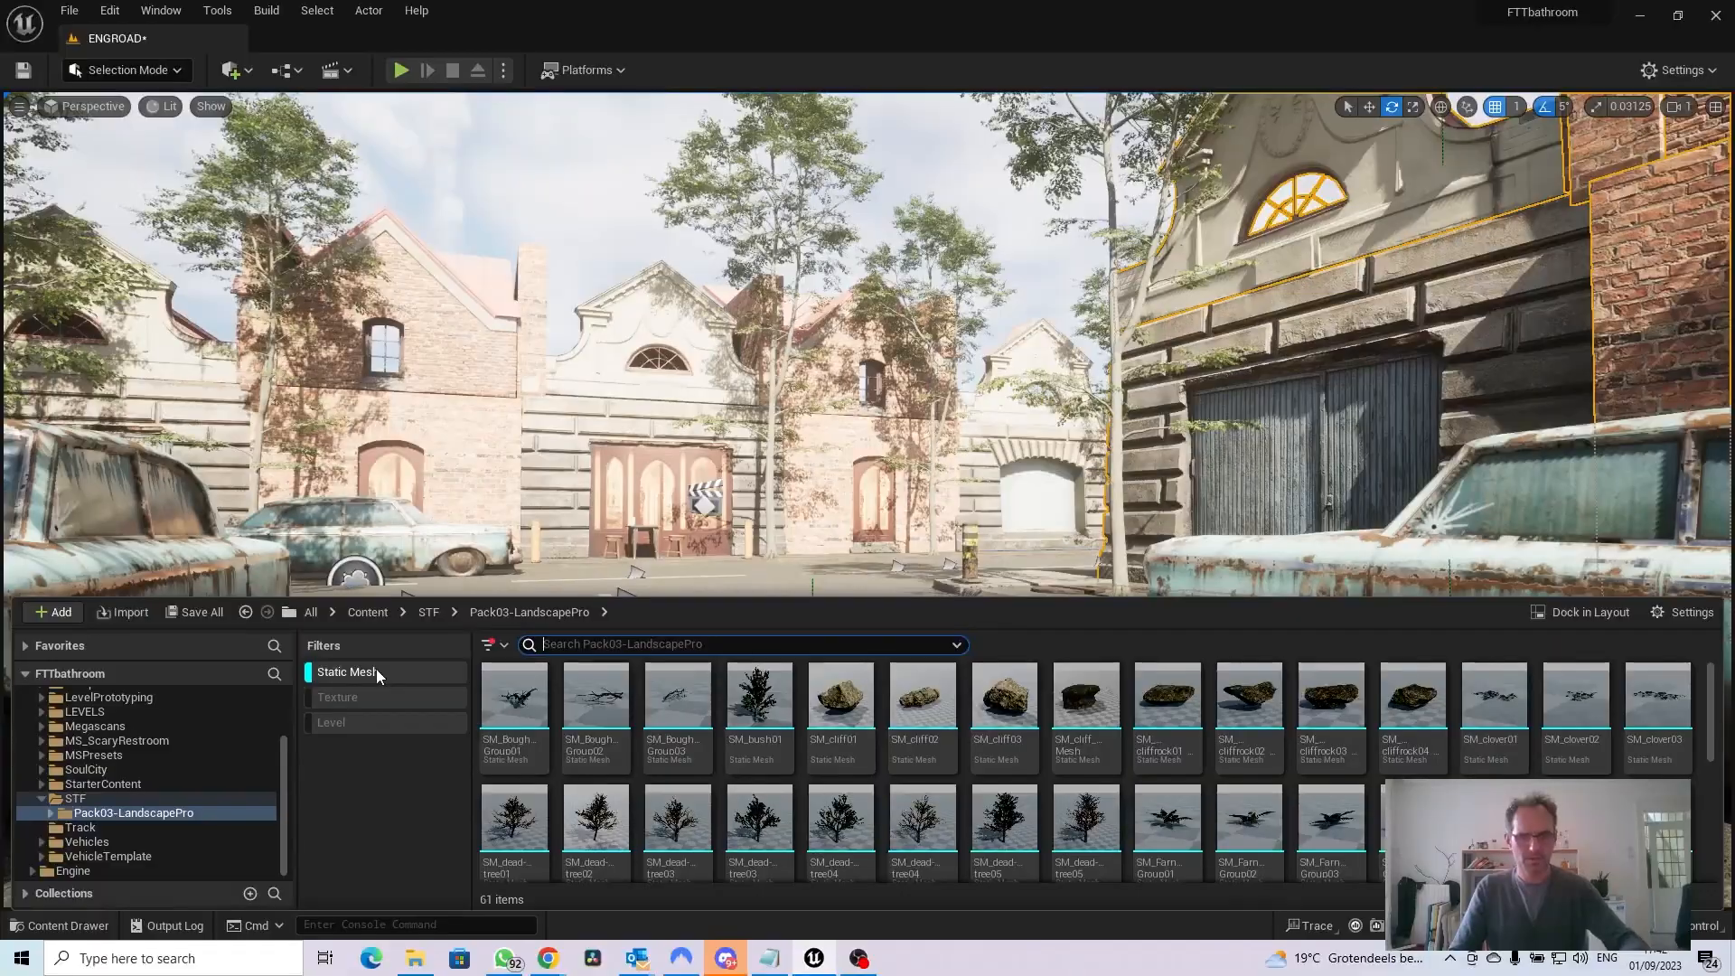
left_click(377, 698)
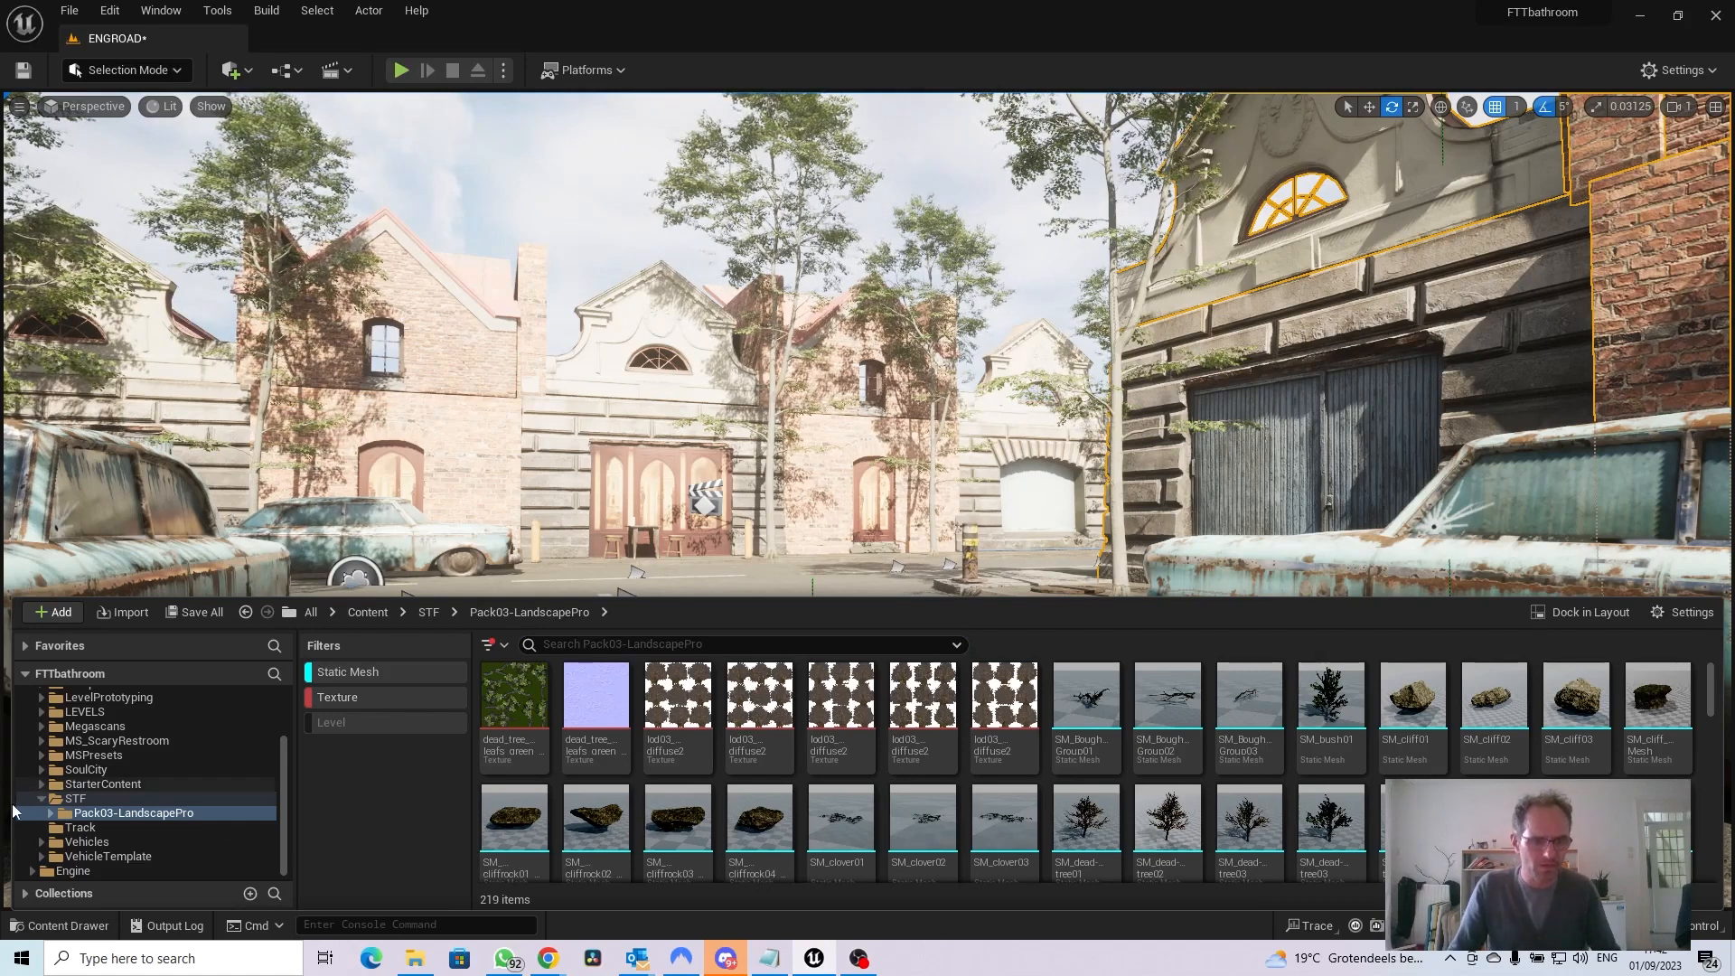
Locate the CARS folder under Megascans in the content folder tree and expand it
left_click(76, 799)
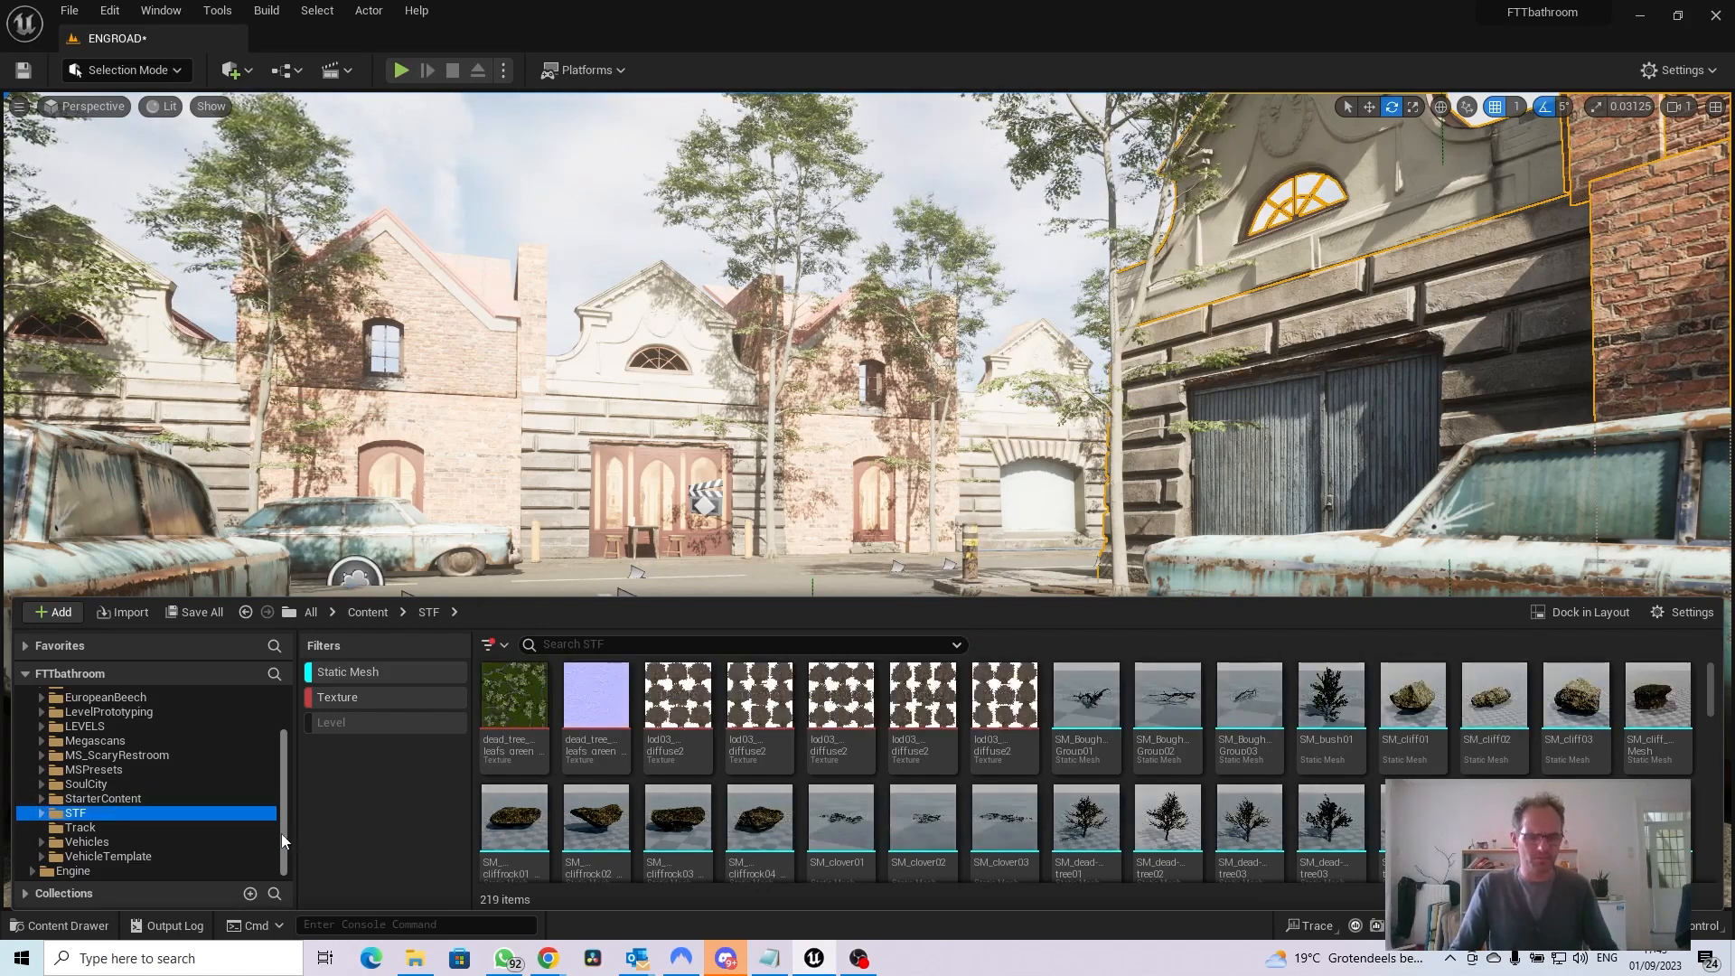
left_click_drag(280, 833, 284, 736)
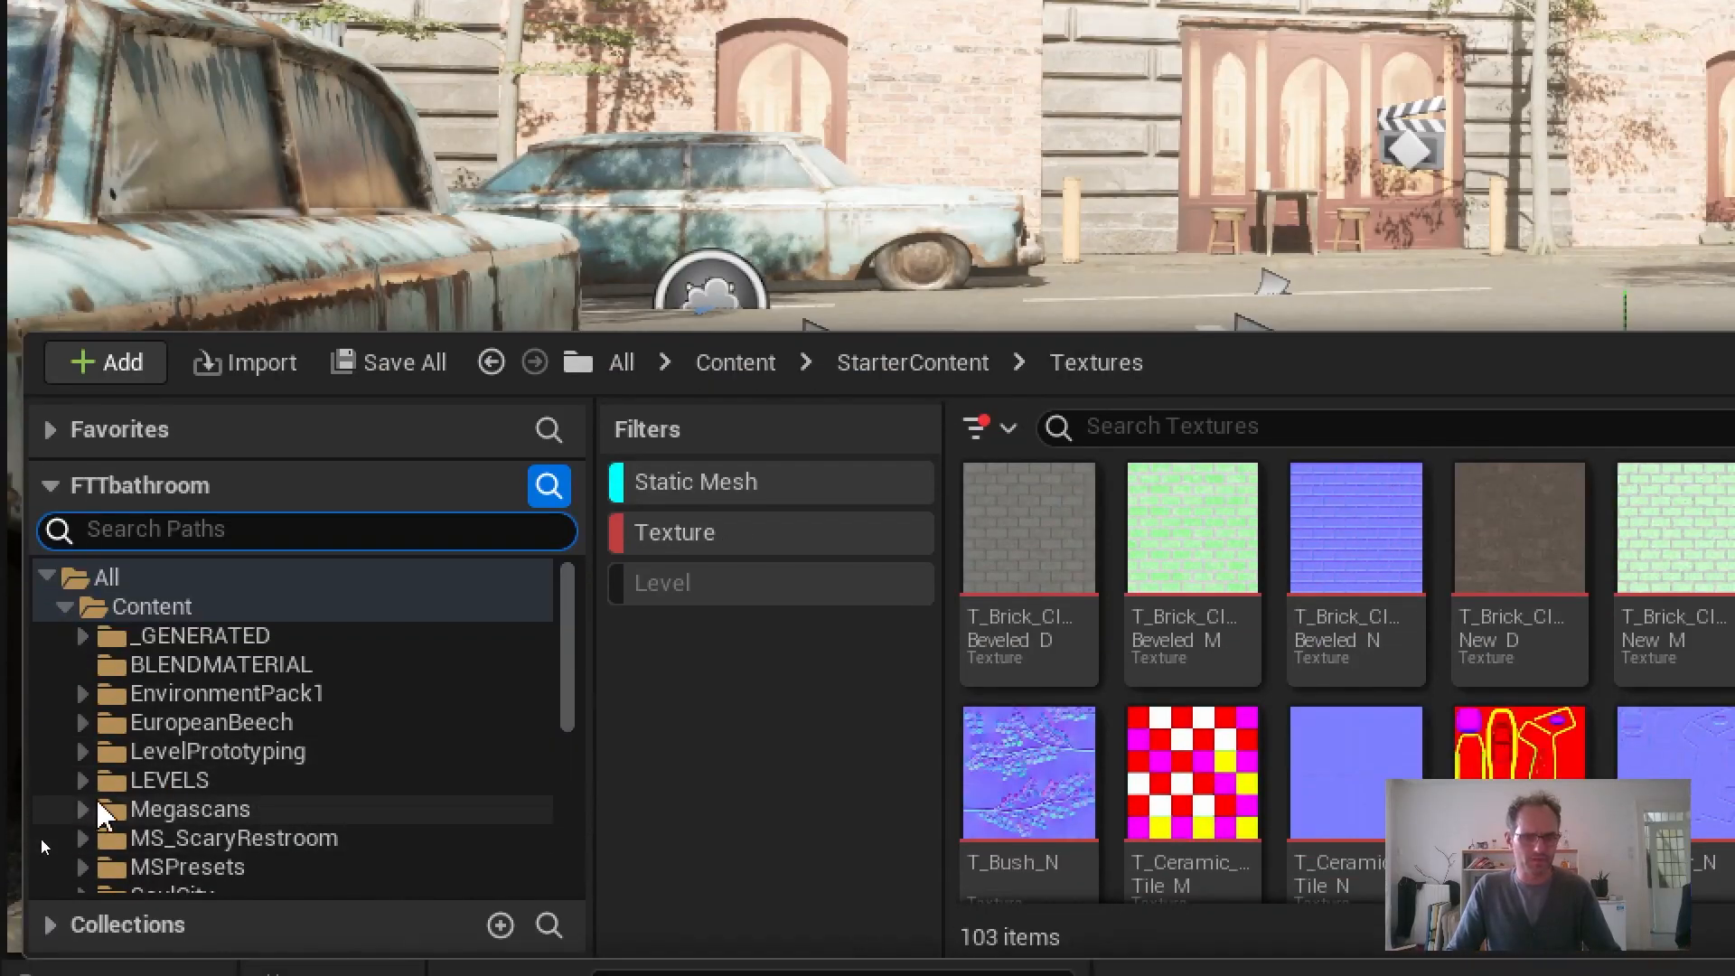
left_click(83, 811)
scroll(100, 778, "down", 3)
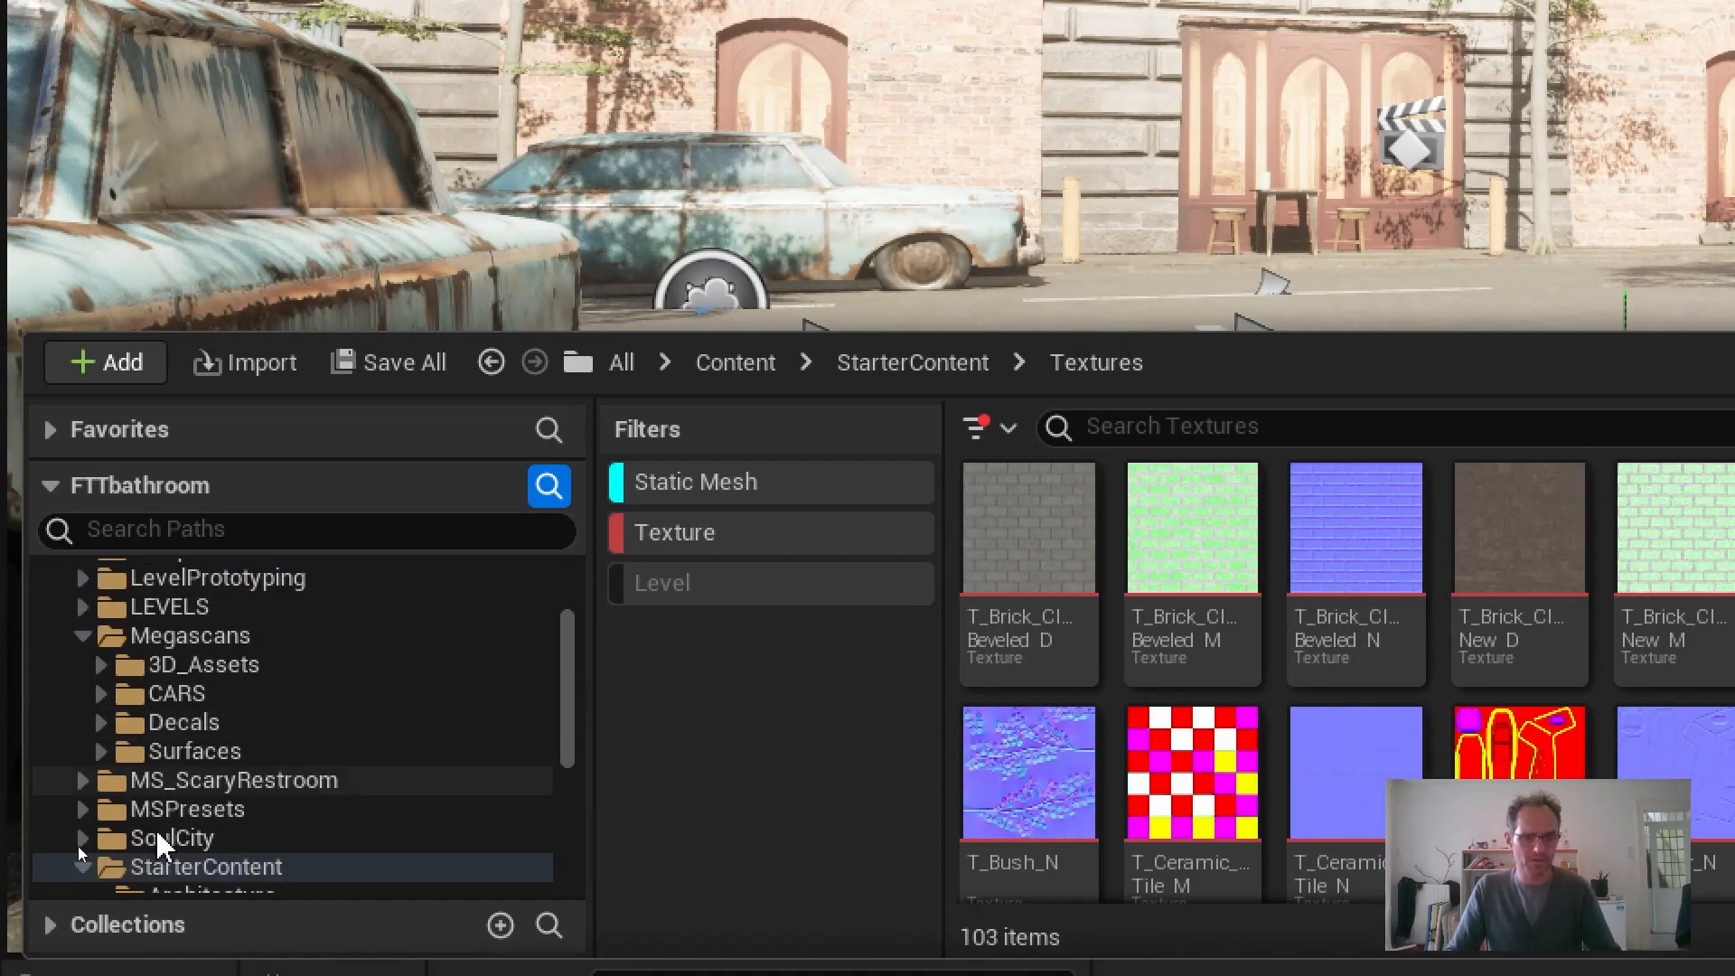
left_click(102, 666)
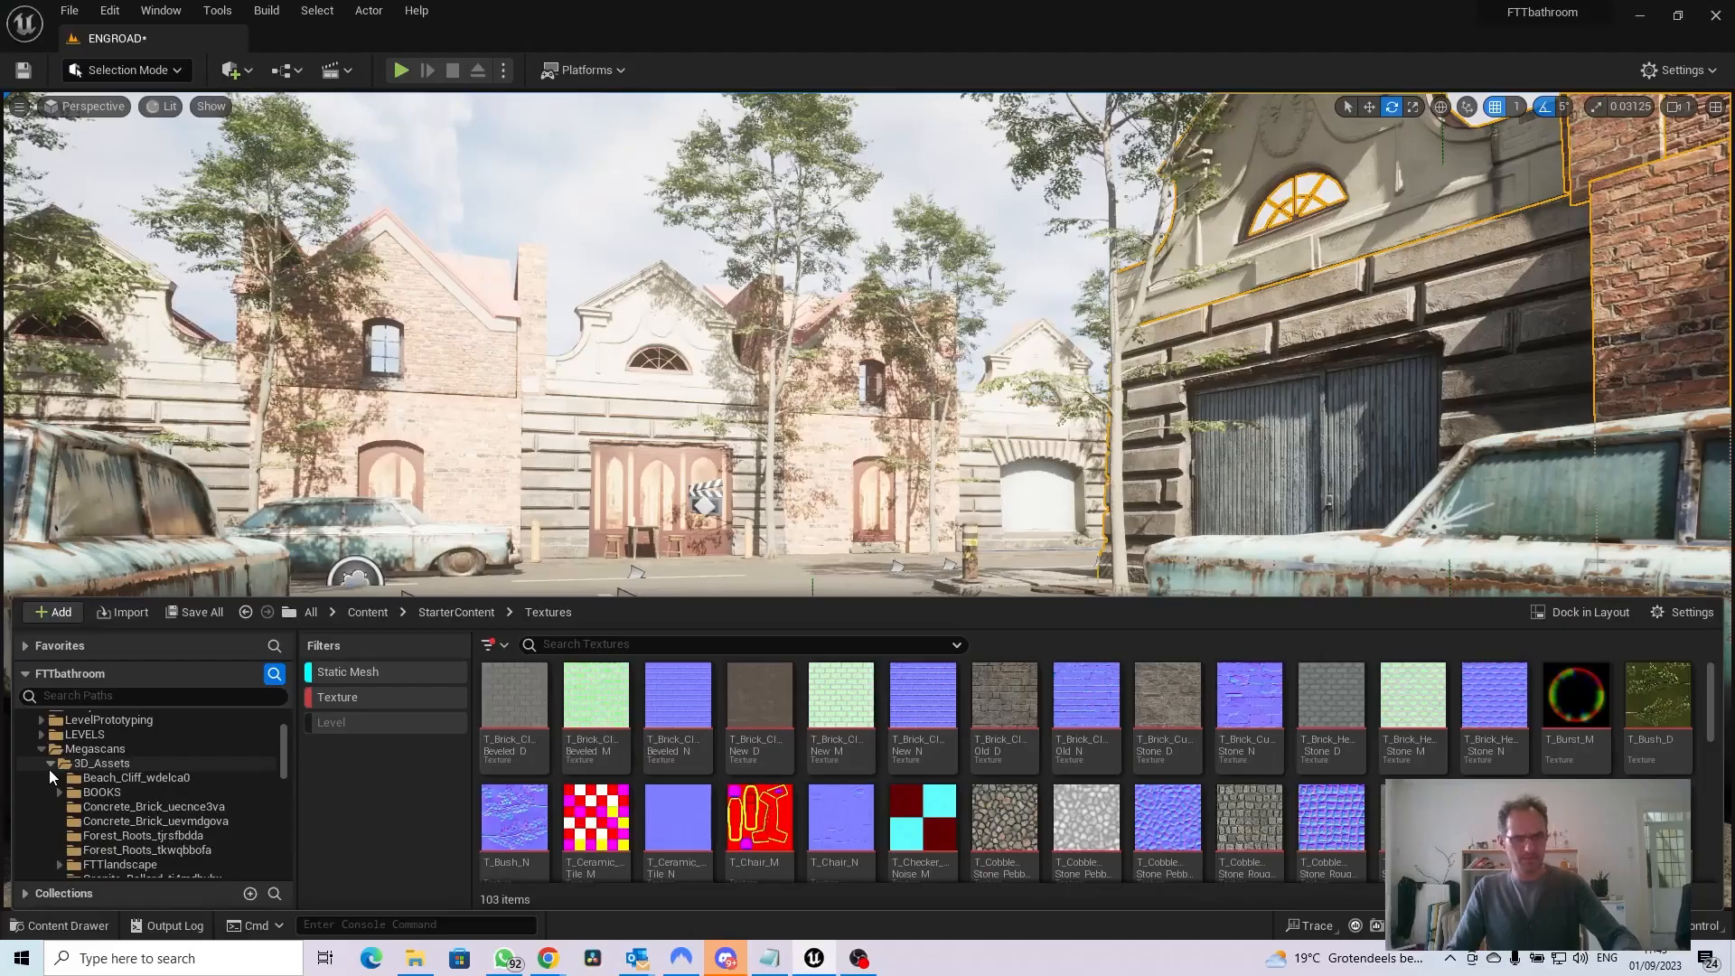
scroll(75, 795, "down", 8)
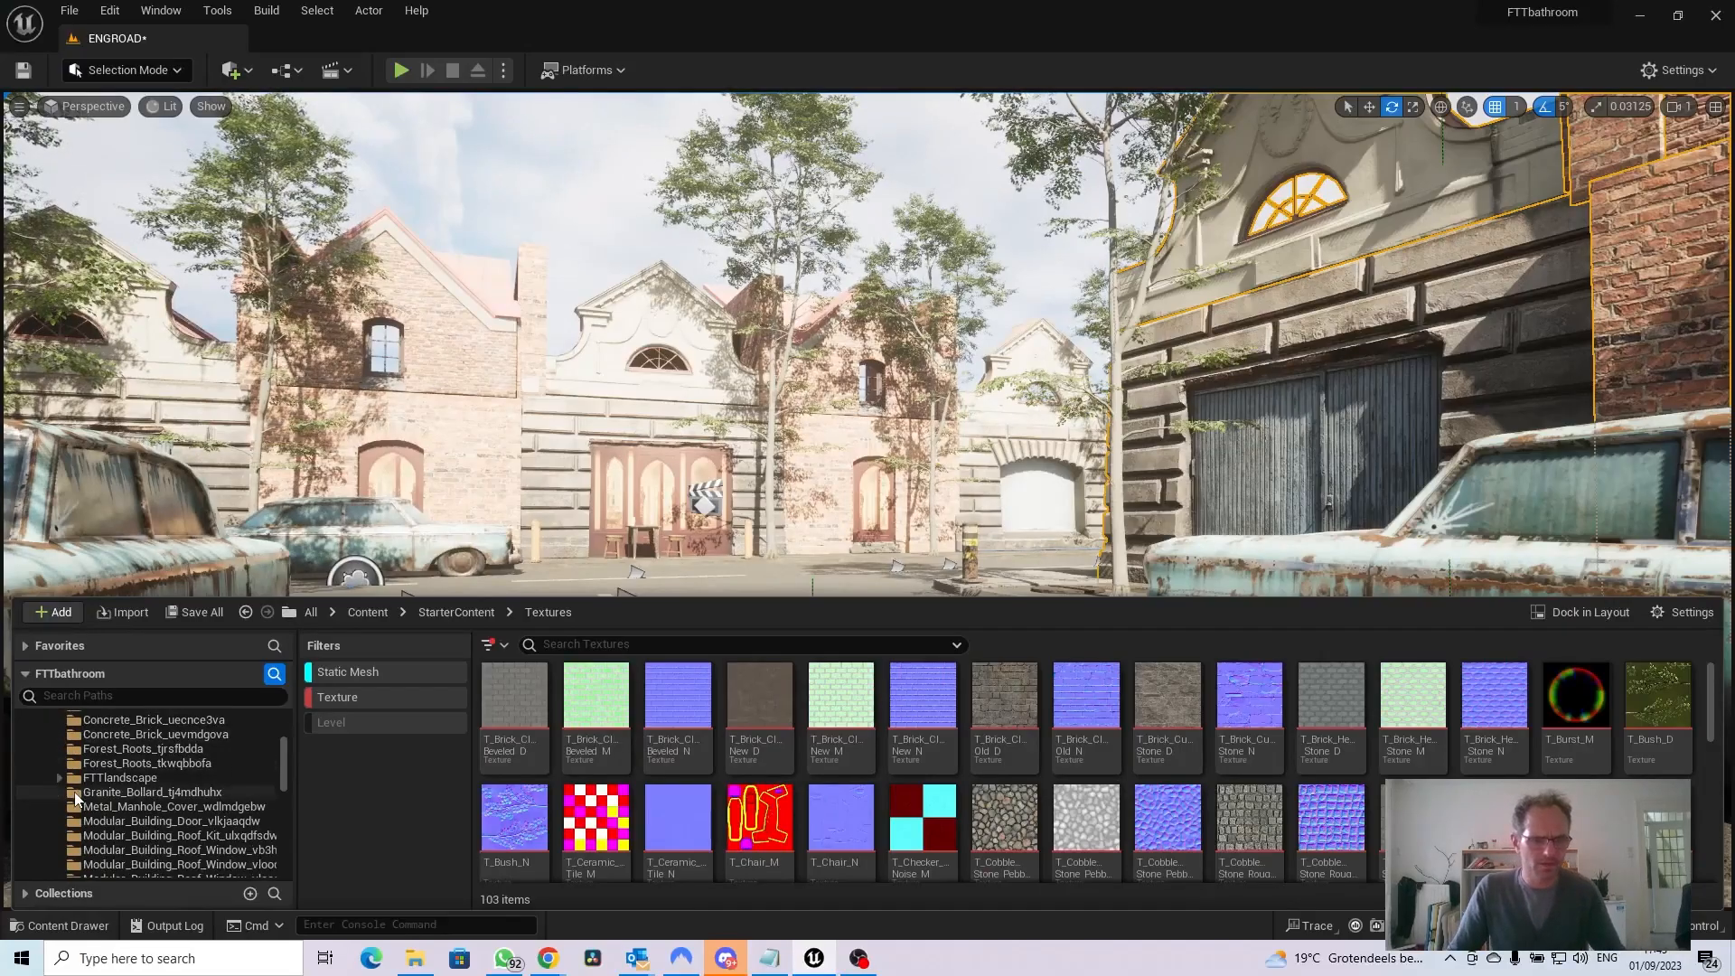
scroll(76, 799, "down", 8)
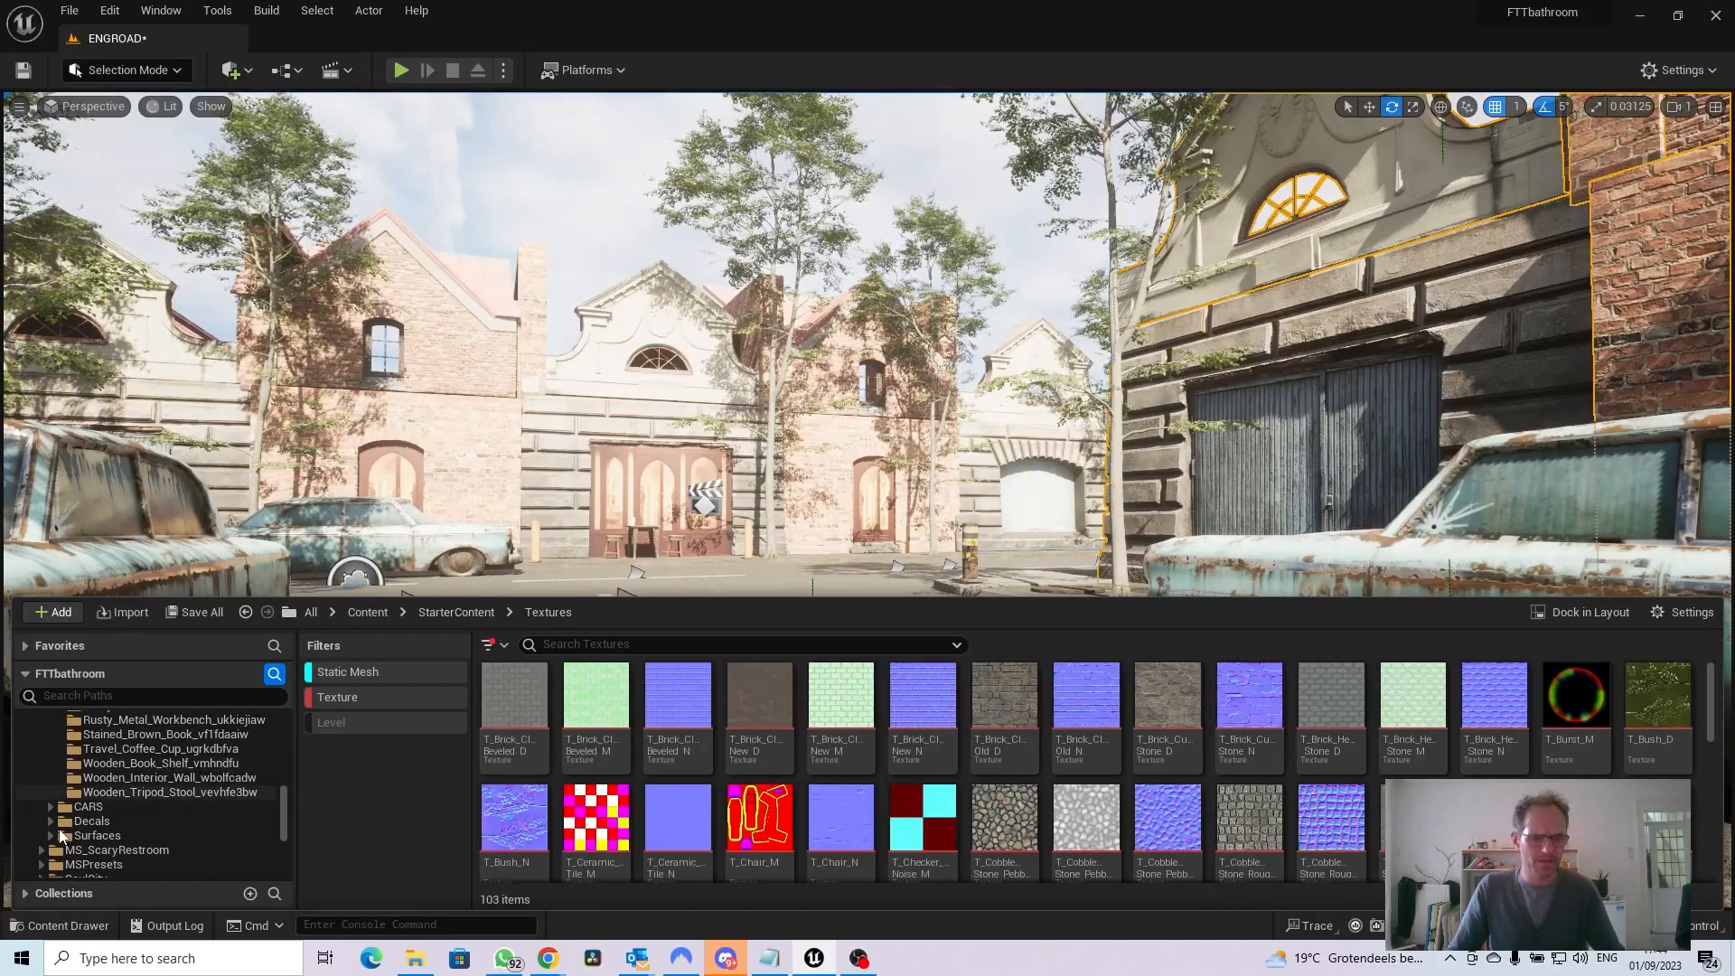
left_click(49, 808)
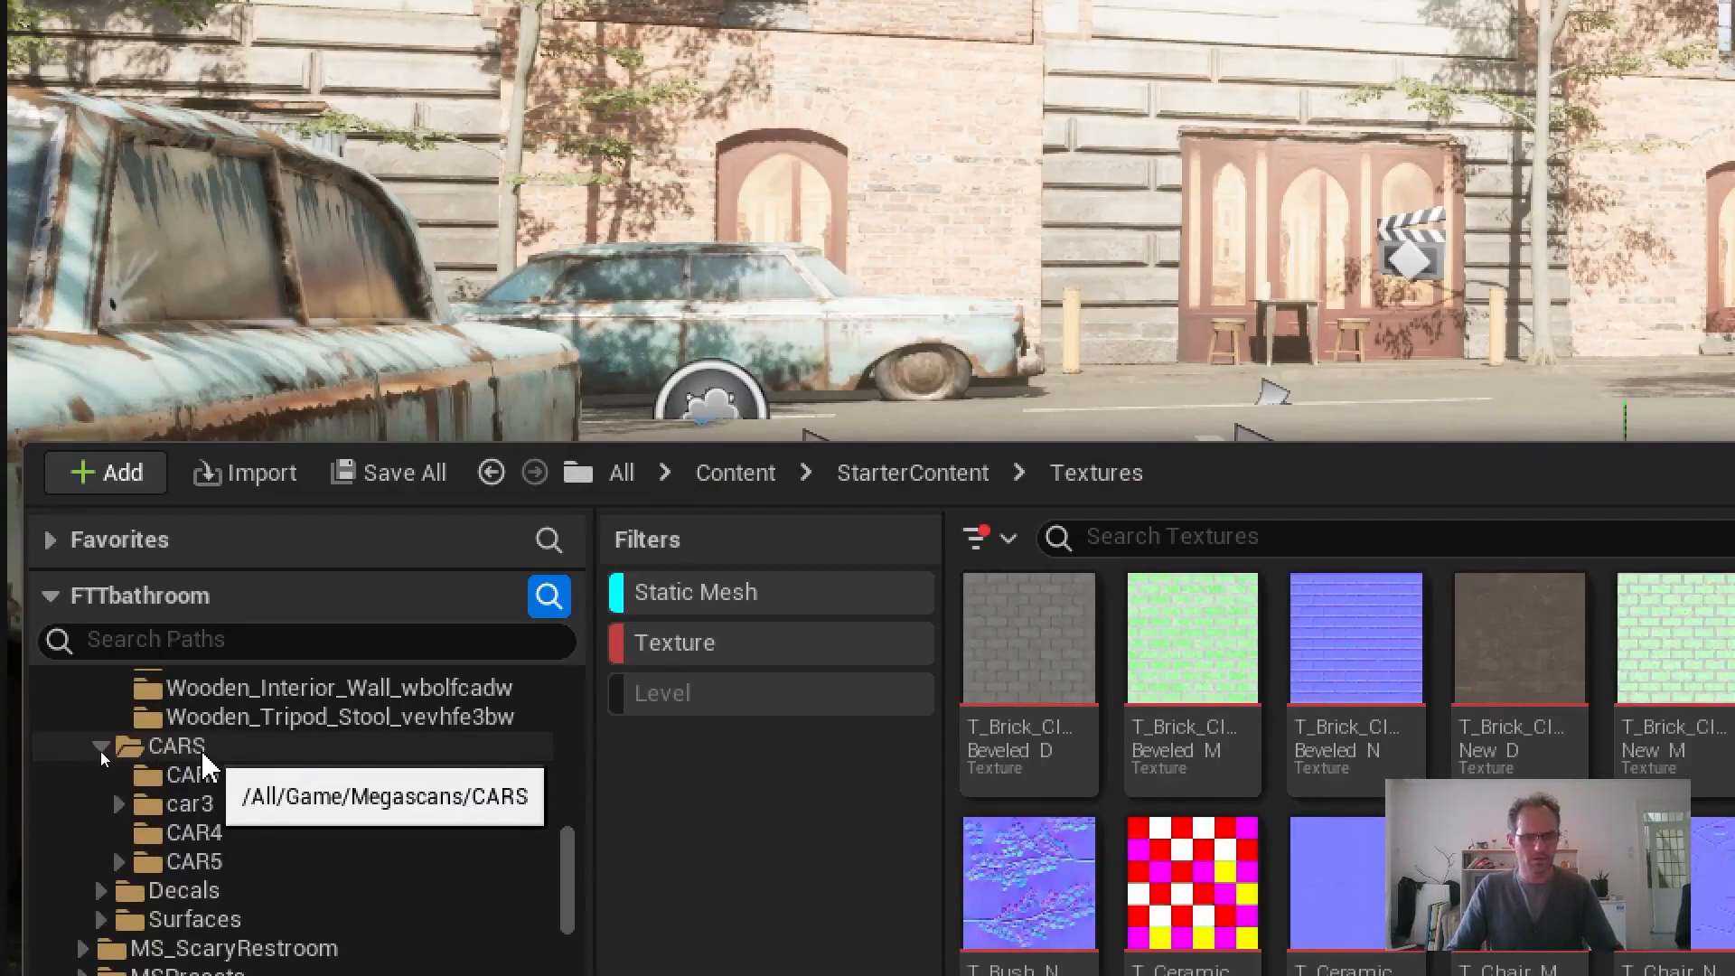
Create a new folder named CAR6 inside the Megascans CARS folder
right_click(96, 754)
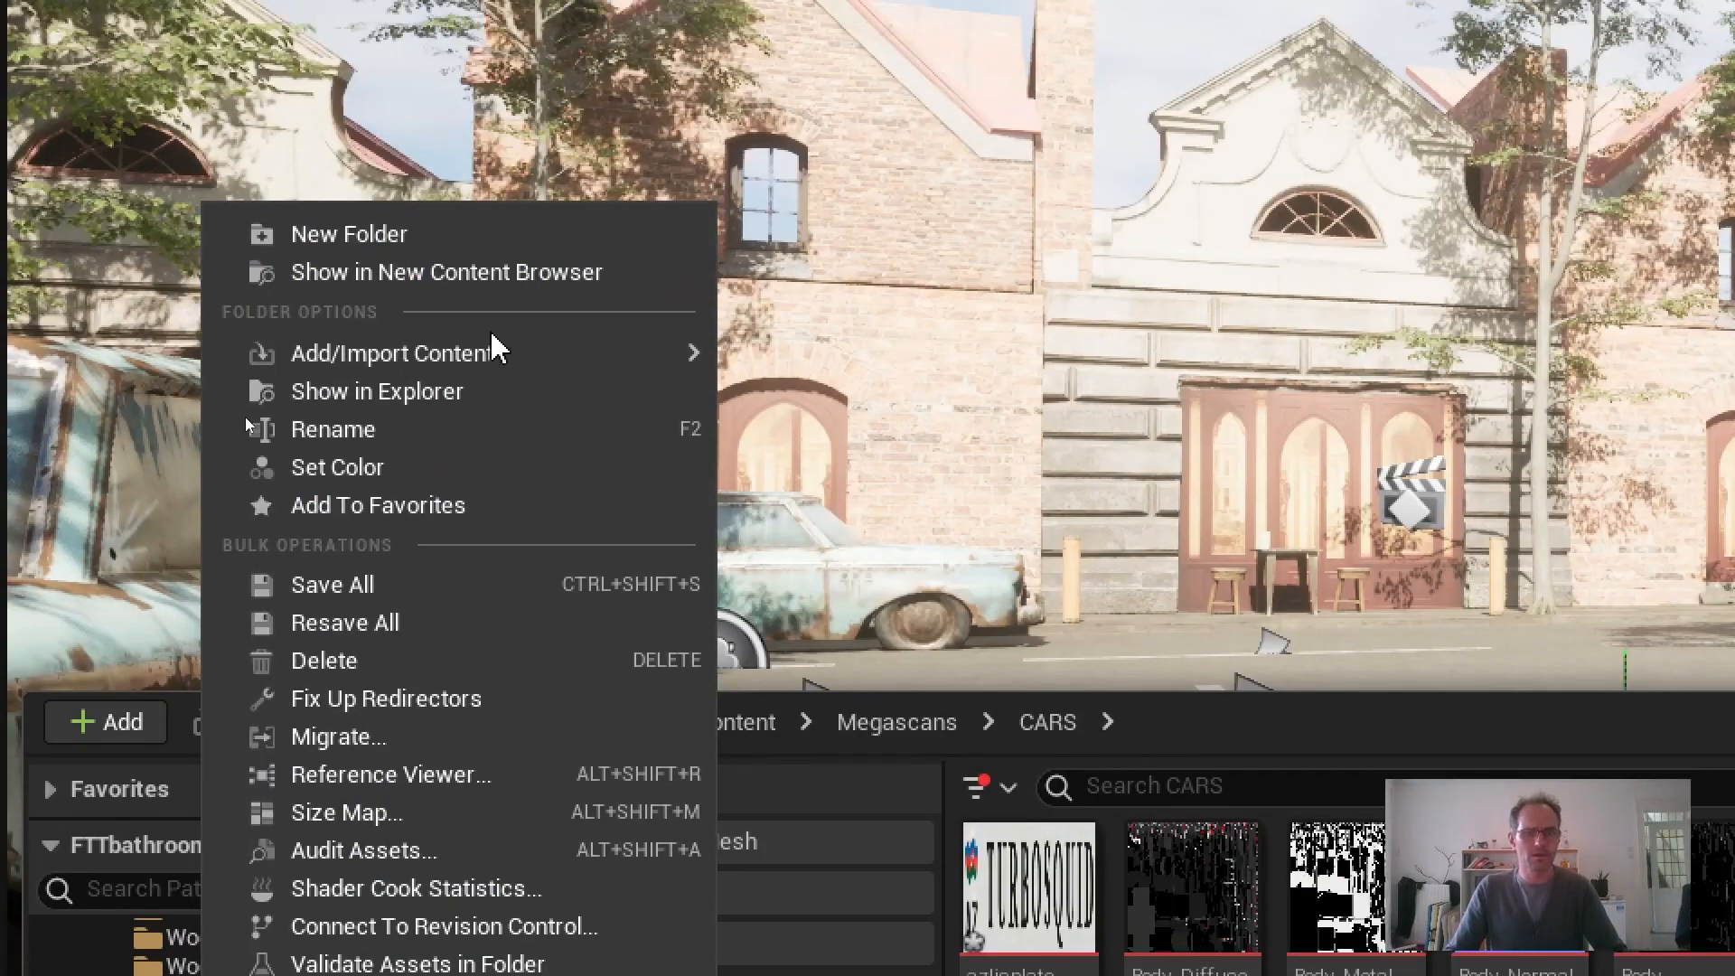
left_click(425, 235)
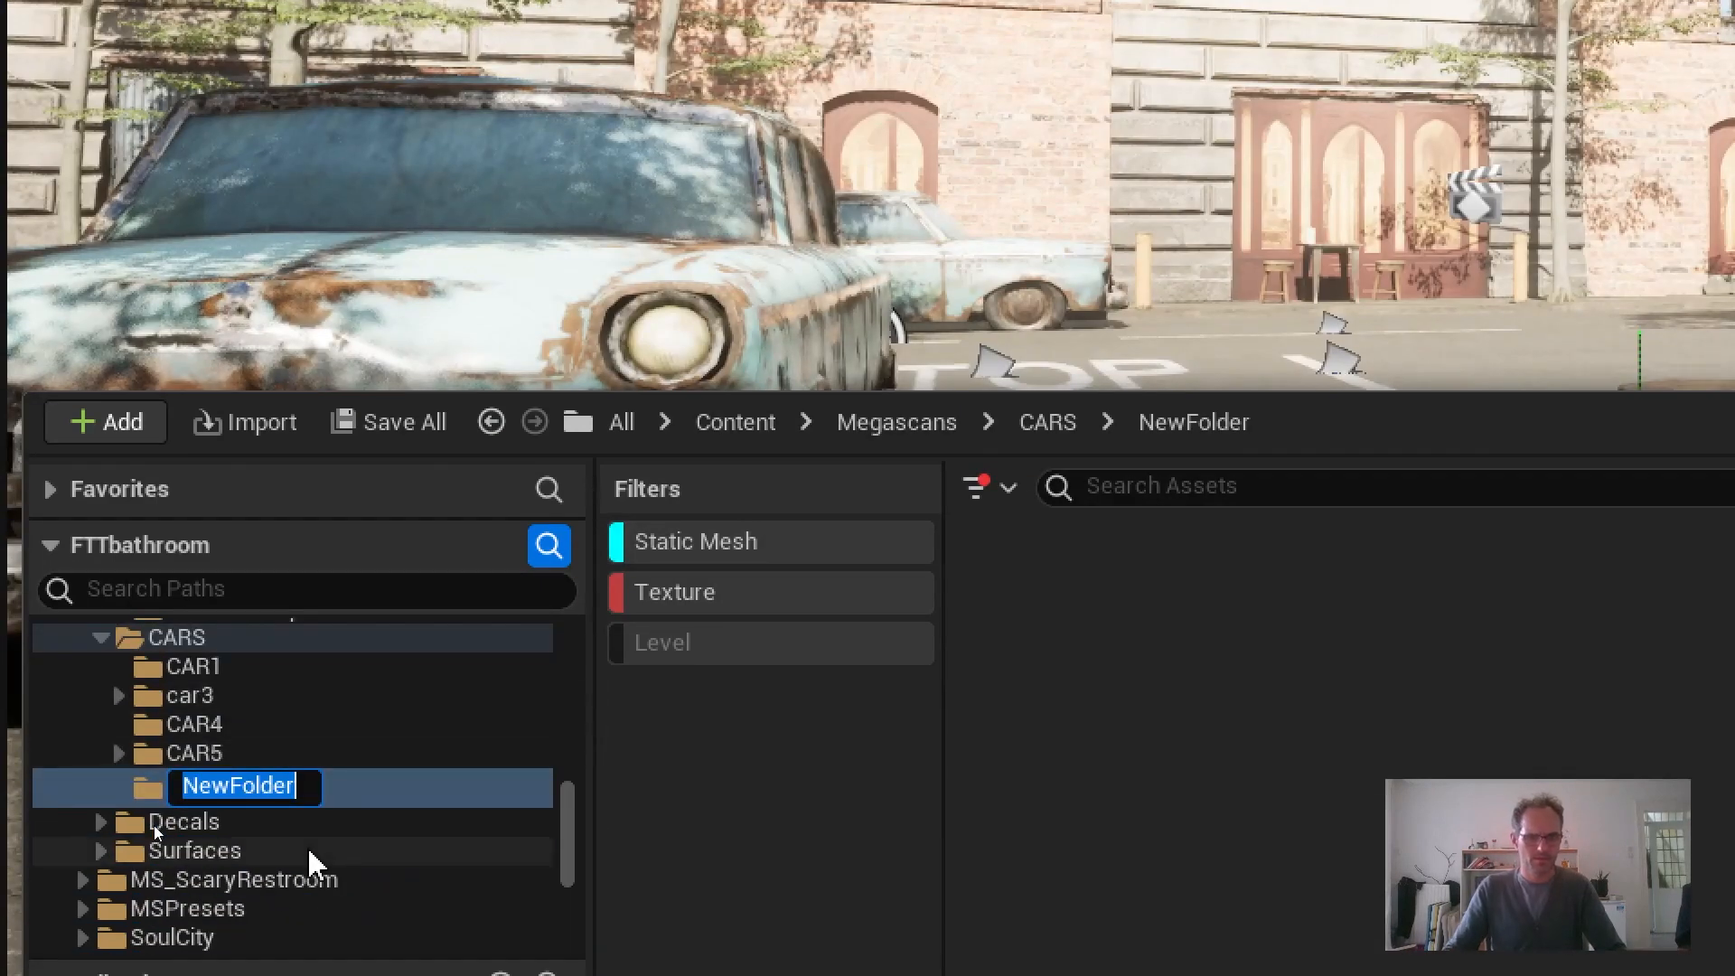
type("CAR")
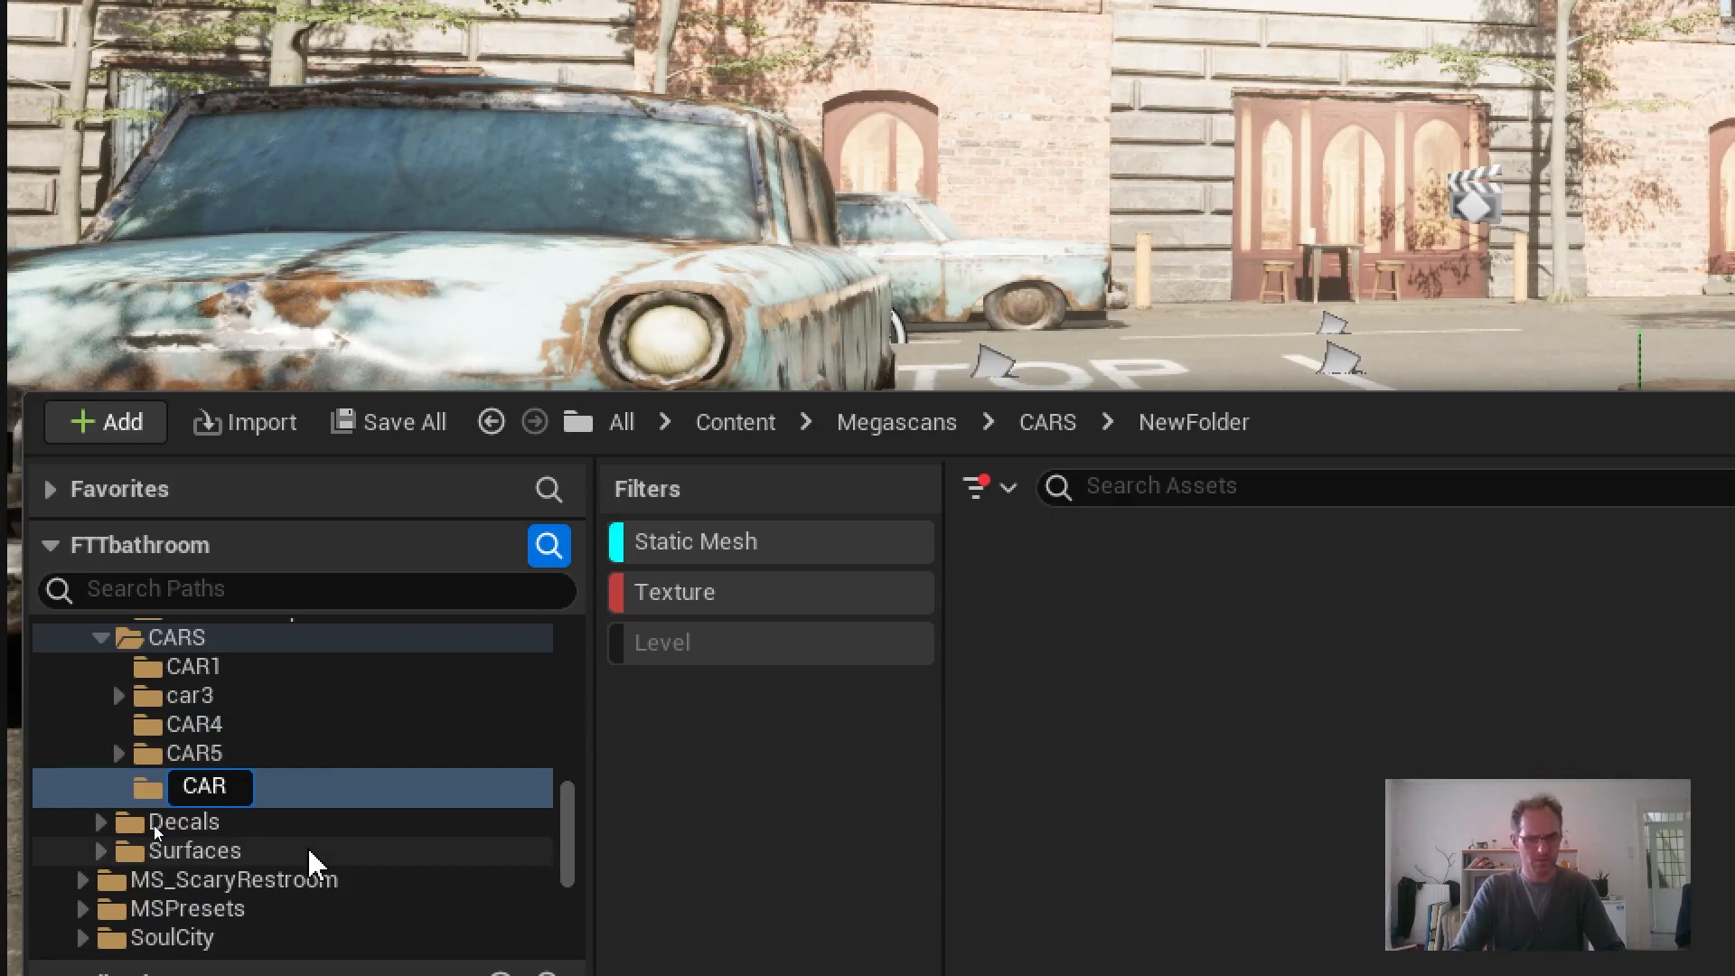
type(" 6")
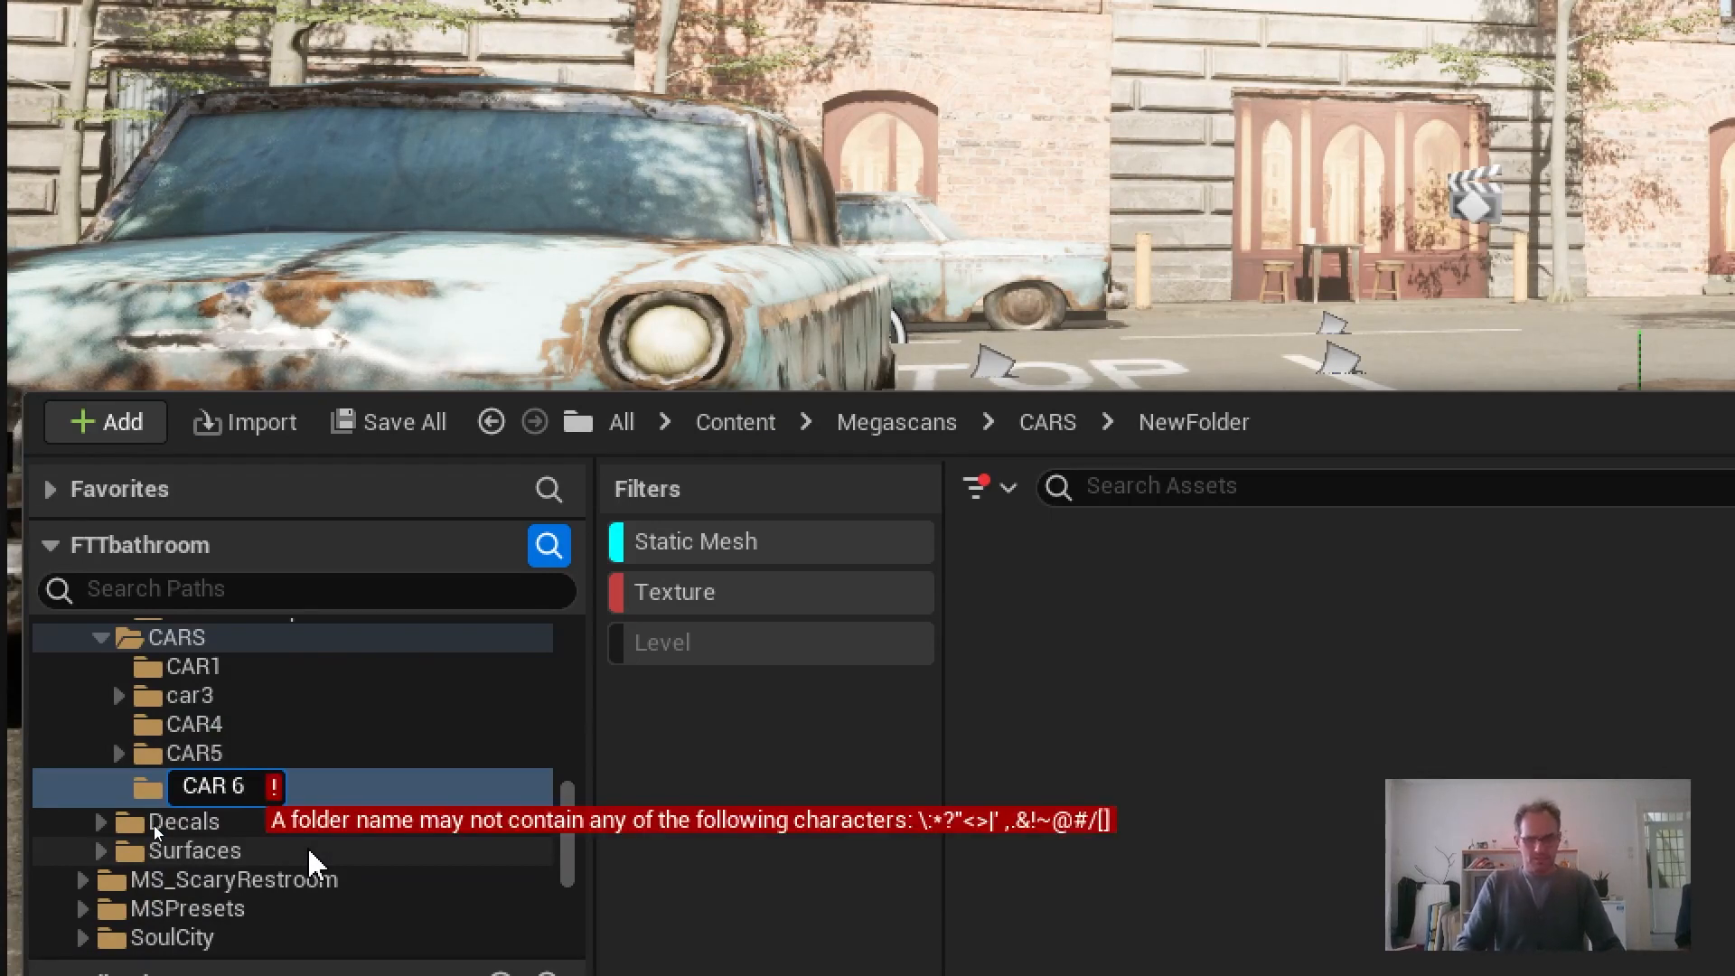
key("BackSpace")
key("BackSpace")
type("6")
key("Return")
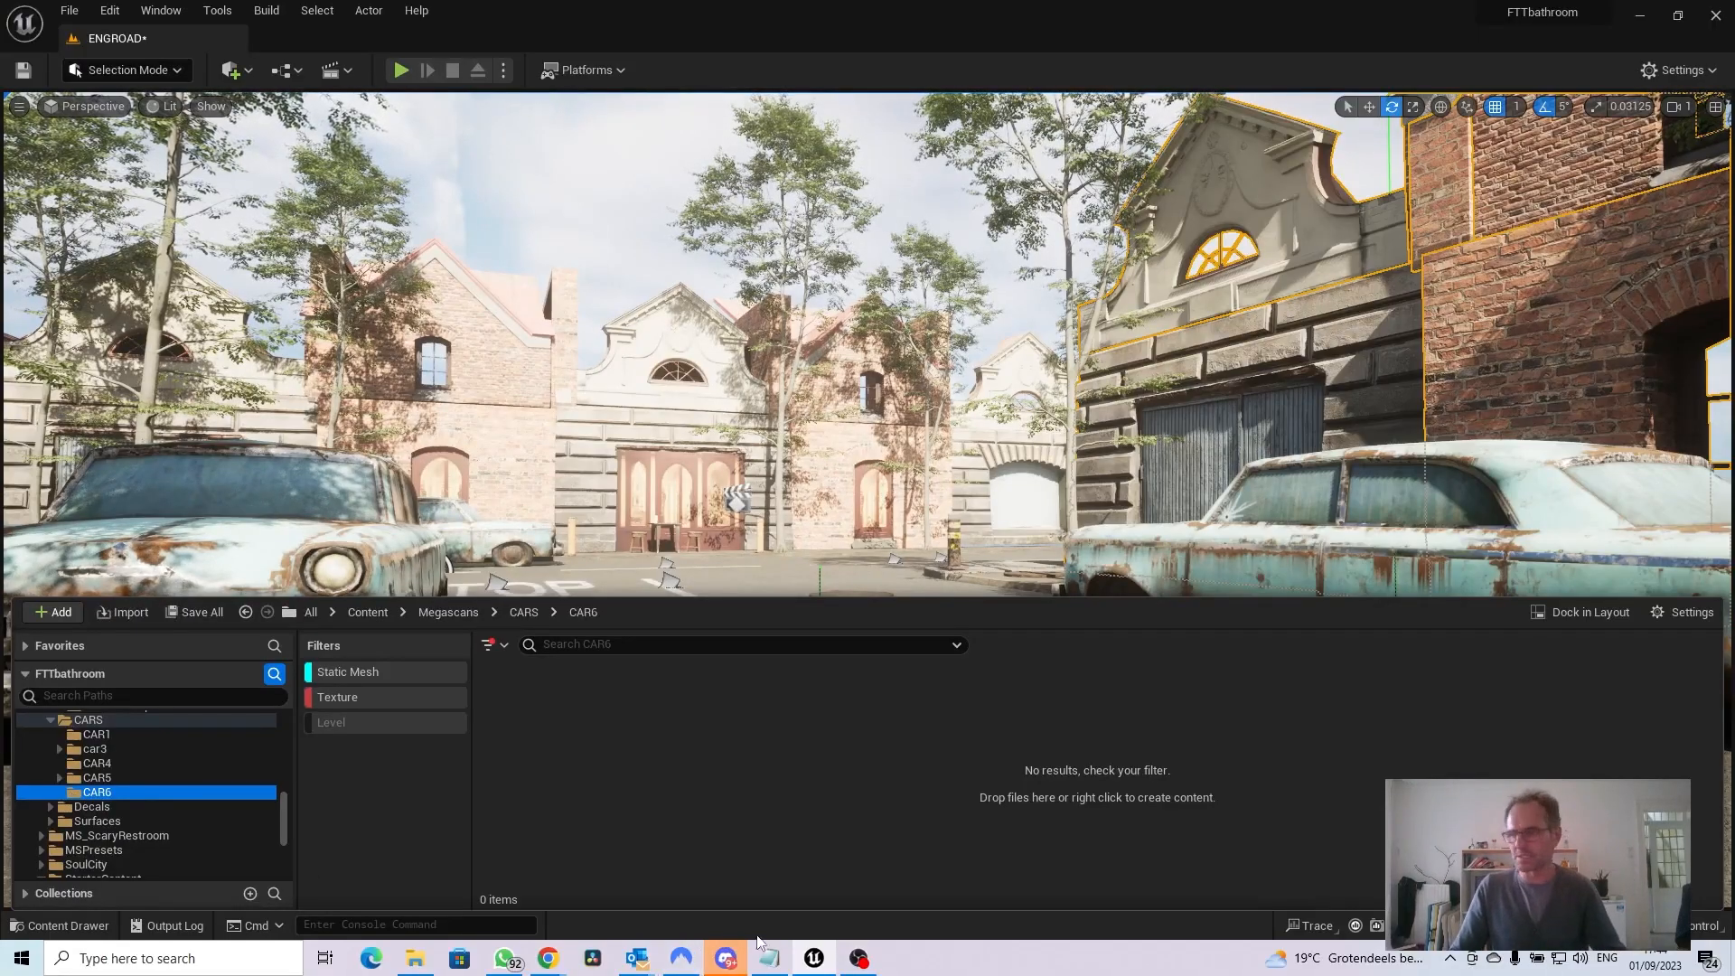
Switch to the Chrome browser and view the TurboSquid page and web address of the free 3D Range Rover Sport 2018
left_click_drag(1734, 34, 288, 89)
left_click(1407, 80)
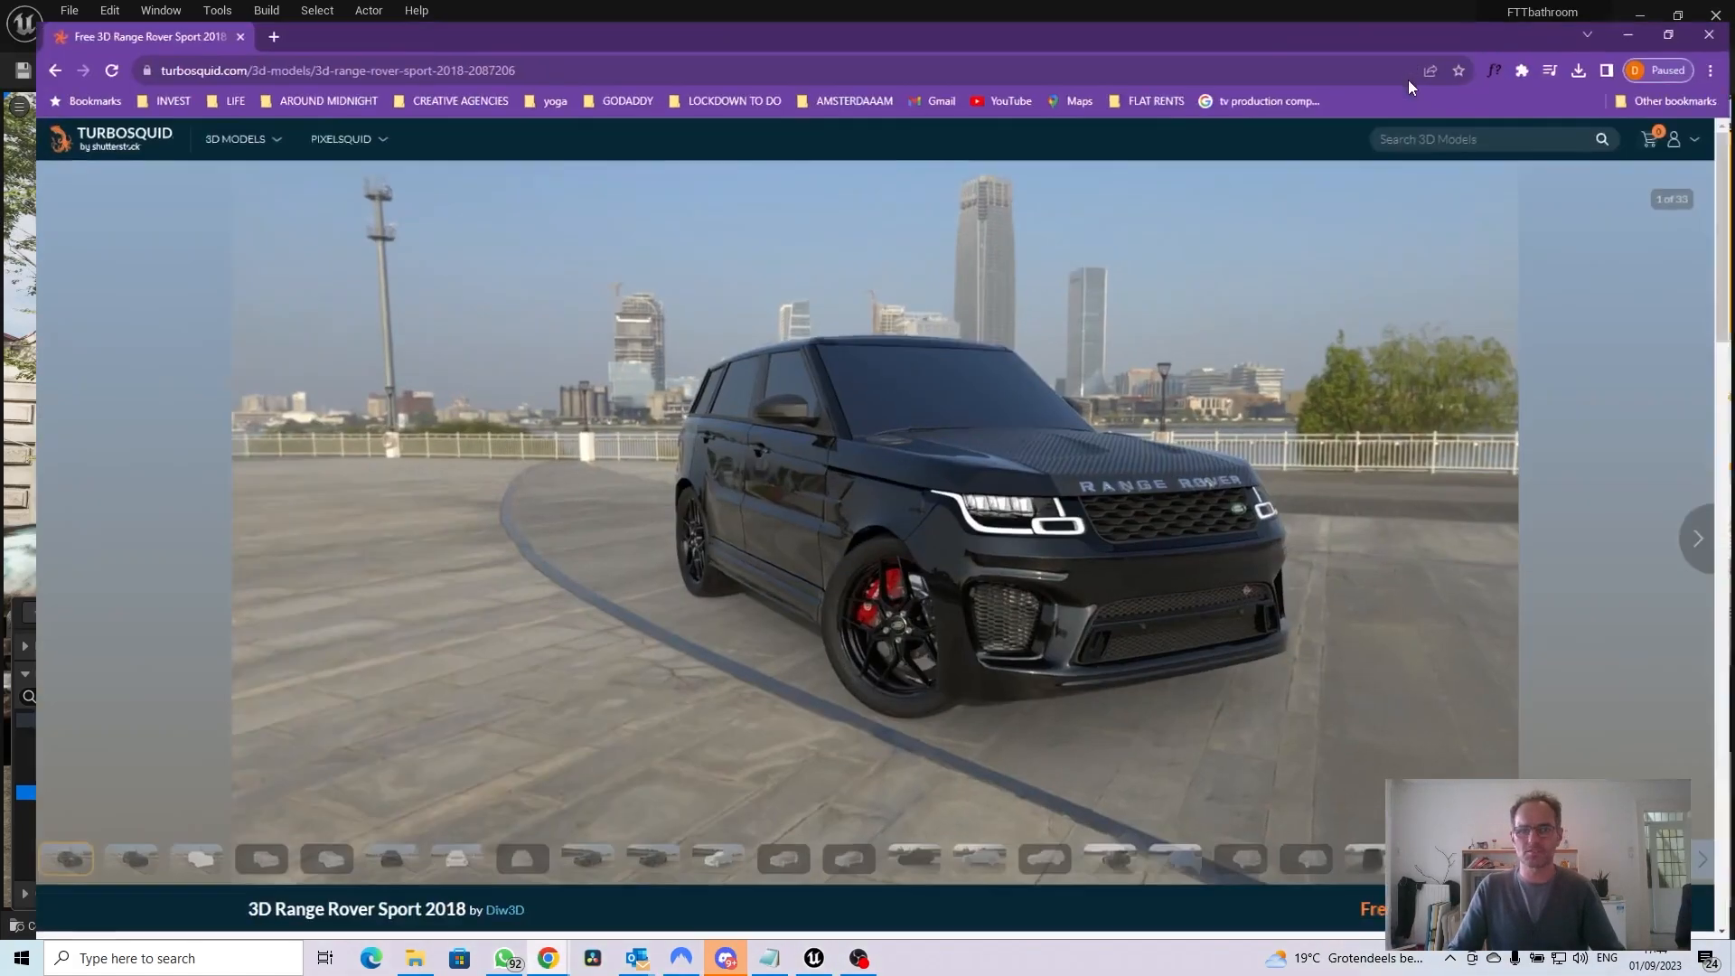
left_click(286, 56)
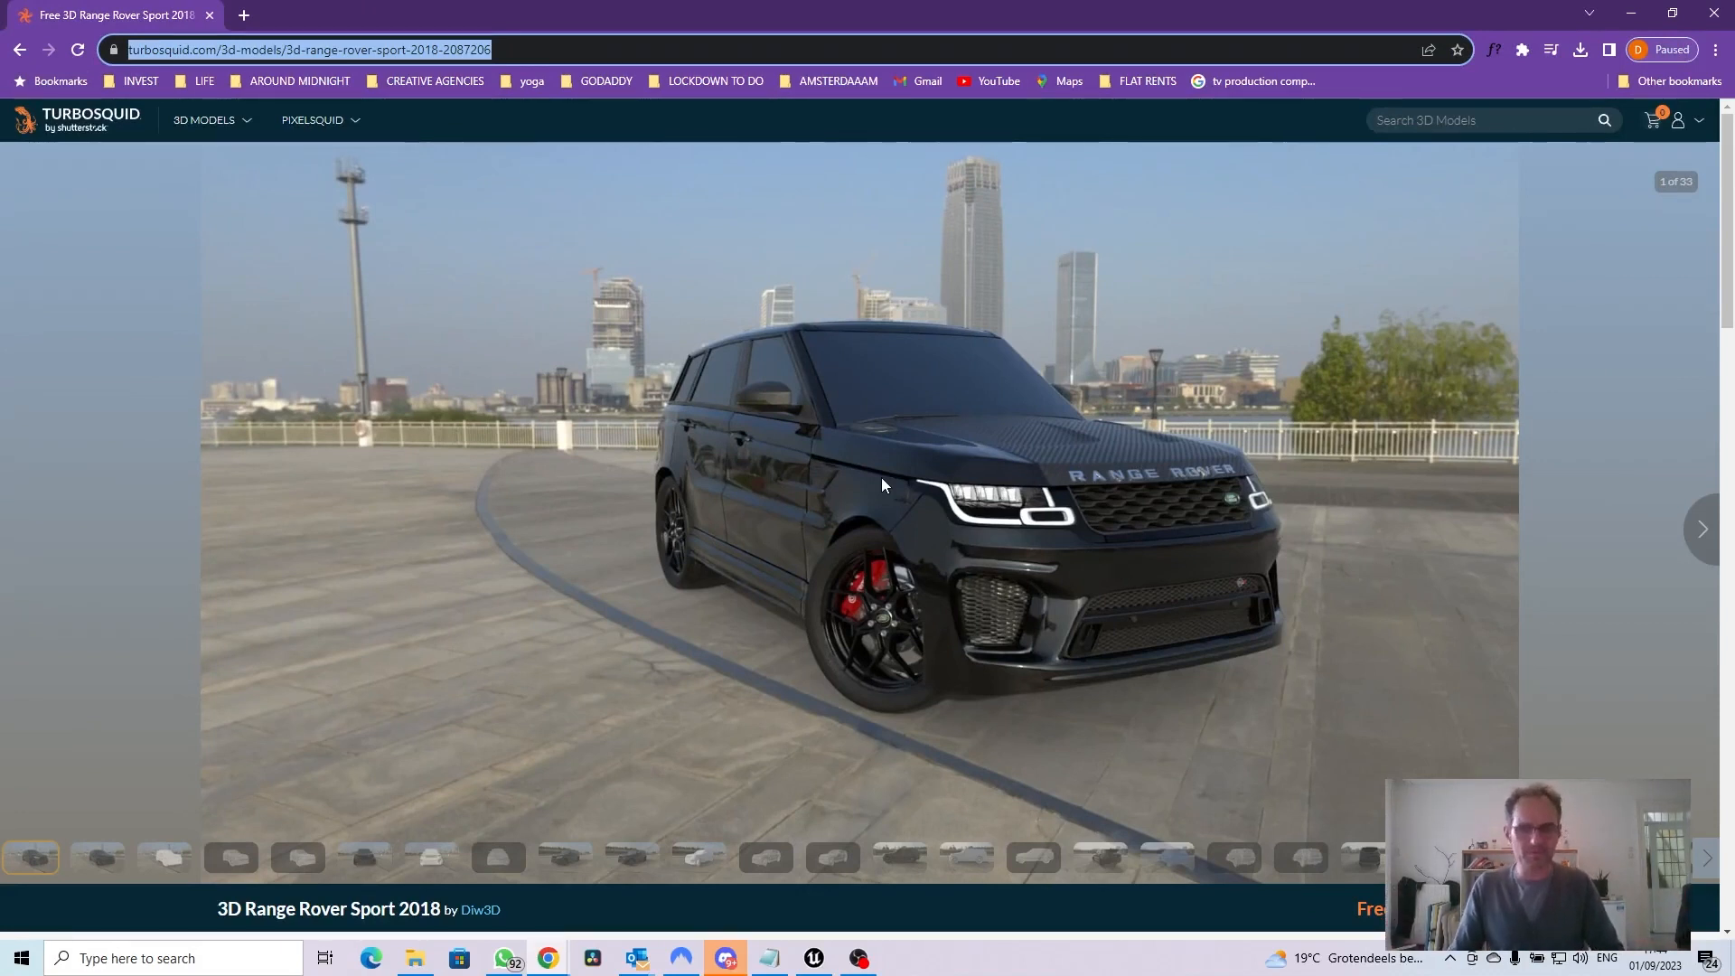
mouse_move(219, 133)
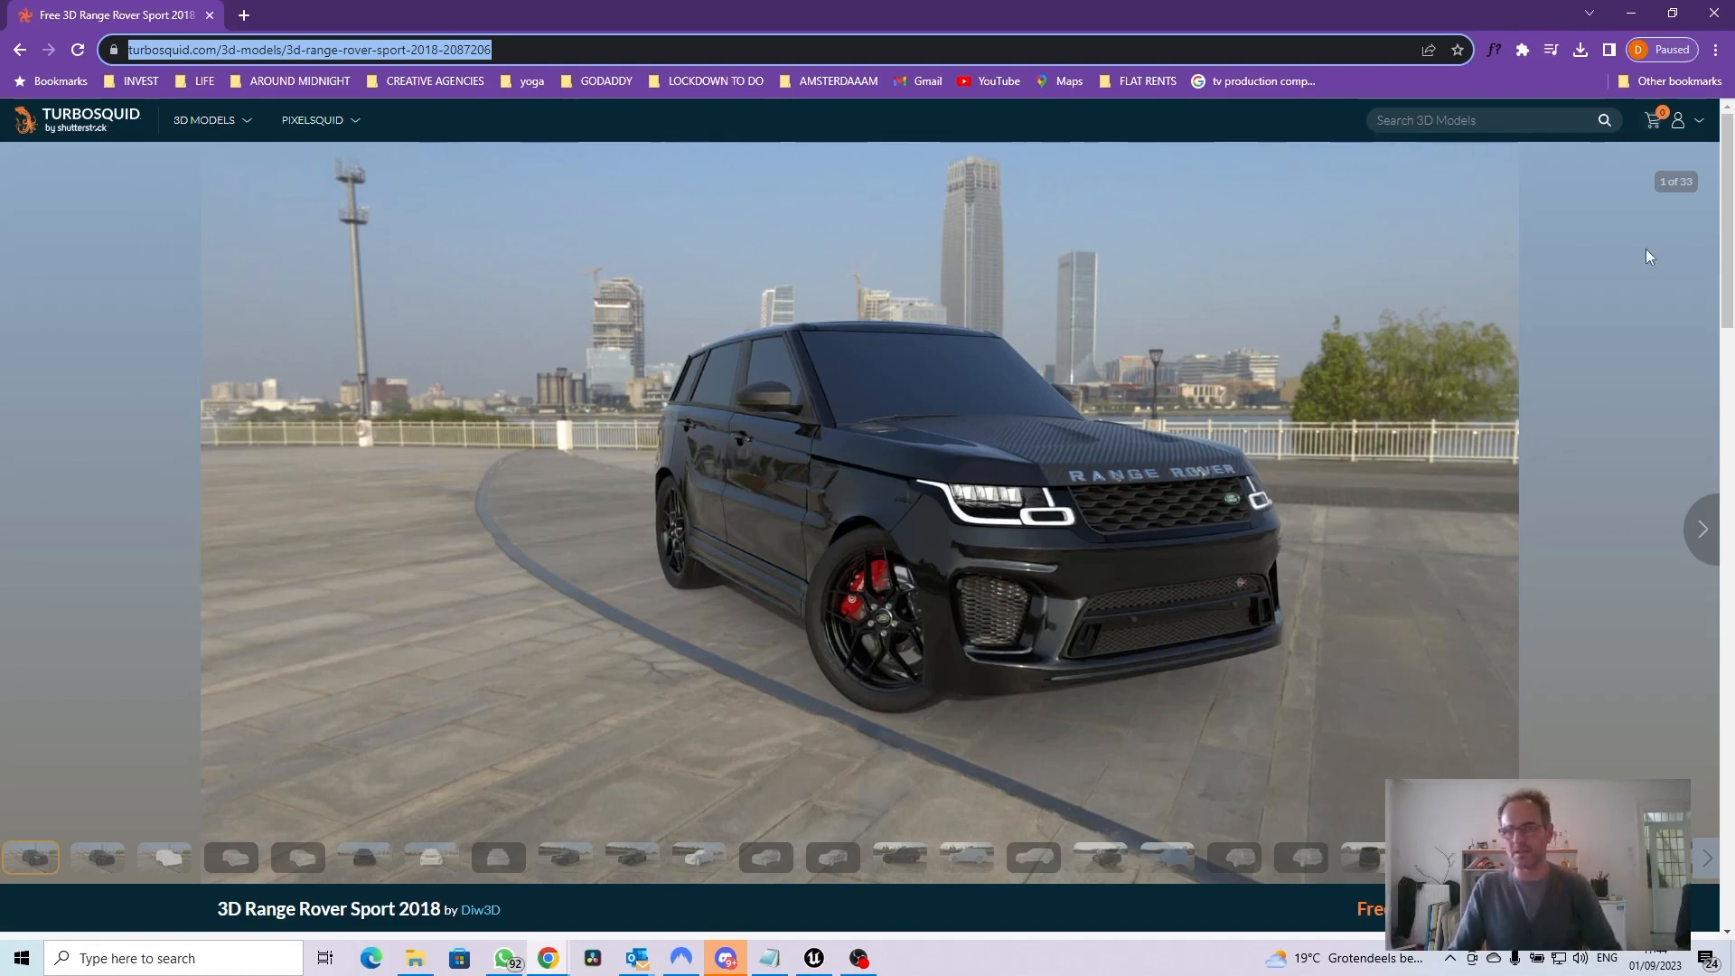
left_click(1631, 15)
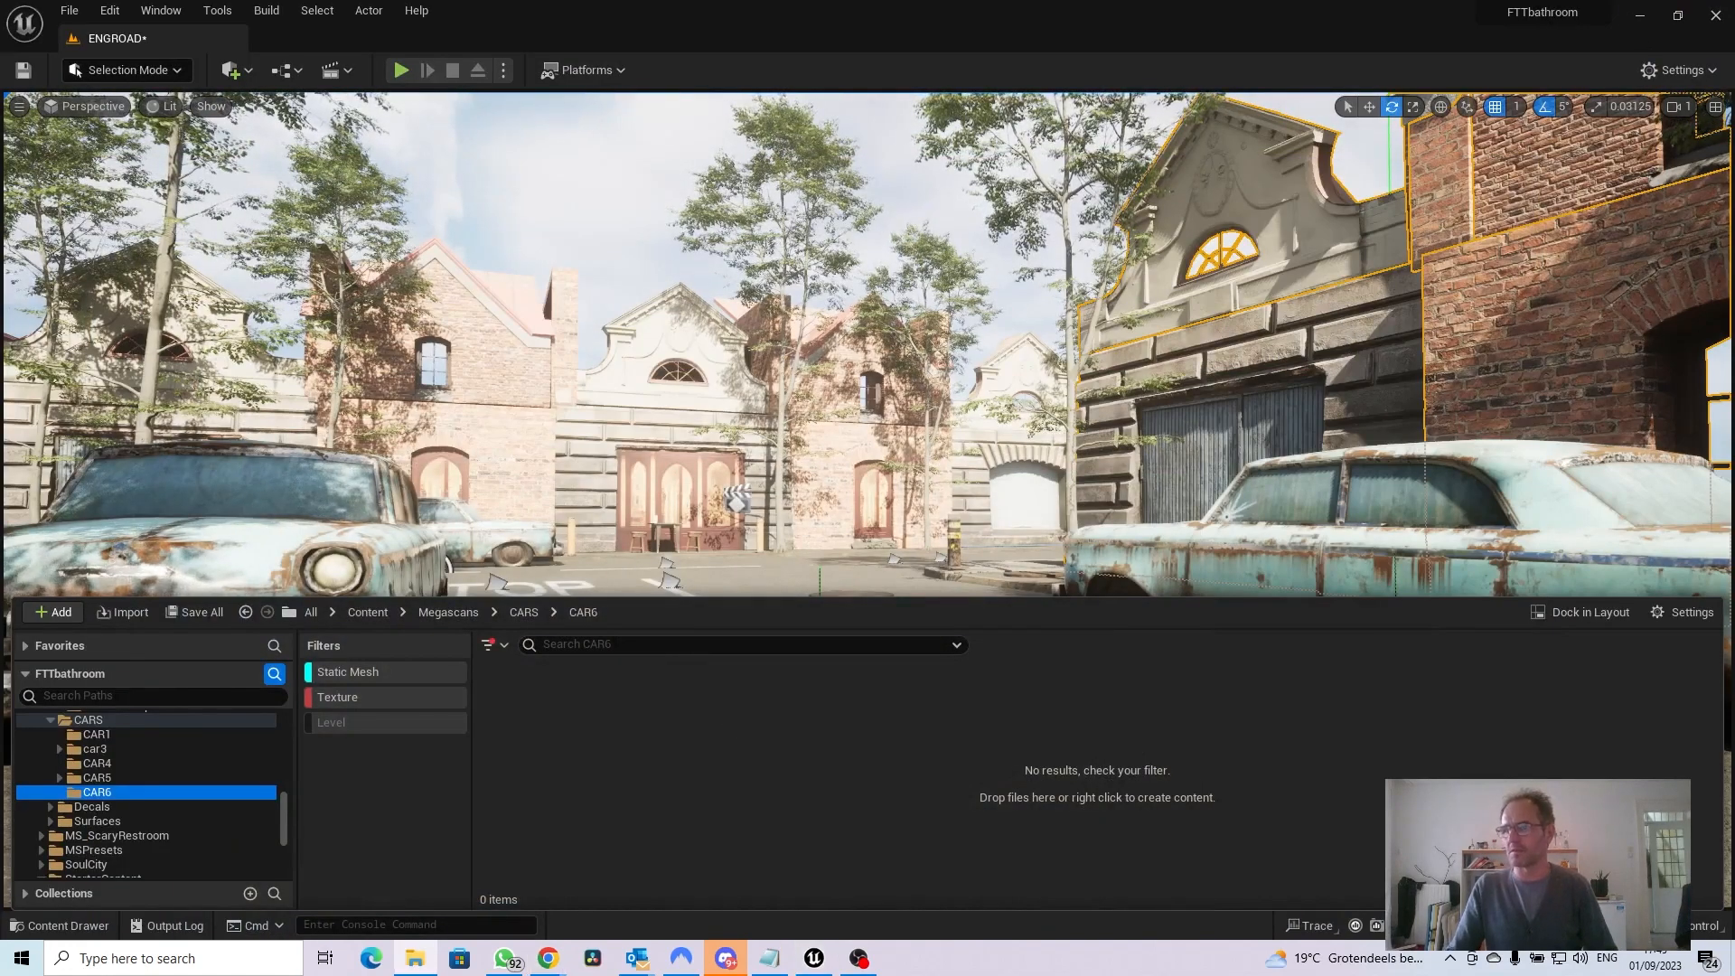
Switch to File Explorer and examine the texture images inside CAR5's Range_Rover_Sports_2018.fbm folder
left_click_drag(1734, 488, 985, 207)
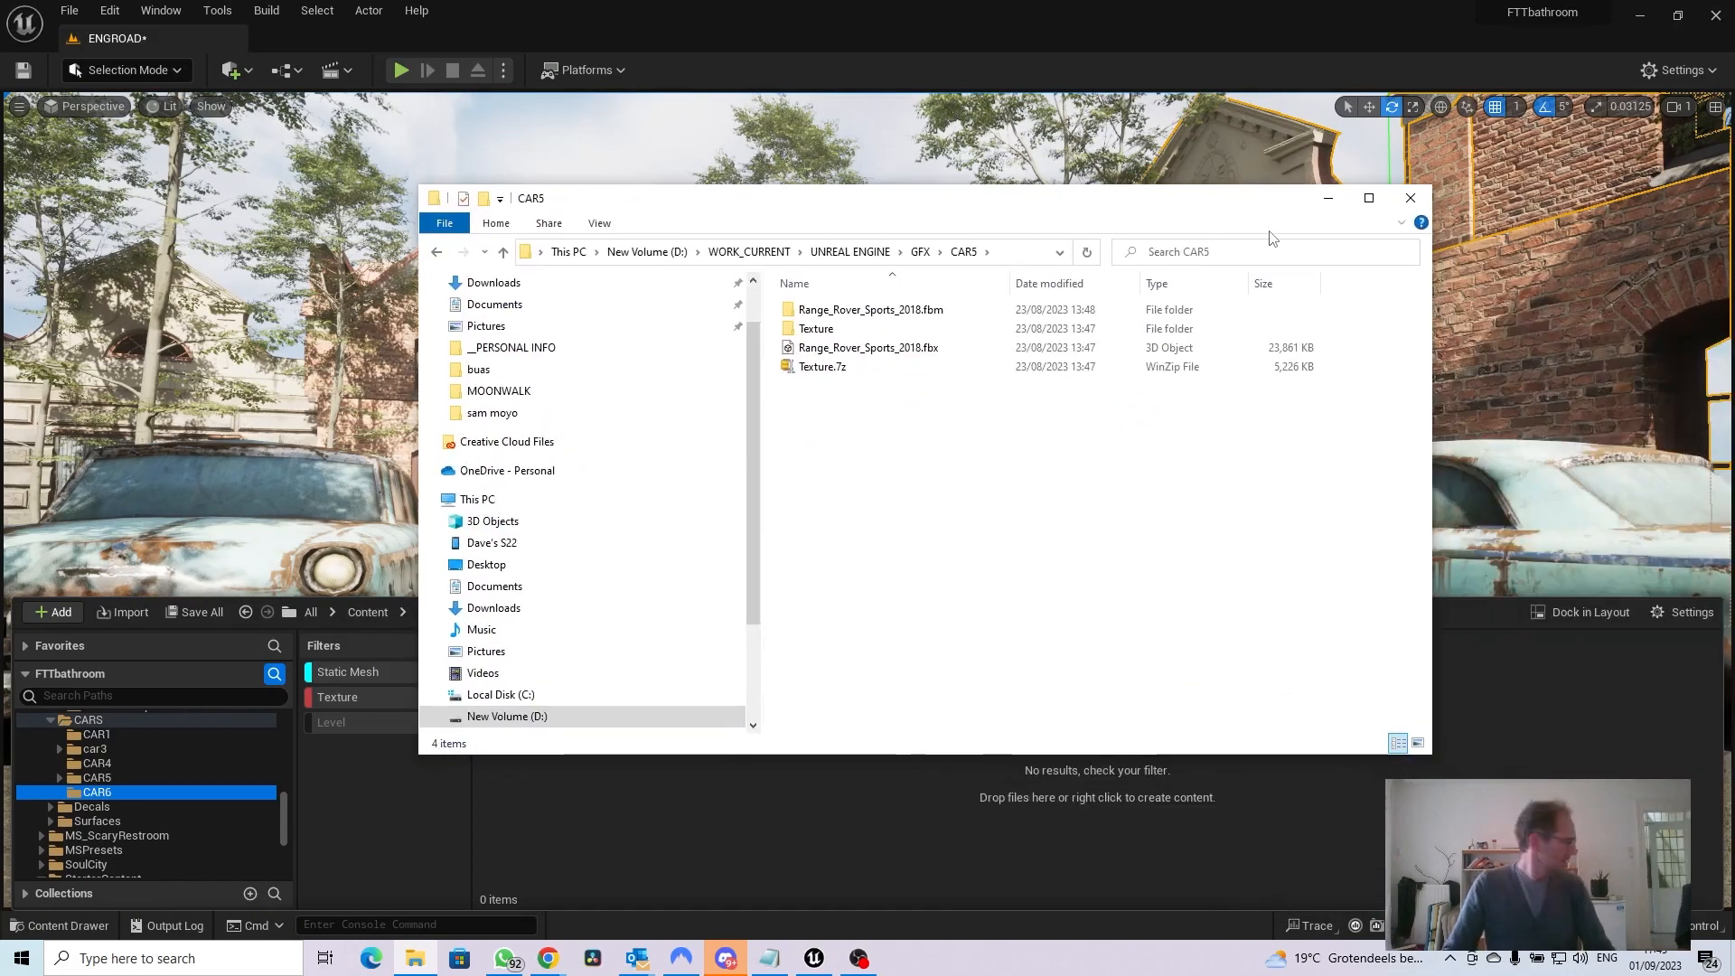
left_click(1369, 198)
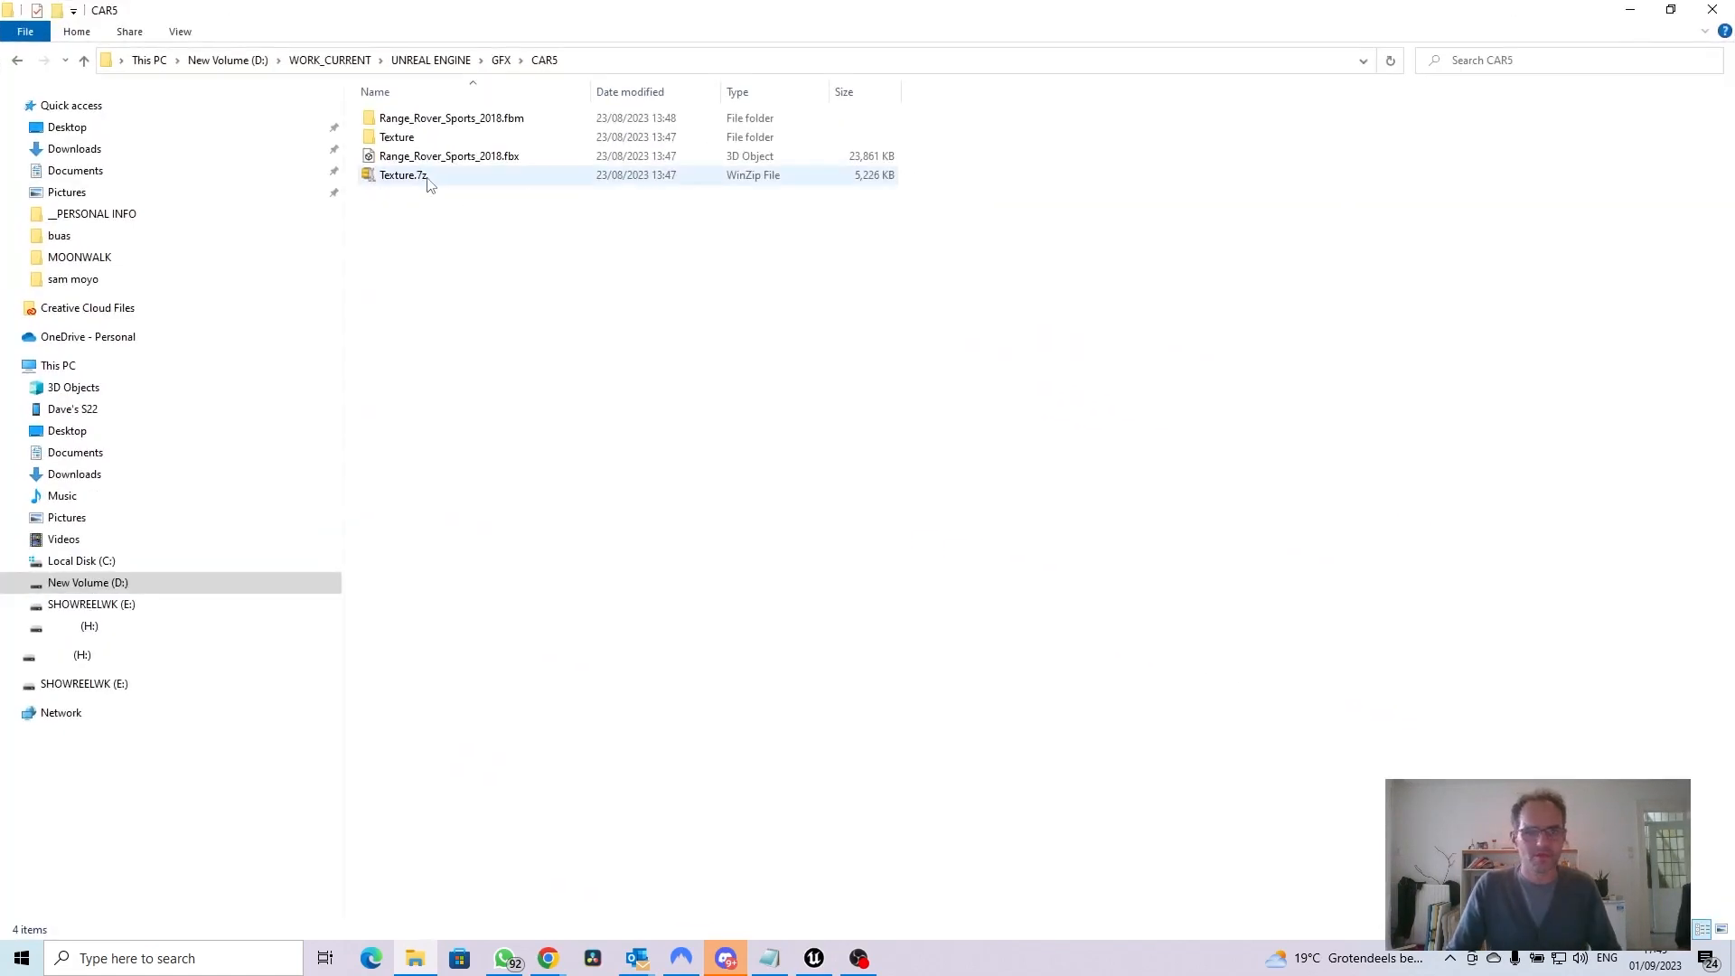
mouse_move(427, 135)
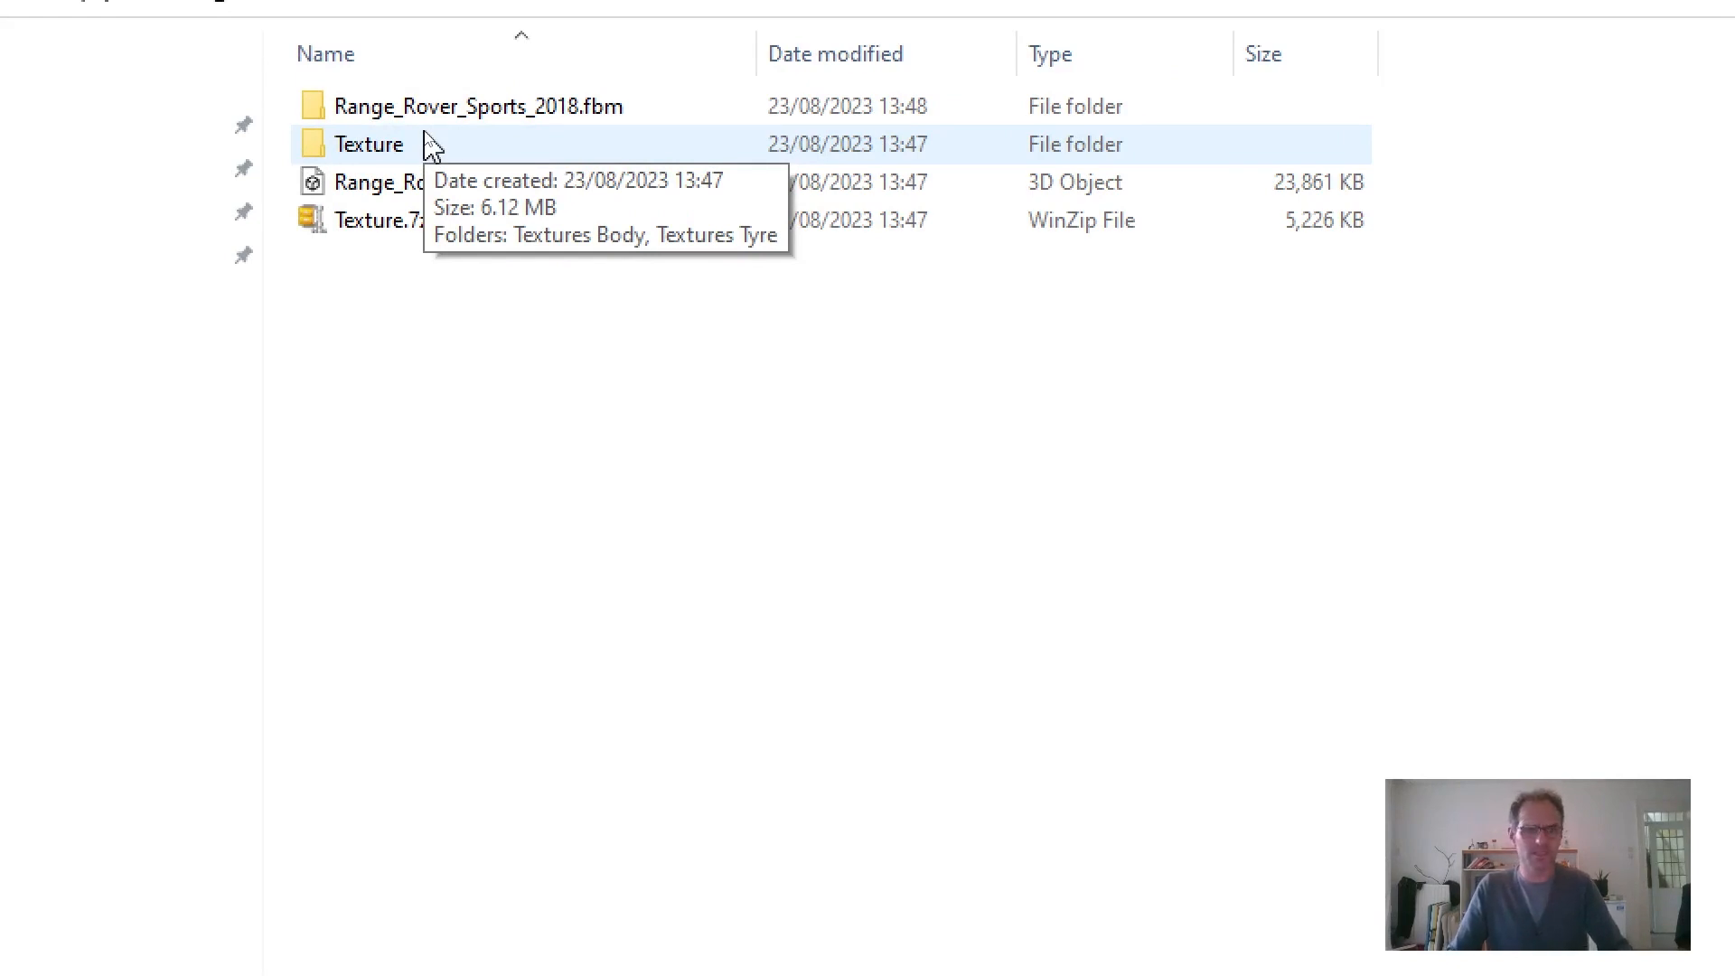
double_click(316, 107)
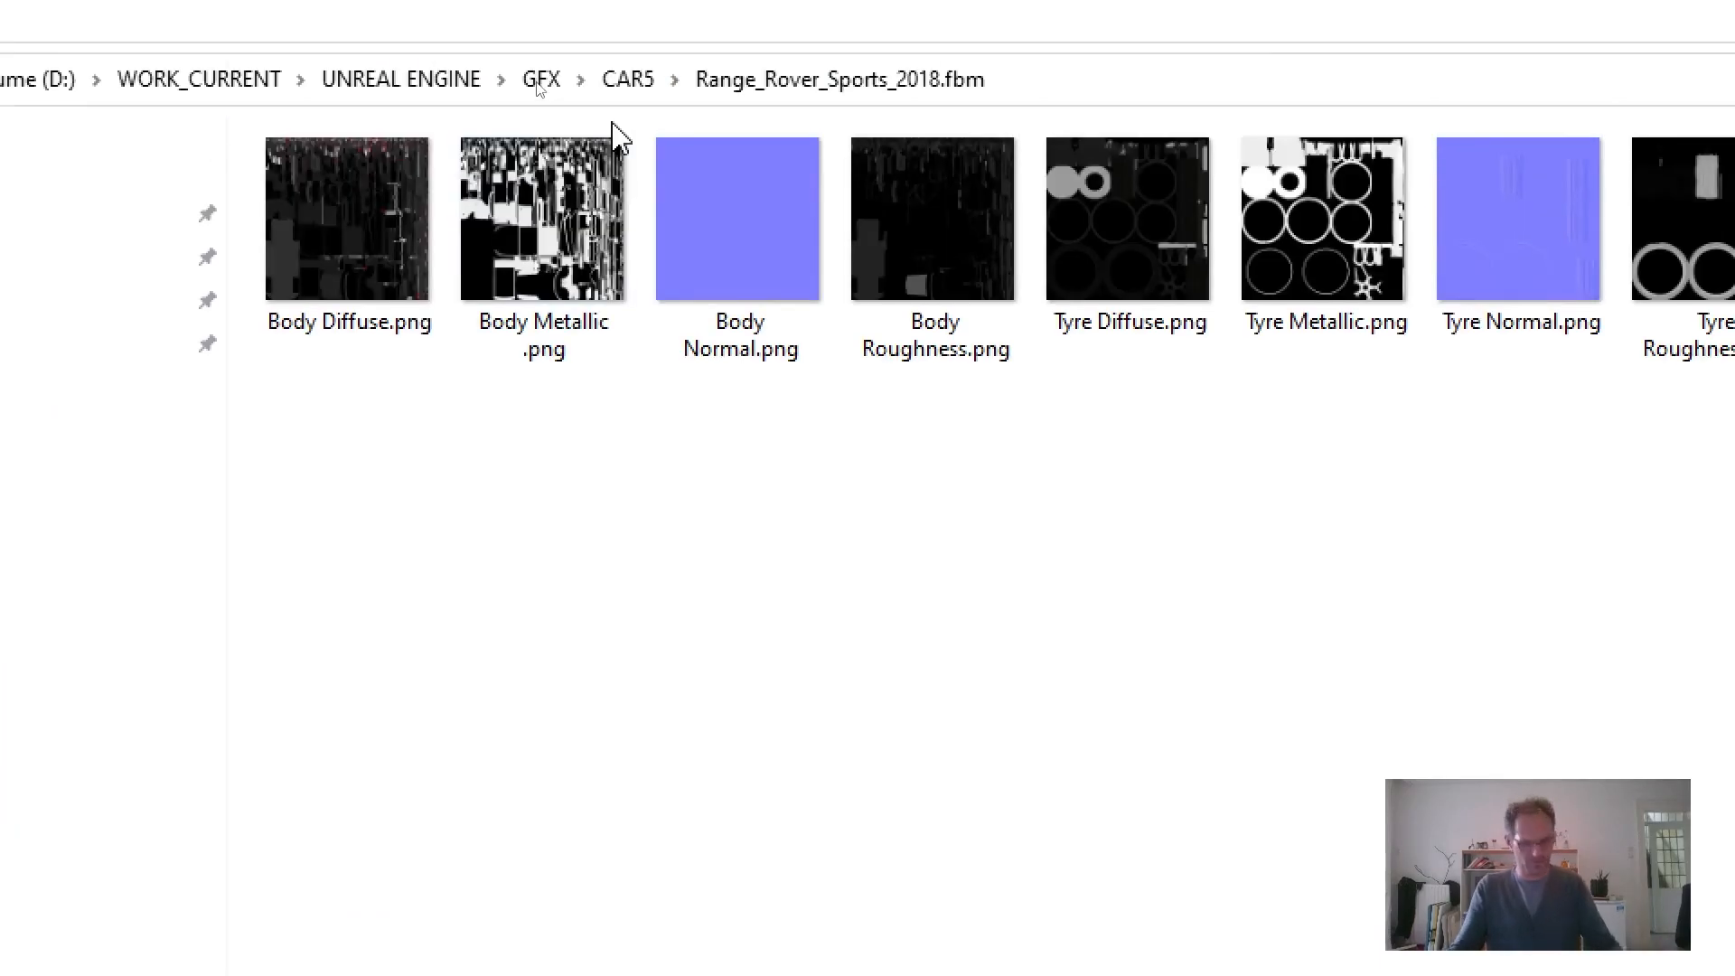
left_click(627, 80)
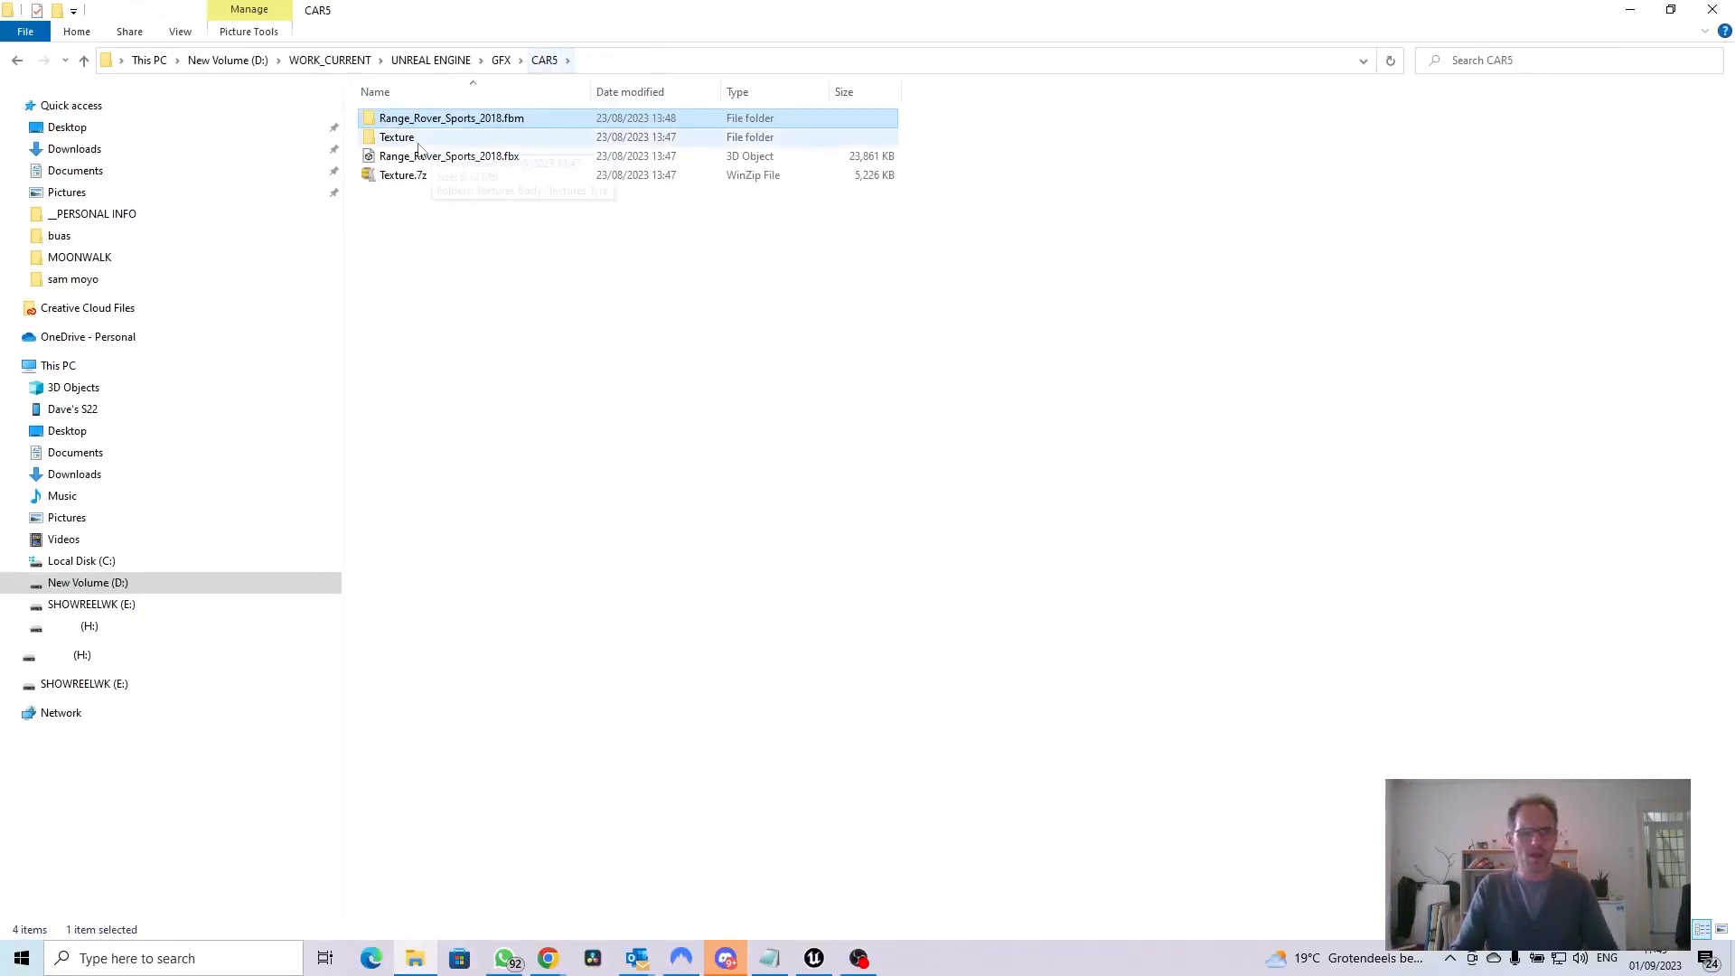
Inspect the Textures Tyre folder inside CAR5's Texture folder, and locate the Range_Rover_Sports_2018.fbx model file
double_click(411, 141)
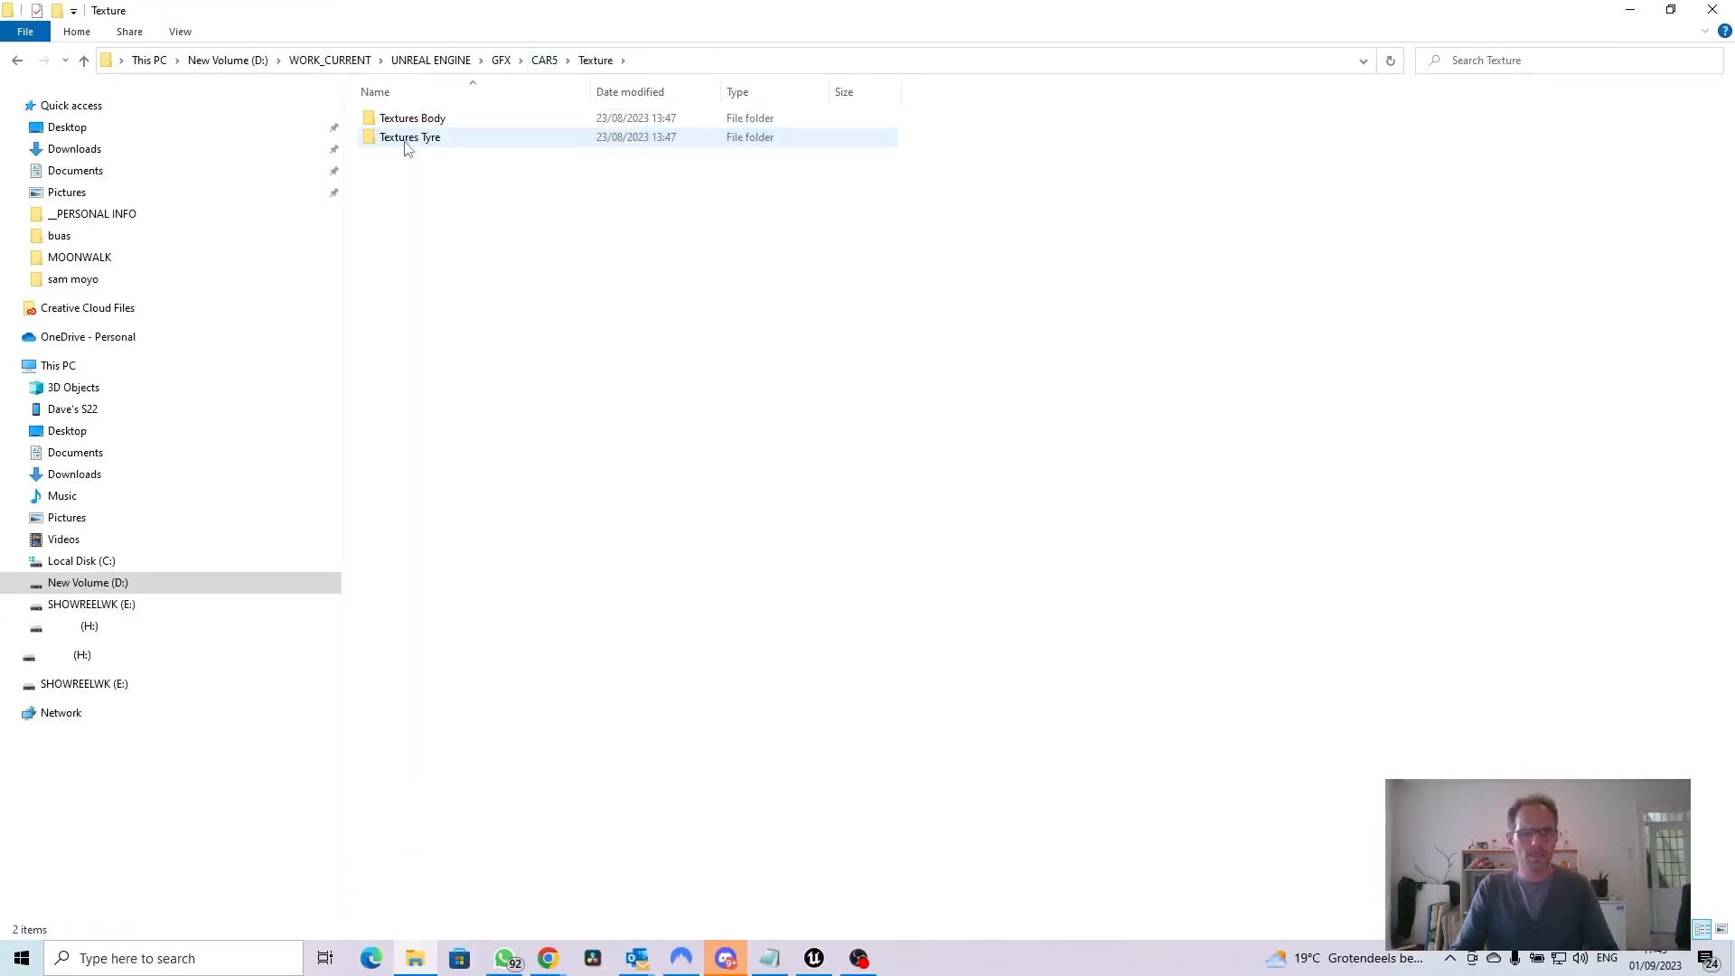
double_click(388, 138)
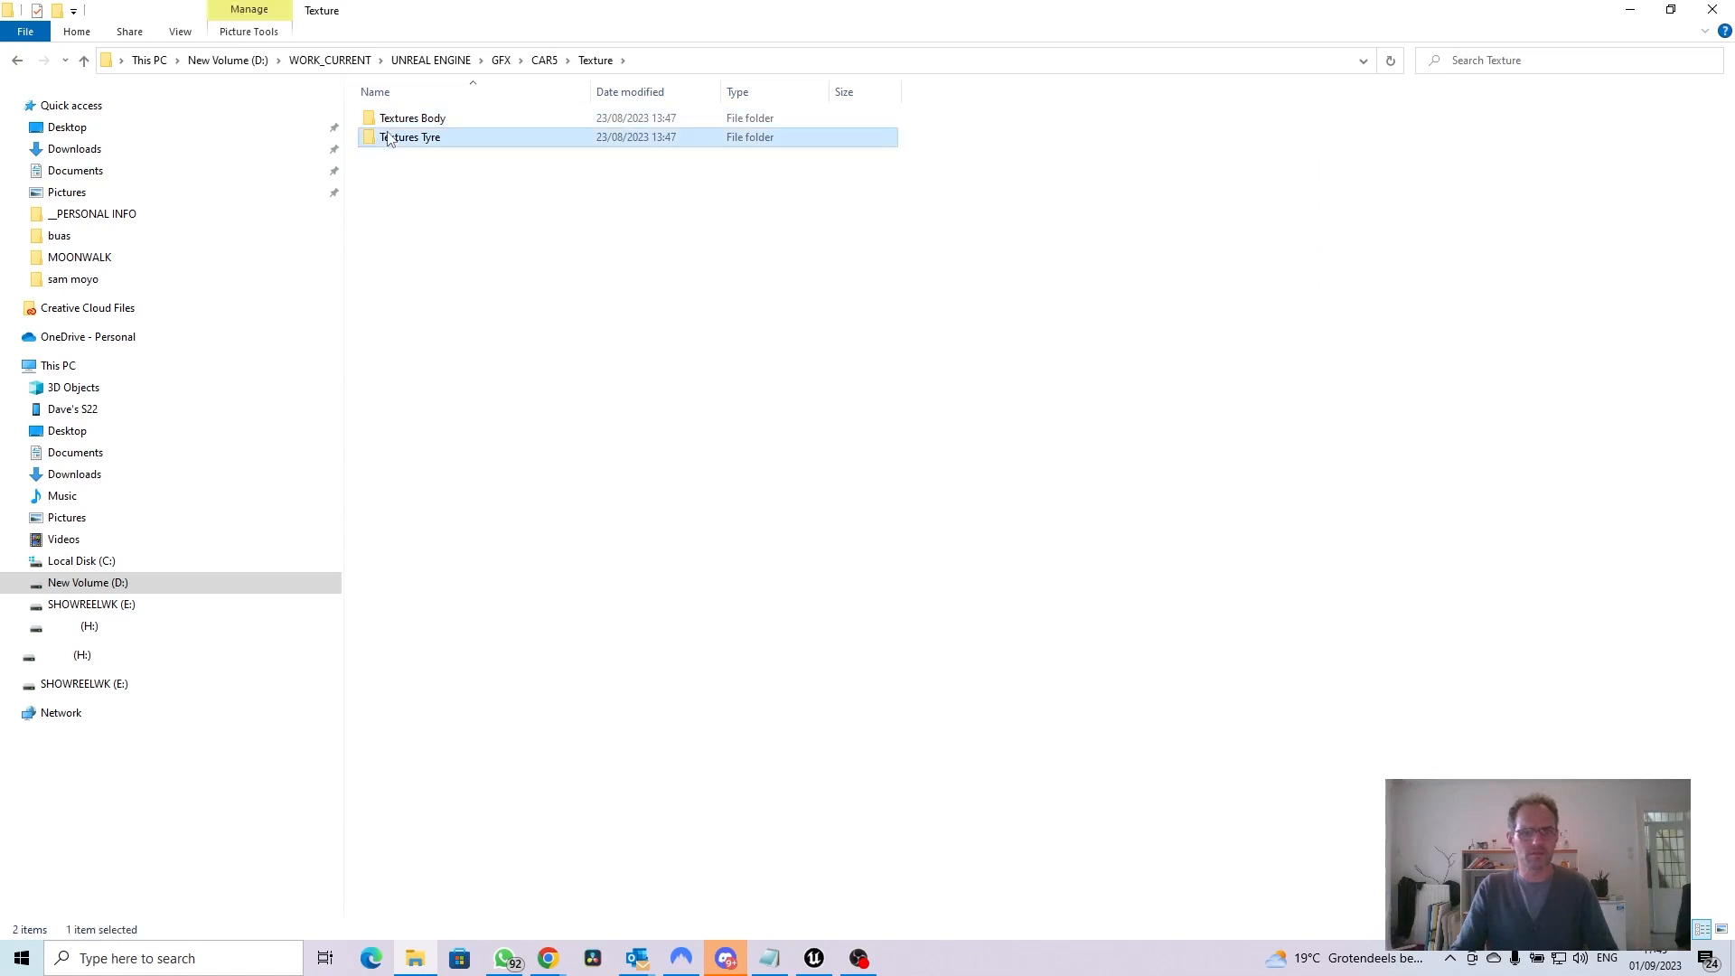
left_click(593, 61)
left_click(544, 61)
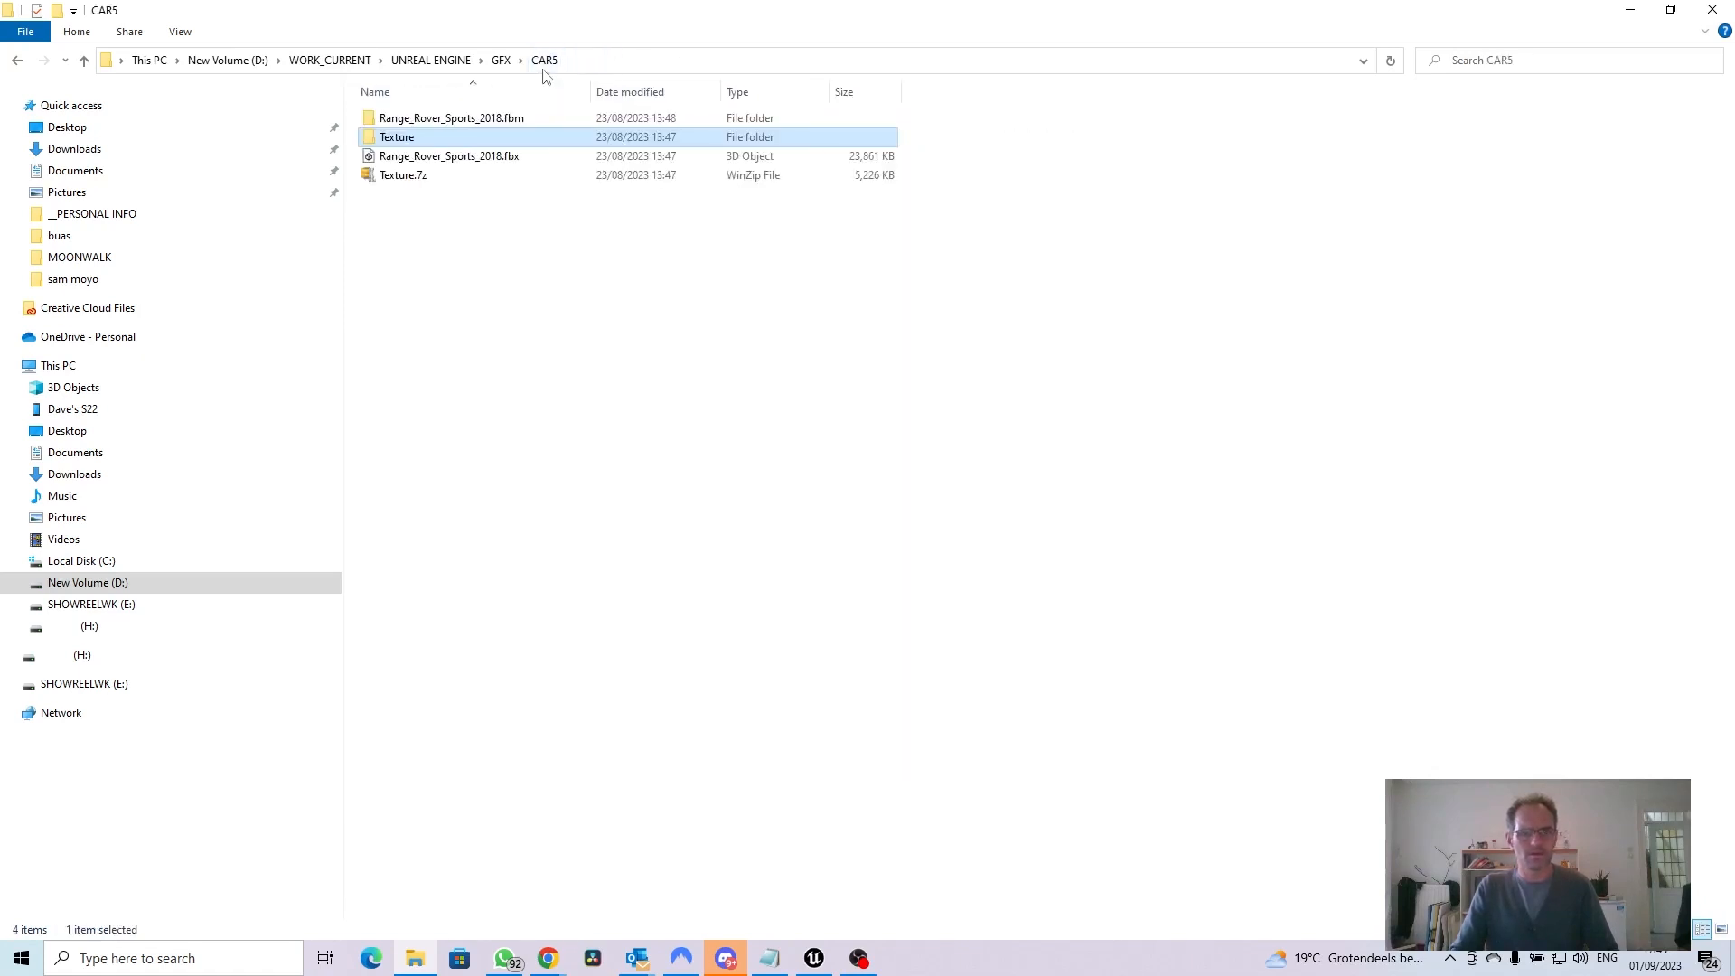
left_click(480, 159)
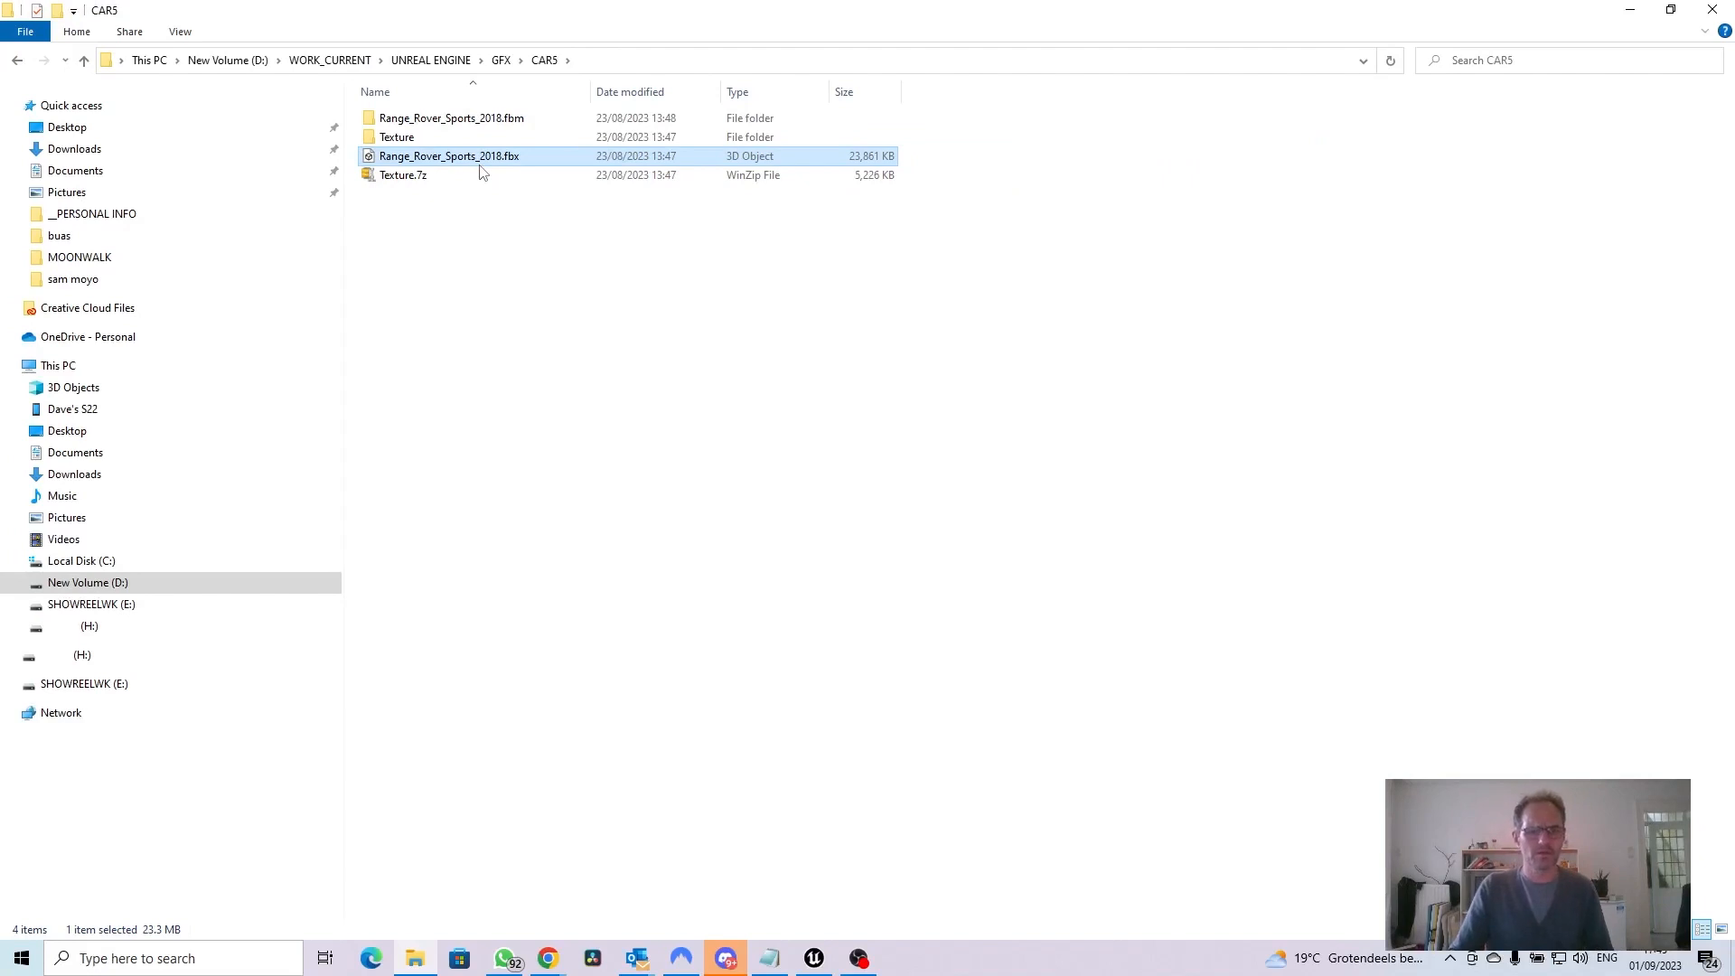
left_click(1631, 11)
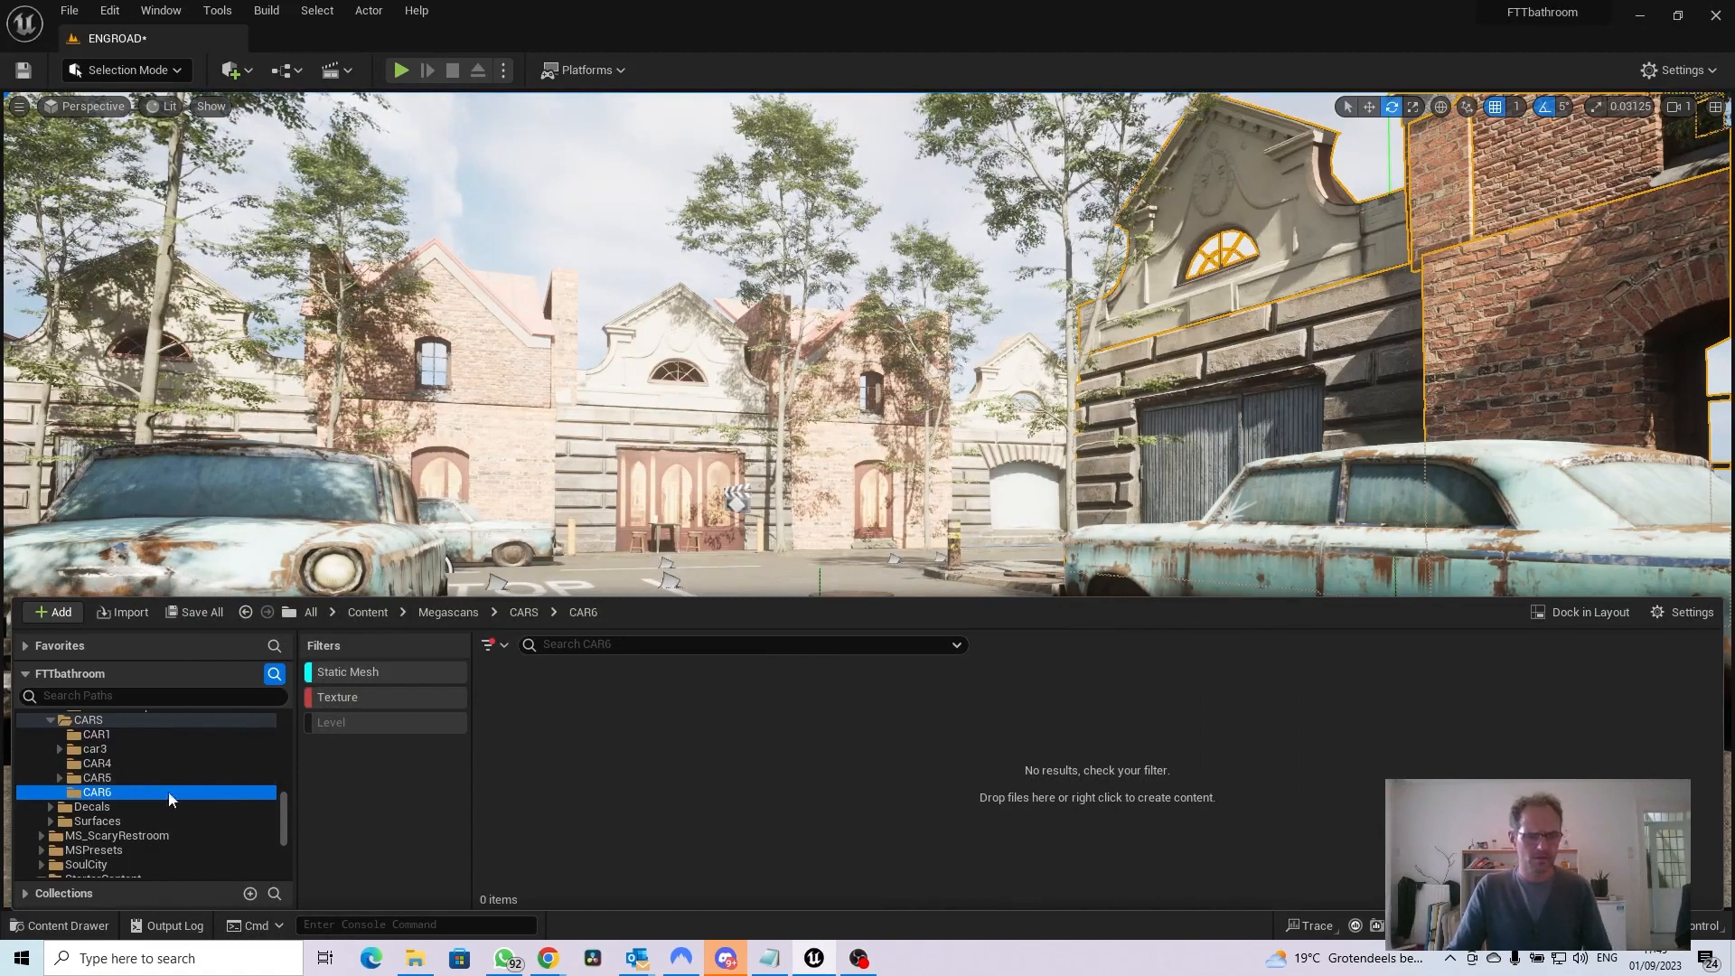
Start an import into the CAR6 content folder and choose Range_Rover_Sports_2018.fbx from the GFX\CAR5 folder
left_click(117, 614)
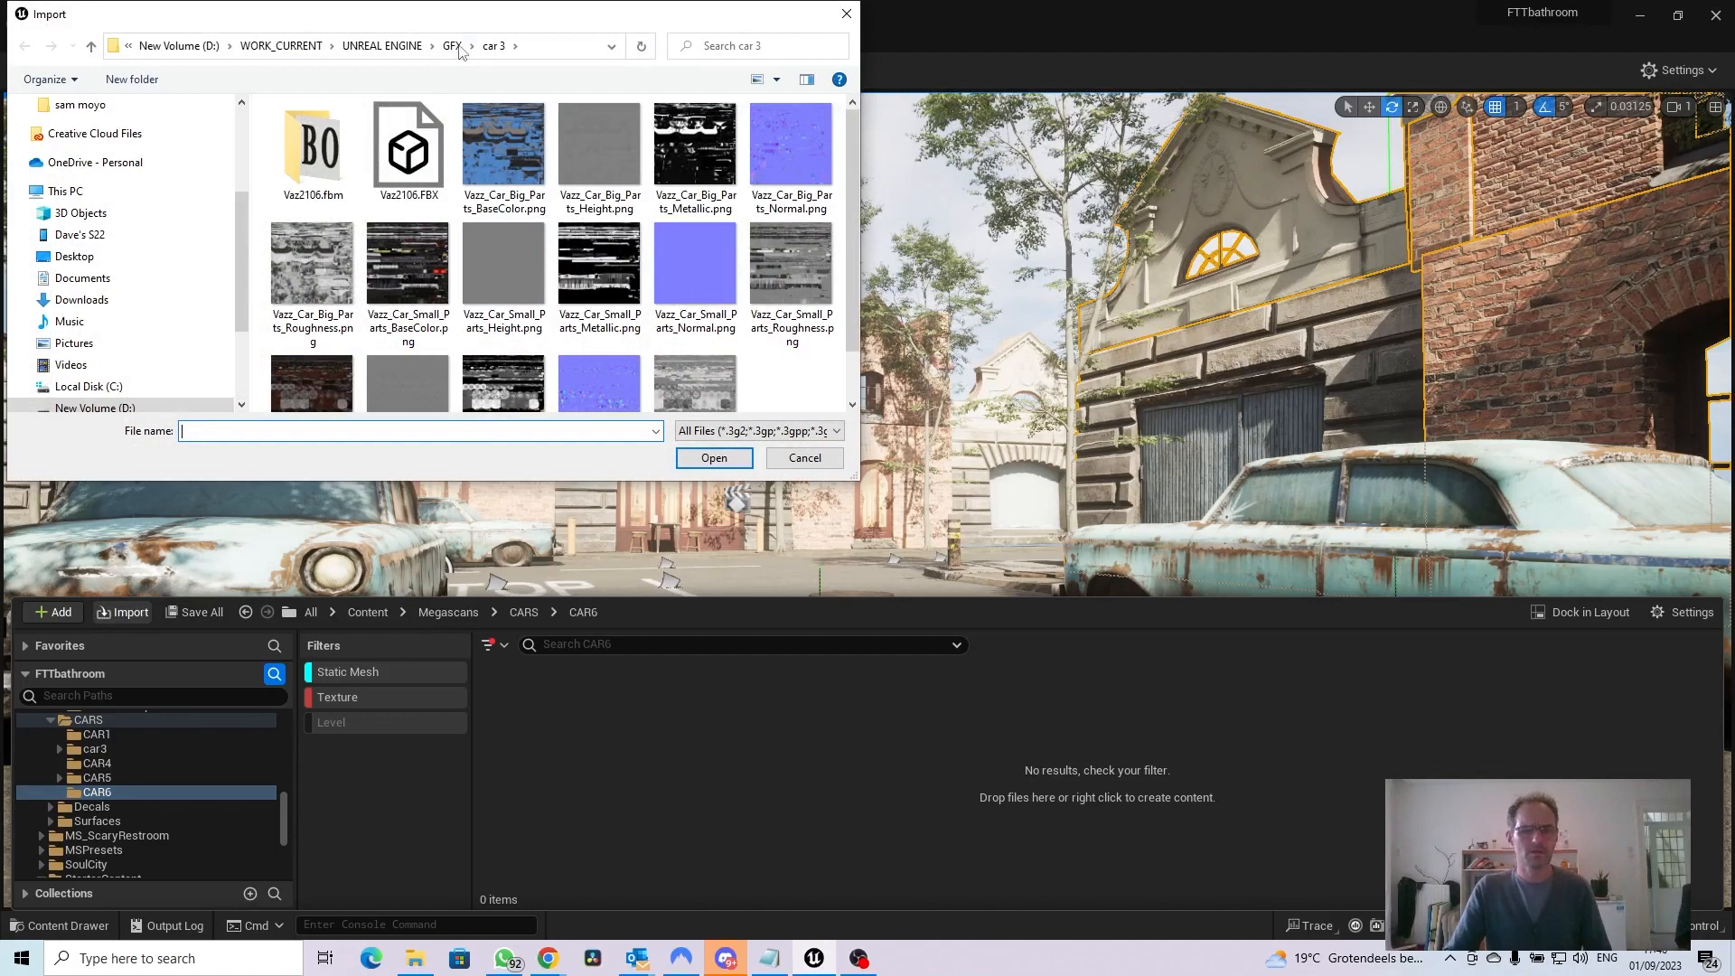
left_click(452, 46)
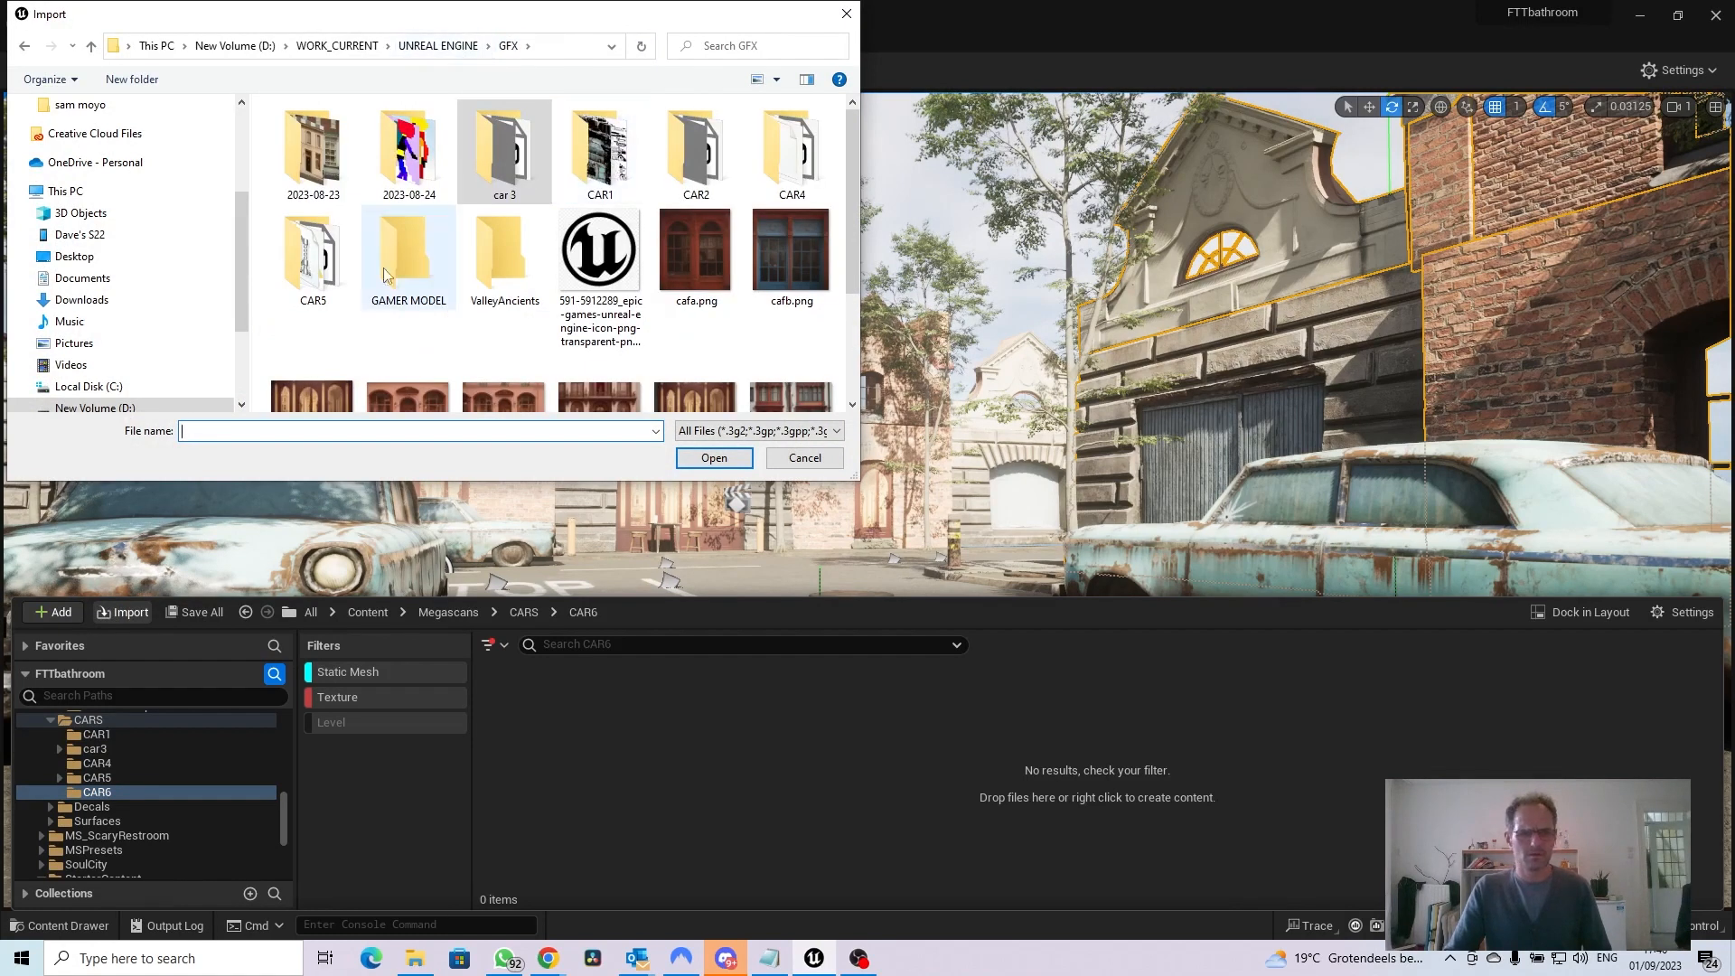
double_click(318, 264)
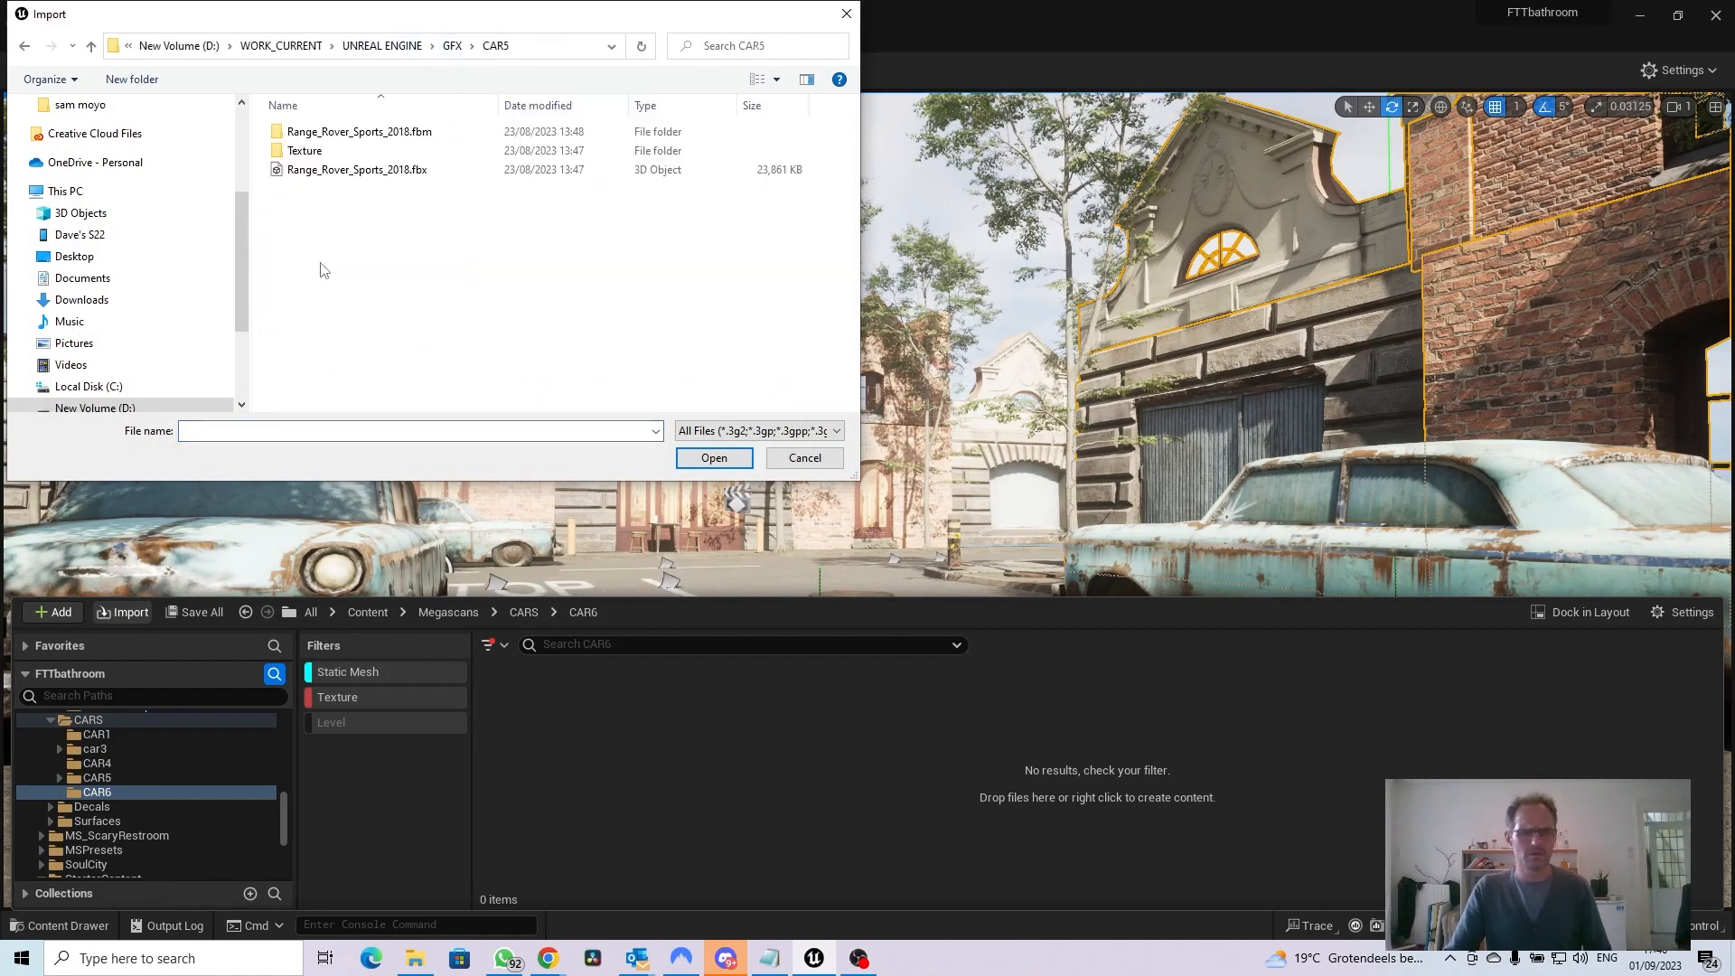
left_click(289, 172)
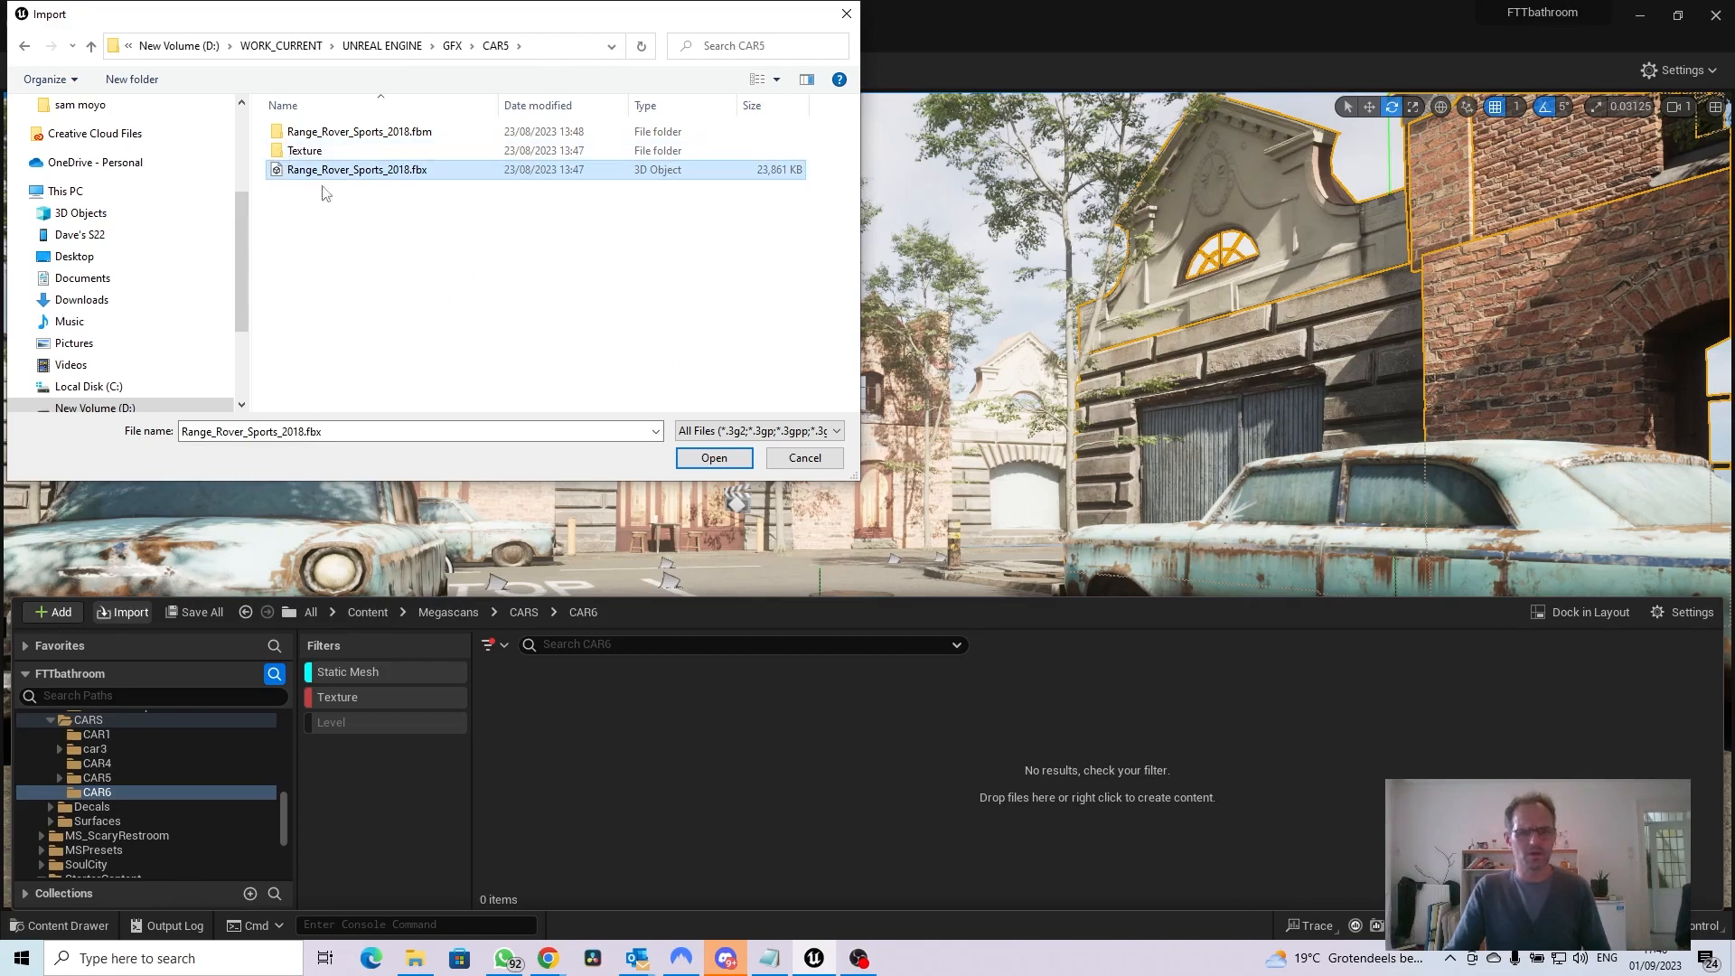
left_click(723, 460)
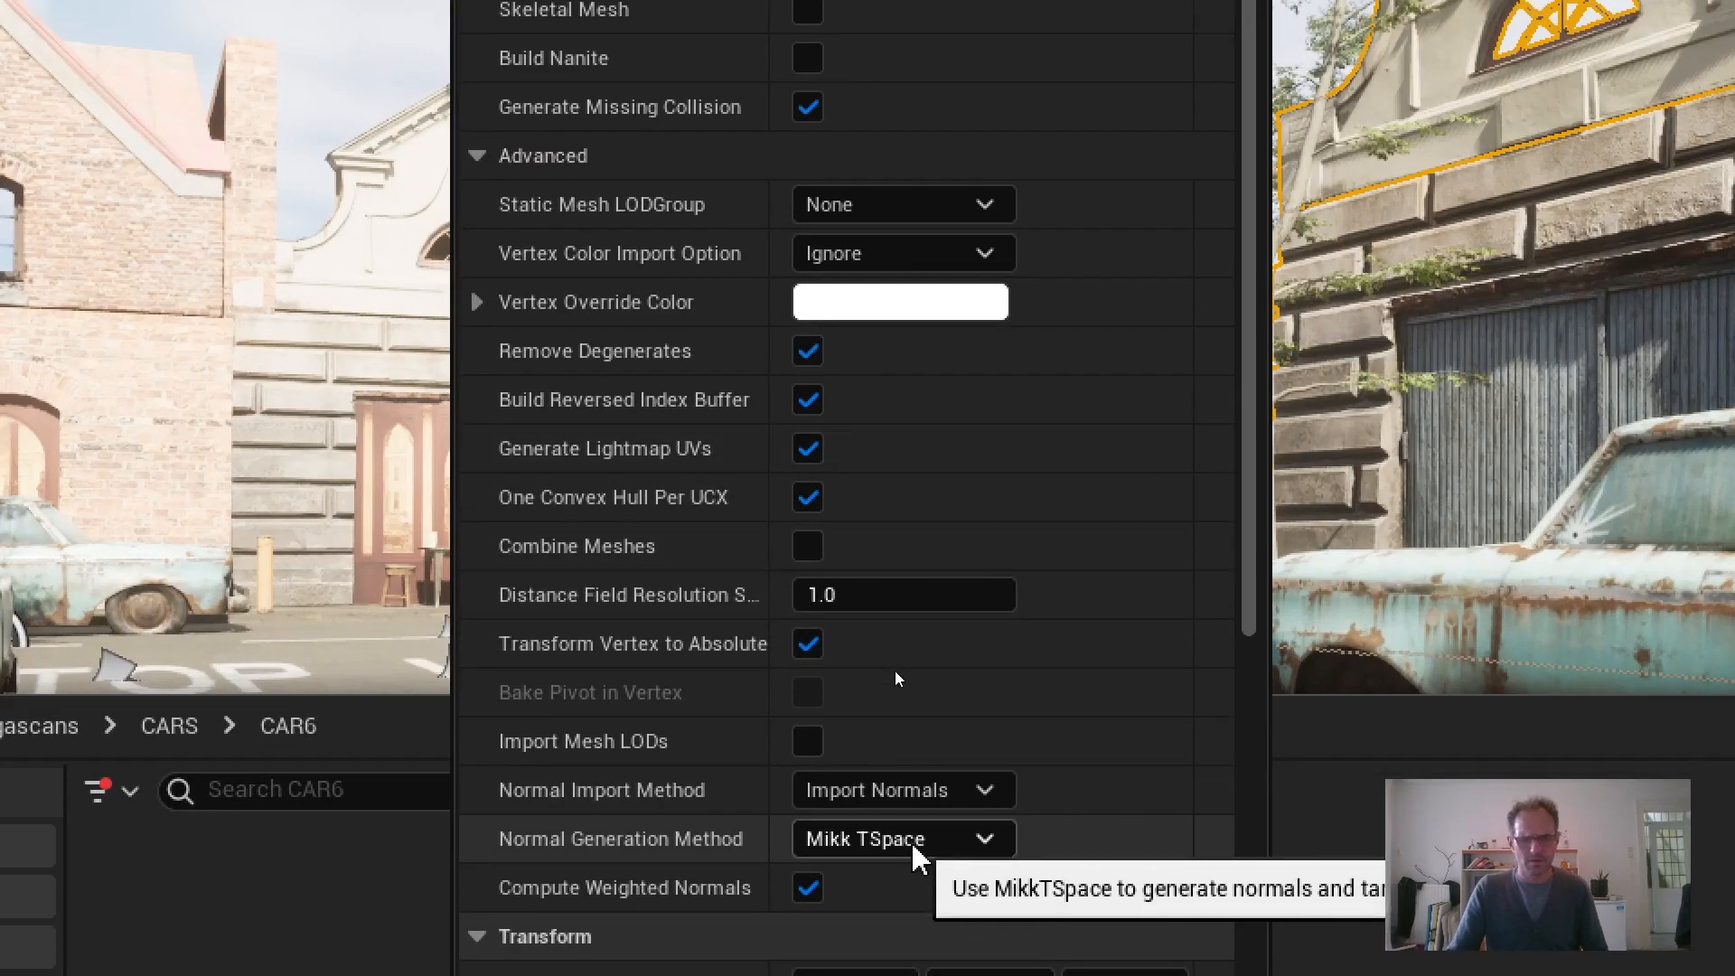
Review the FBX import options for normals, transform and material, and import all meshes and textures of the Range Rover
scroll(915, 857, "down", 2)
left_click(904, 781)
left_click(913, 786)
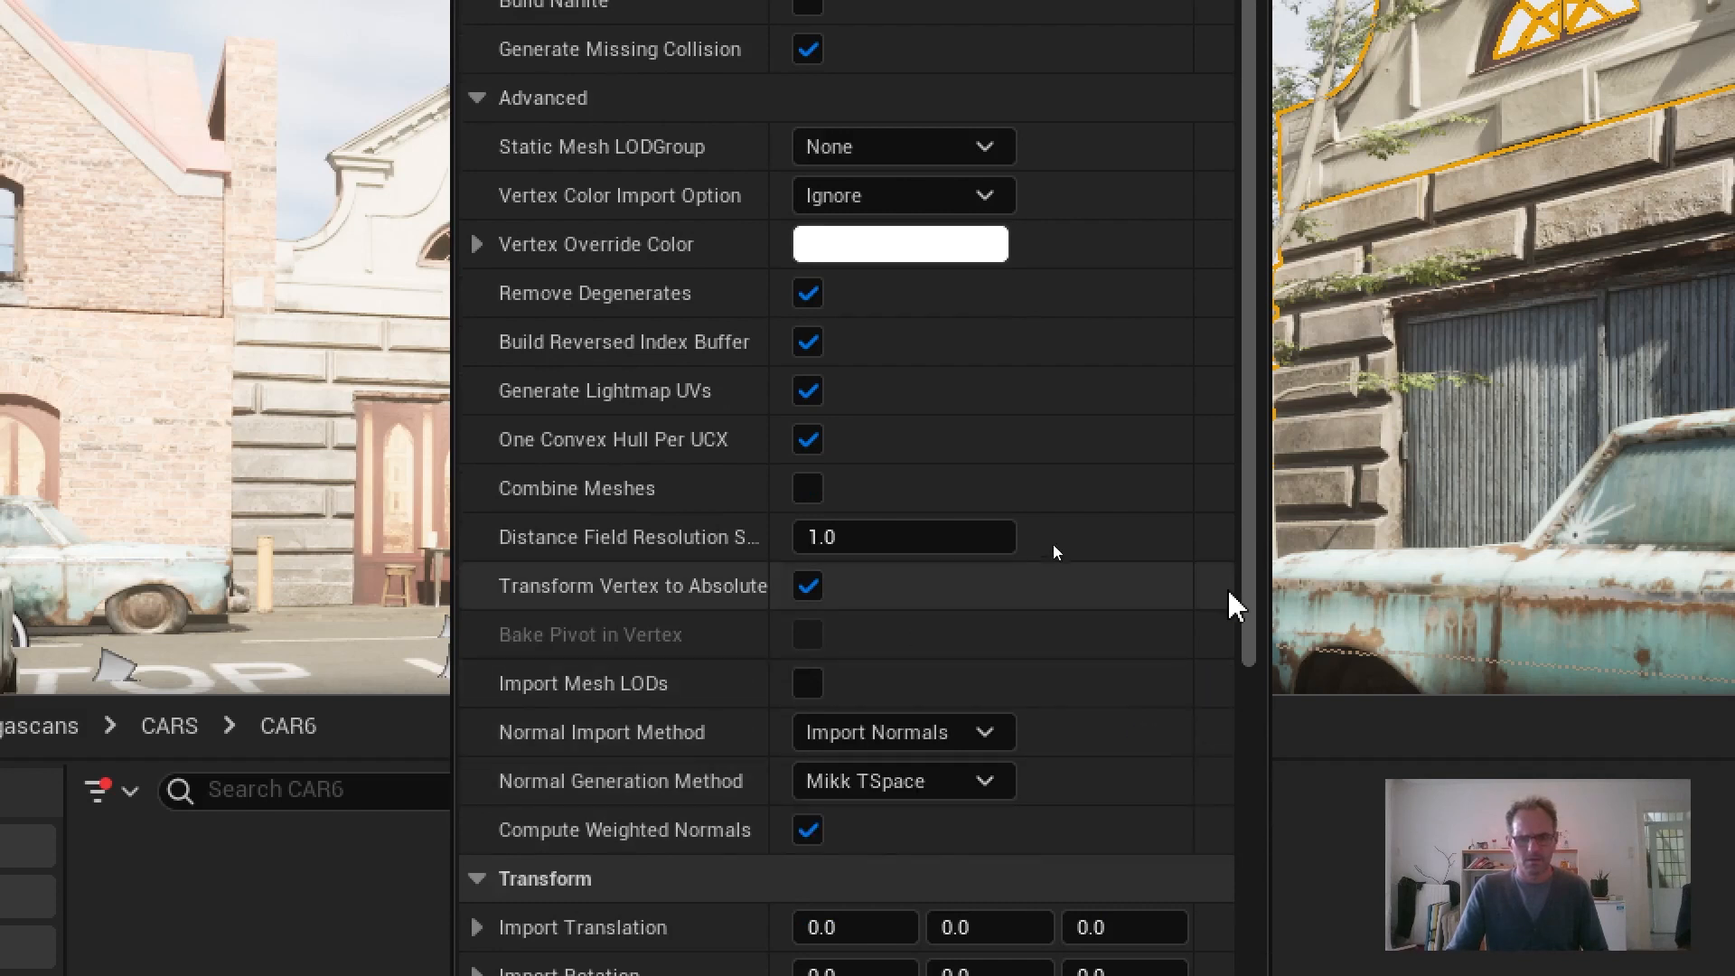
left_click(859, 732)
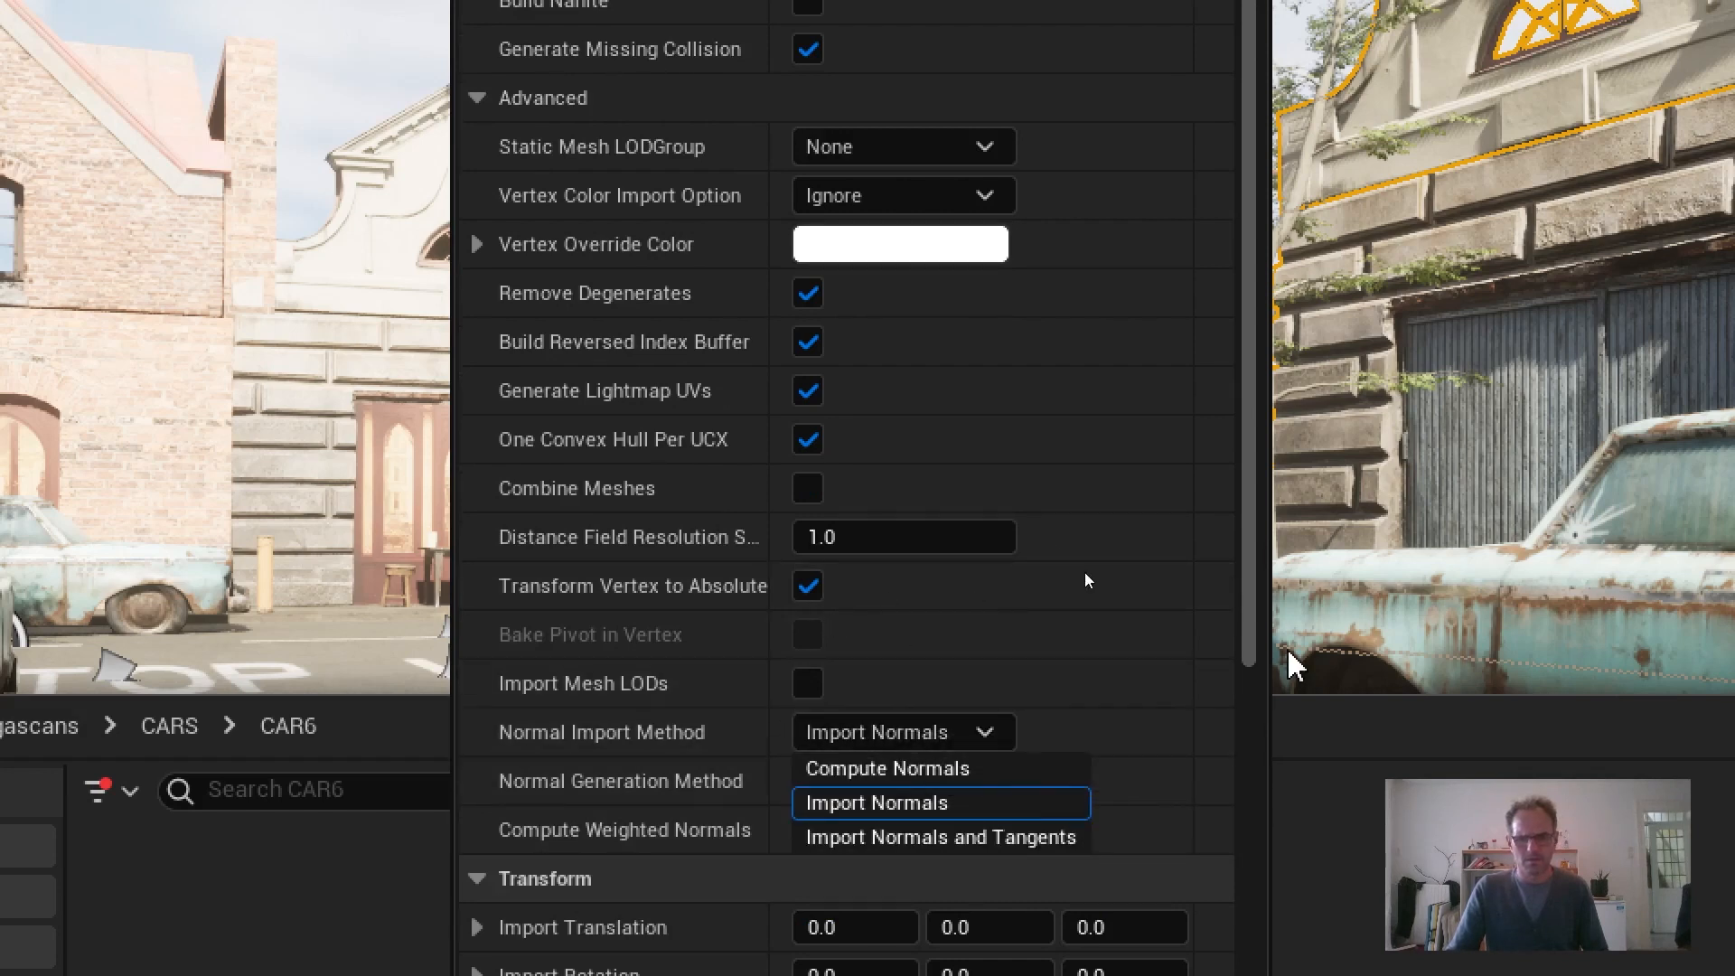
left_click(1245, 634)
left_click_drag(1245, 634, 1239, 975)
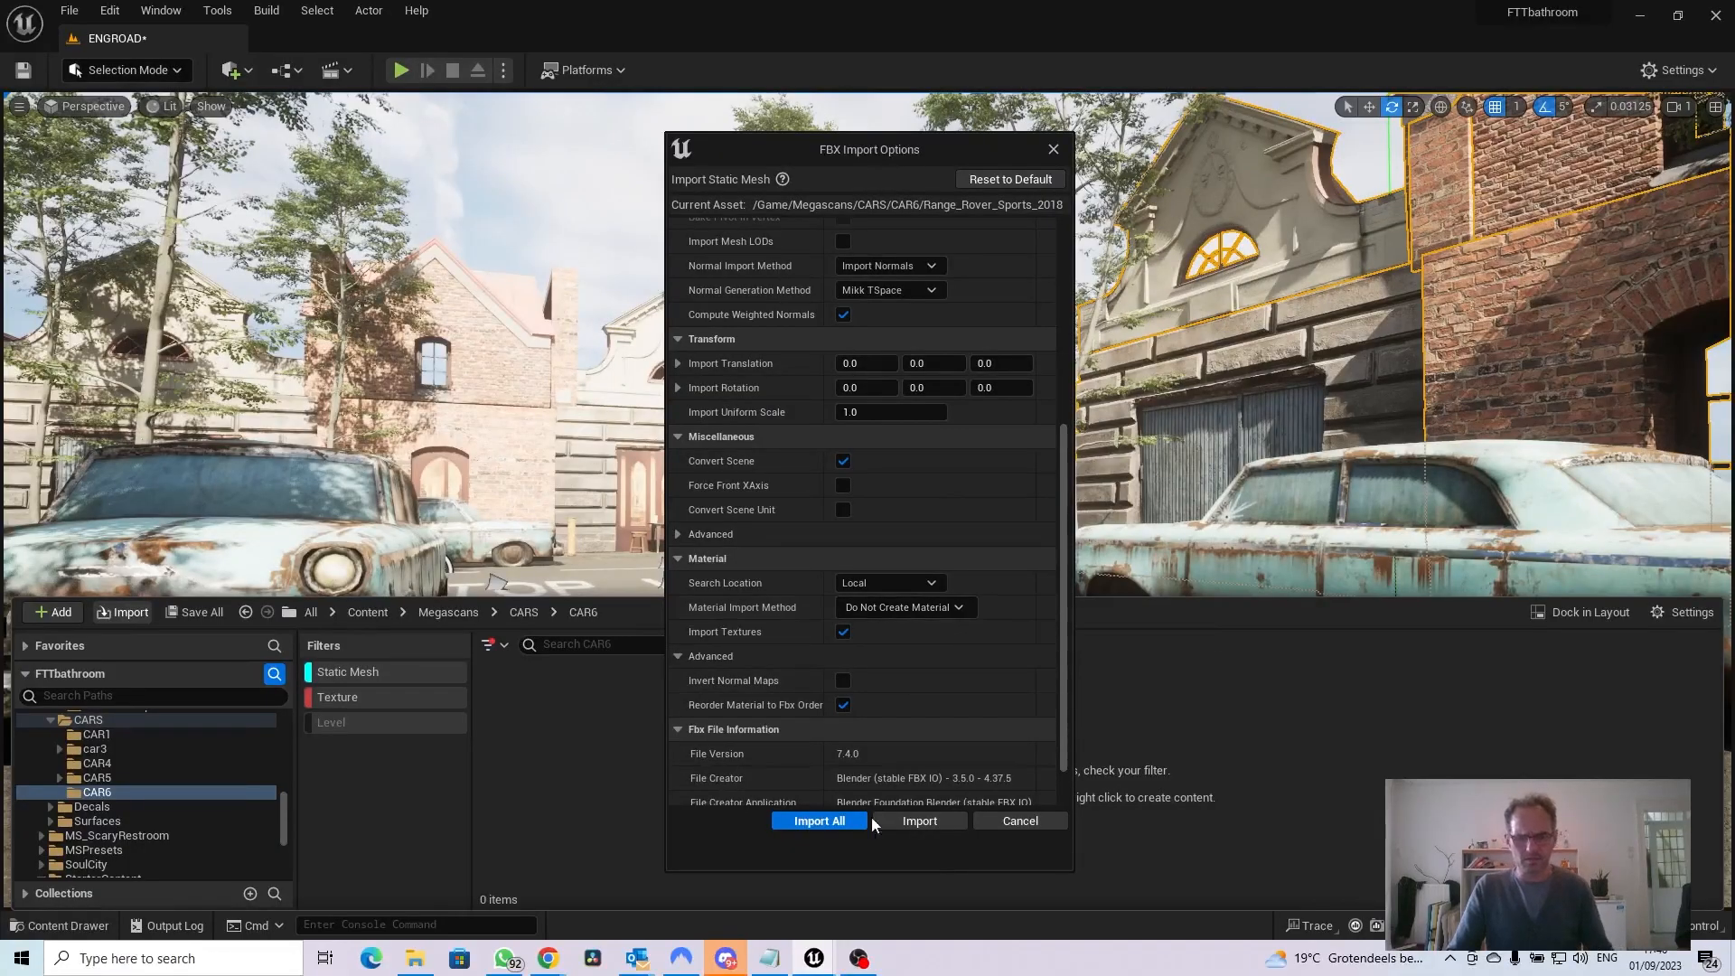
left_click(837, 822)
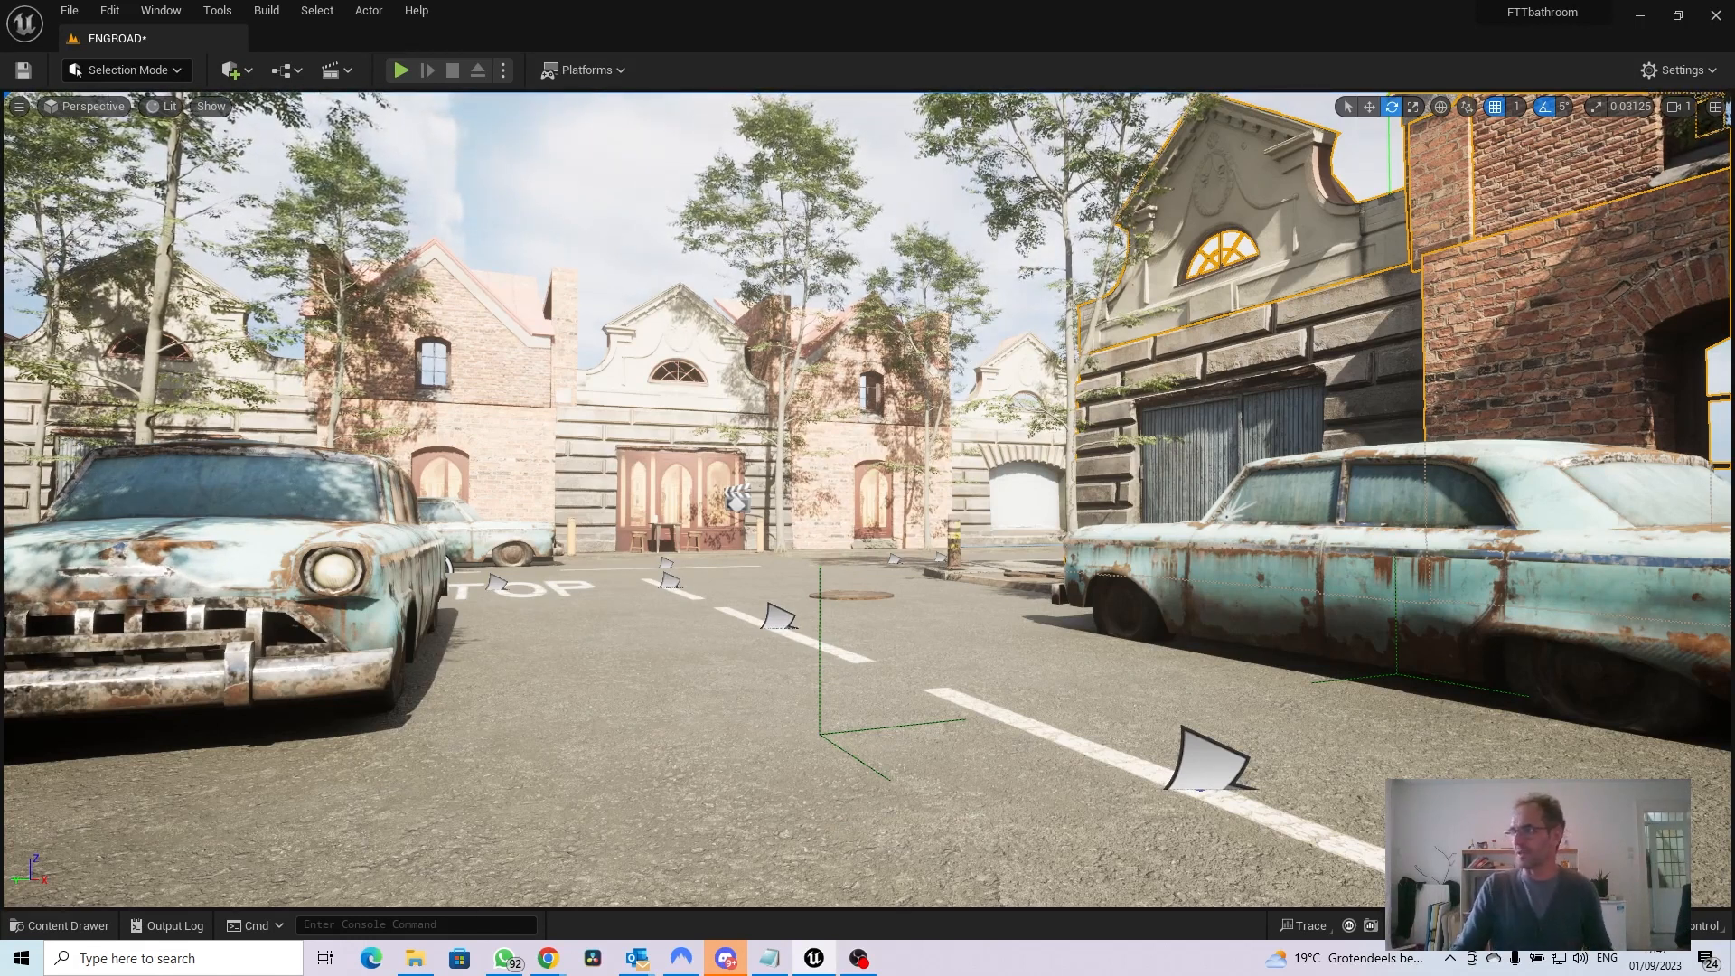
Open the imported Range Rover body mesh in an enlarged Static Mesh Editor, inspect its shape and material slot, and close it
left_click(60, 926)
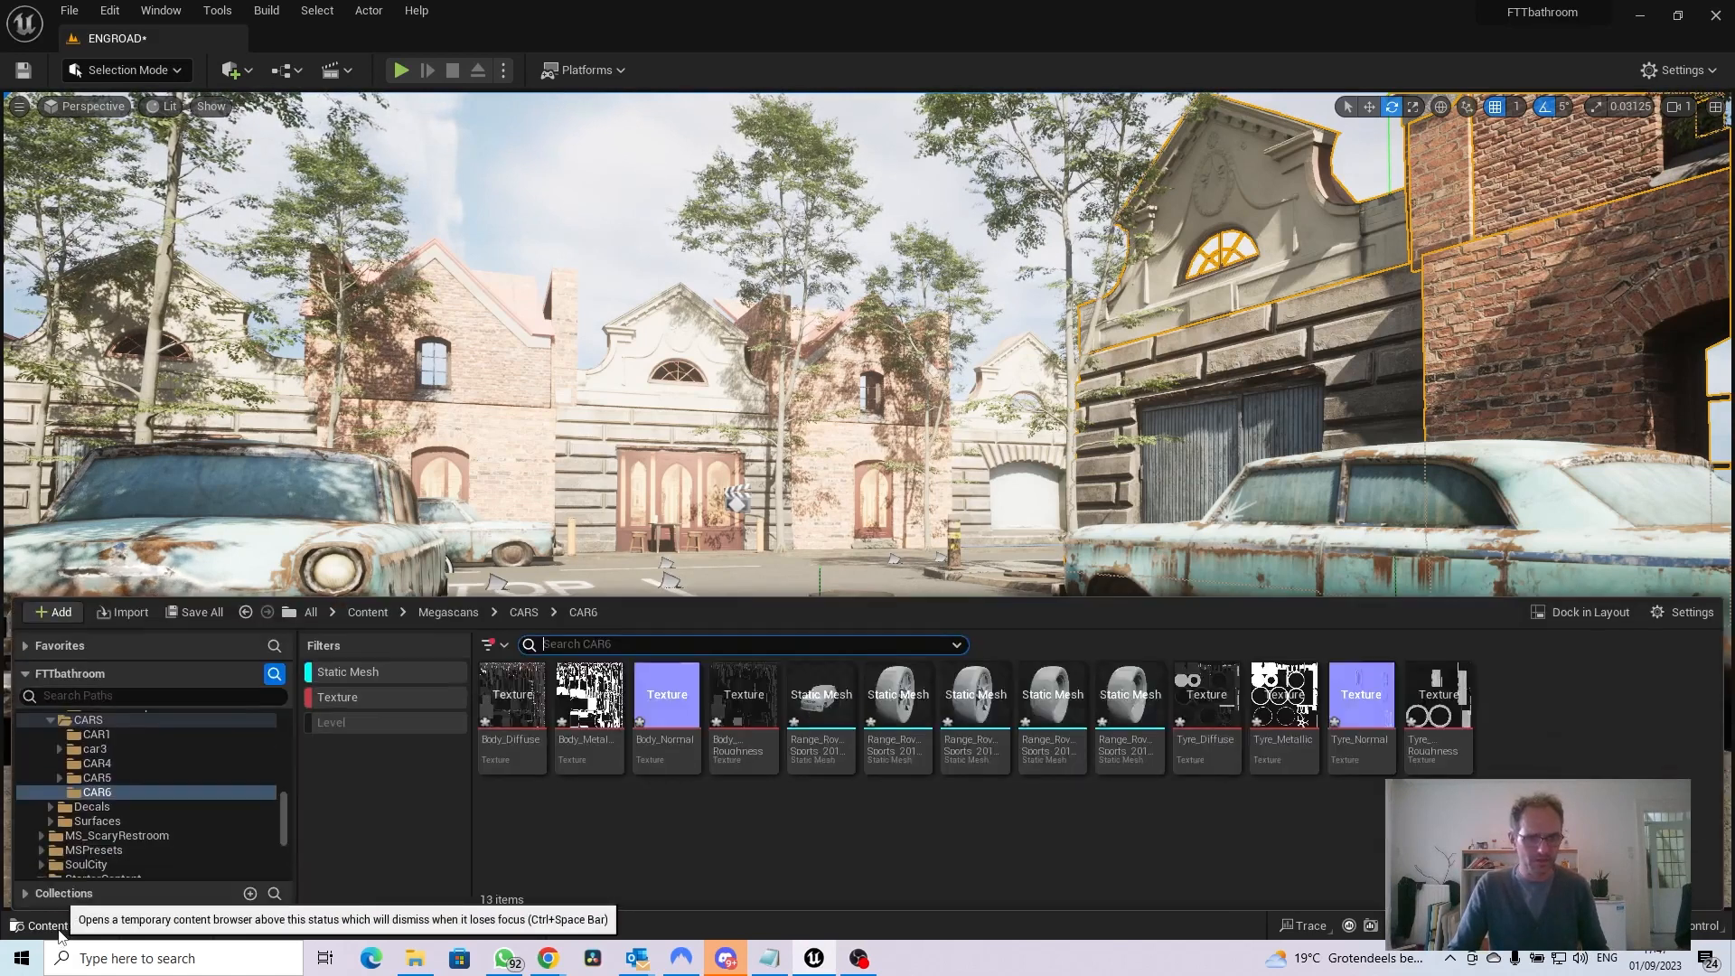
double_click(823, 711)
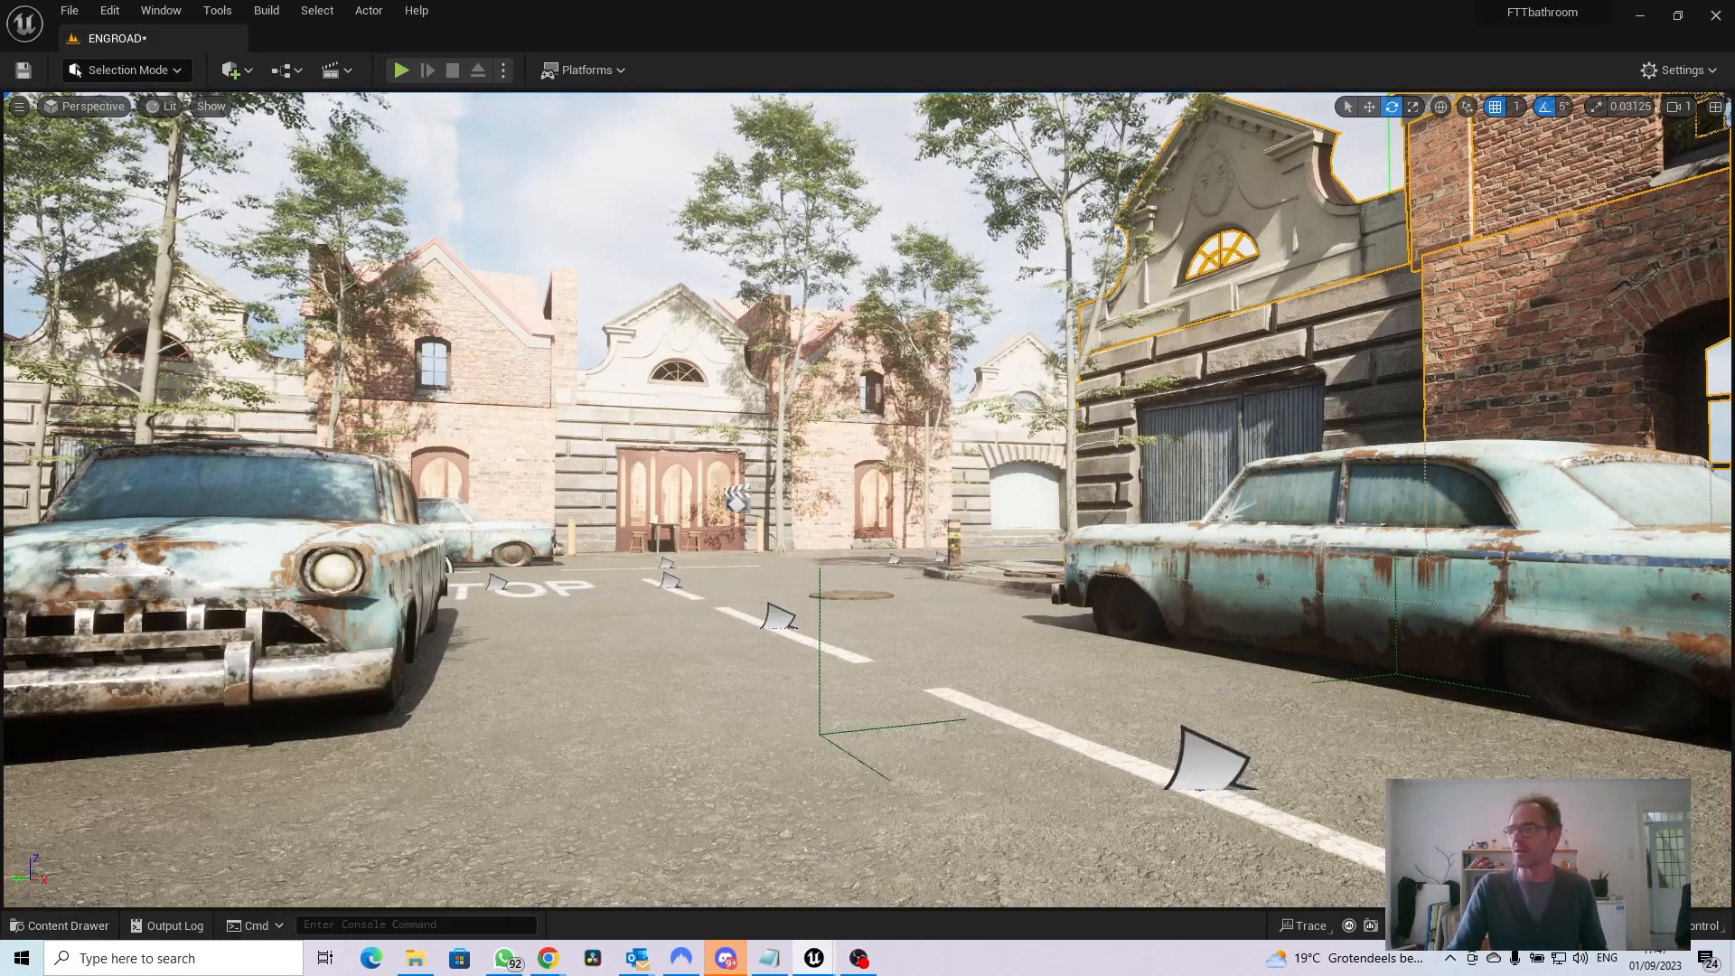
left_click_drag(1325, 342, 967, 262)
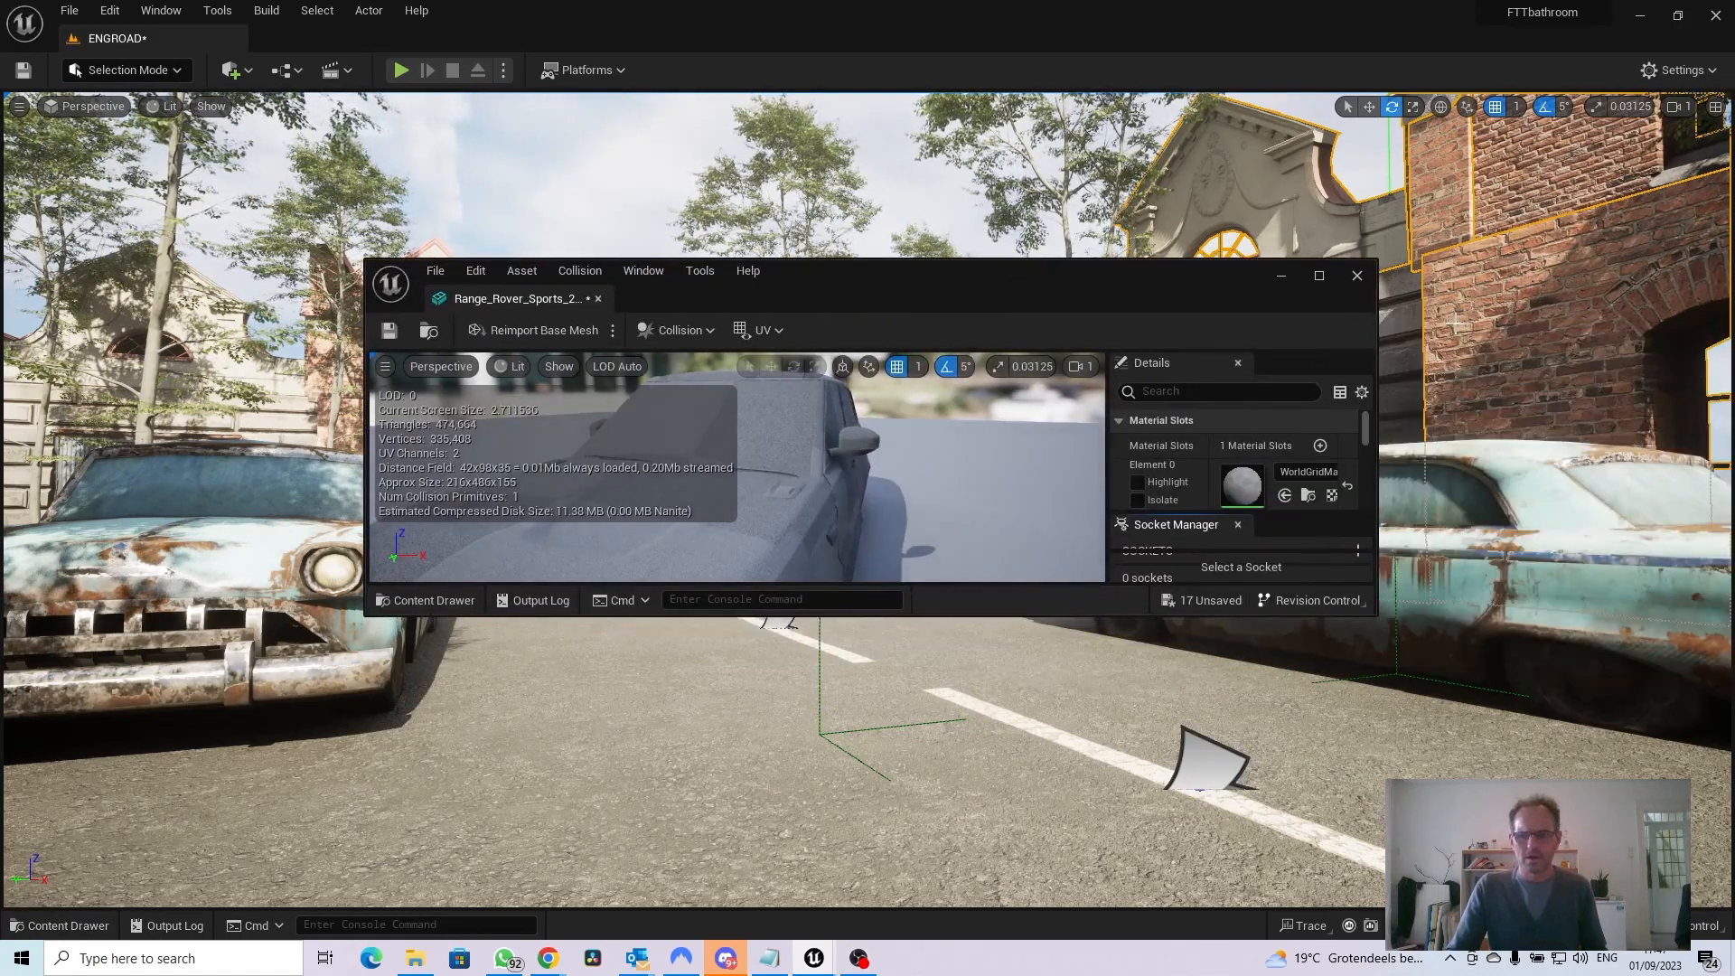
left_click(1319, 276)
left_click_drag(999, 437, 1094, 452)
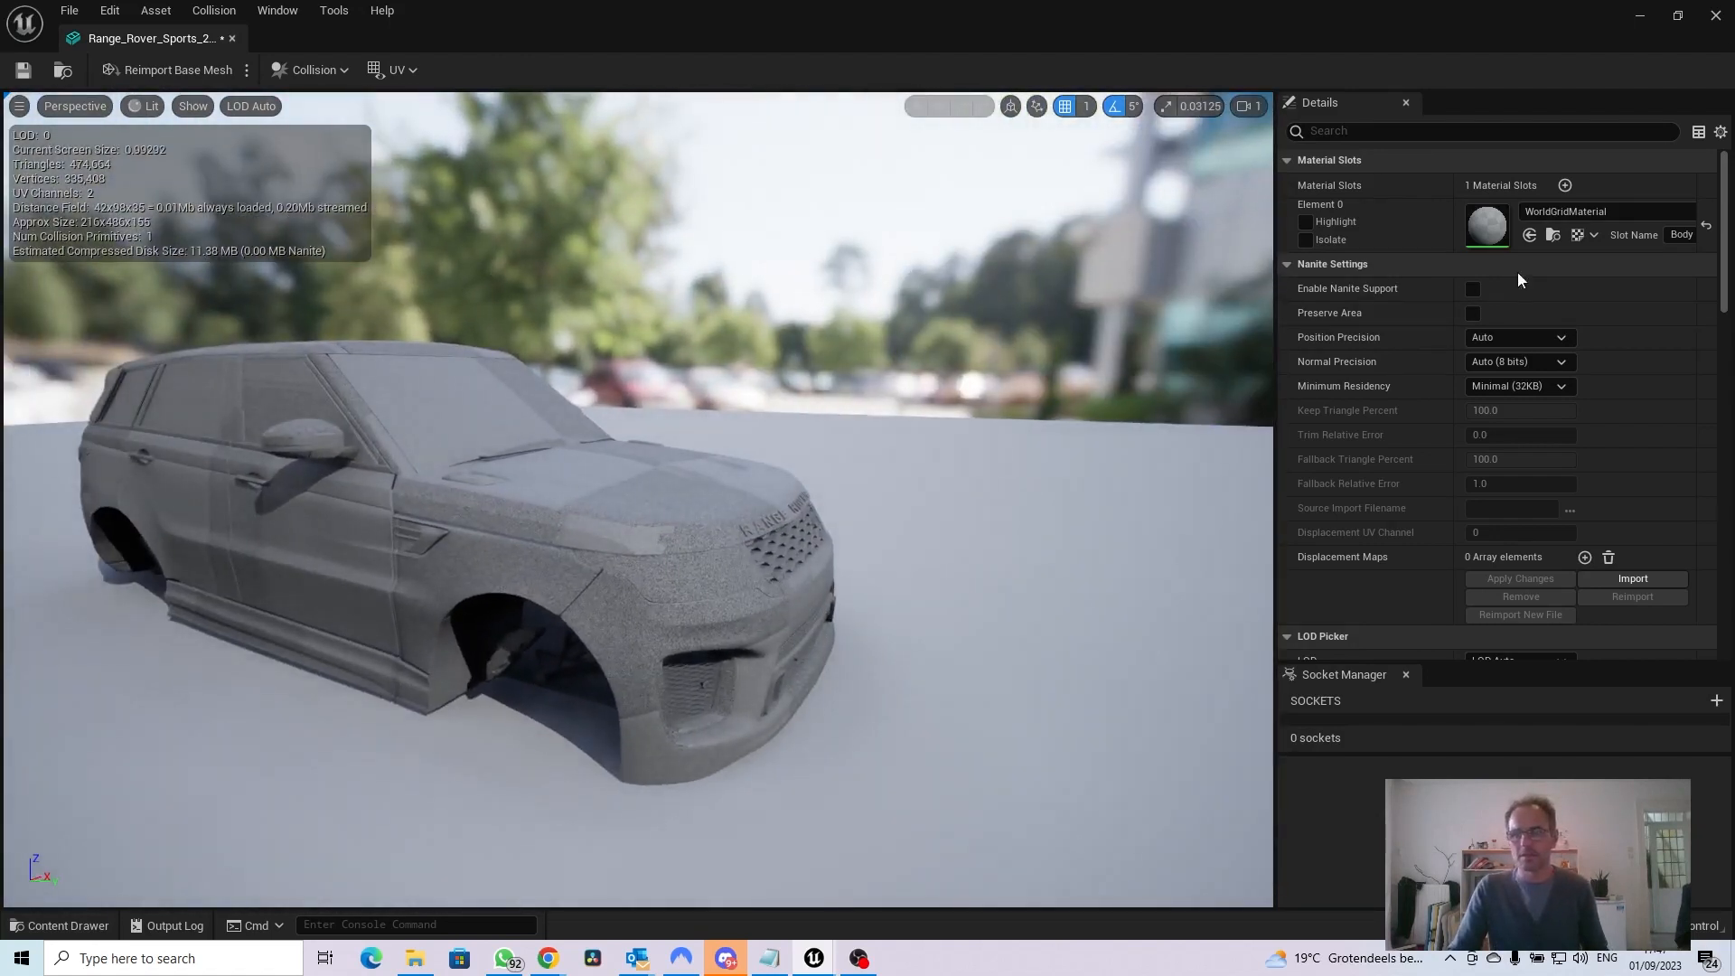
left_click(1716, 15)
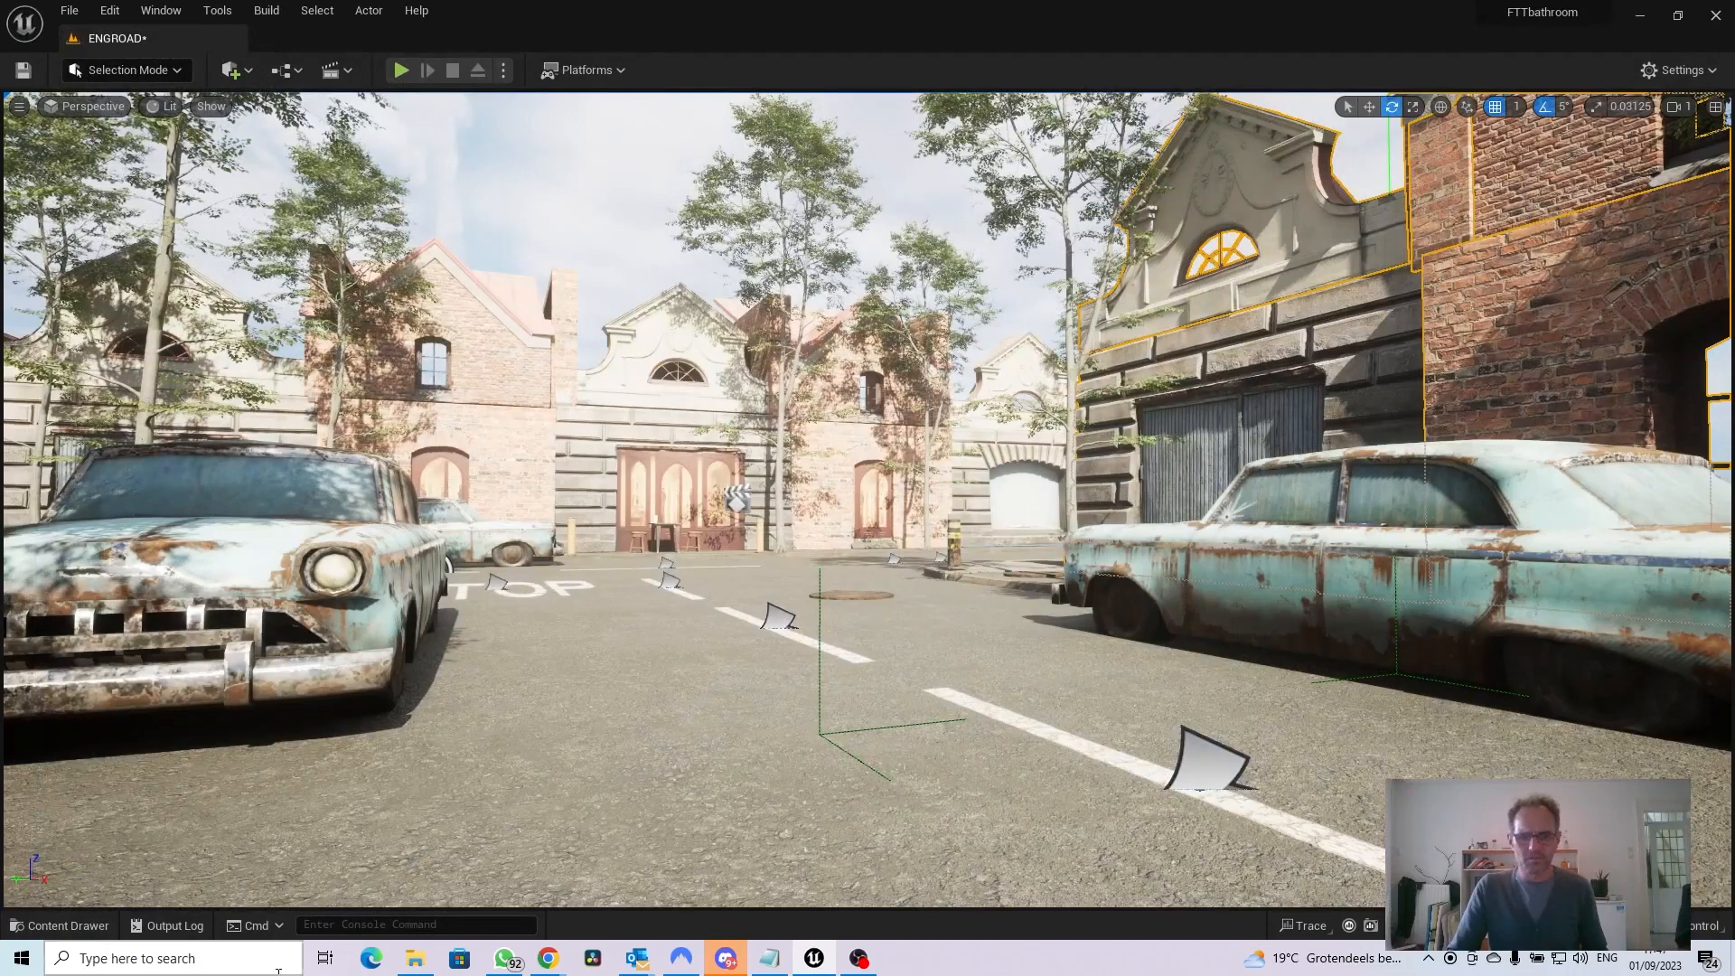
Try placing the Range Rover body mesh on the road between the two rusty cars, and delete it again
left_click(87, 931)
left_click_drag(820, 701, 873, 711)
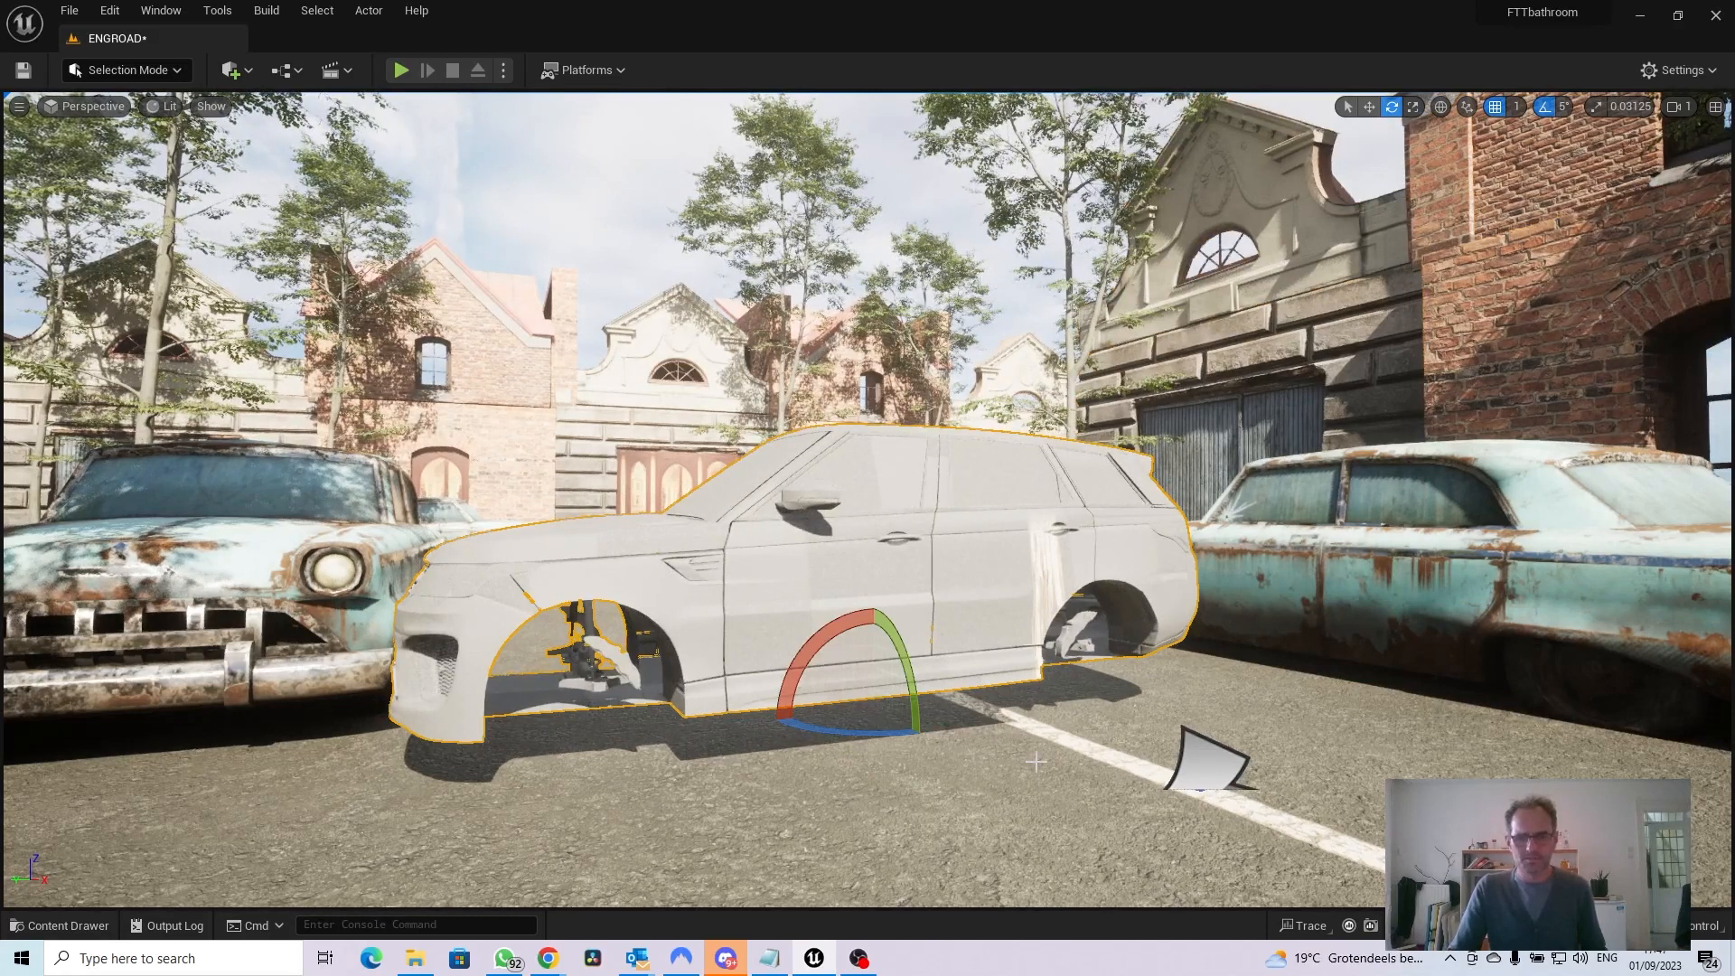
mouse_move(797, 720)
left_mouse_down()
mouse_move(610, 728)
mouse_move(798, 708)
left_mouse_up()
key("Delete")
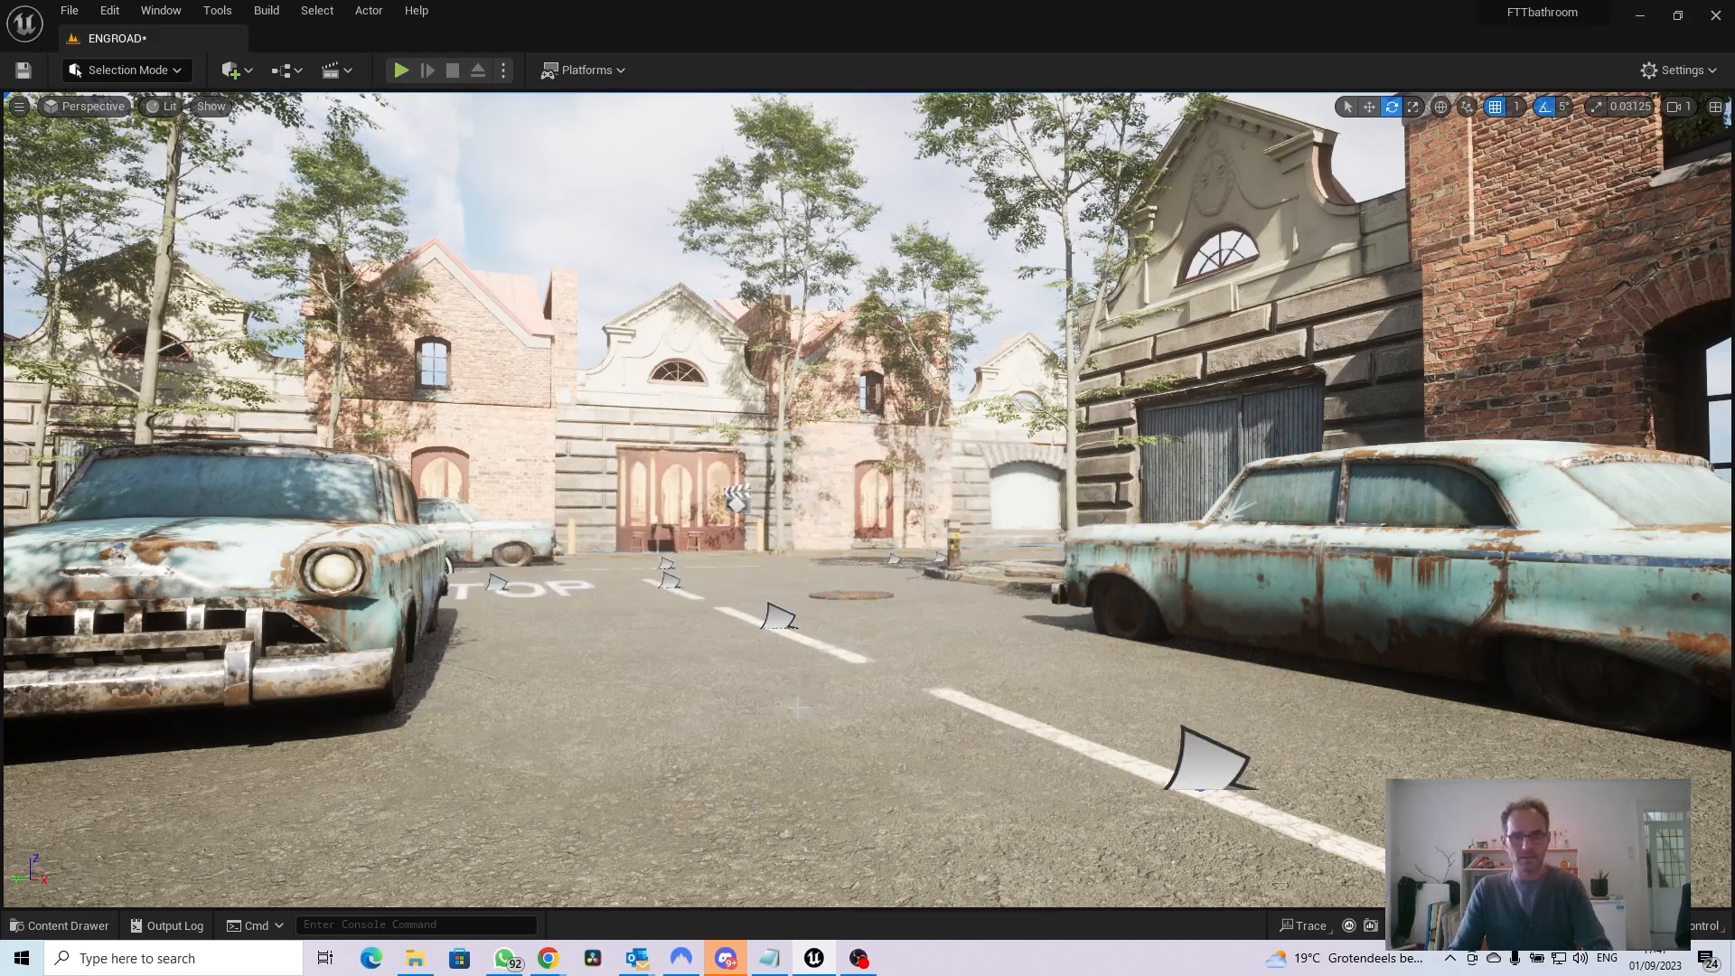
Create a new material named CAR6MATERIAL in the CAR6 folder
left_click(61, 926)
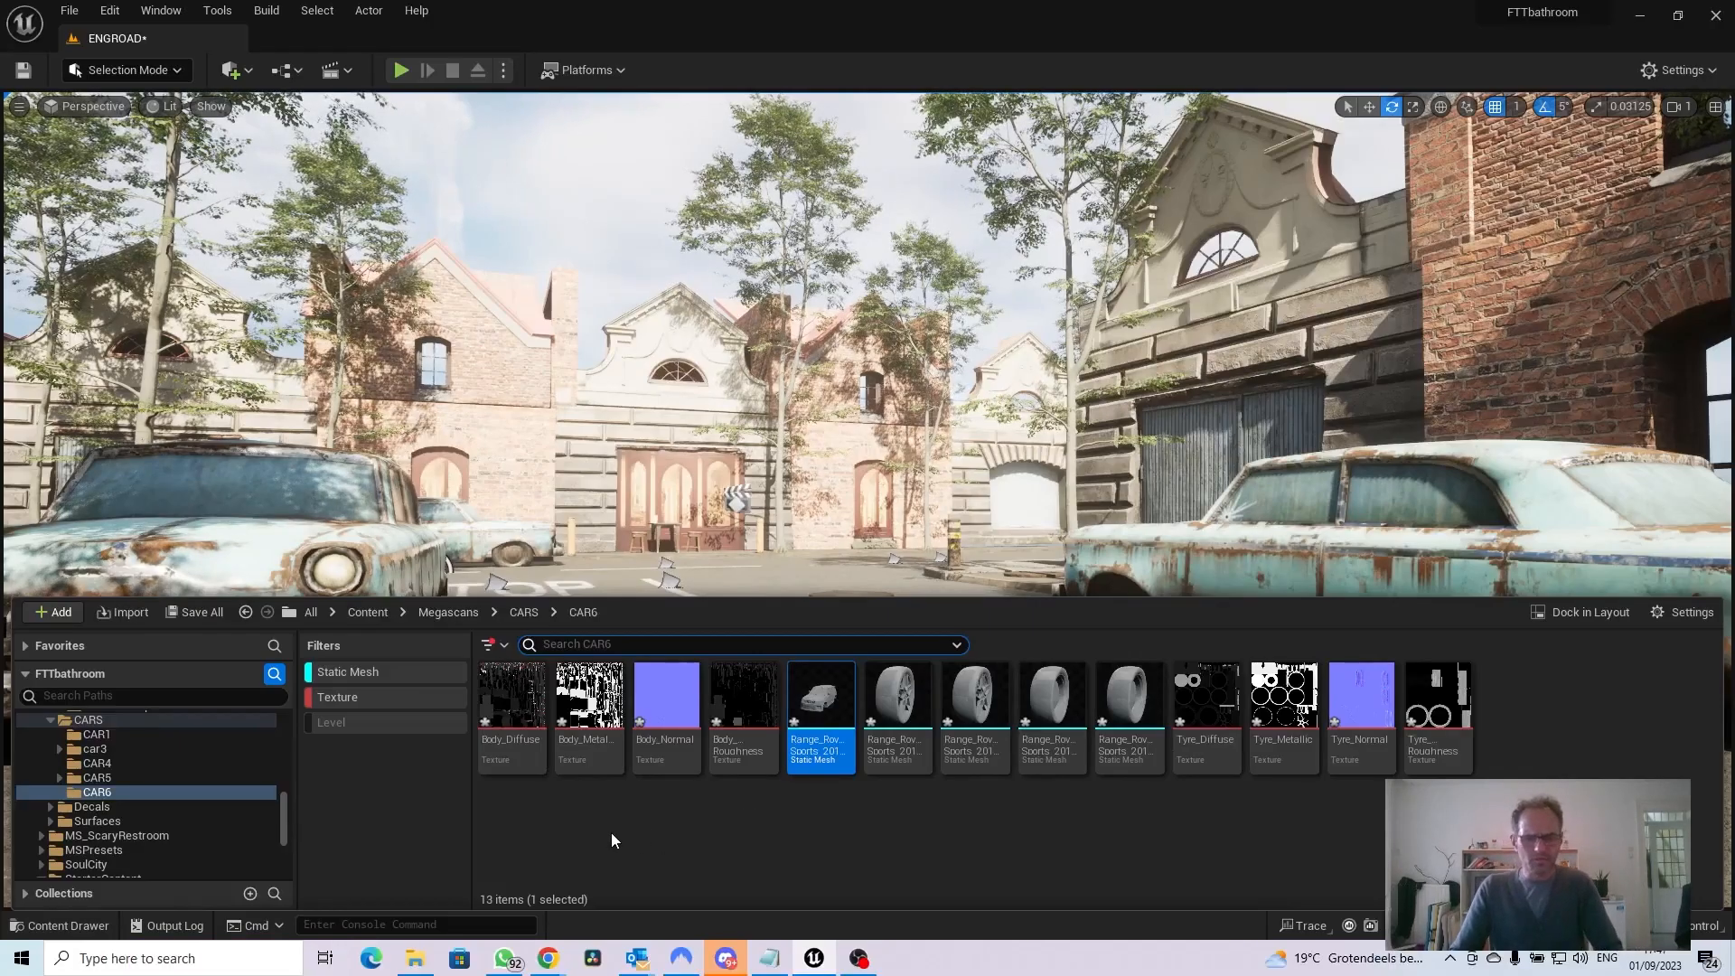
left_click(503, 647)
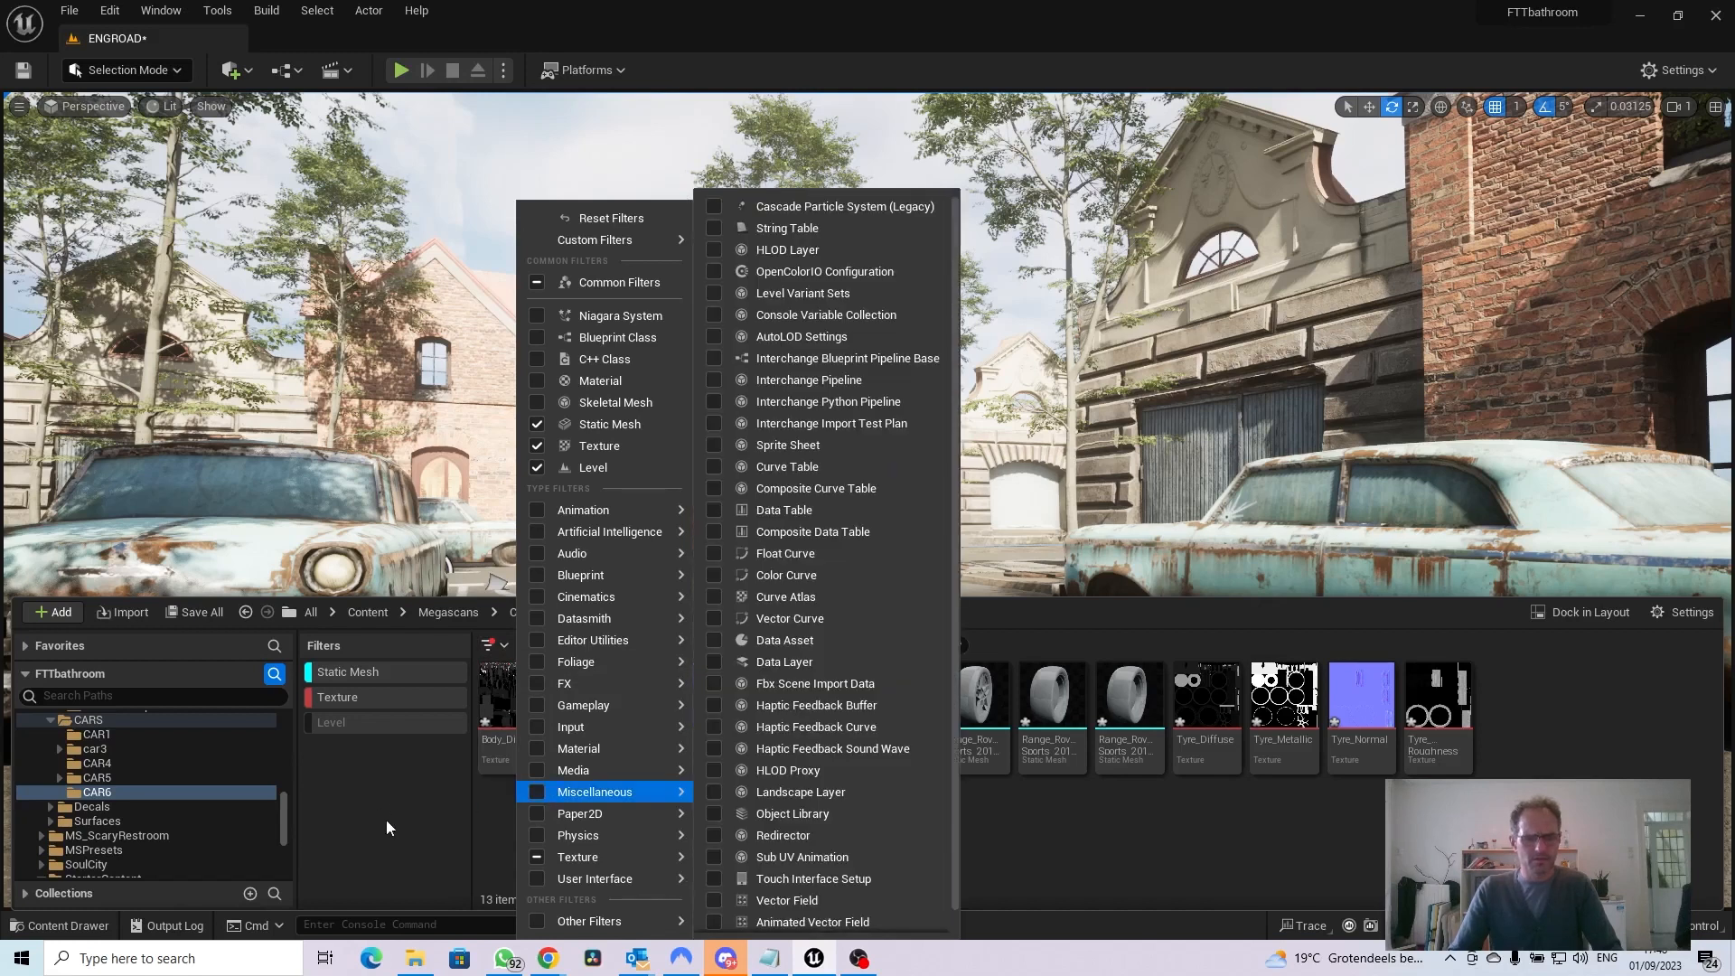
left_click(387, 821)
right_click(543, 844)
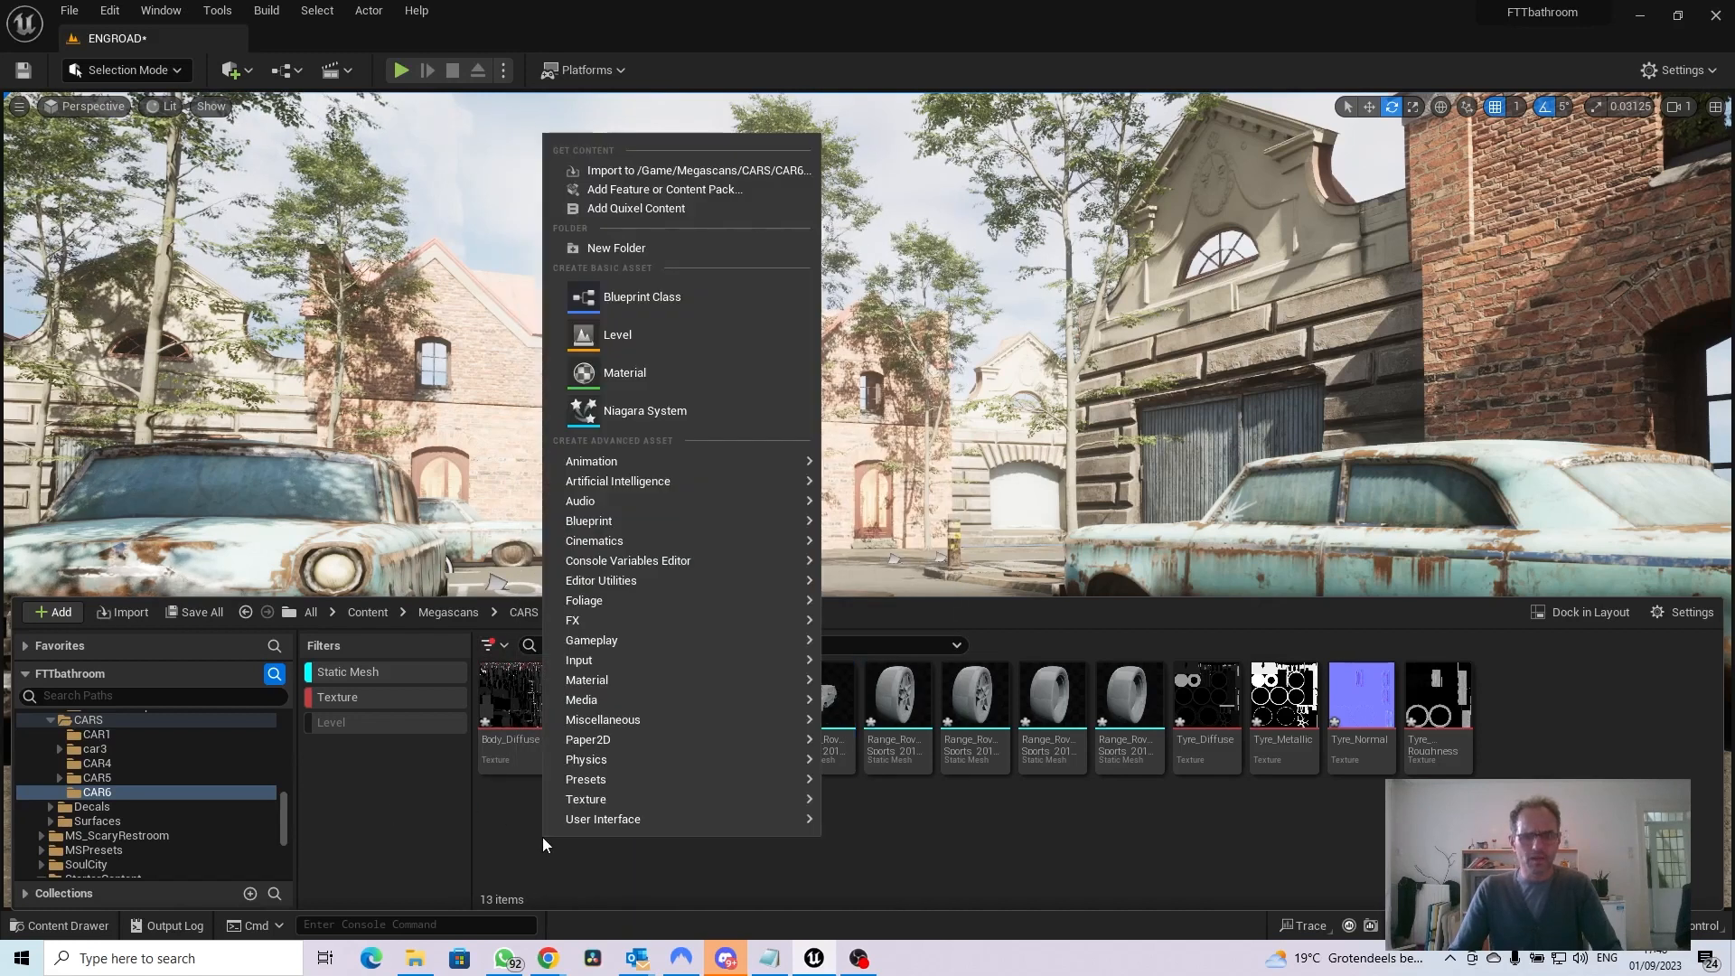
left_click(624, 373)
type("C")
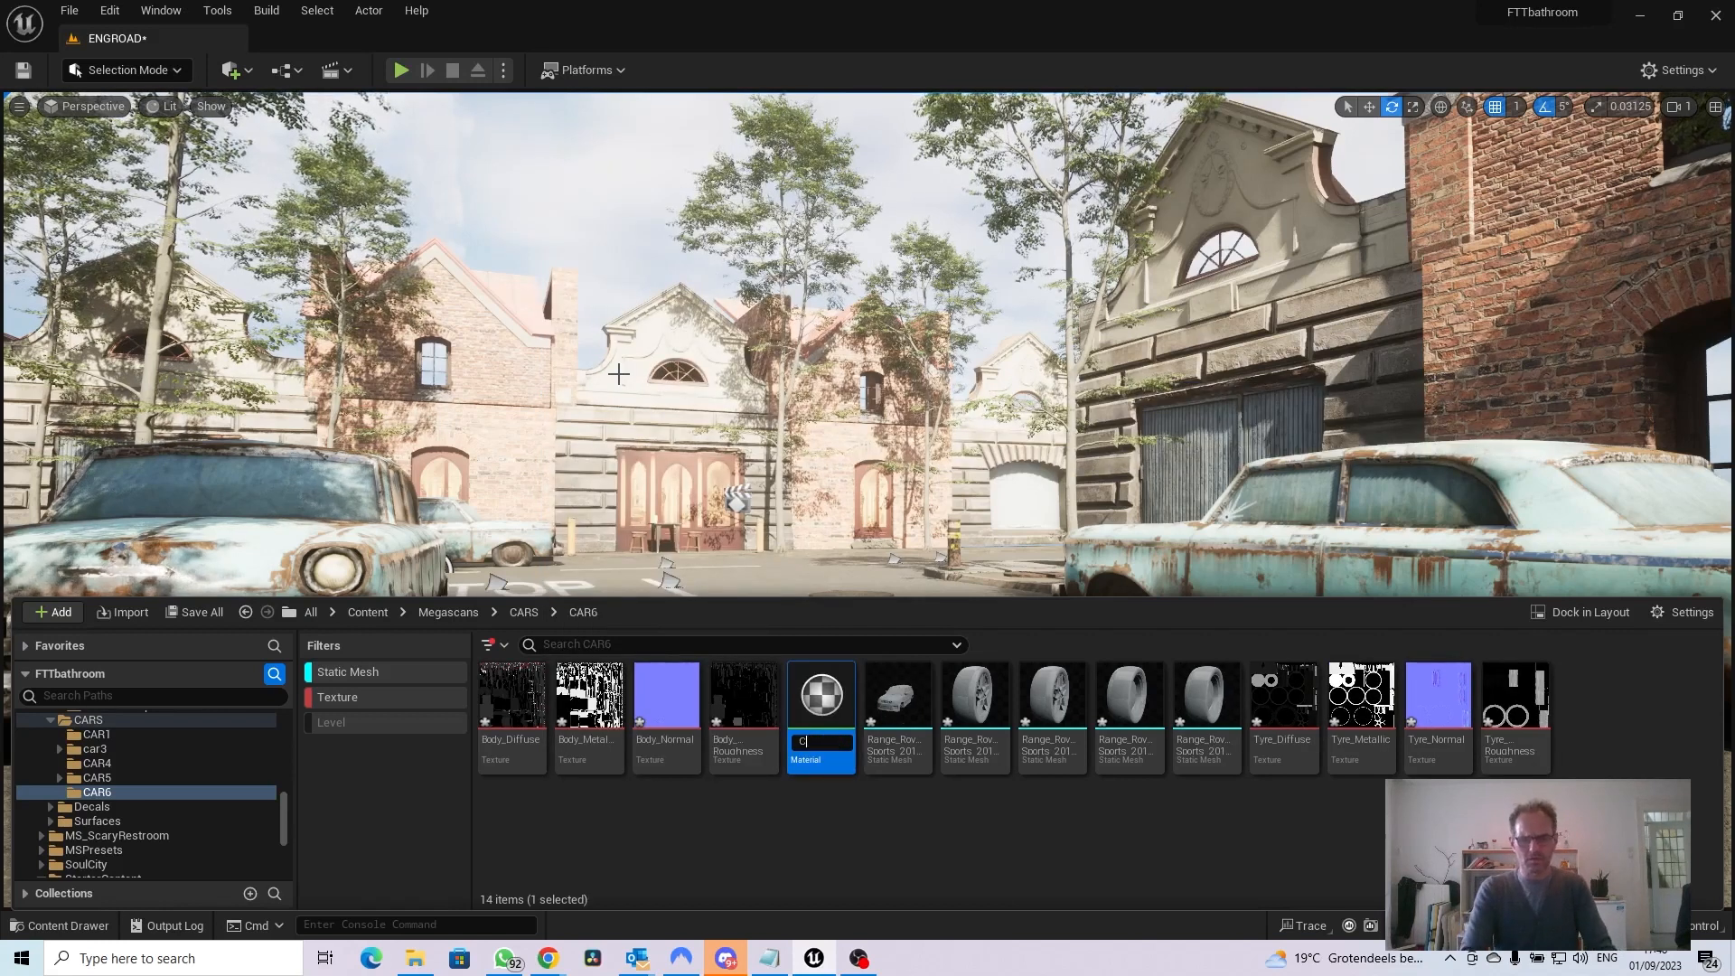
type("AR6")
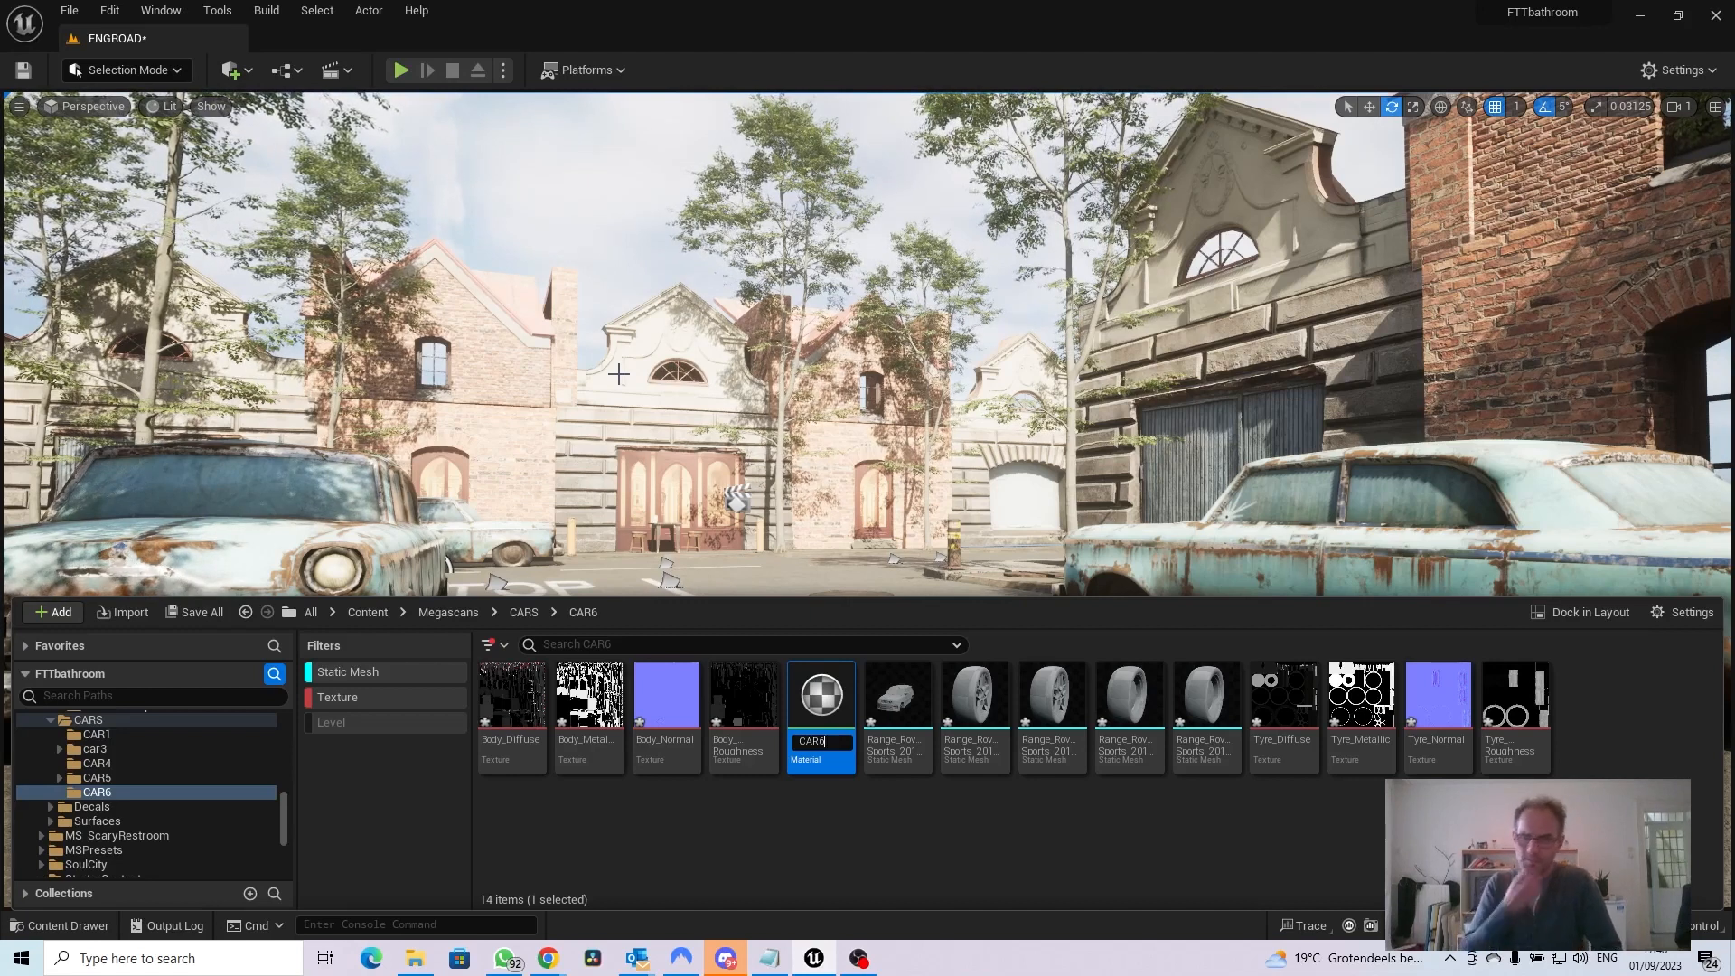
type("mater")
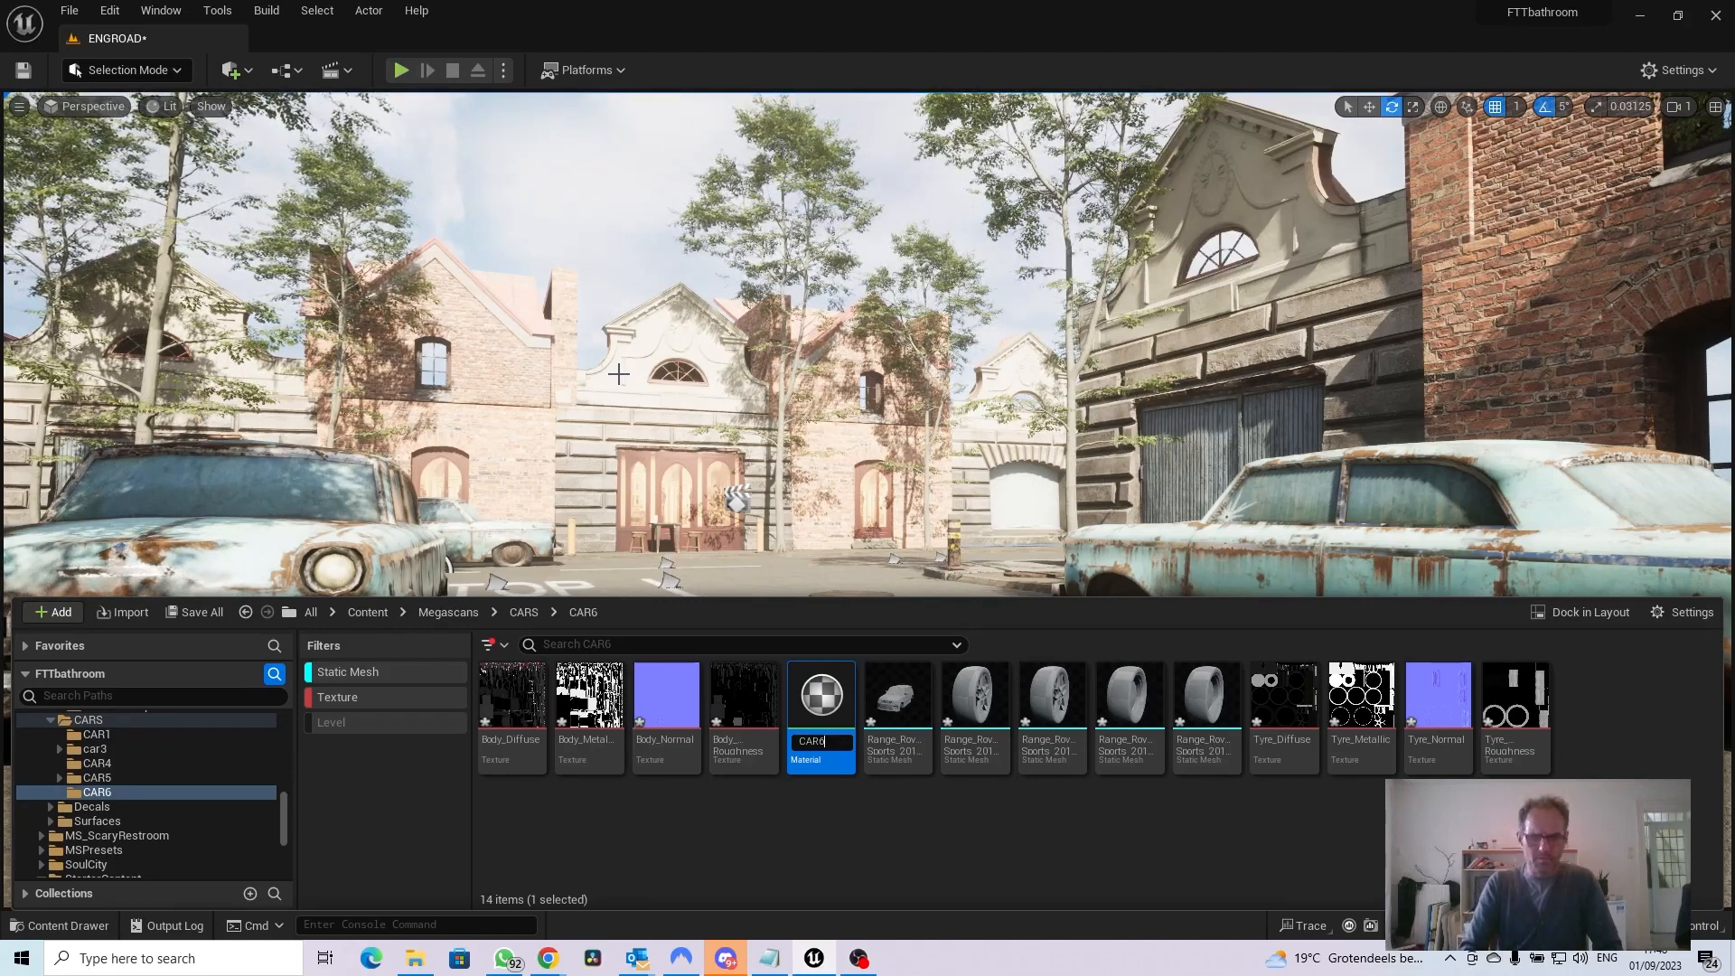
type("ial")
key("Return")
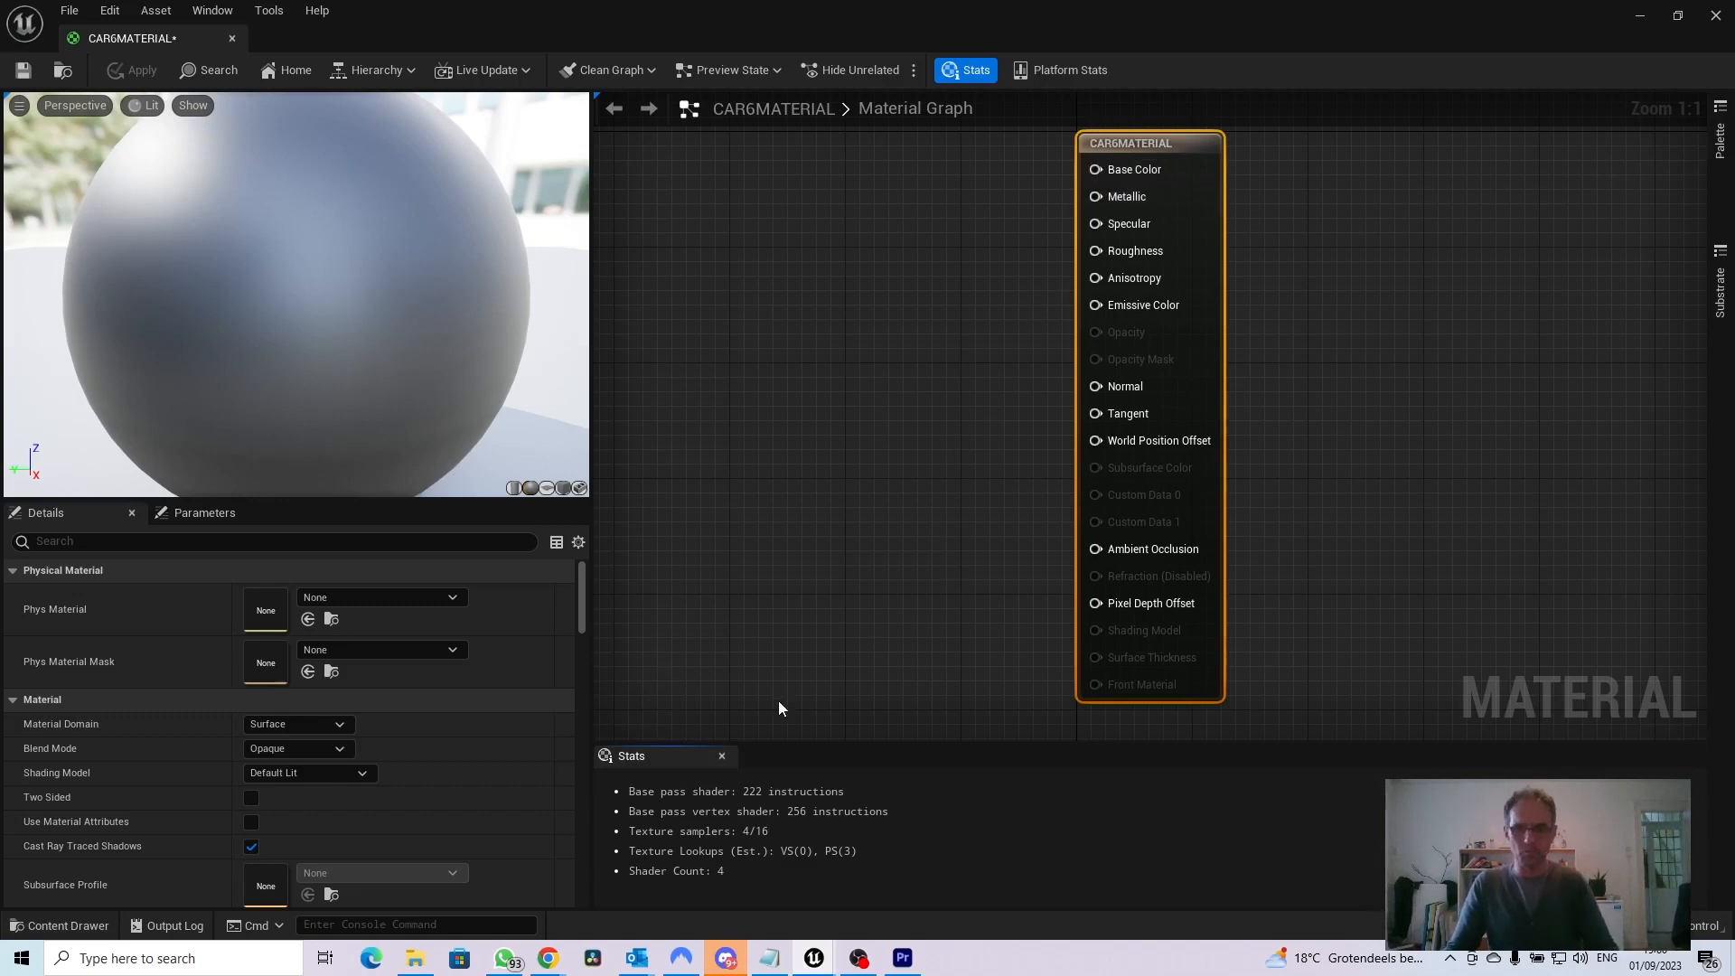
Browse the project content from the material editor to the CAR6 folder inside Megascans/CARS
left_click(88, 922)
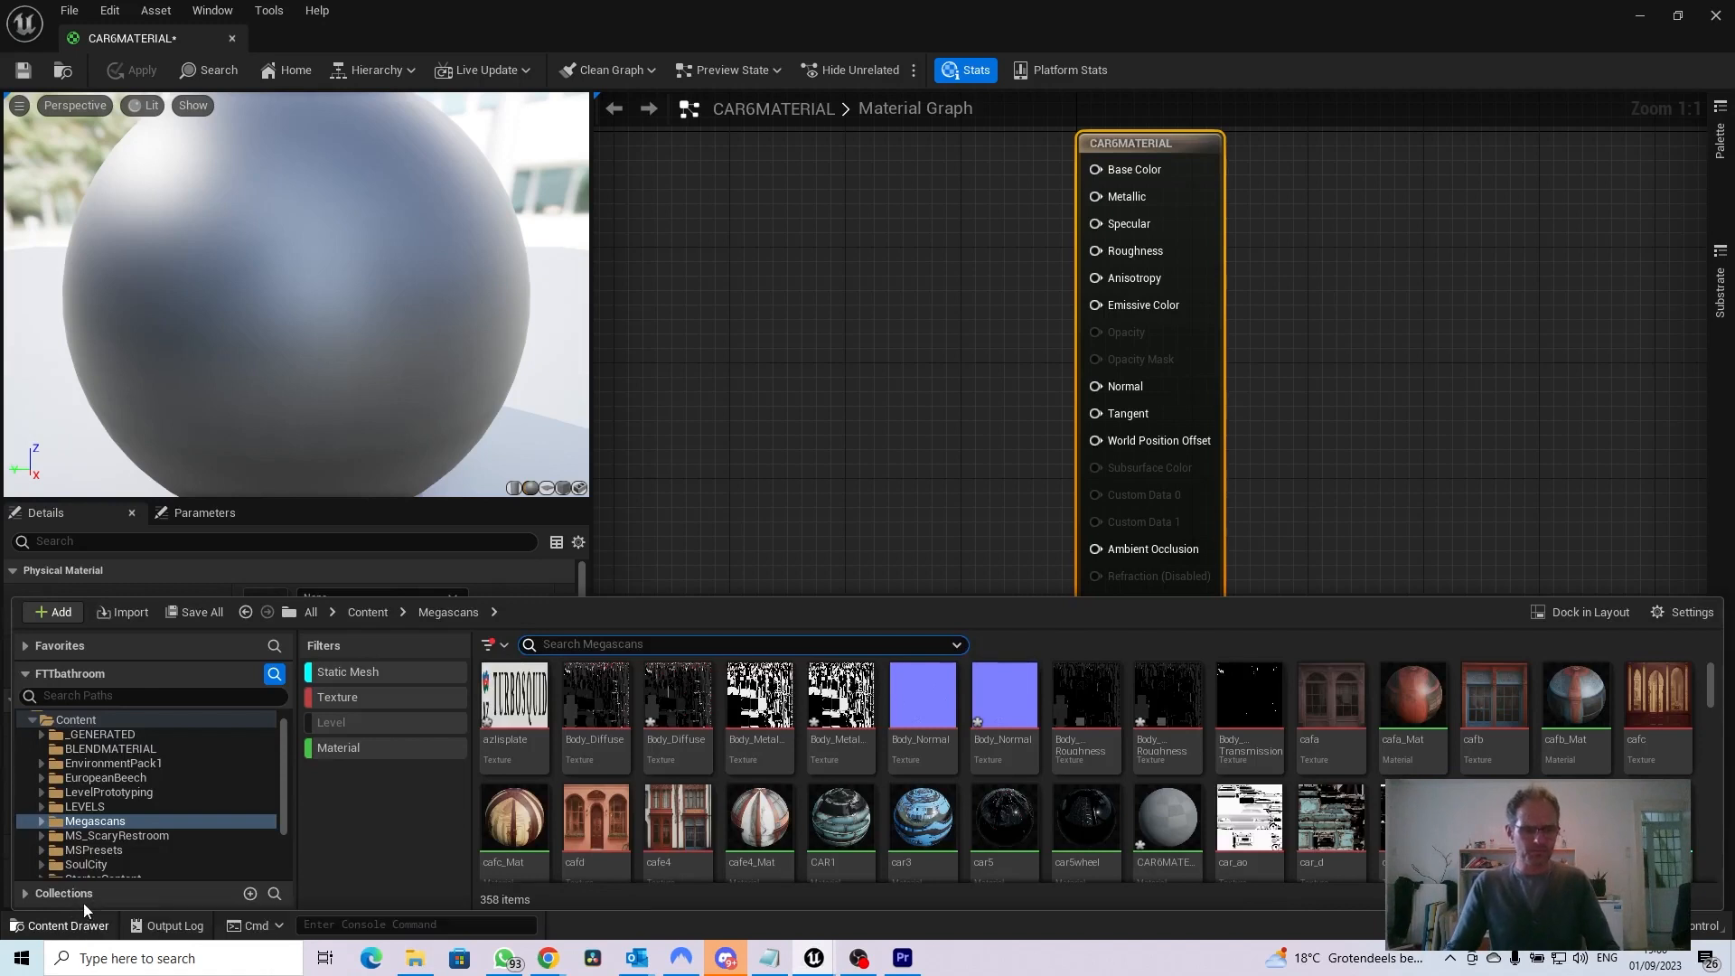
left_click(42, 822)
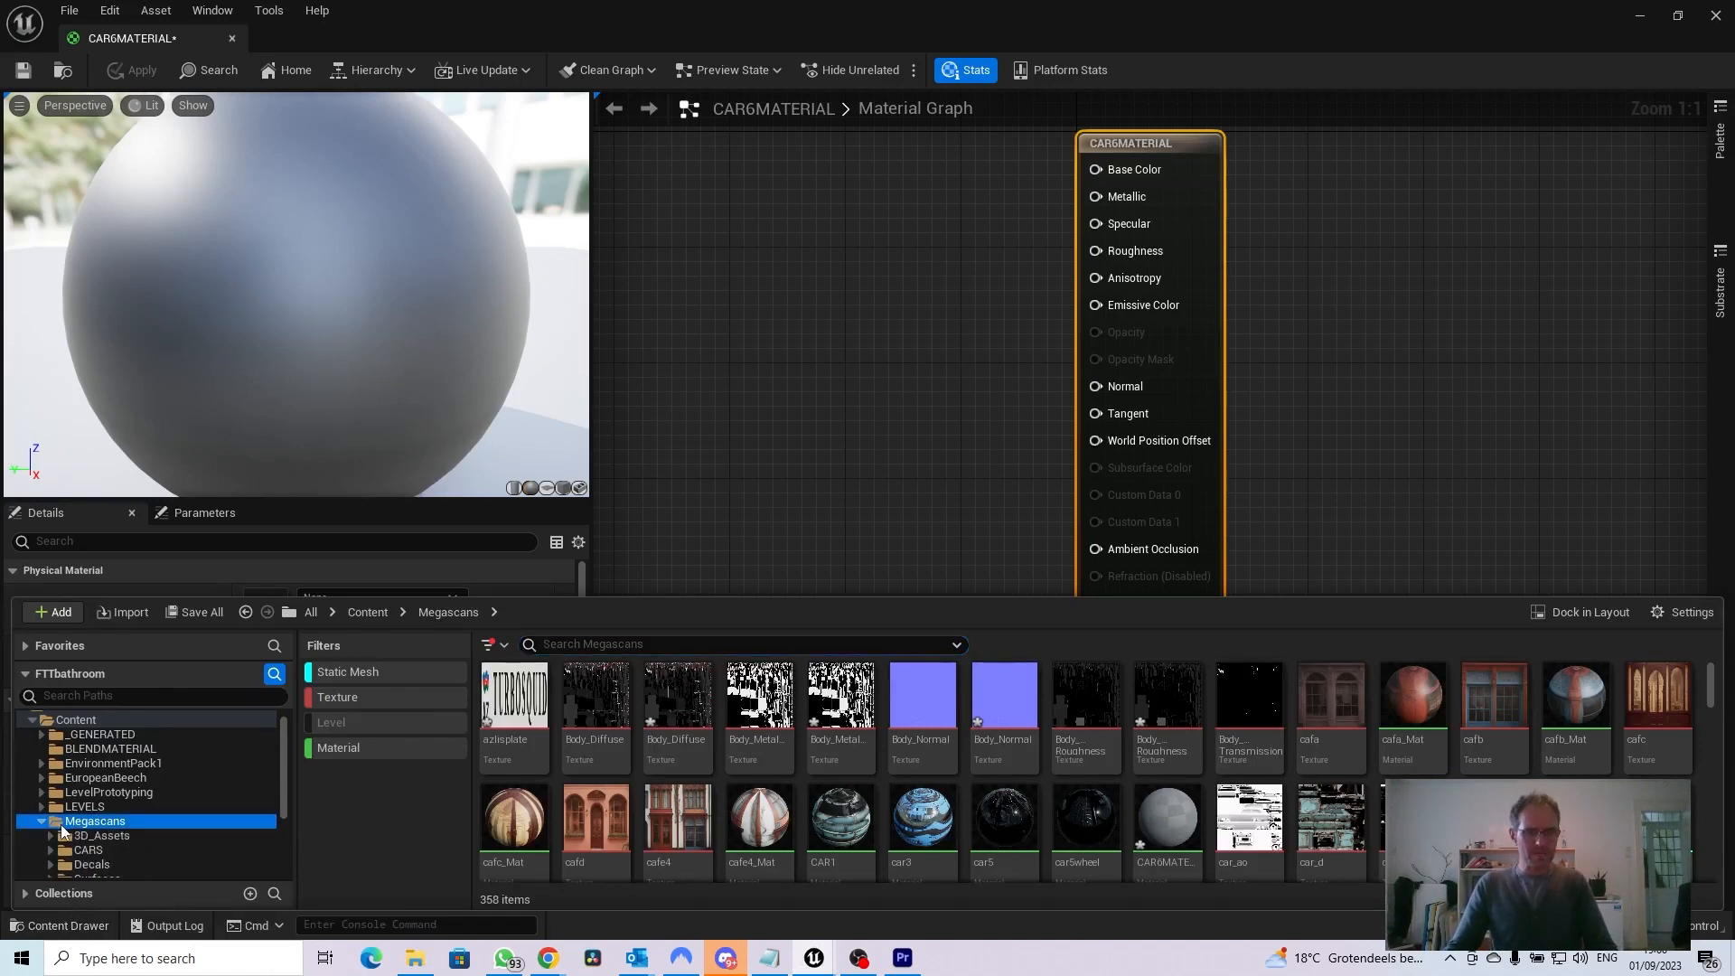
scroll(62, 824, "down", 2)
scroll(61, 824, "down", 1)
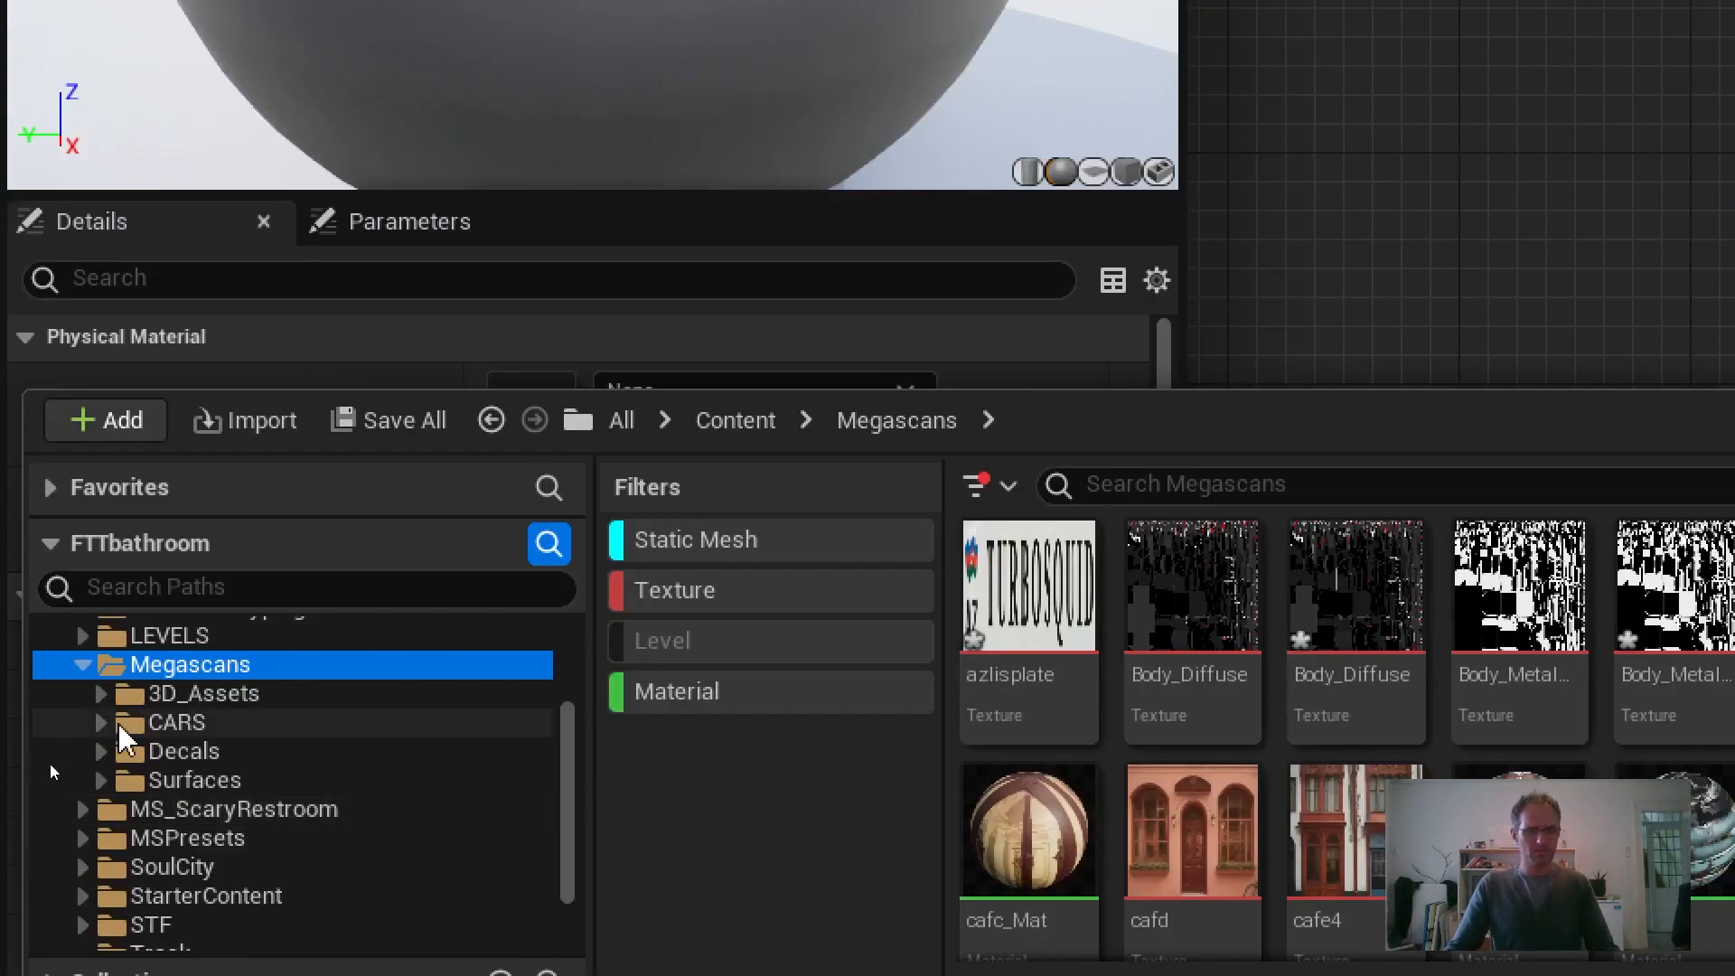
left_click(103, 724)
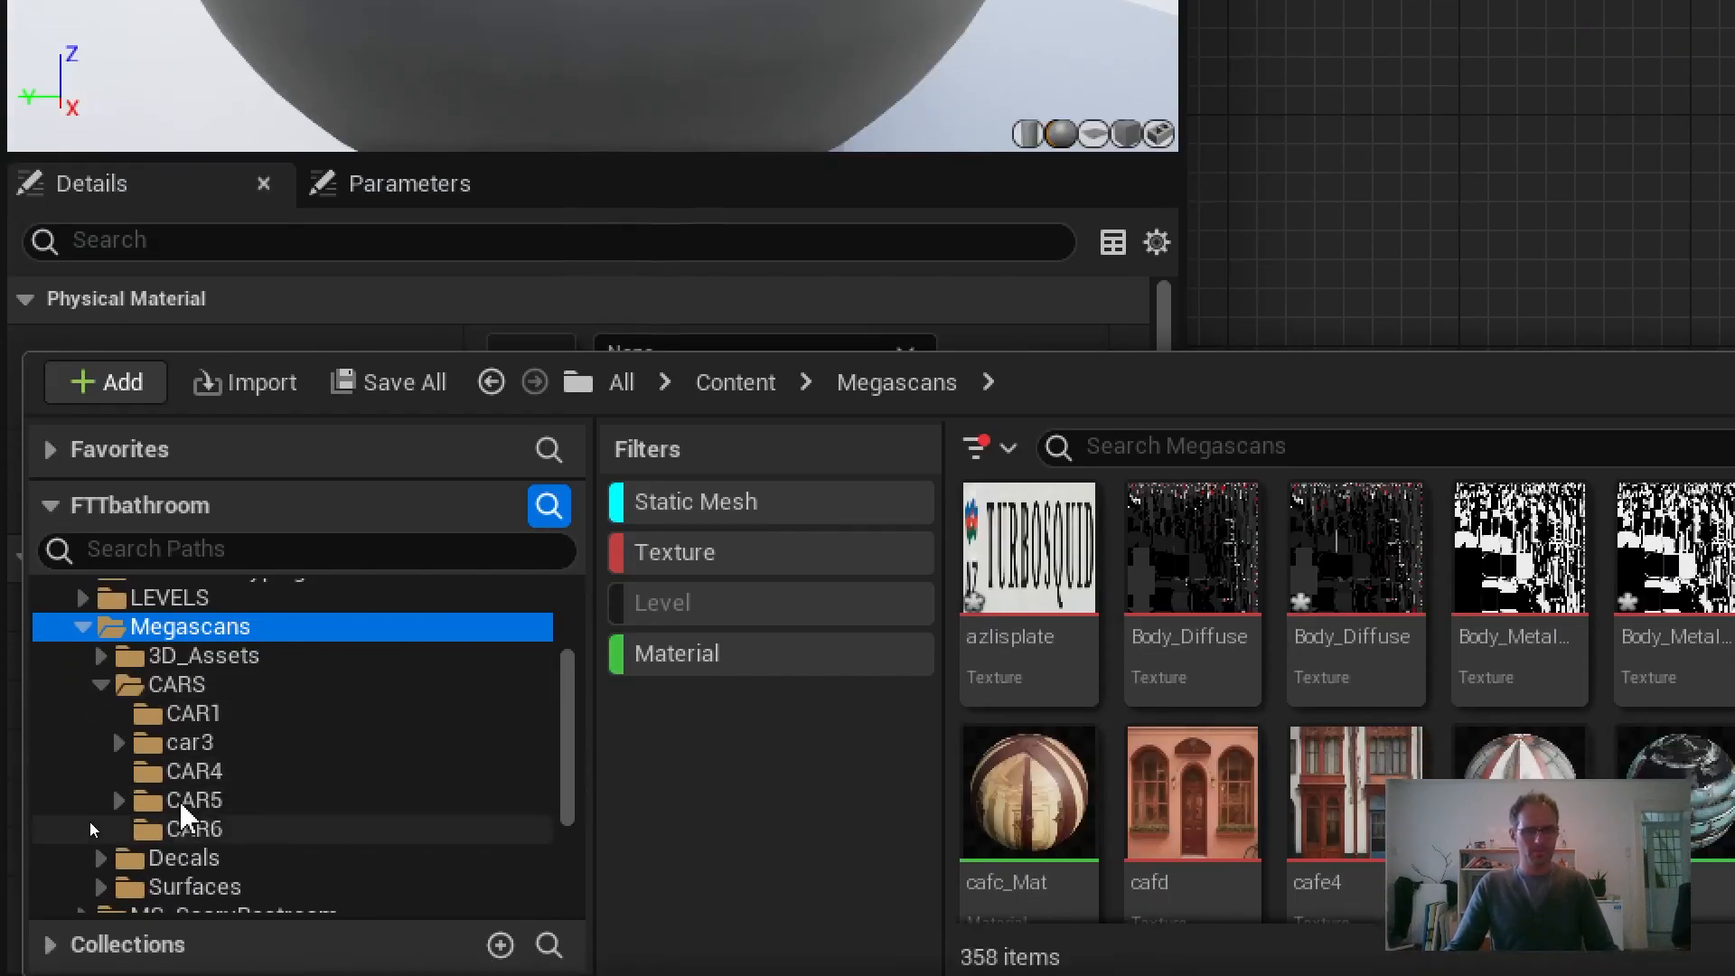
left_click(186, 825)
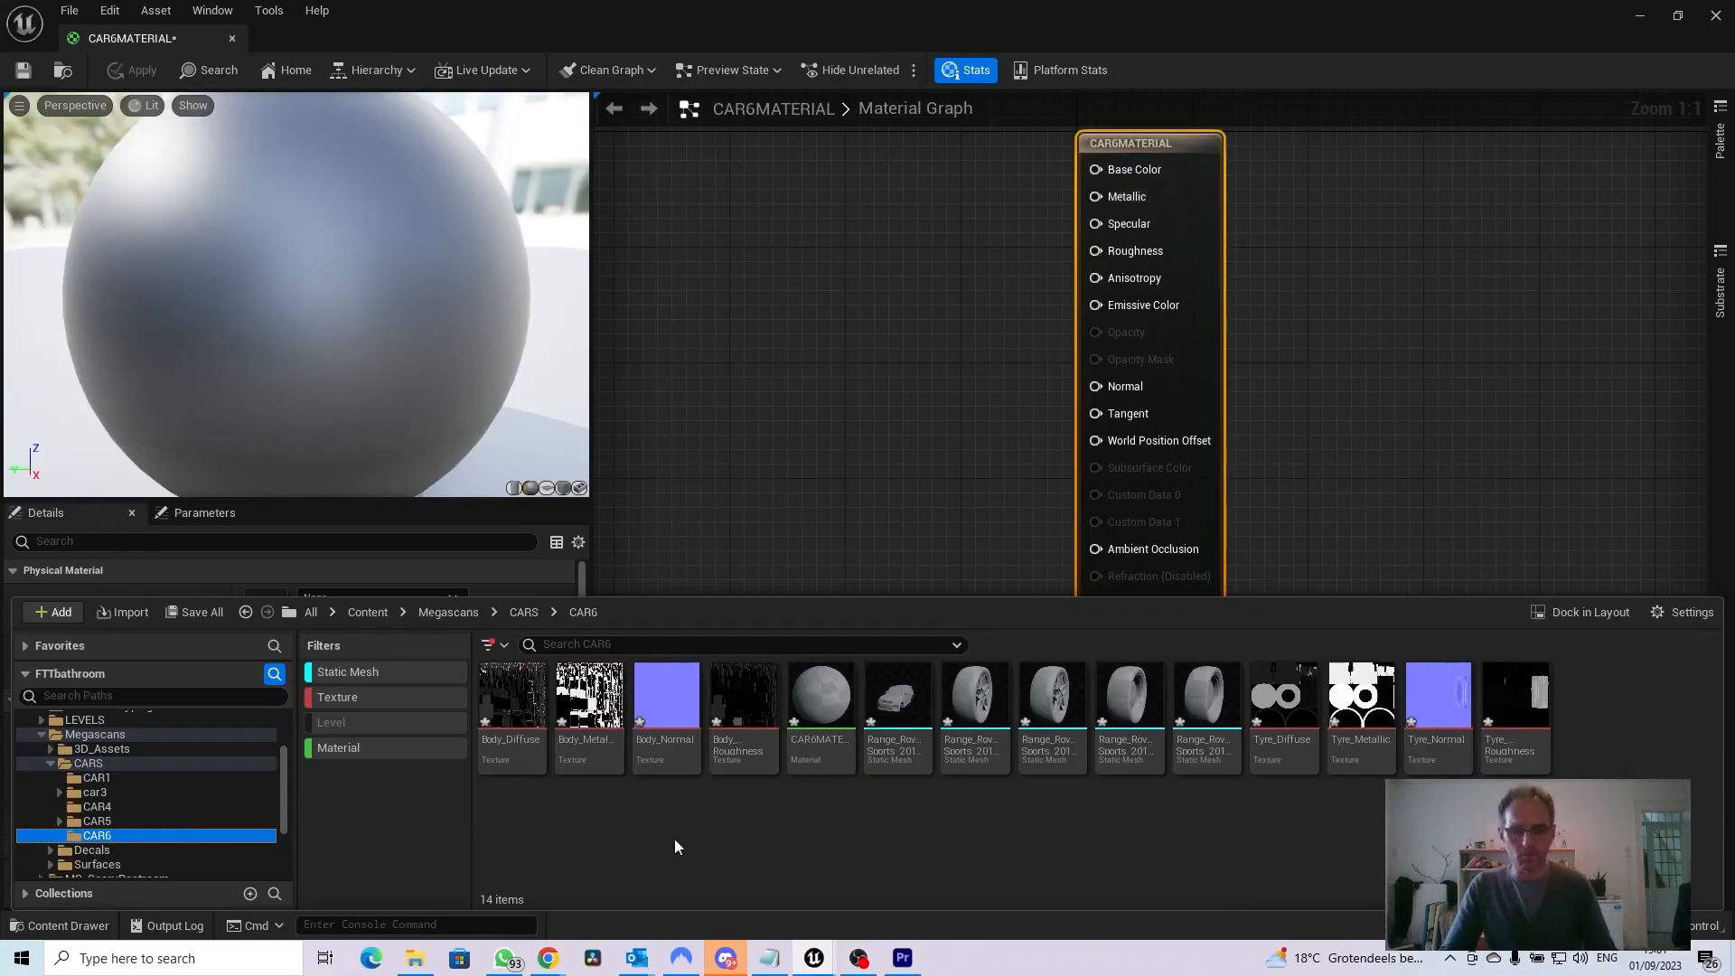
Add the Body_Roughness texture to the CAR6MATERIAL graph, connect its RGB output to Roughness, and move the node lower
left_click_drag(743, 703, 746, 217)
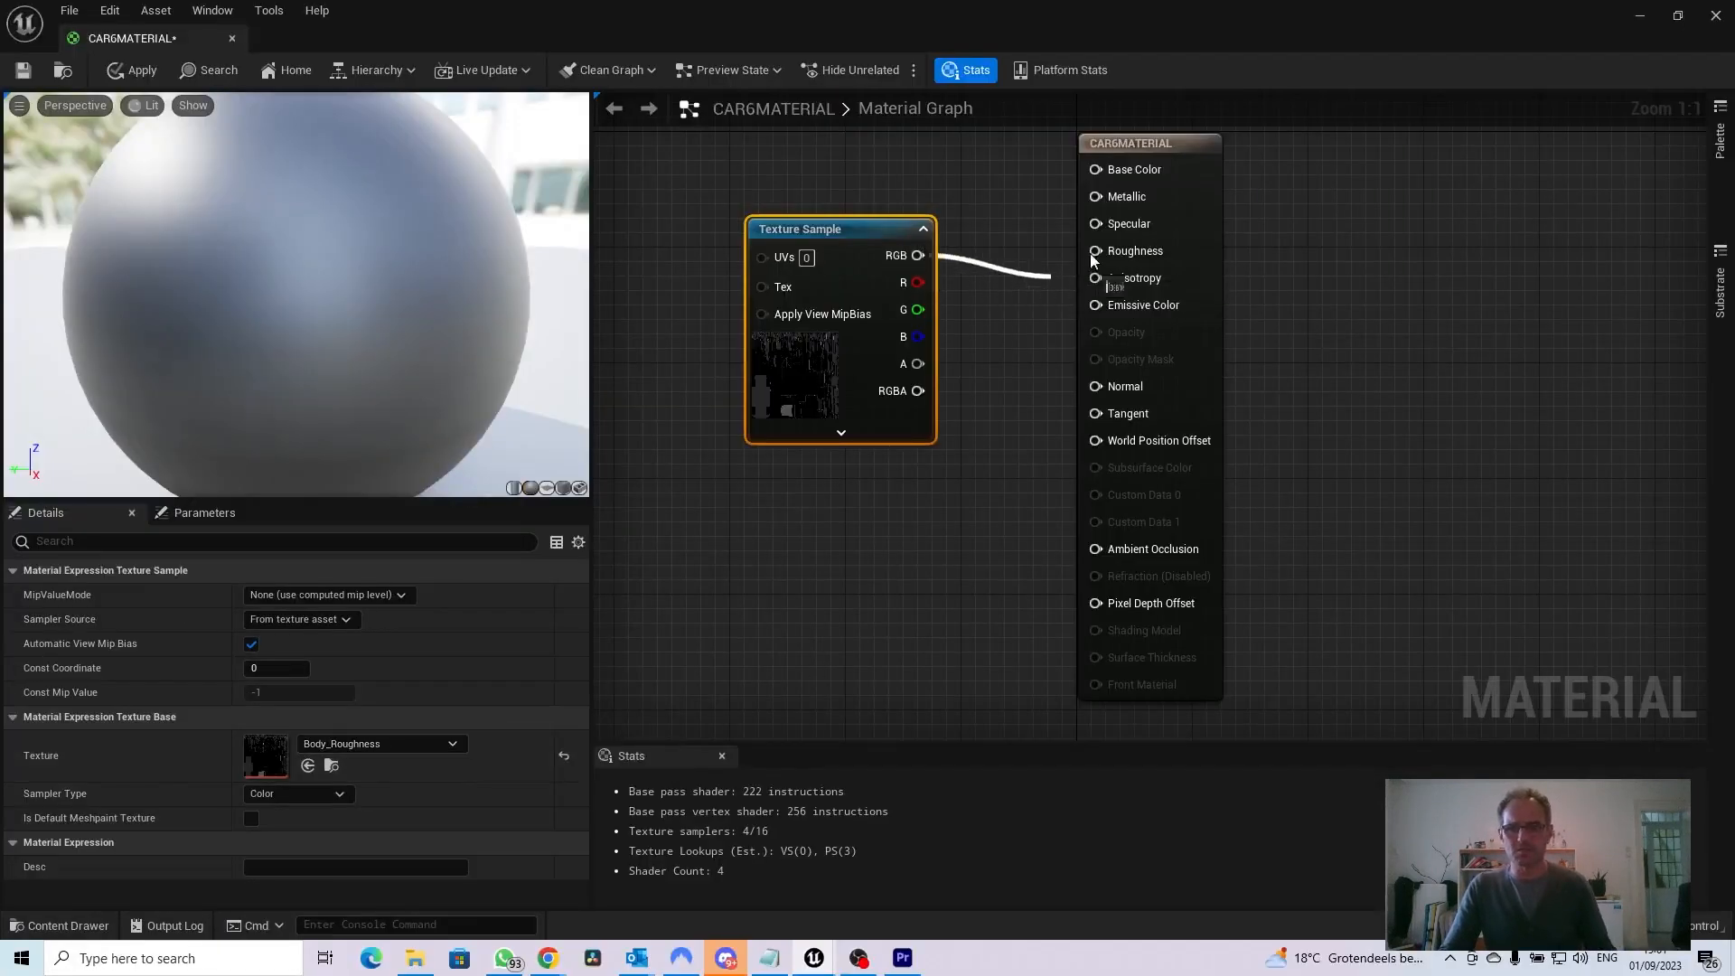
left_click_drag(1095, 251, 1095, 252)
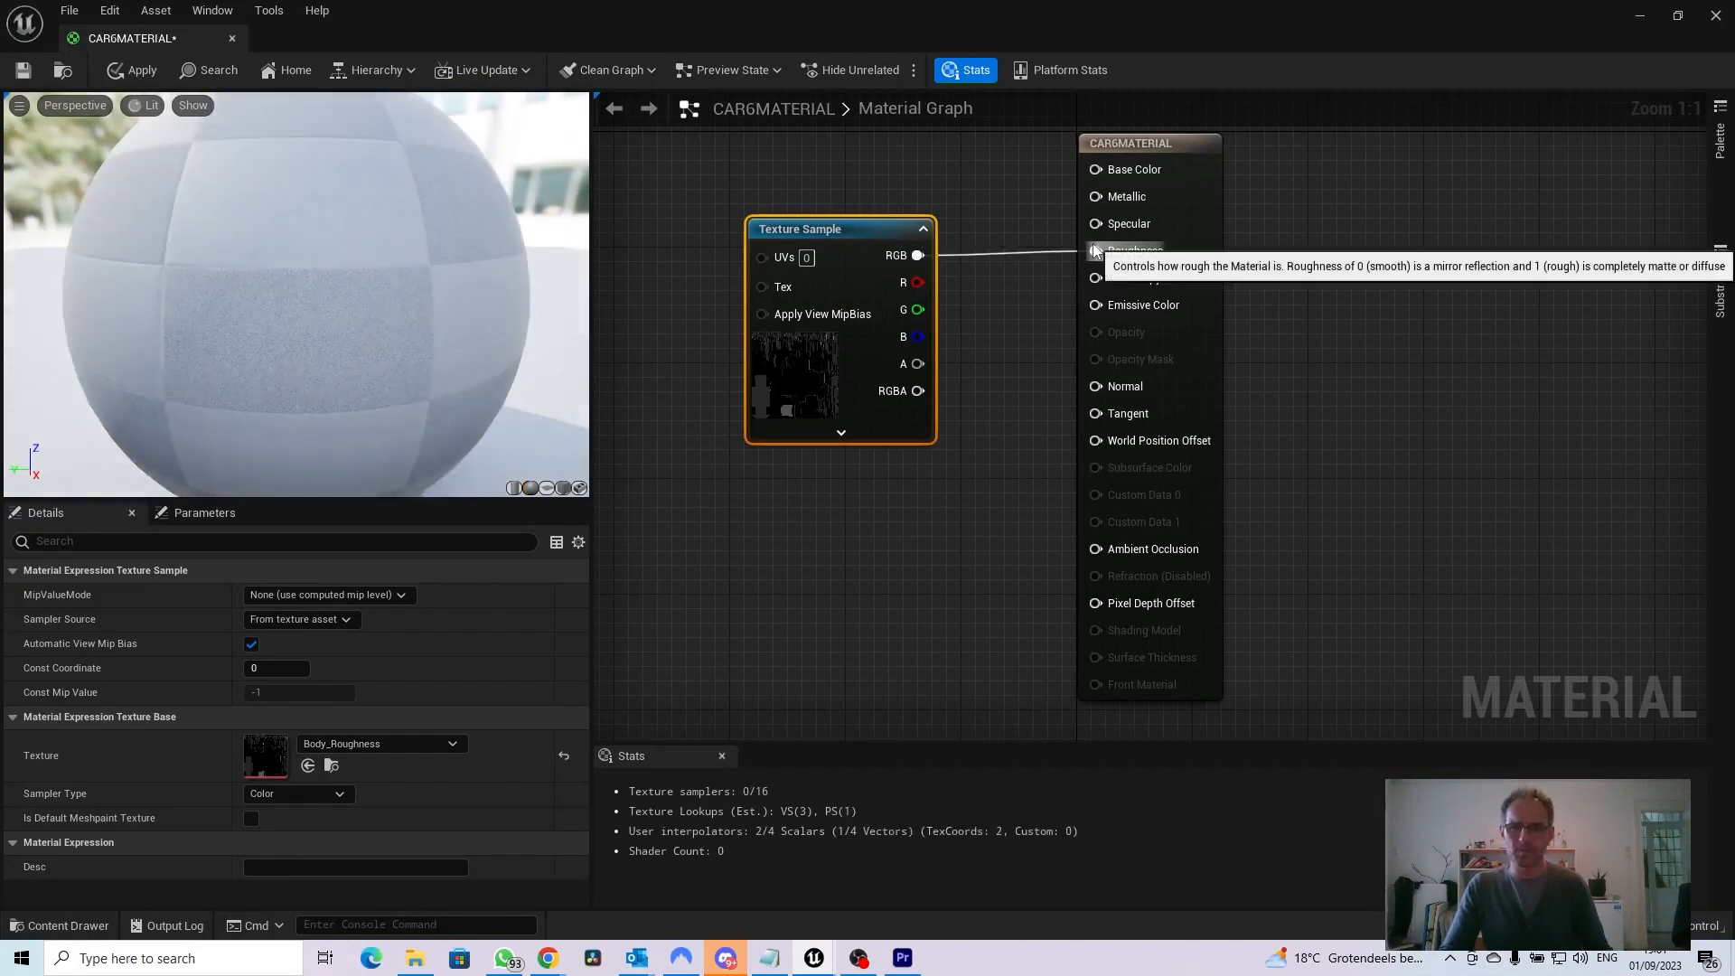
left_click_drag(868, 229, 750, 510)
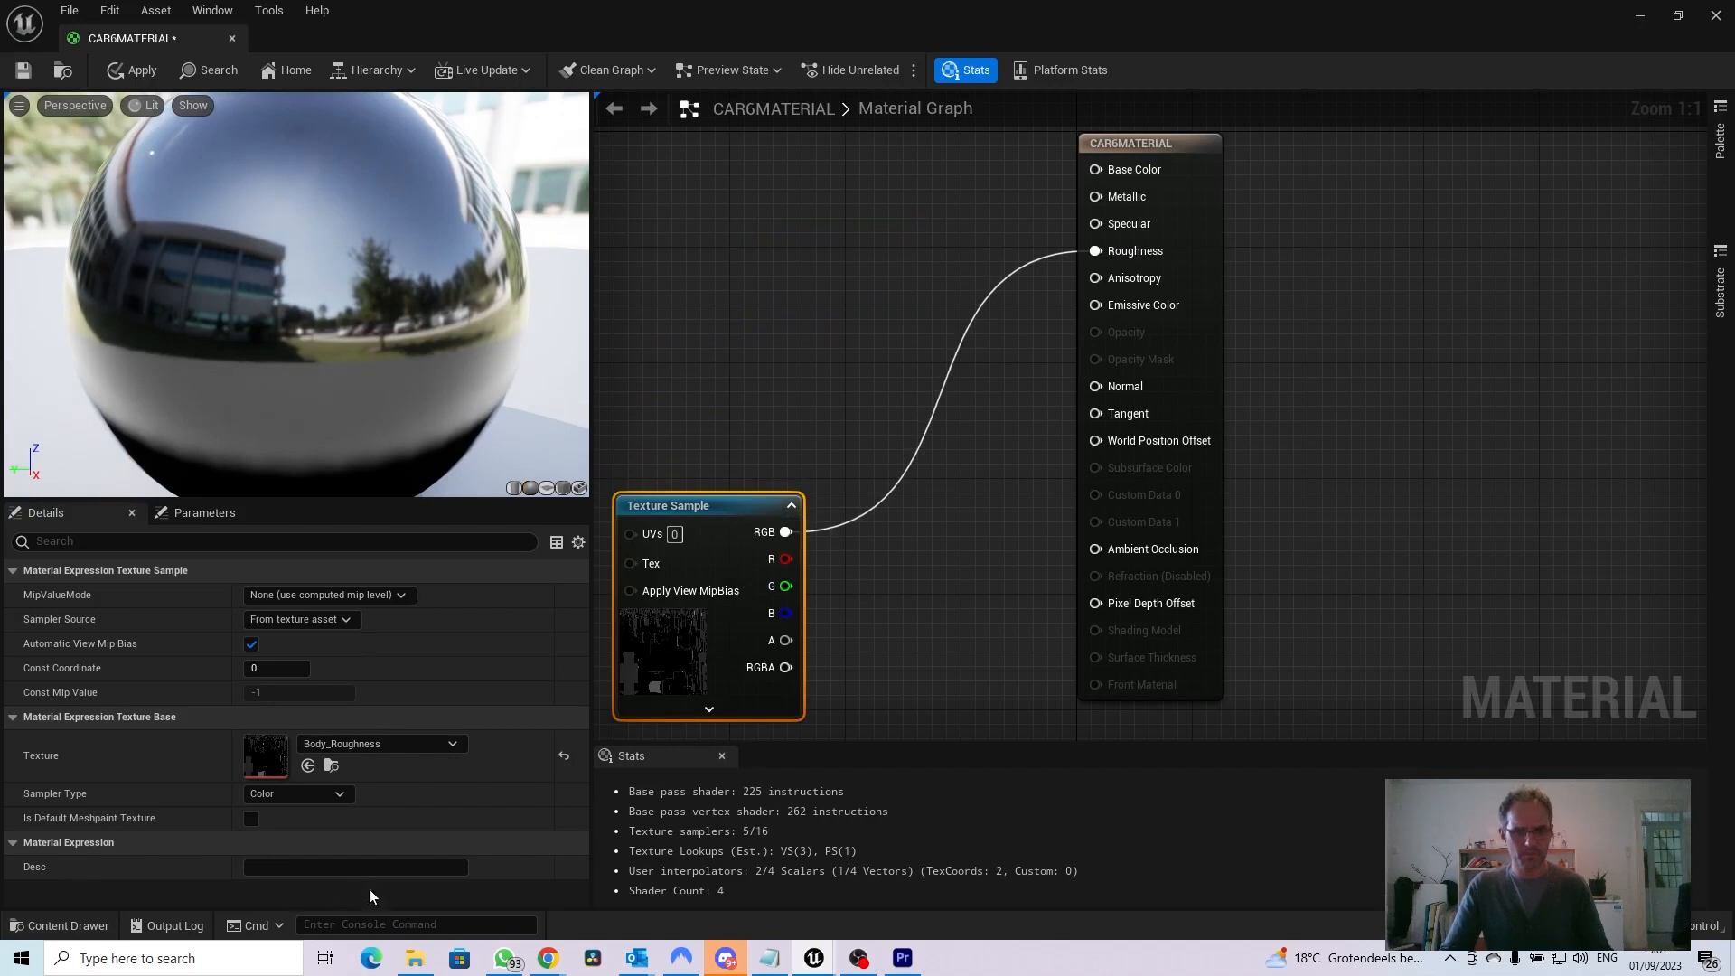
Add the Body_Normal texture above the roughness sample and connect its RGB output to the material's Normal input
left_click(56, 918)
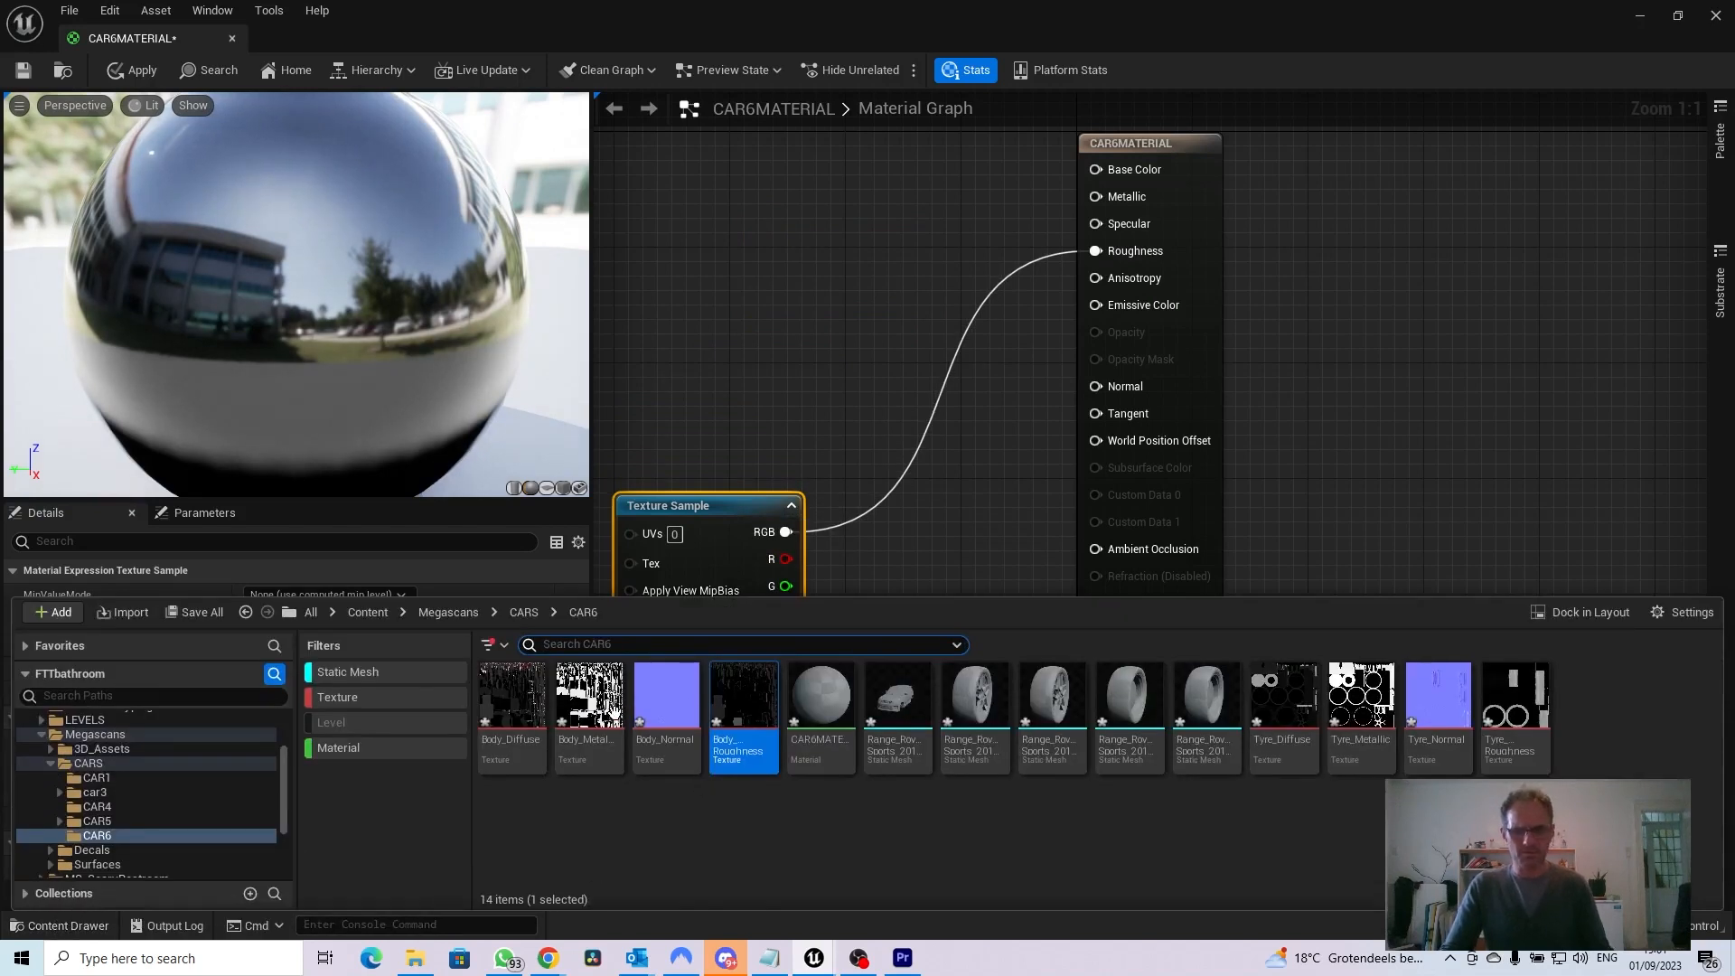
left_click_drag(666, 694, 724, 221)
left_click_drag(794, 269, 1121, 387)
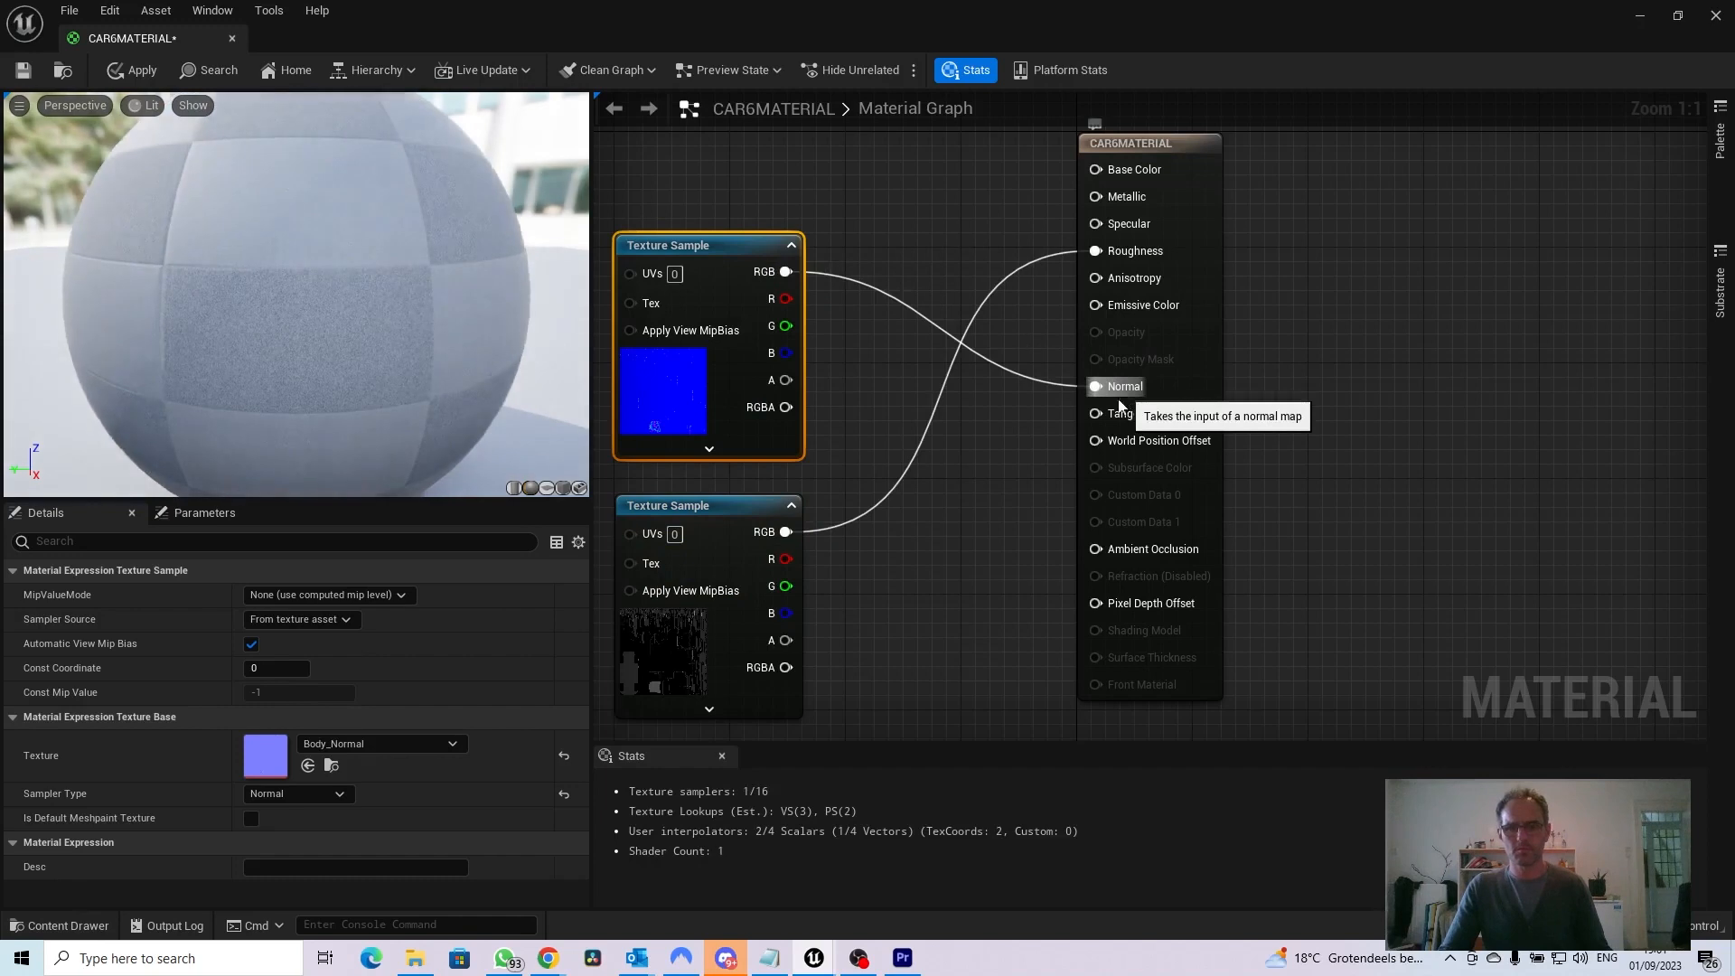
Add the Body_Metallic_ texture beside the other samples and connect its RGB output to the material's Metallic input
left_click(62, 926)
left_click_drag(589, 696, 849, 428)
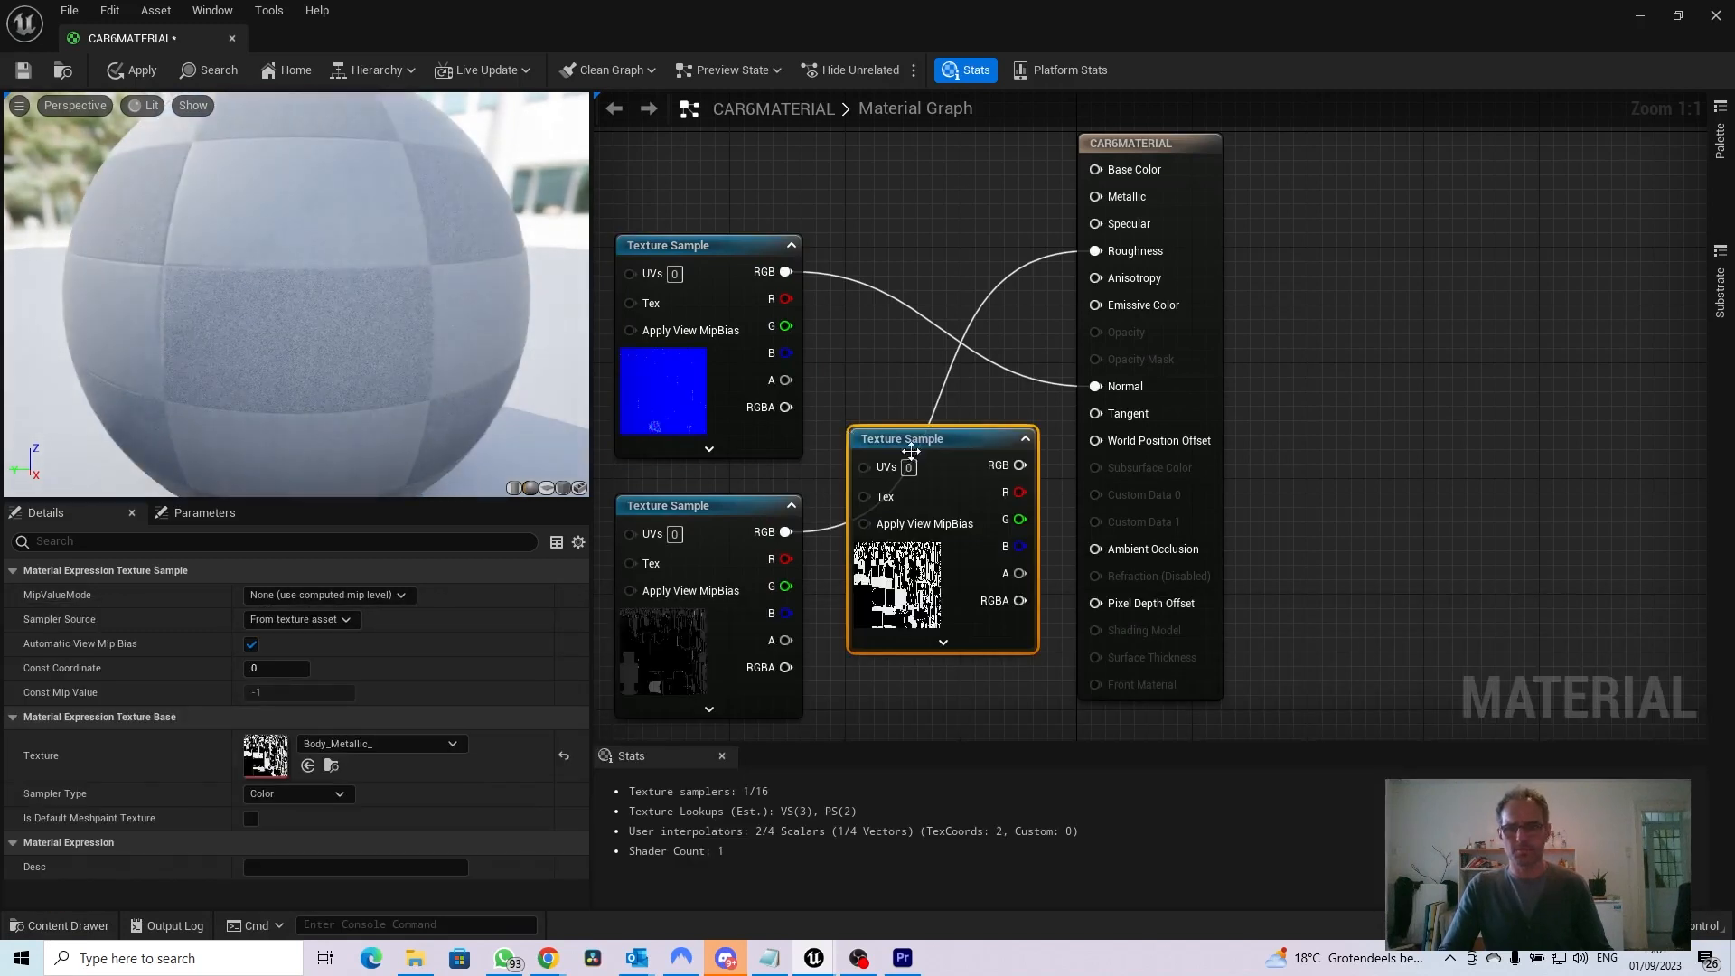
left_click_drag(1019, 465, 1096, 197)
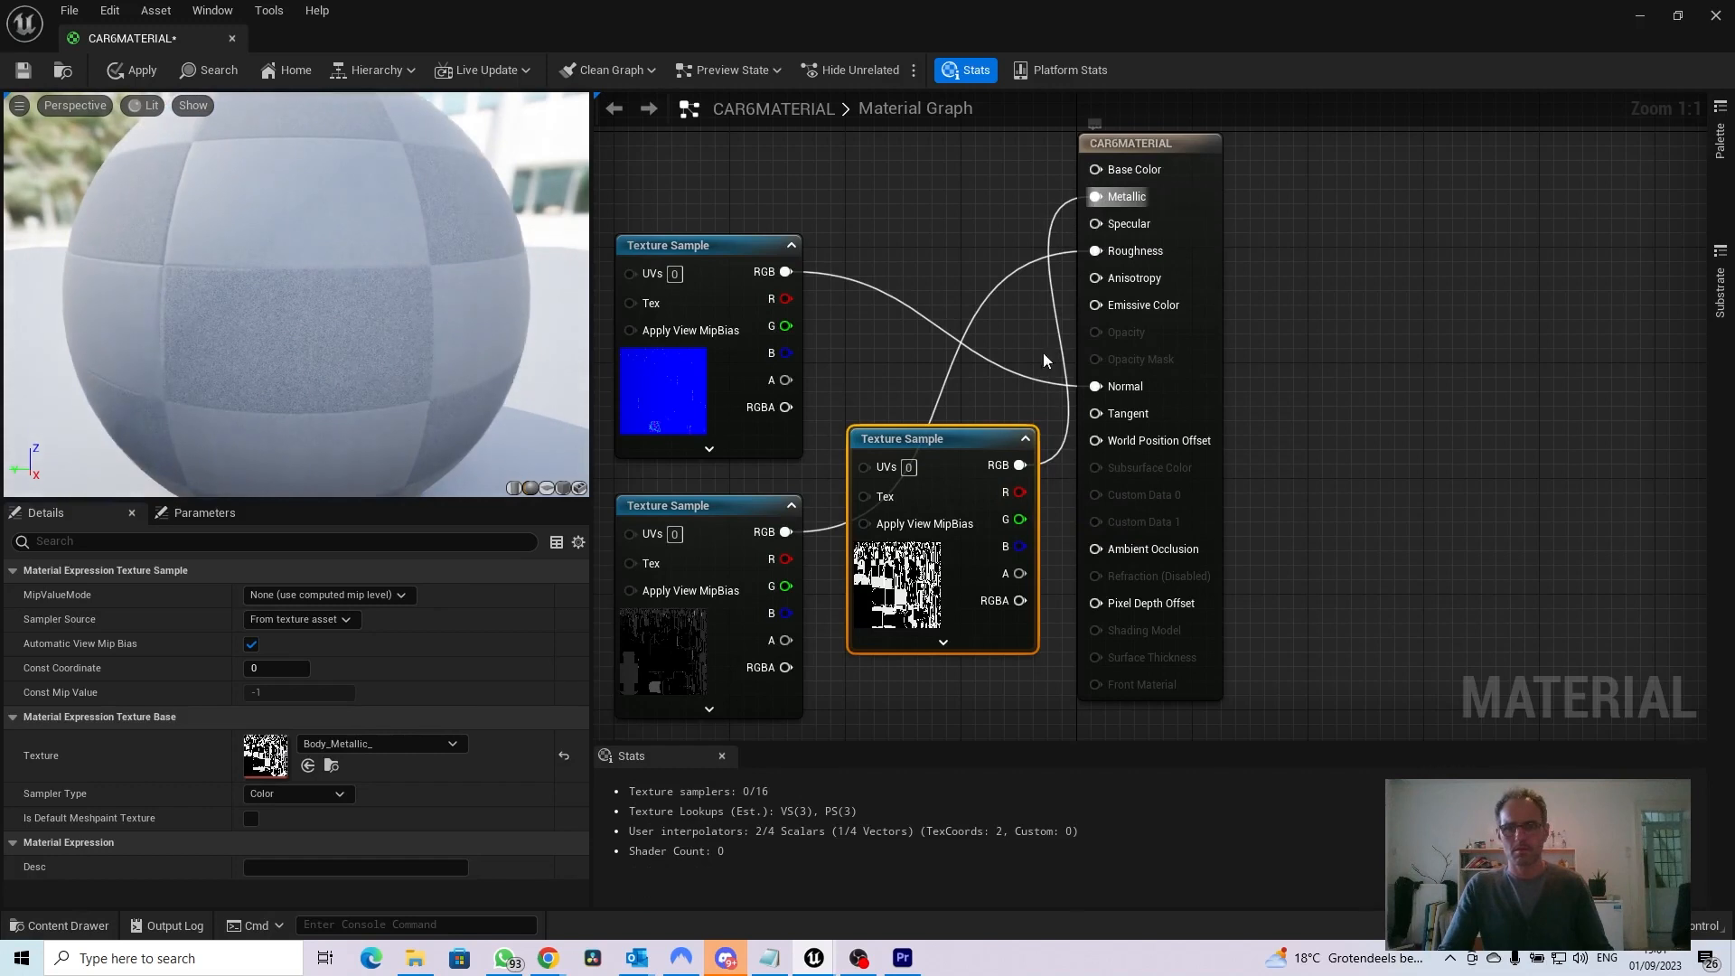
Add the Body_Diffuse texture near the top of the graph, spread the samples apart, and connect its RGB output to Base Color
left_click_drag(958, 450, 956, 531)
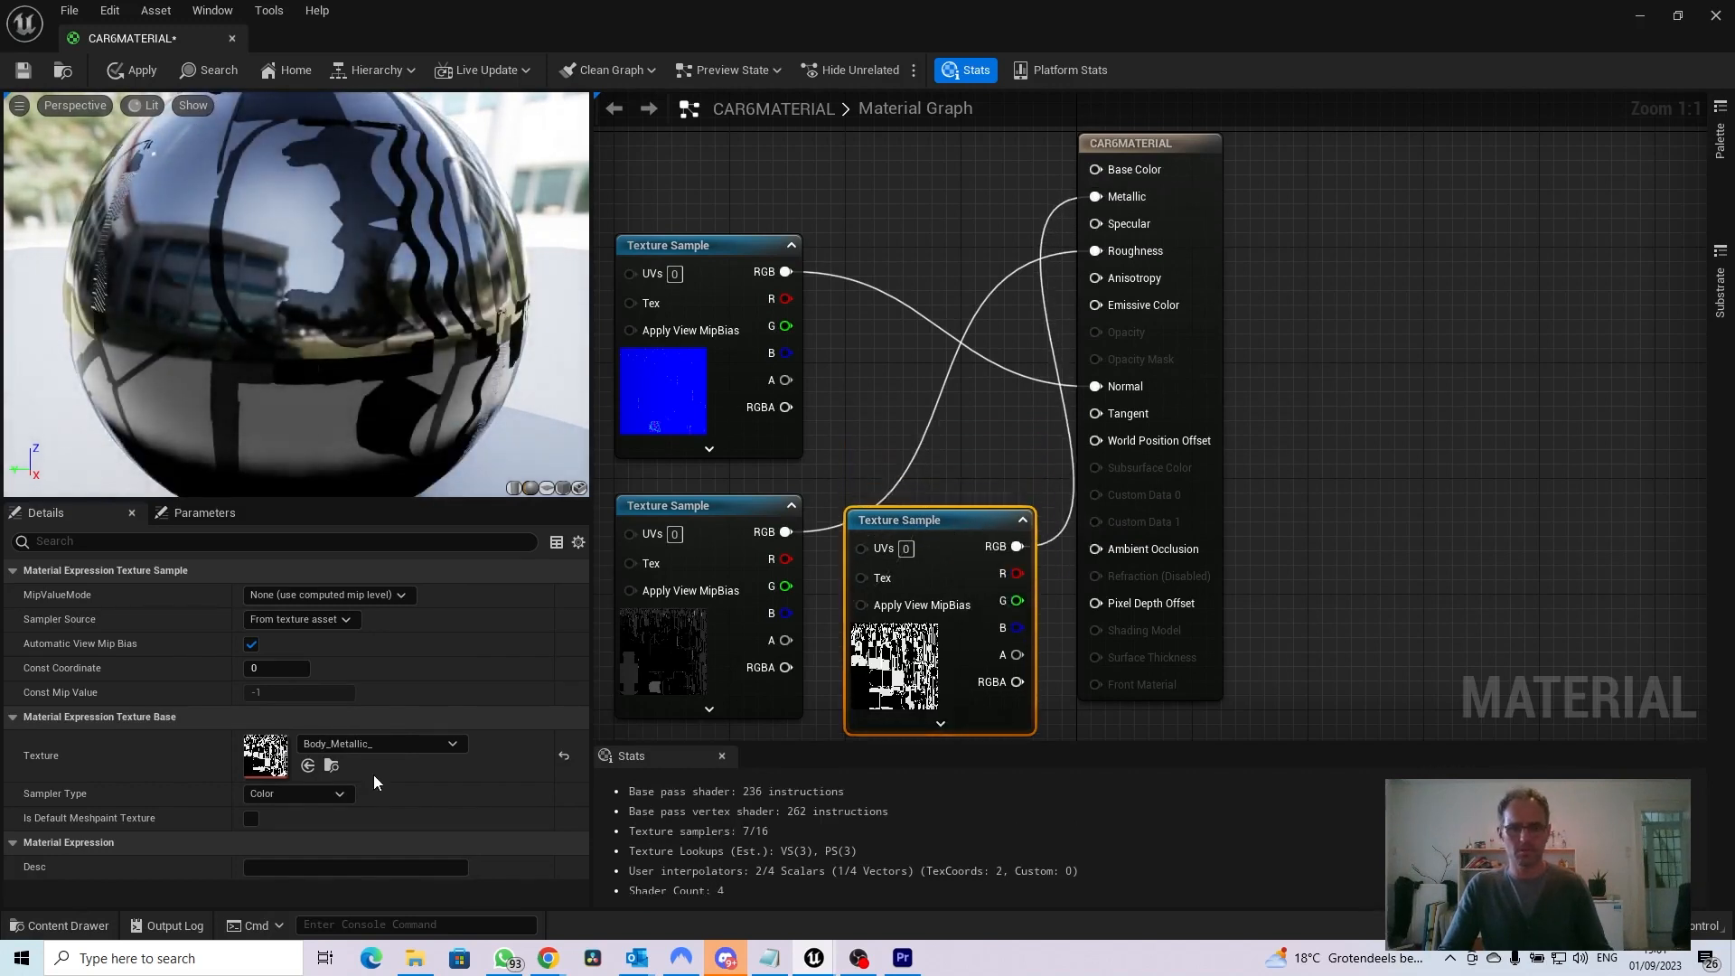
left_click(78, 925)
left_click_drag(511, 698, 752, 182)
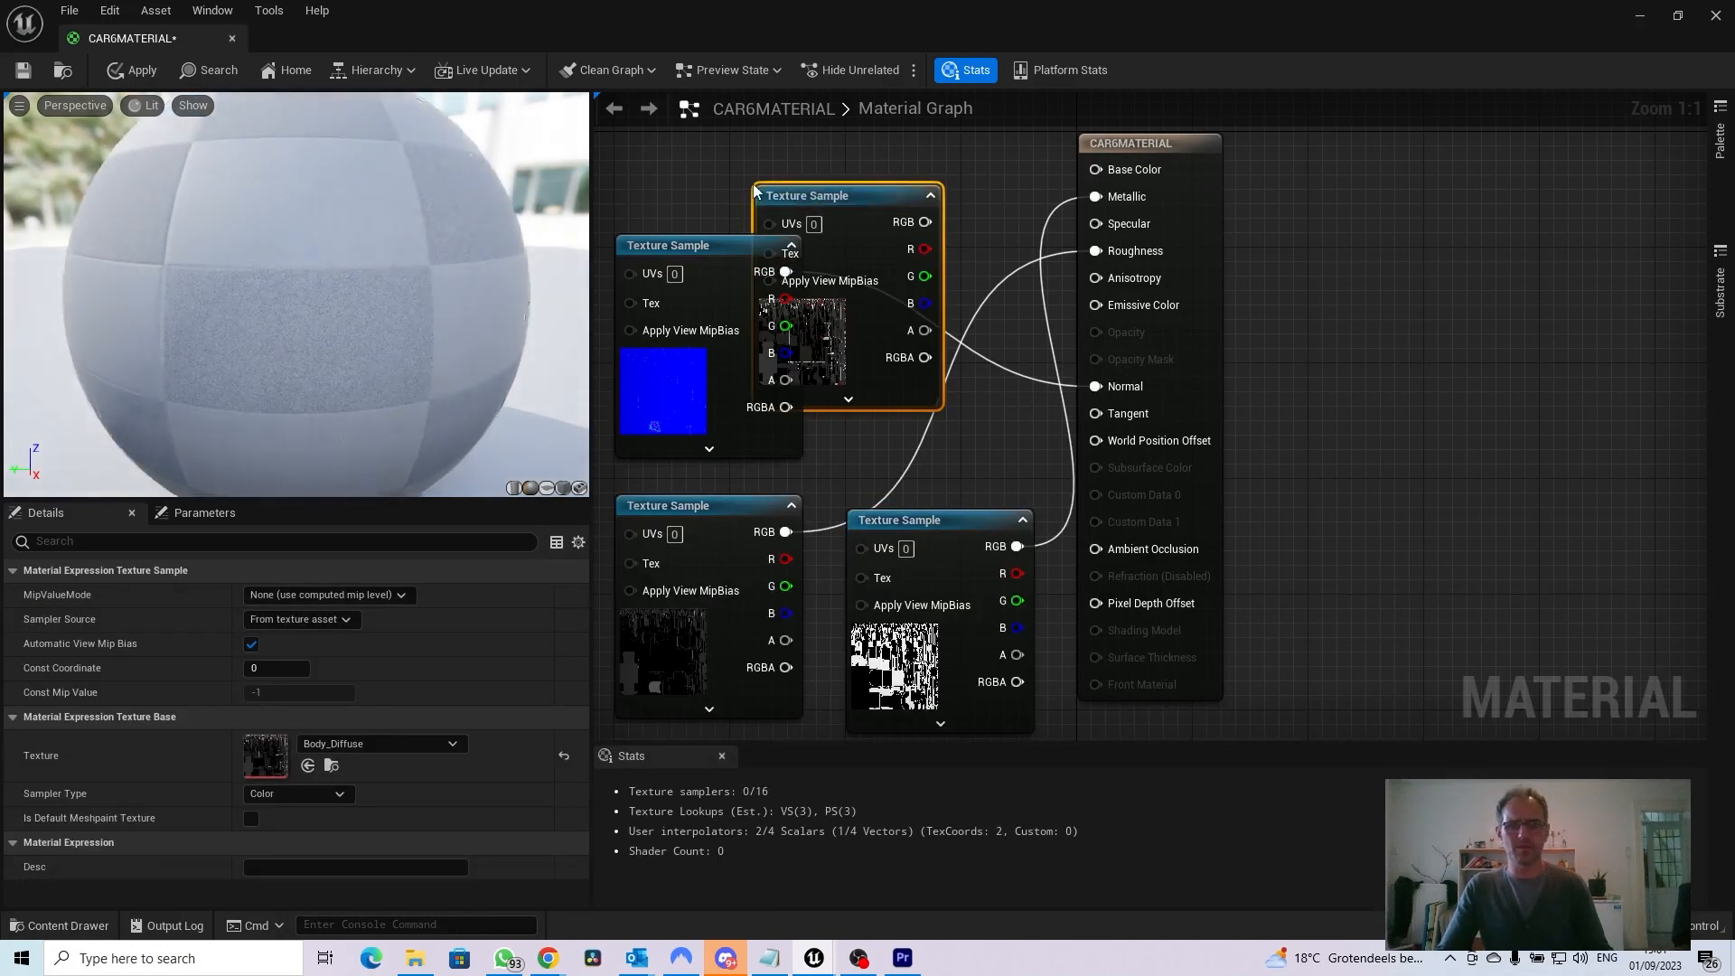
left_click_drag(718, 248, 637, 276)
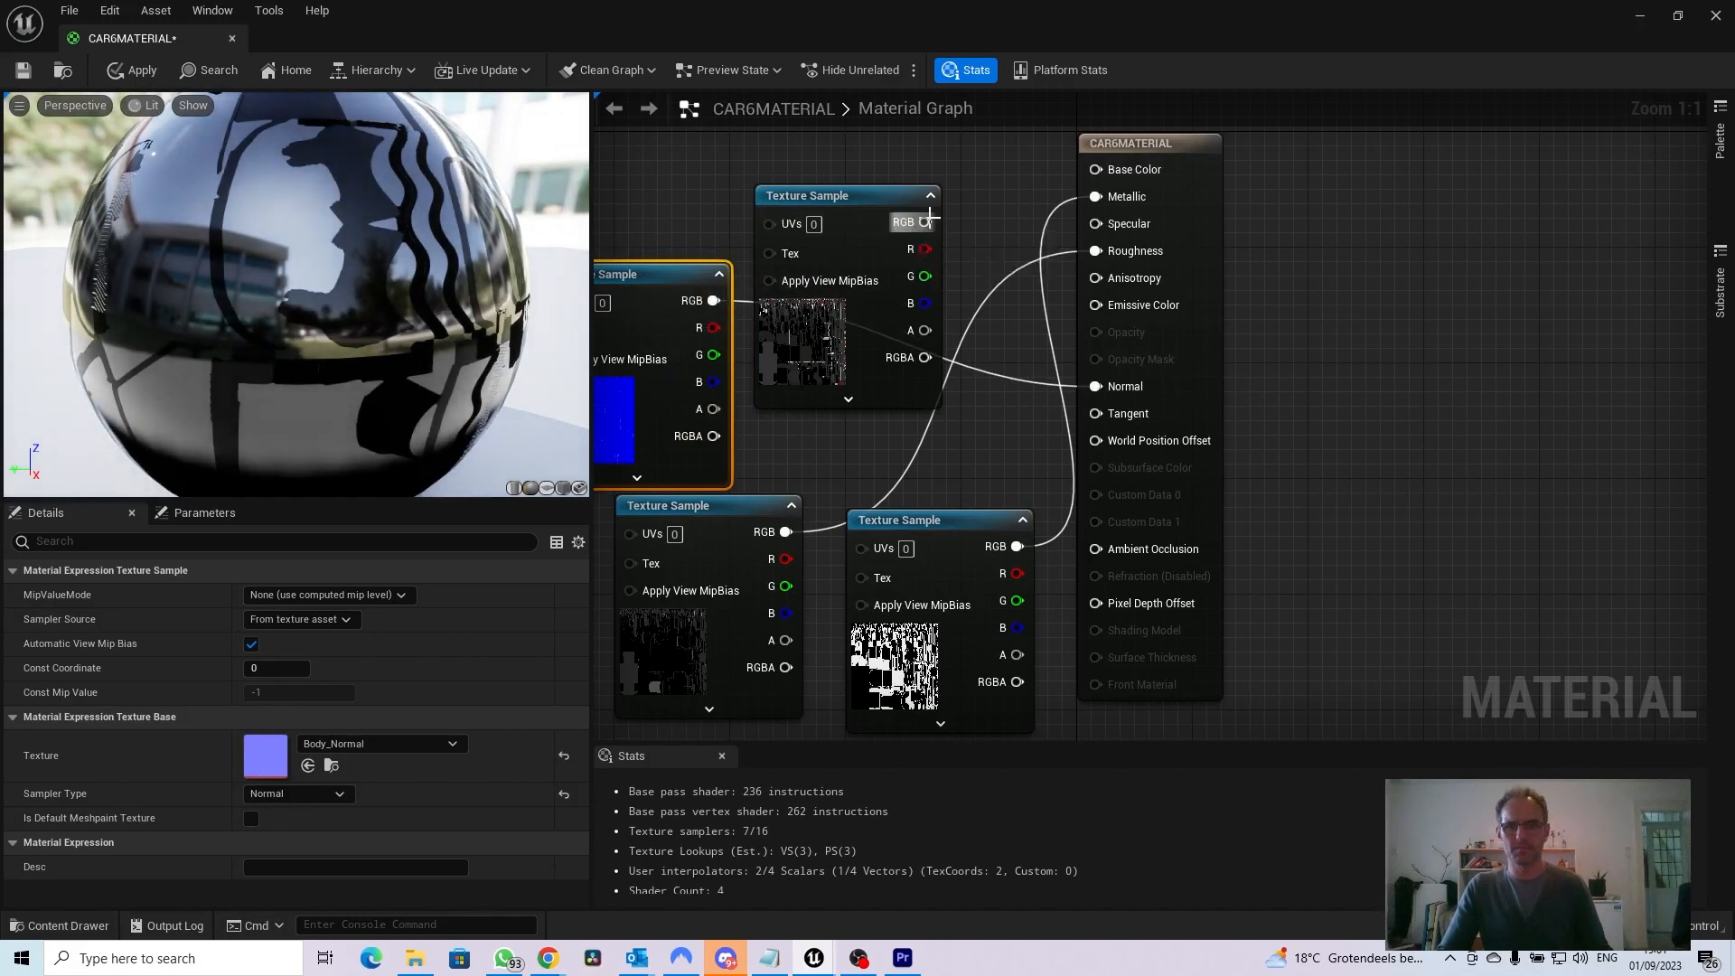
left_click_drag(940, 228, 1095, 171)
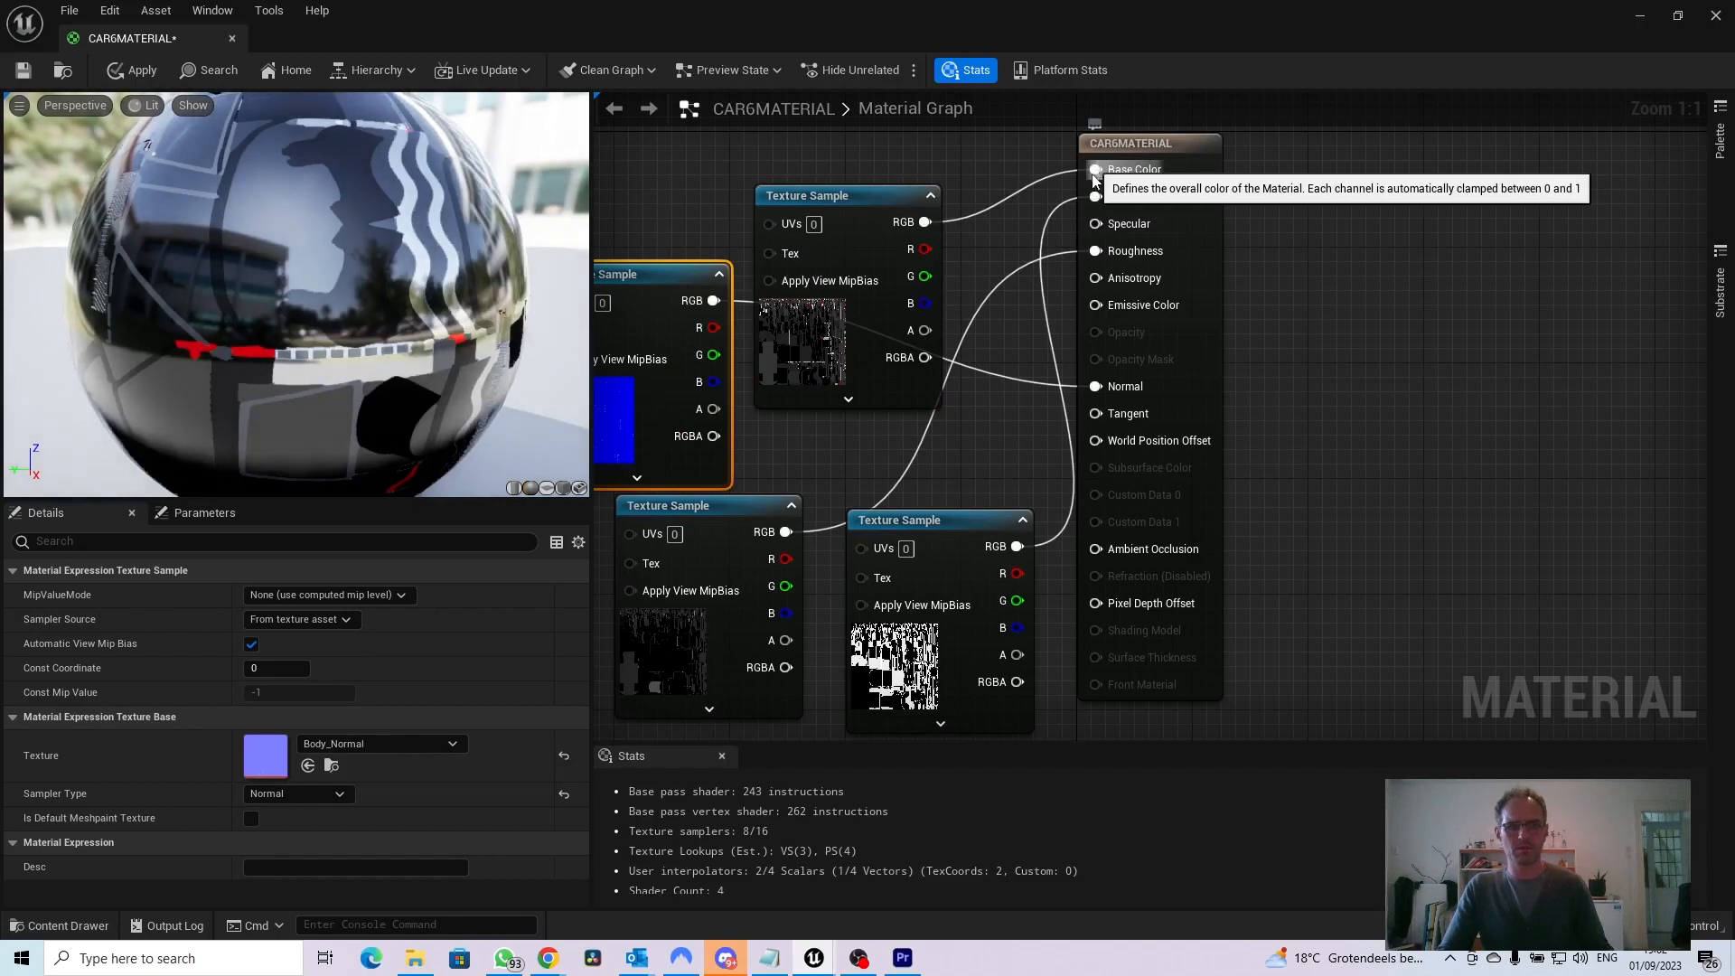
Apply the changes to CAR6MATERIAL, save the material and close its editor
left_click_drag(298, 298, 326, 230)
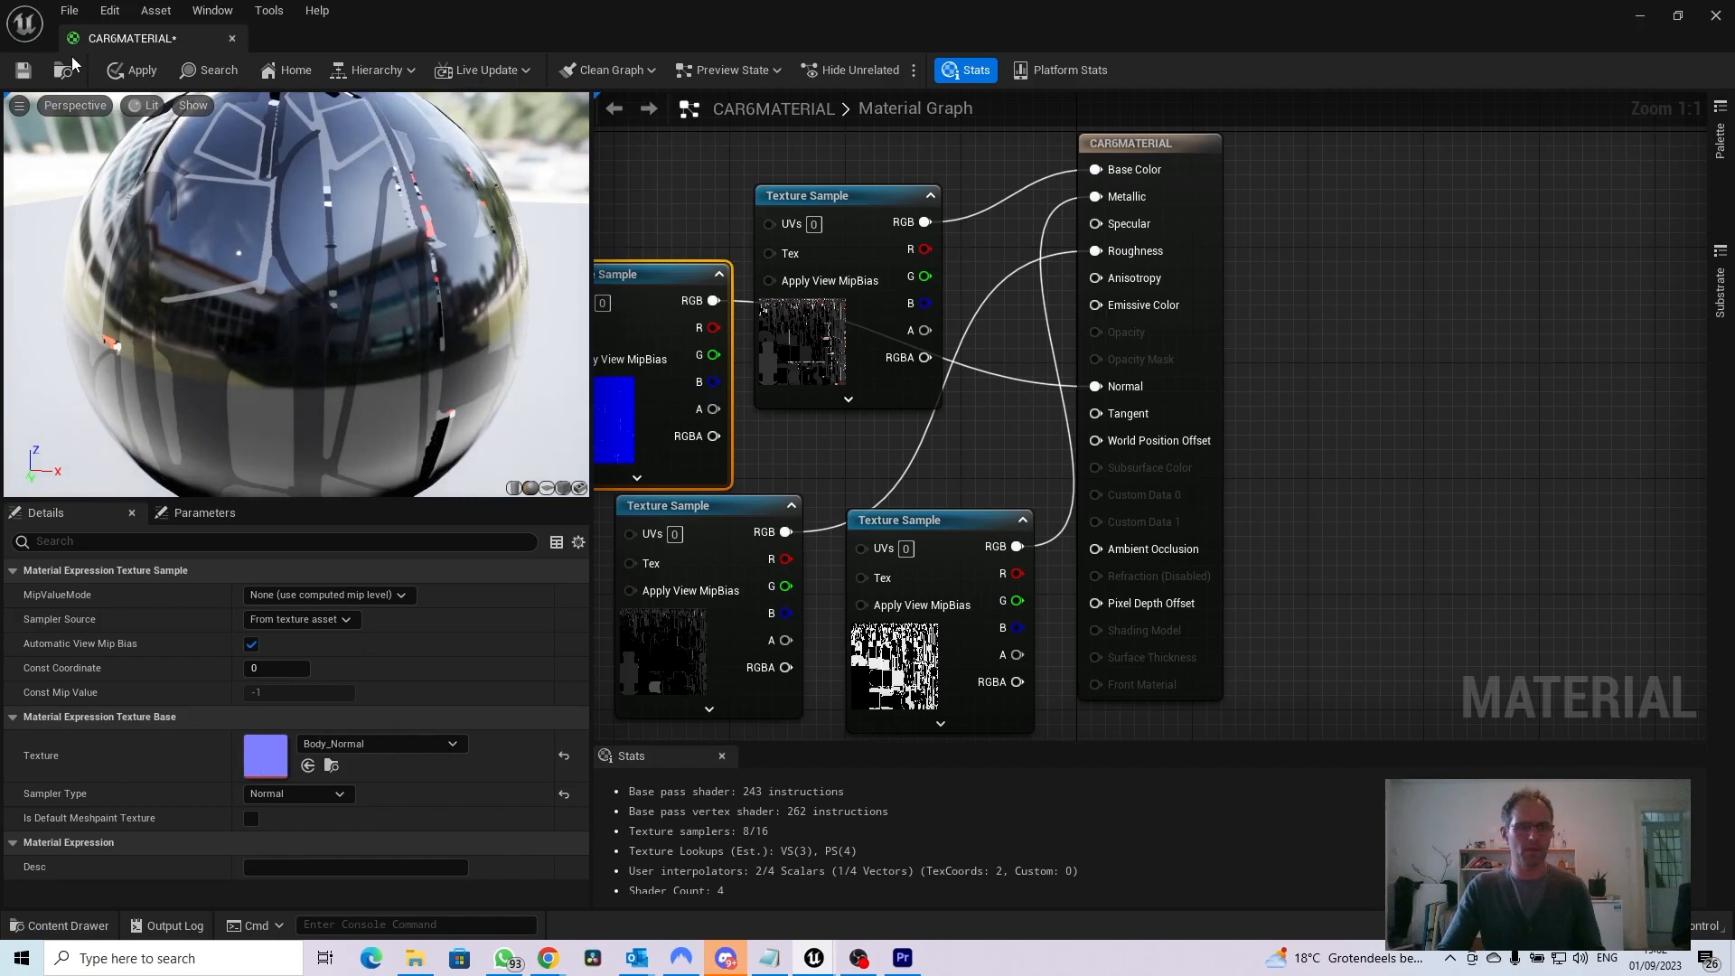
left_click(115, 70)
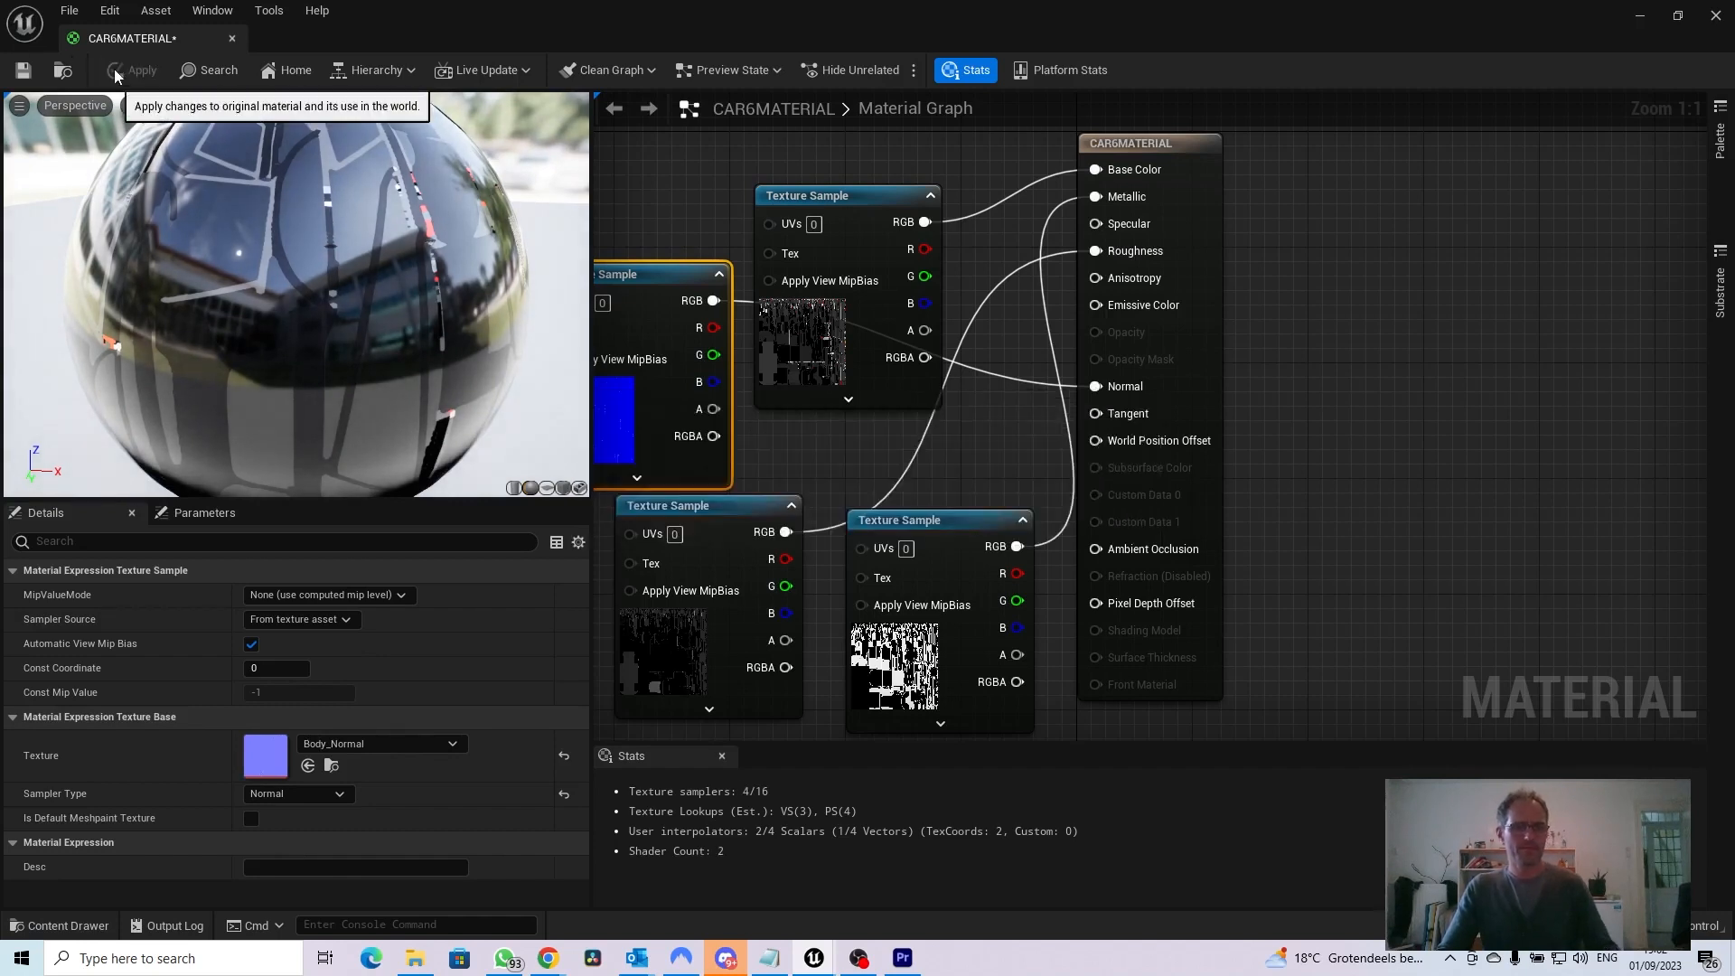
left_click(23, 71)
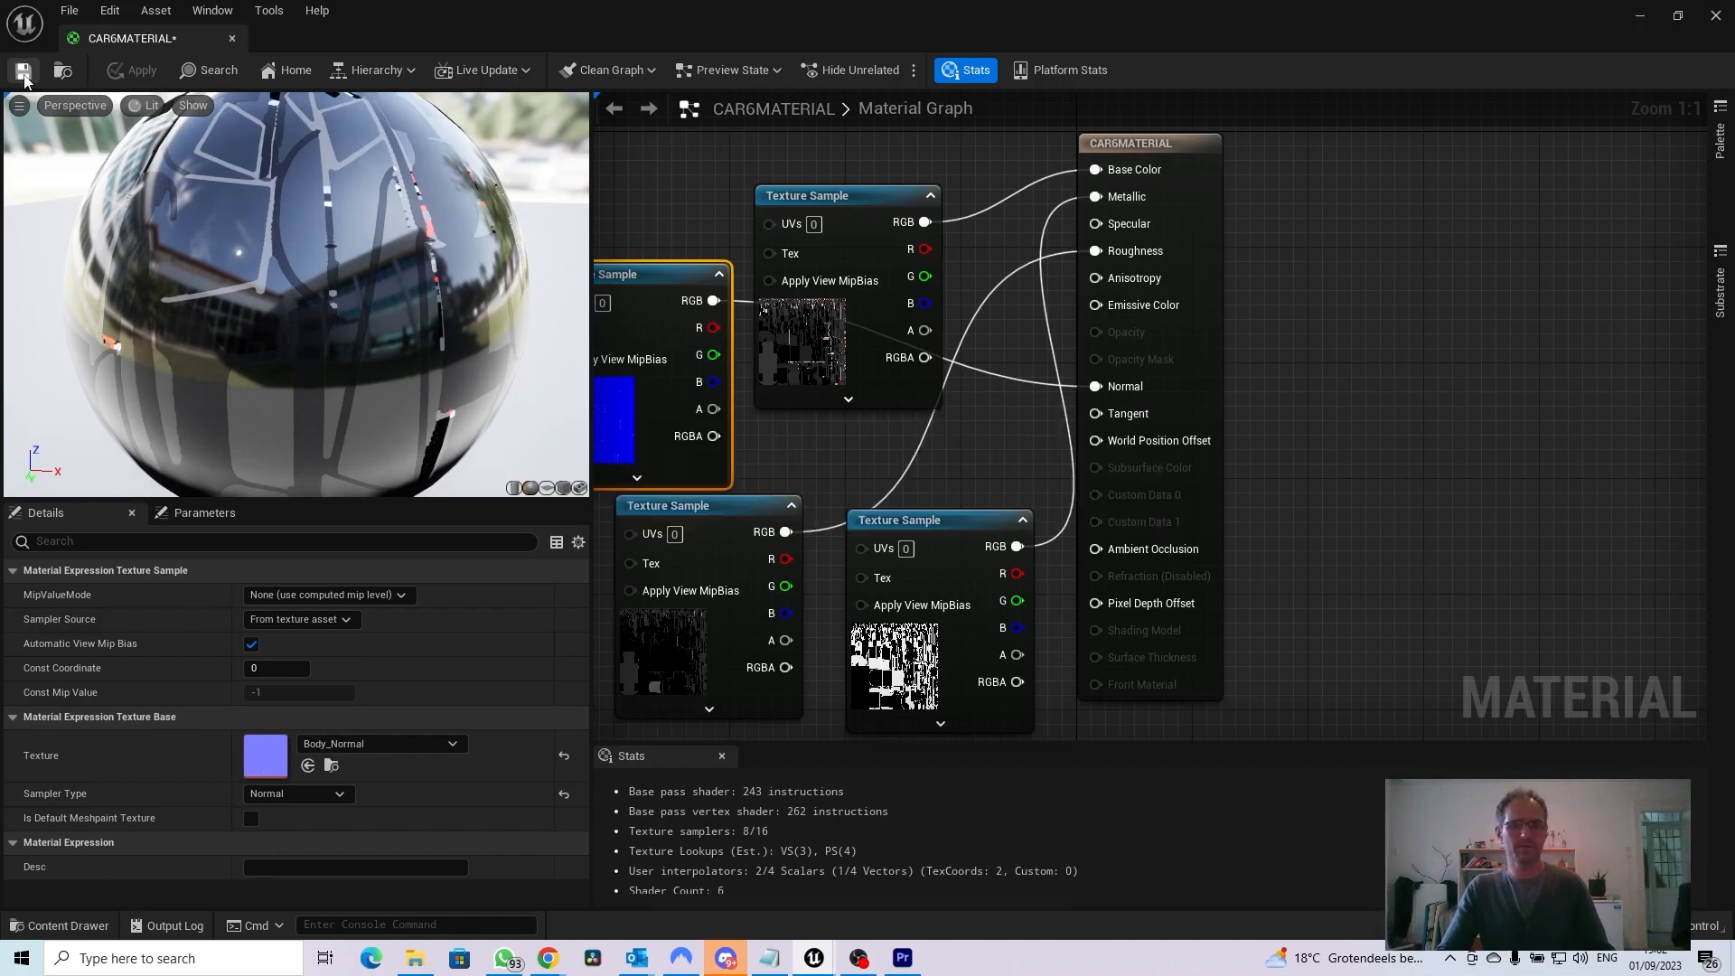
left_click(231, 39)
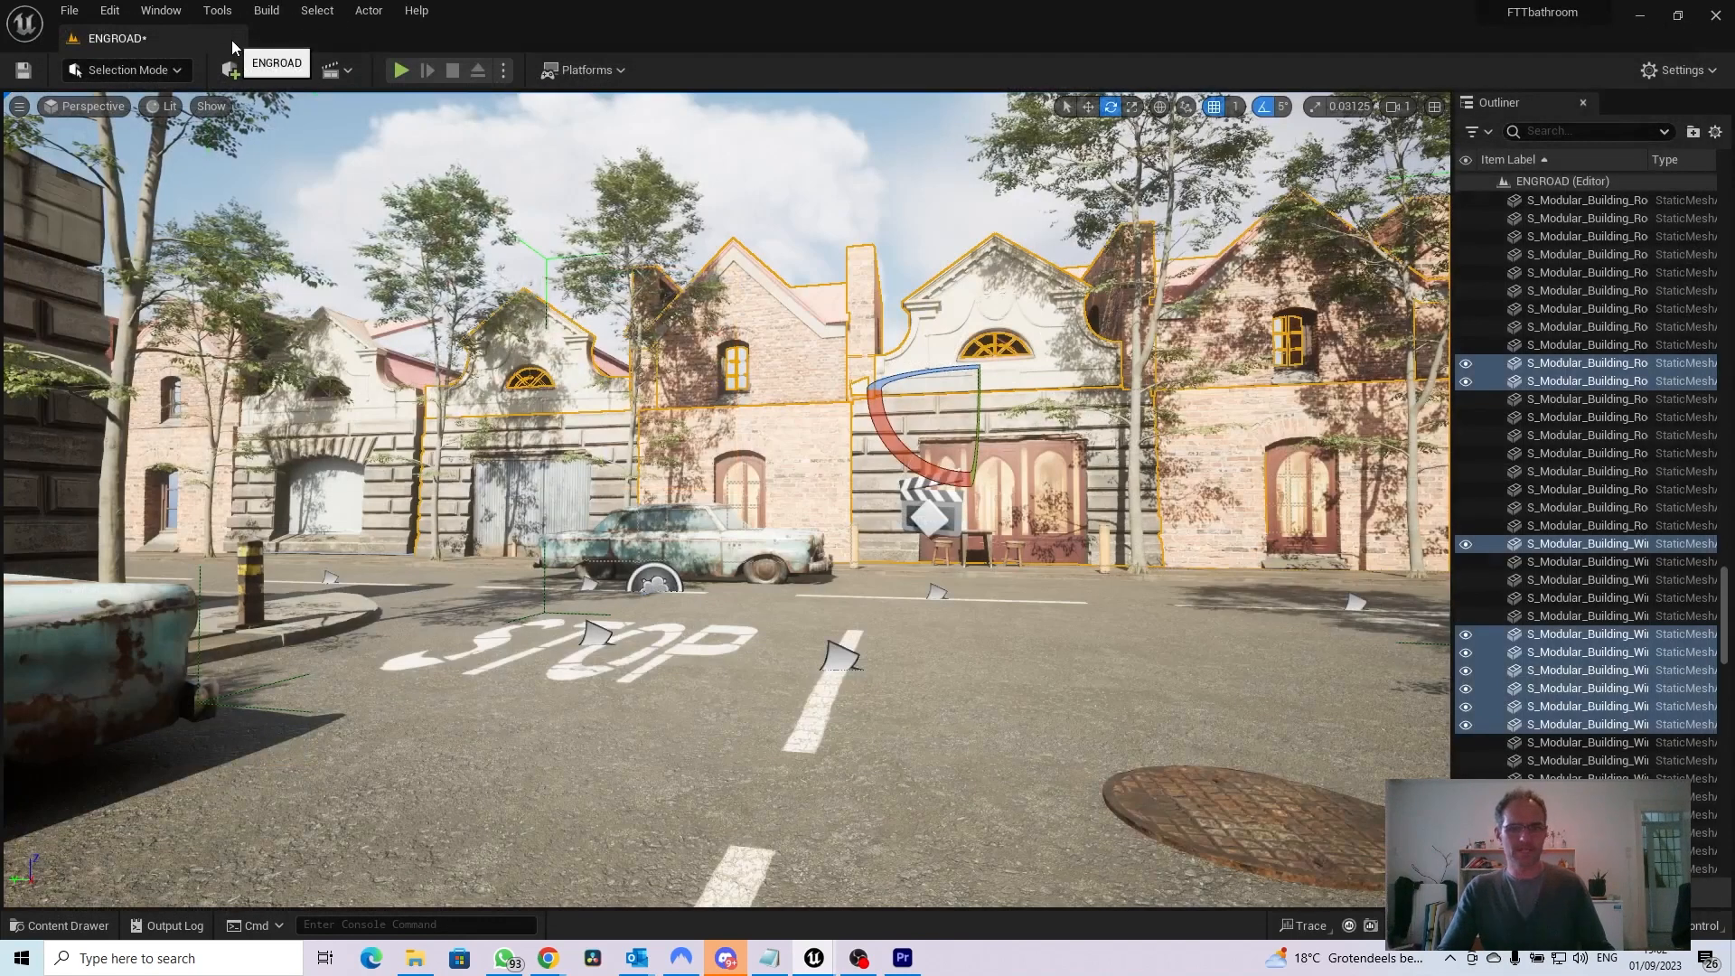
Open the Range Rover body mesh from the CAR6 folder and assign CAR6MATERIAL to its material slot
left_click(59, 926)
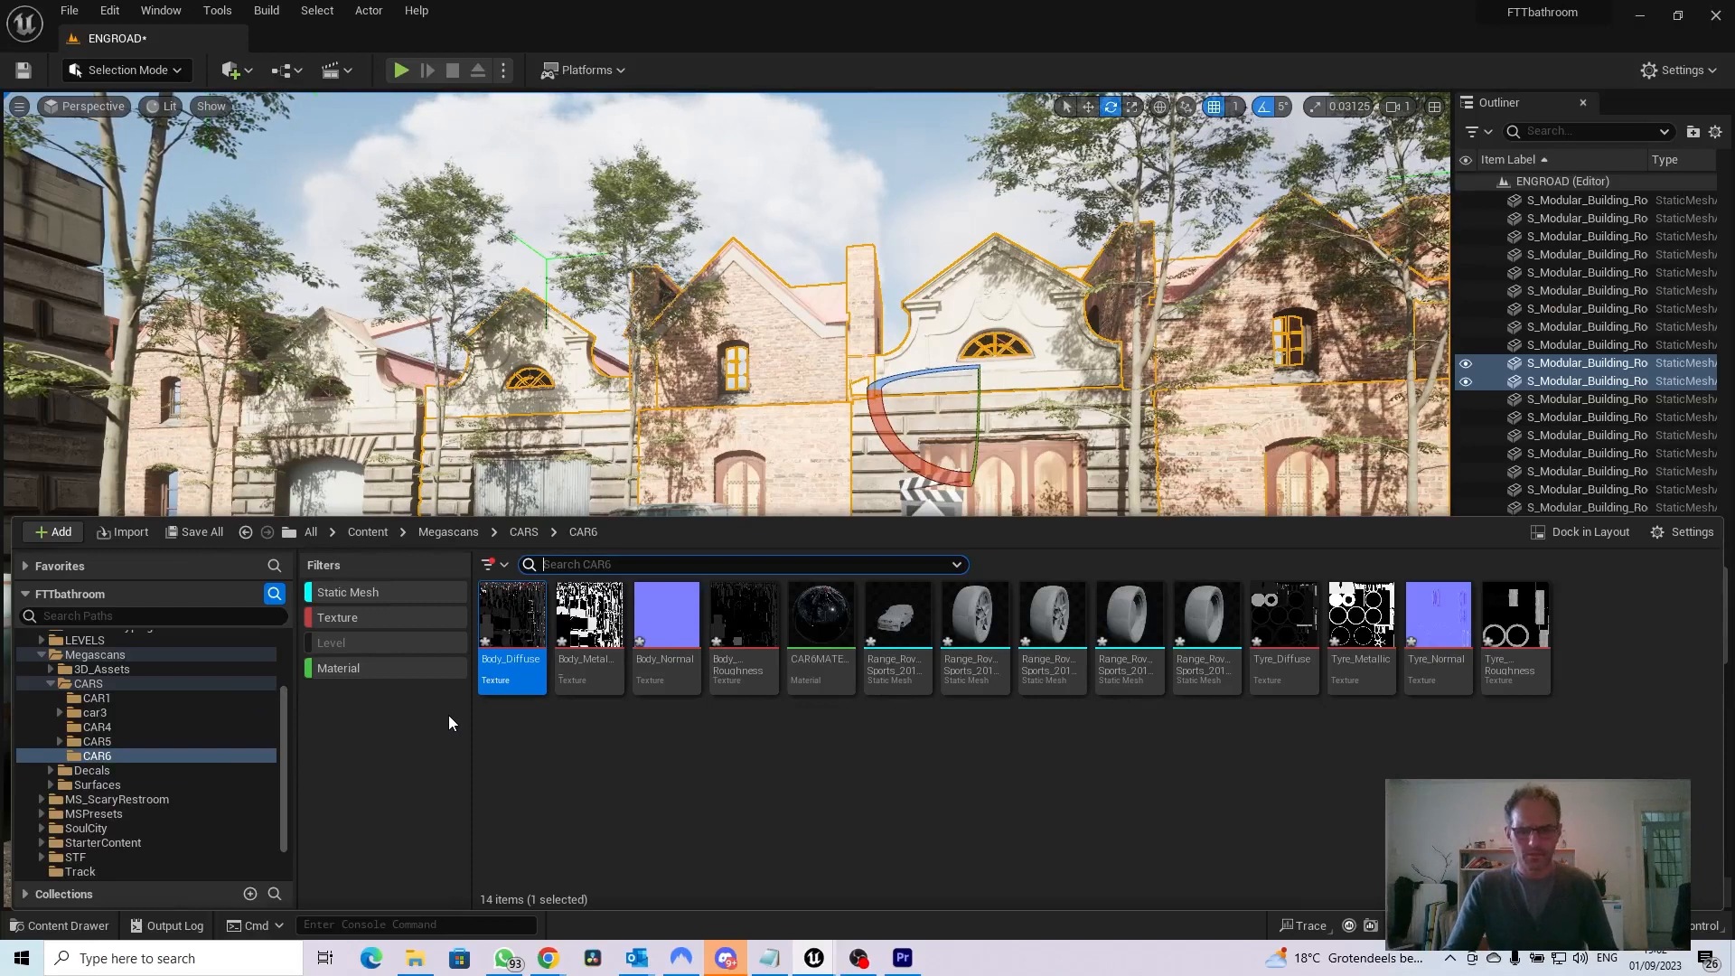
double_click(897, 628)
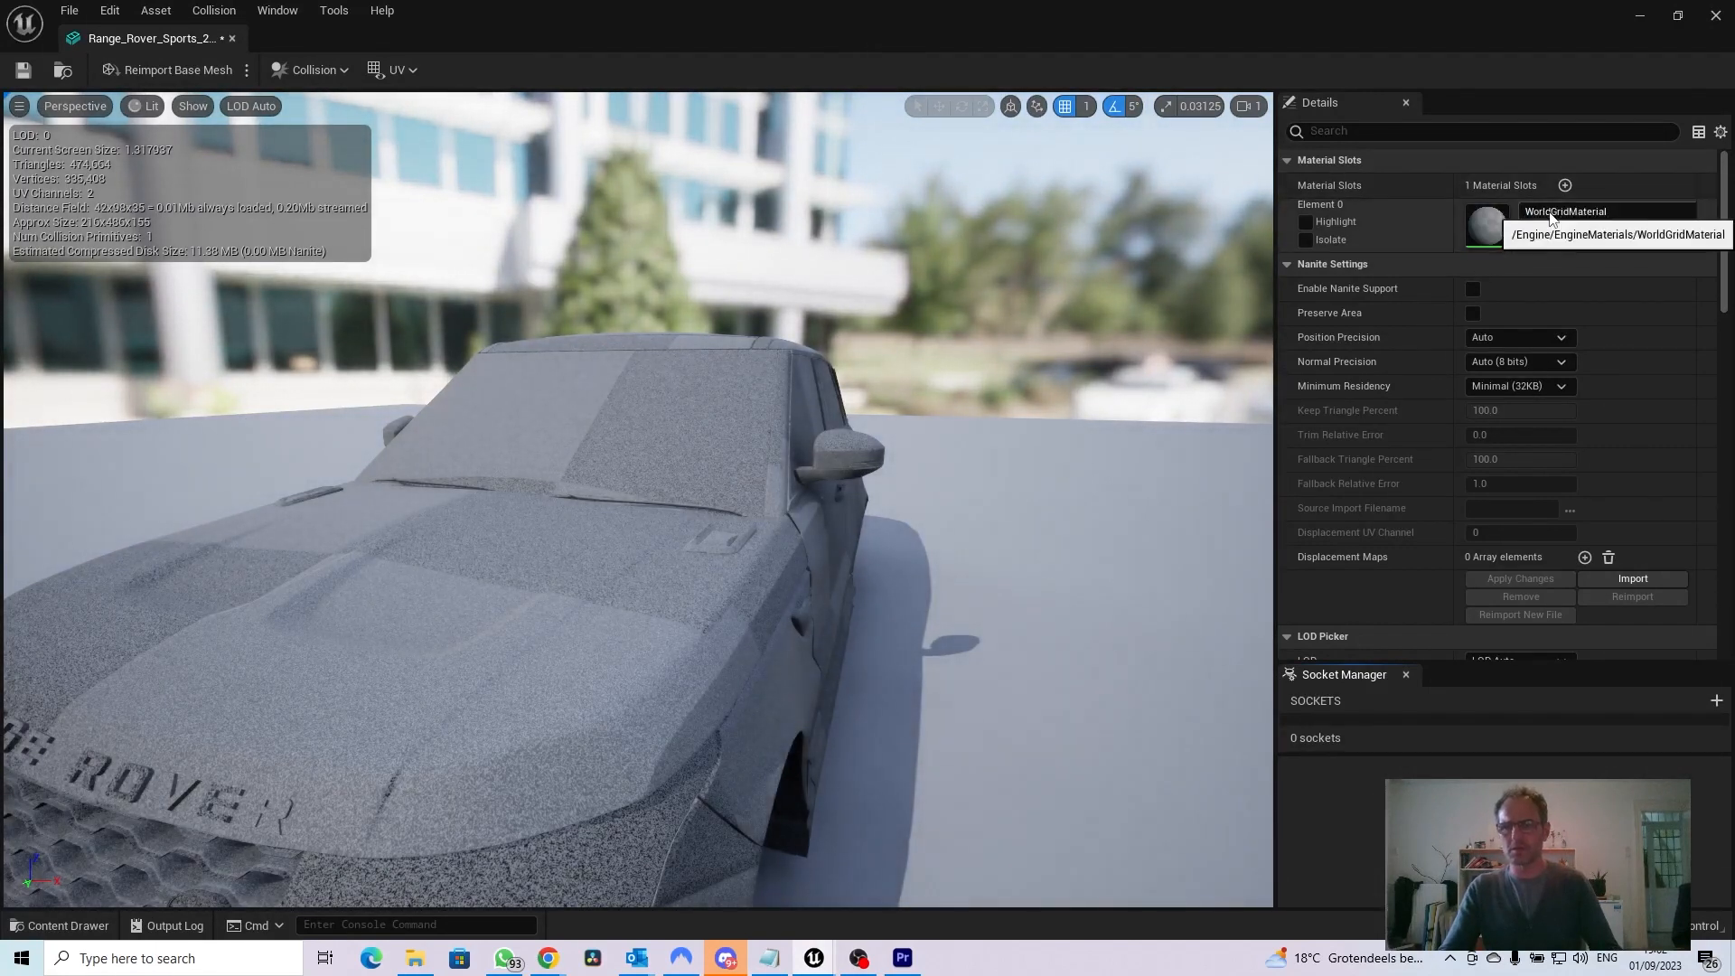
left_click(1551, 215)
type("car")
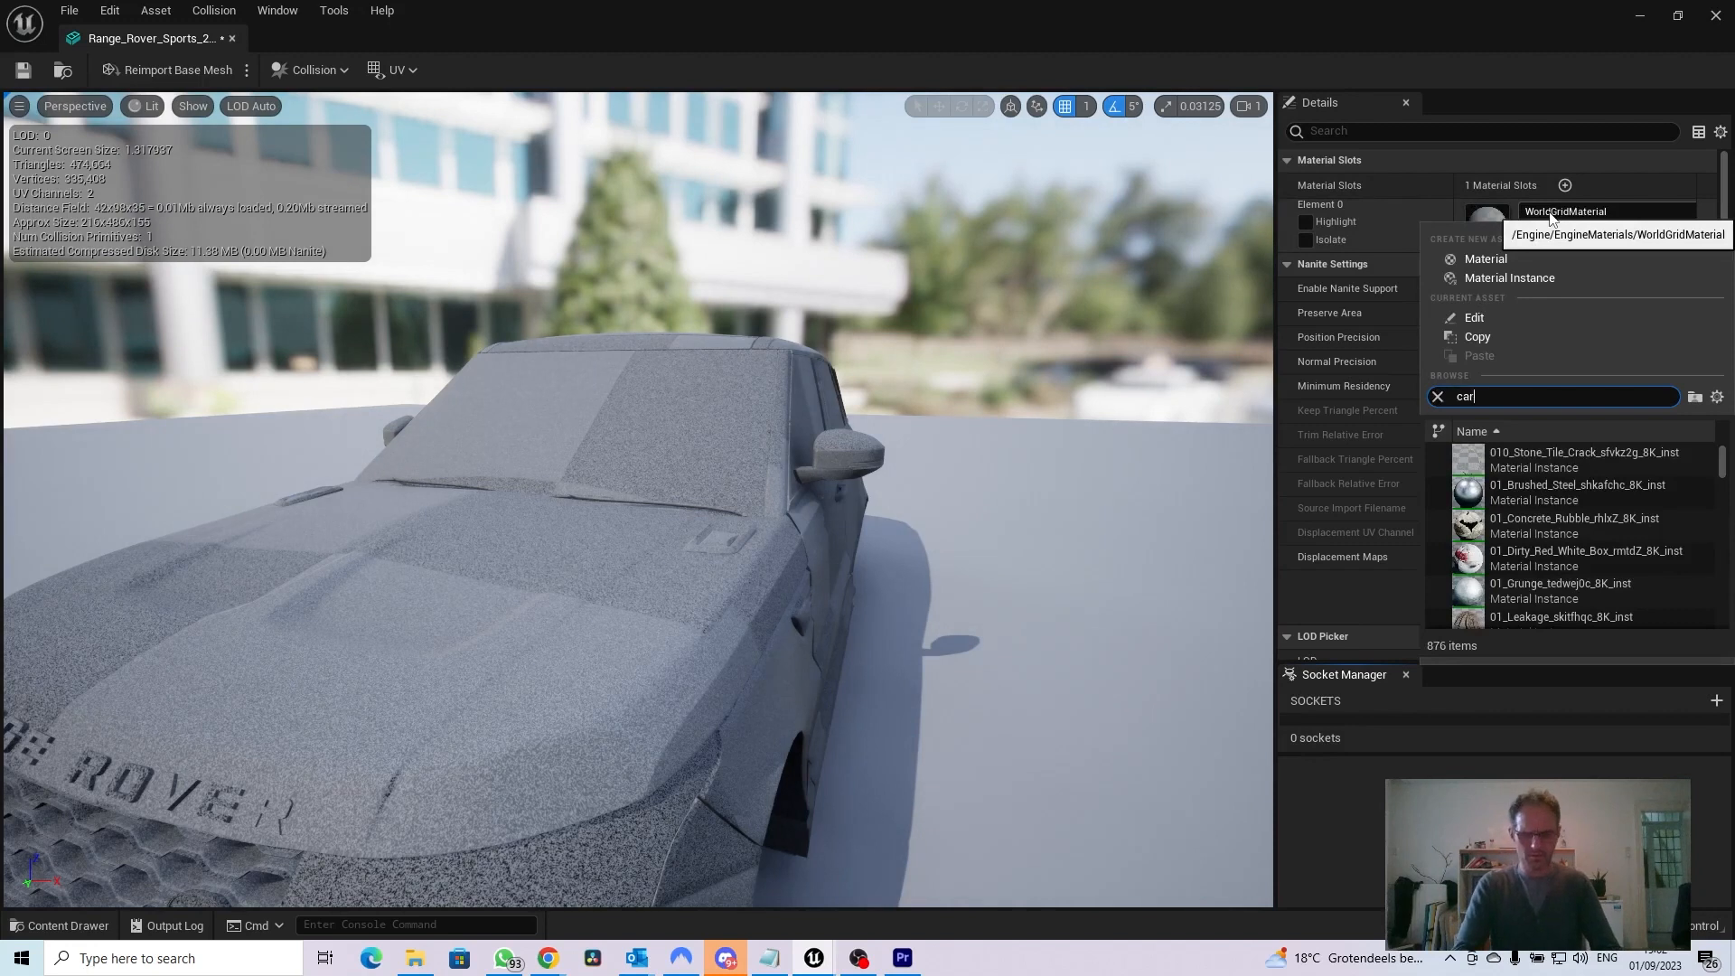
type("6")
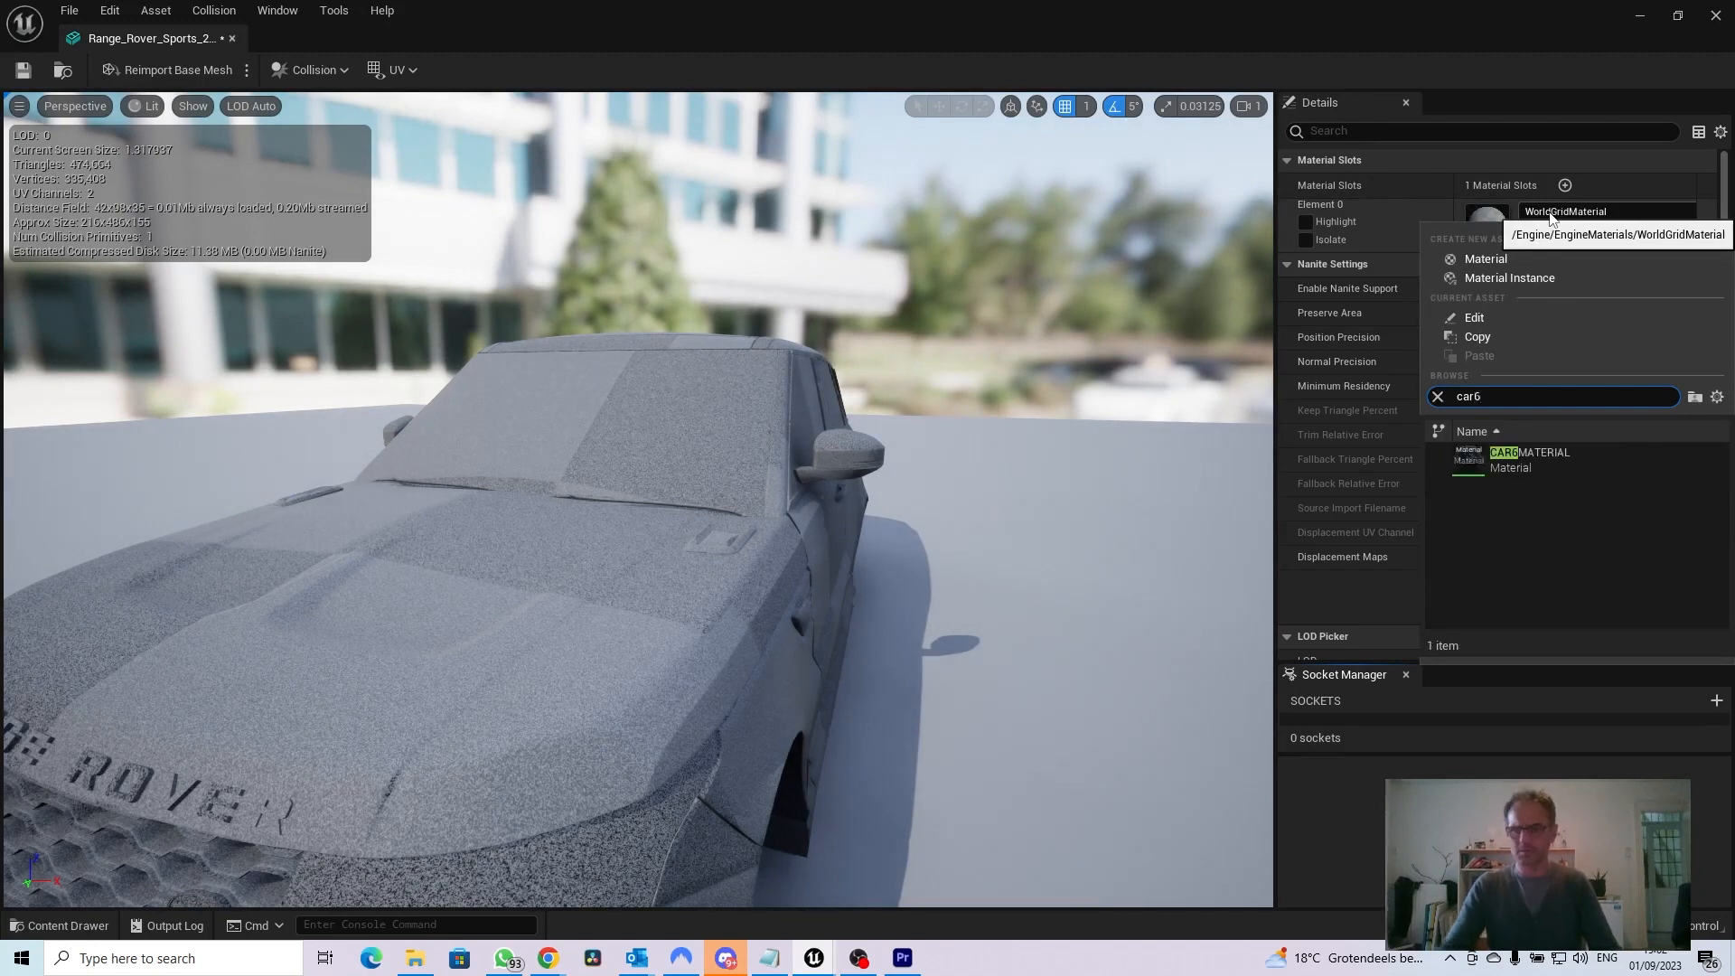
left_click(1466, 458)
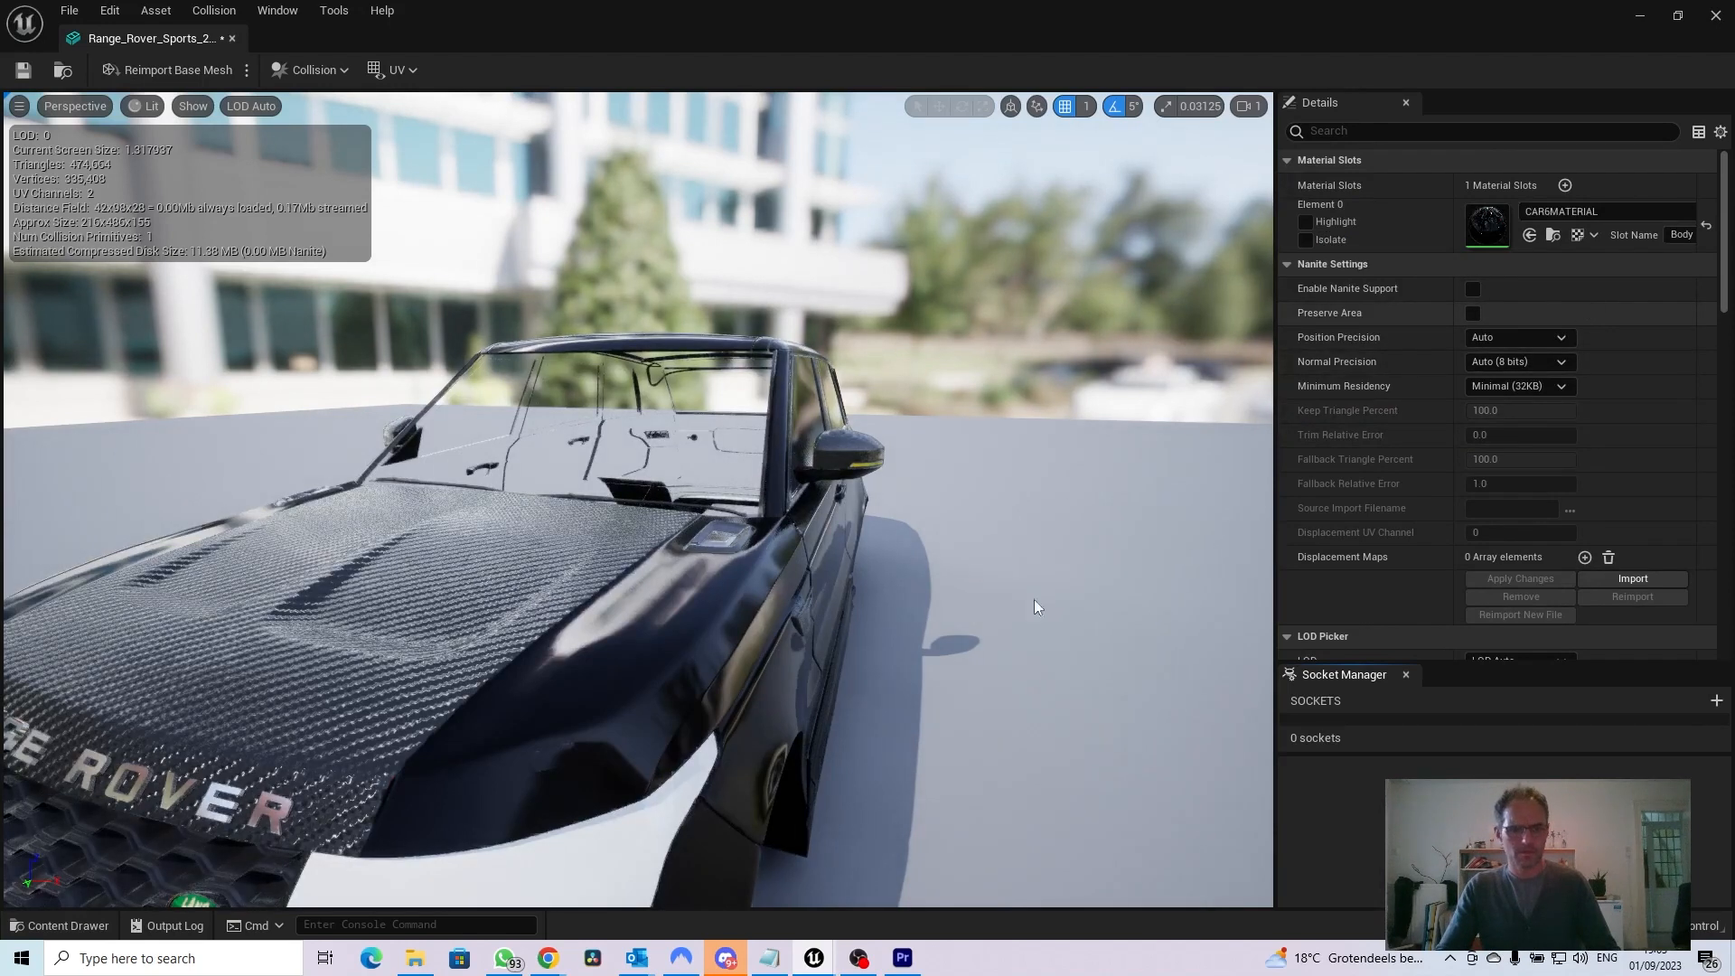
Check the textured body from the front and side, save the mesh and close its editor
left_click_drag(411, 650, 165, 666)
left_click_drag(411, 650, 682, 607)
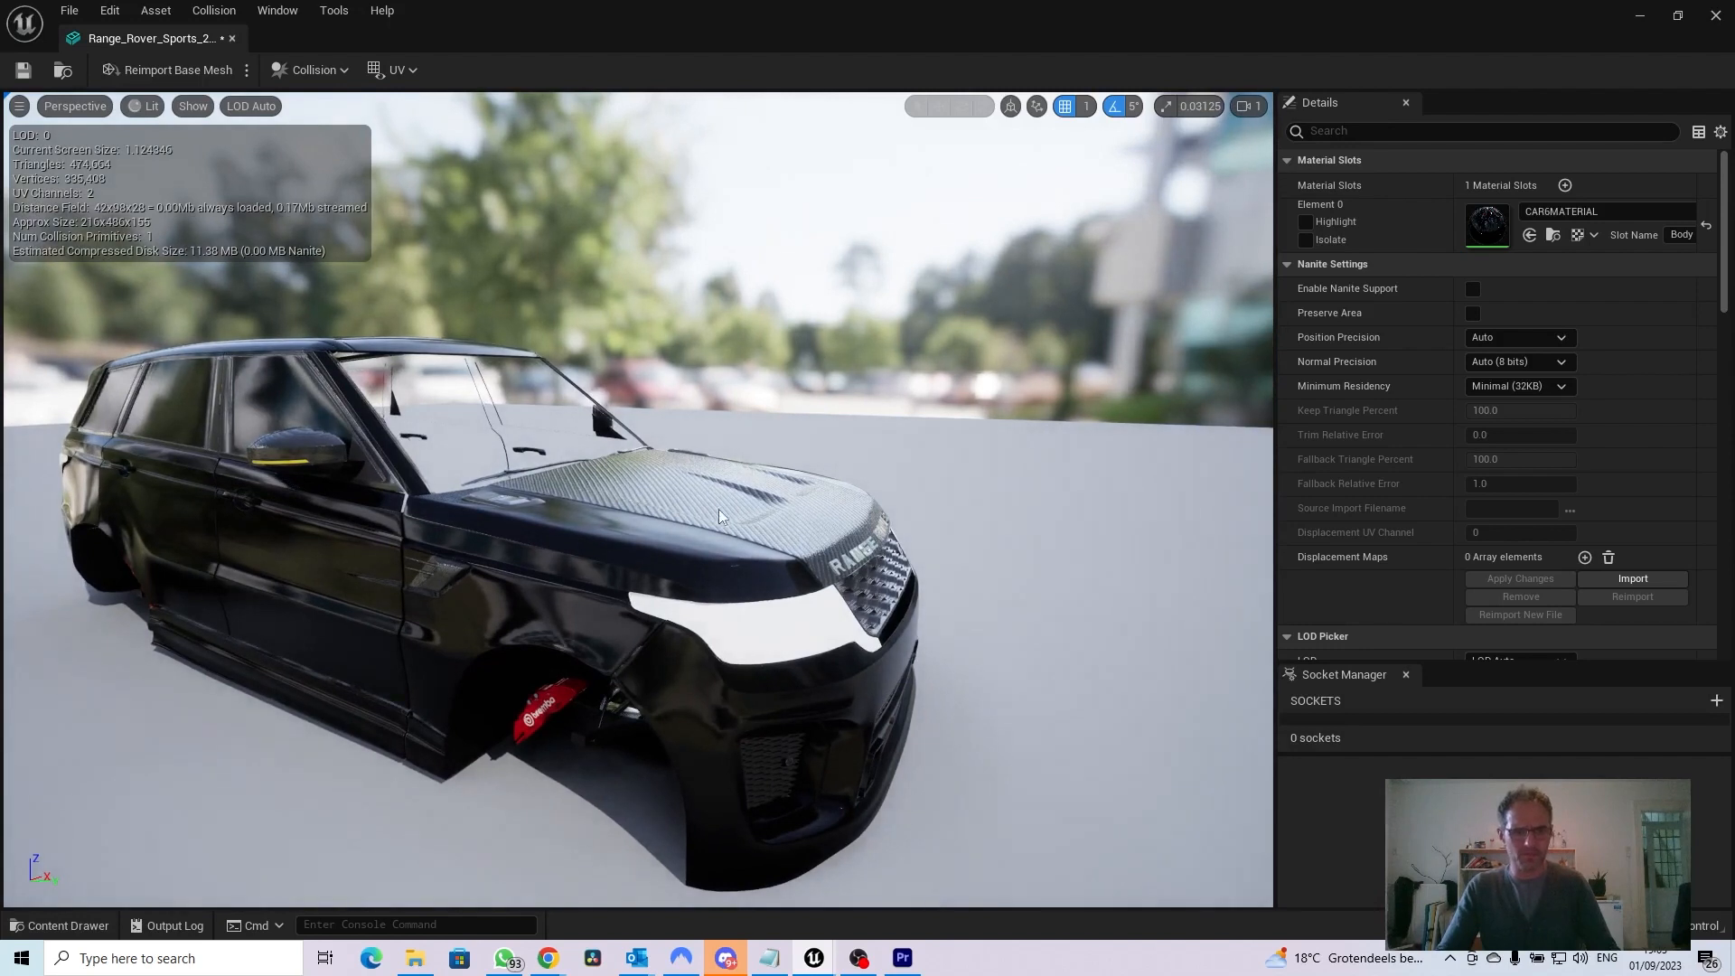
left_click(20, 70)
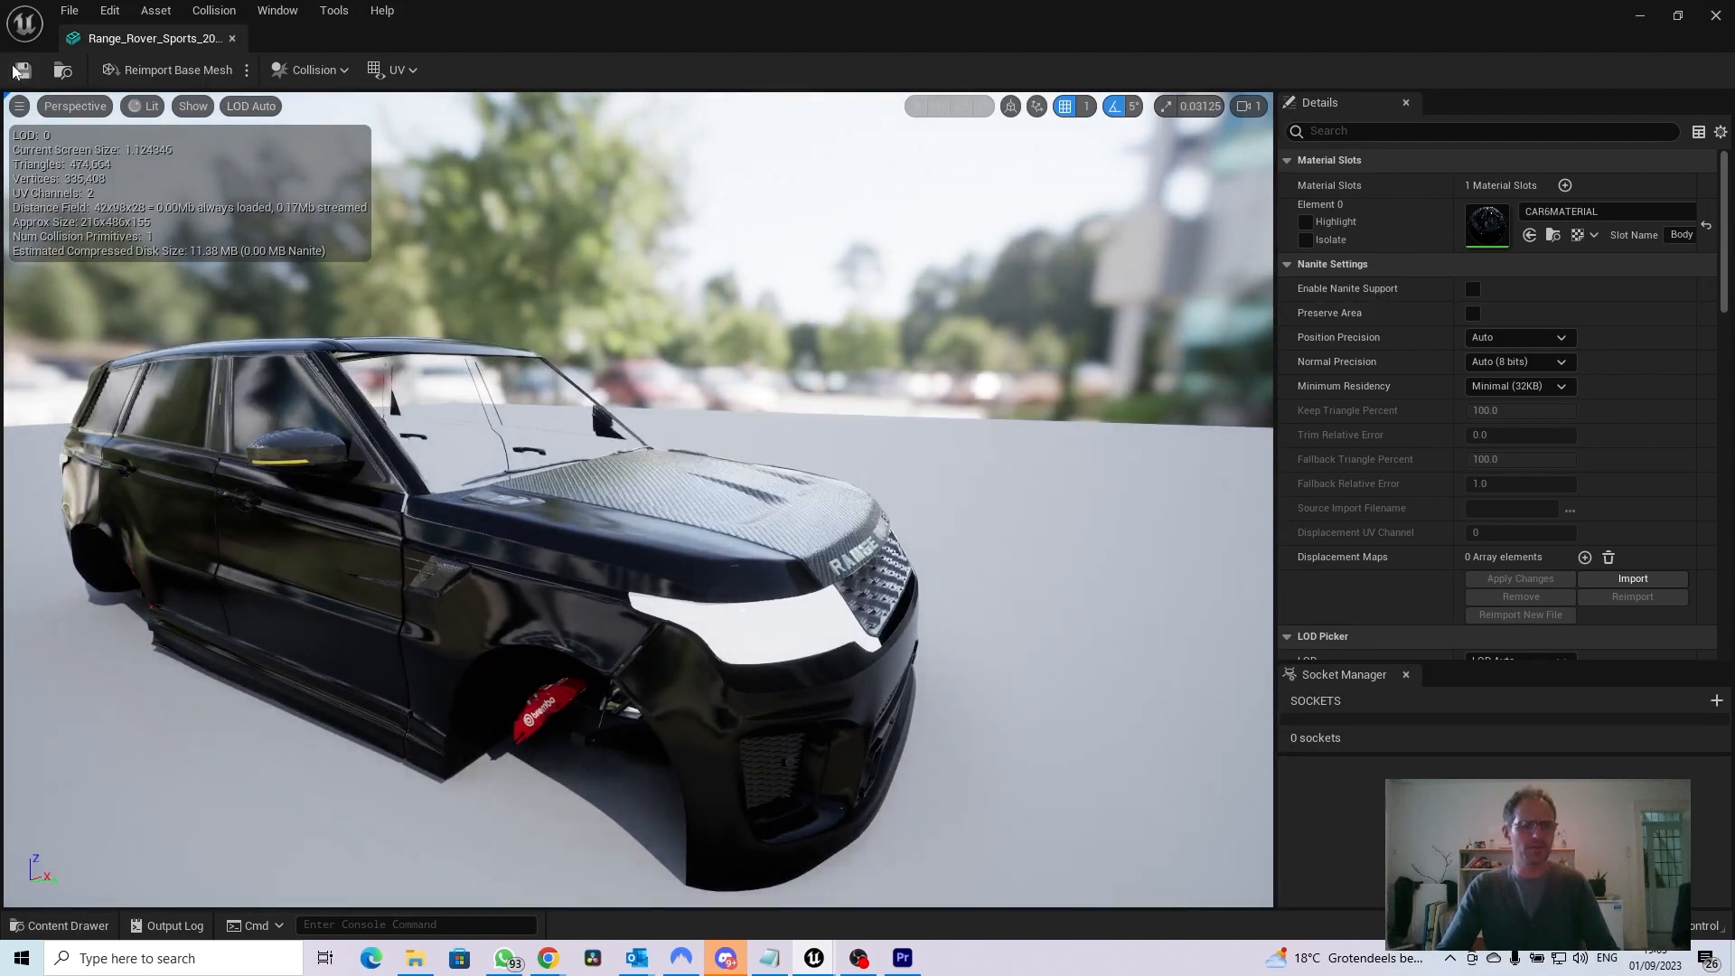
left_click(232, 38)
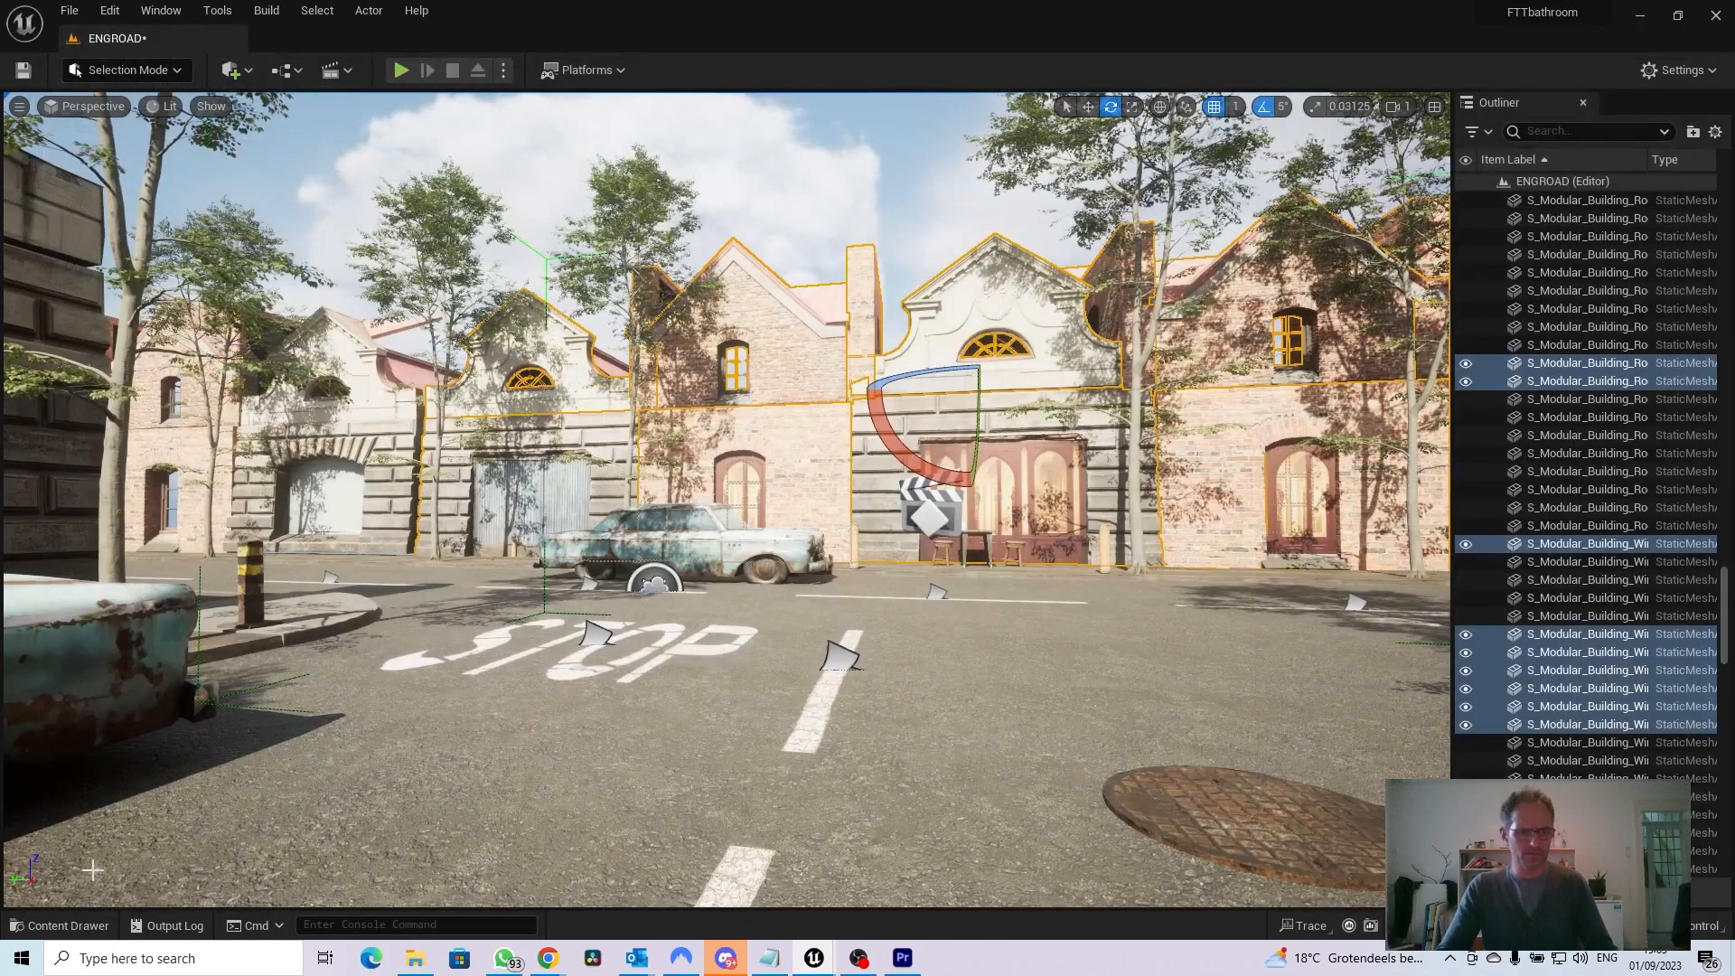
Place the Range Rover body mesh on the street and rotate it about its vertical axis so the front faces the camera
left_click(59, 925)
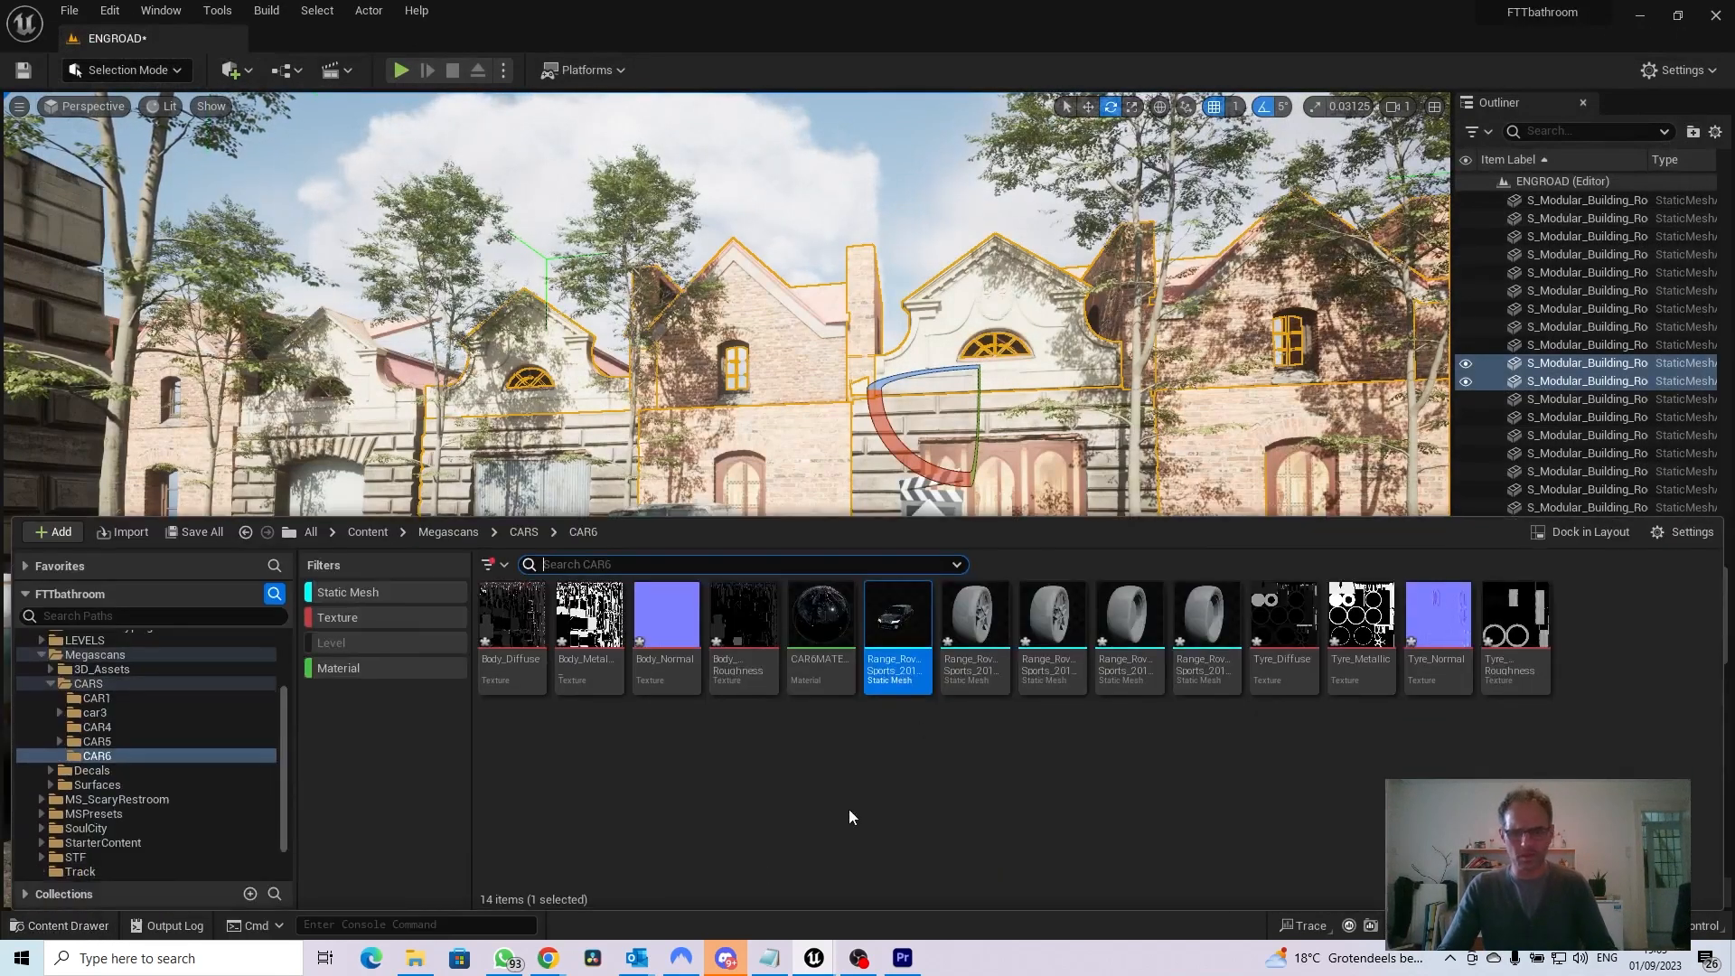
left_click_drag(898, 624, 597, 735)
key("r")
key("e")
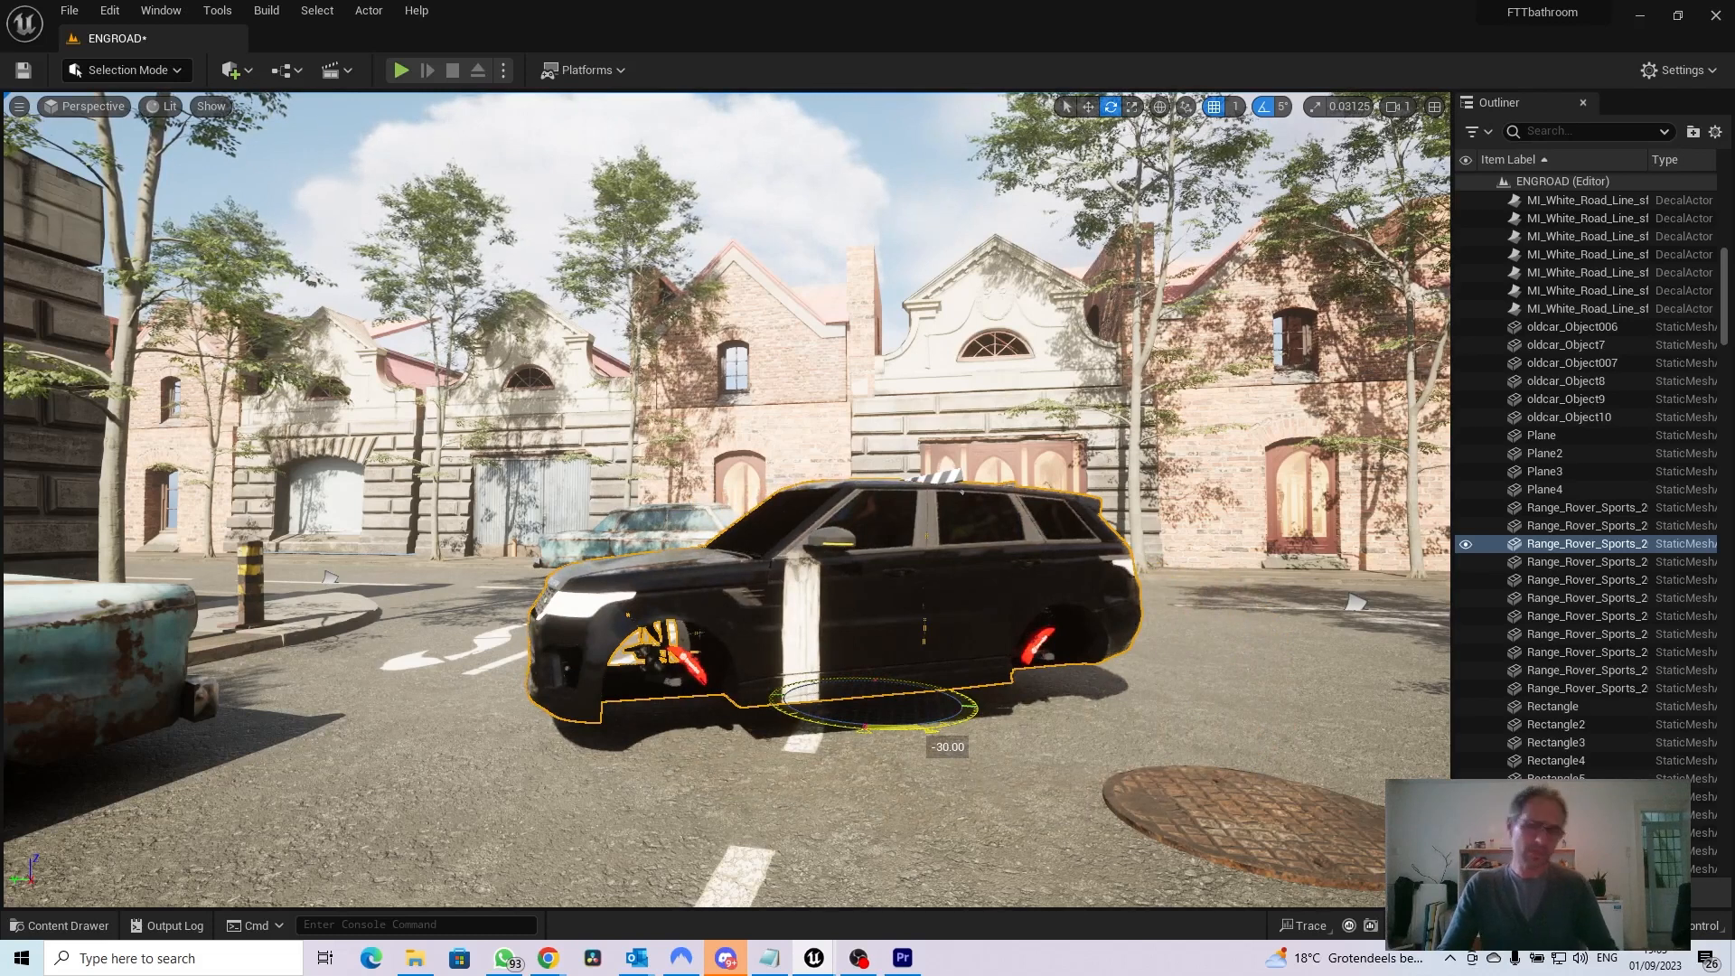
left_click_drag(596, 734, 853, 705)
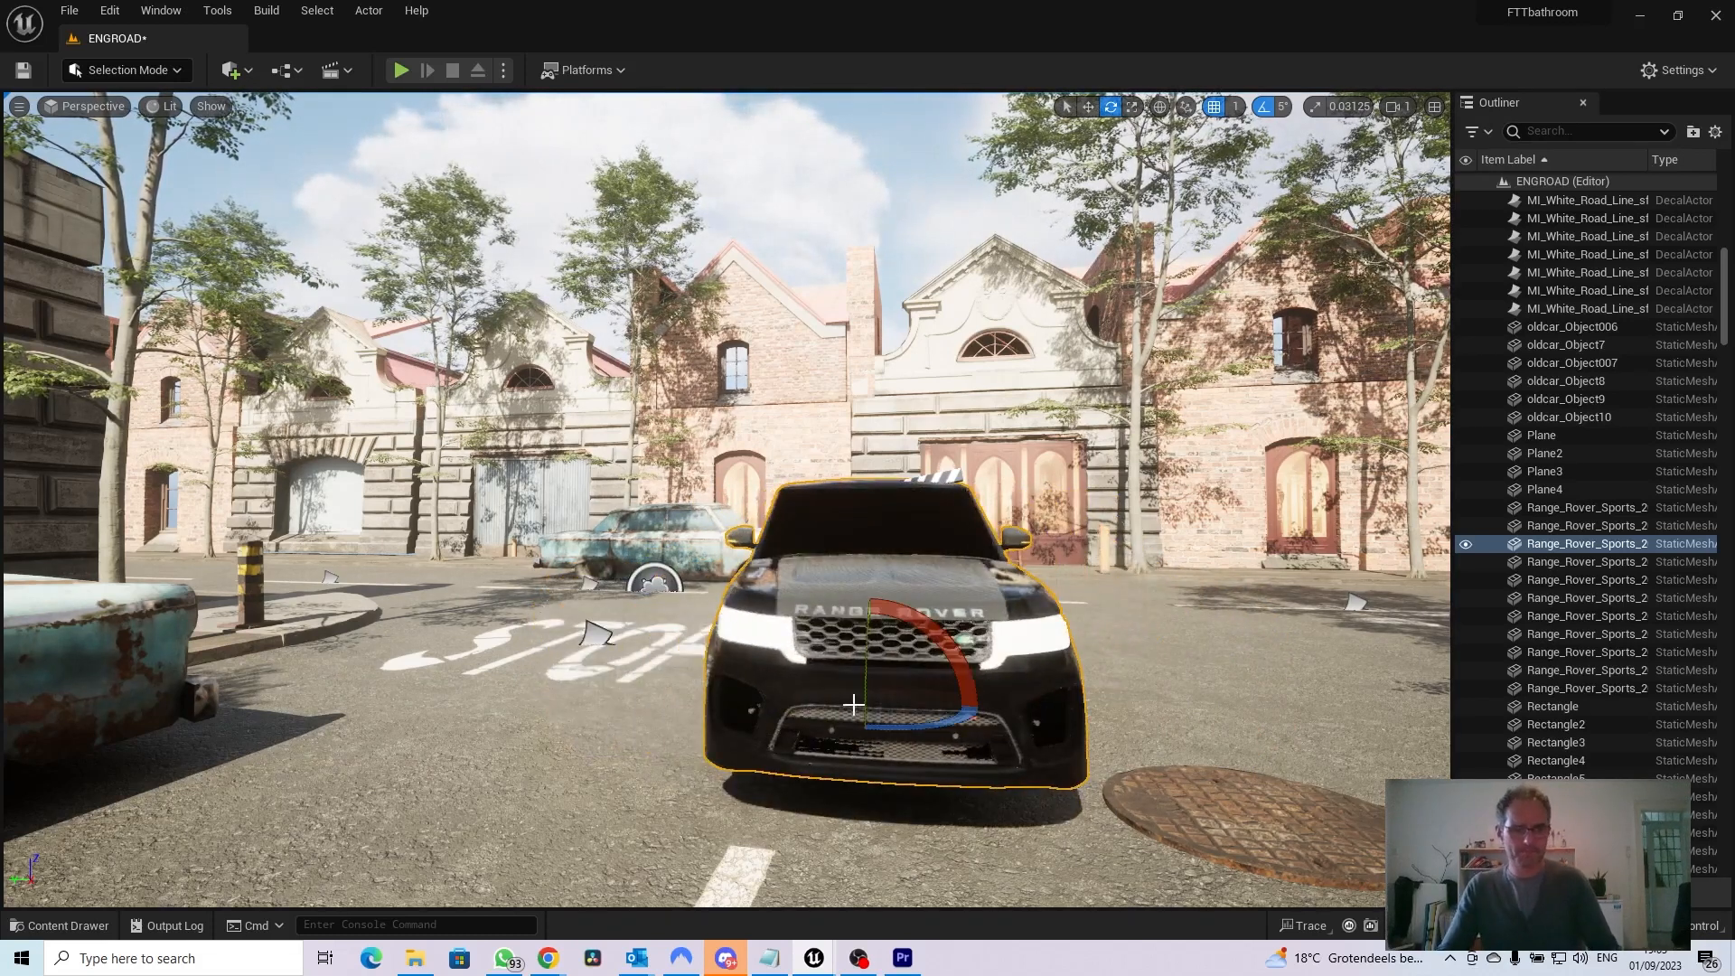
Create a new material named CAR6WHEELS in the CAR6 folder
left_click(64, 927)
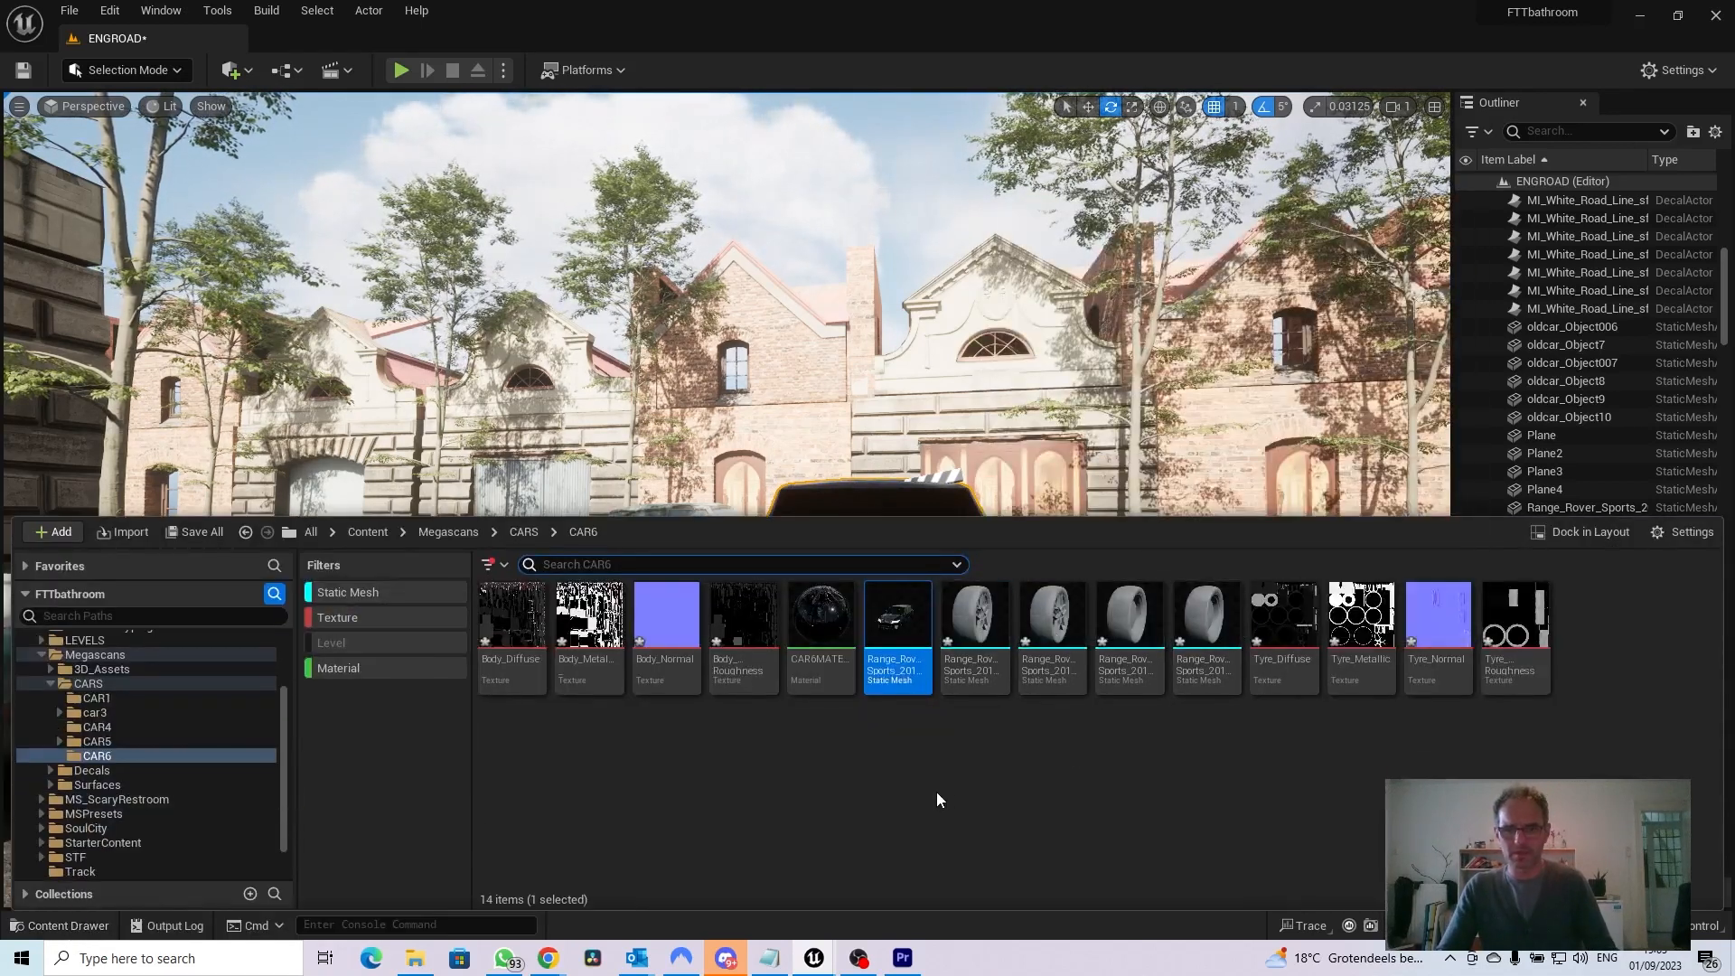
left_click(936, 790)
right_click(900, 790)
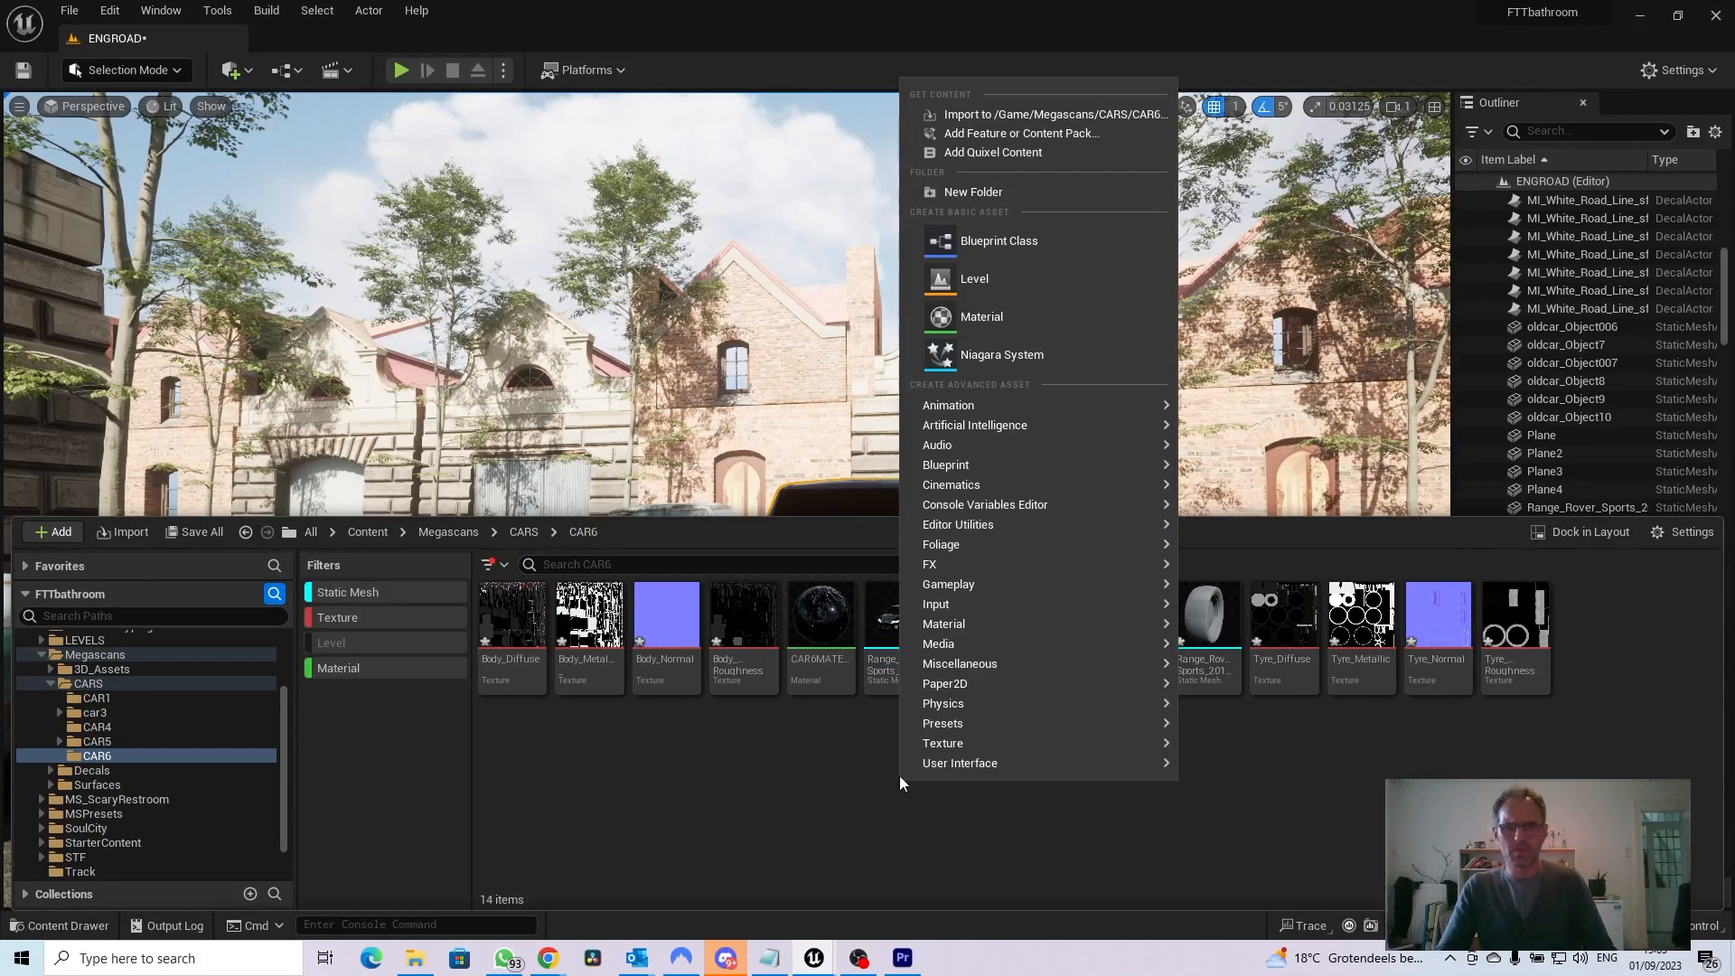
left_click(973, 322)
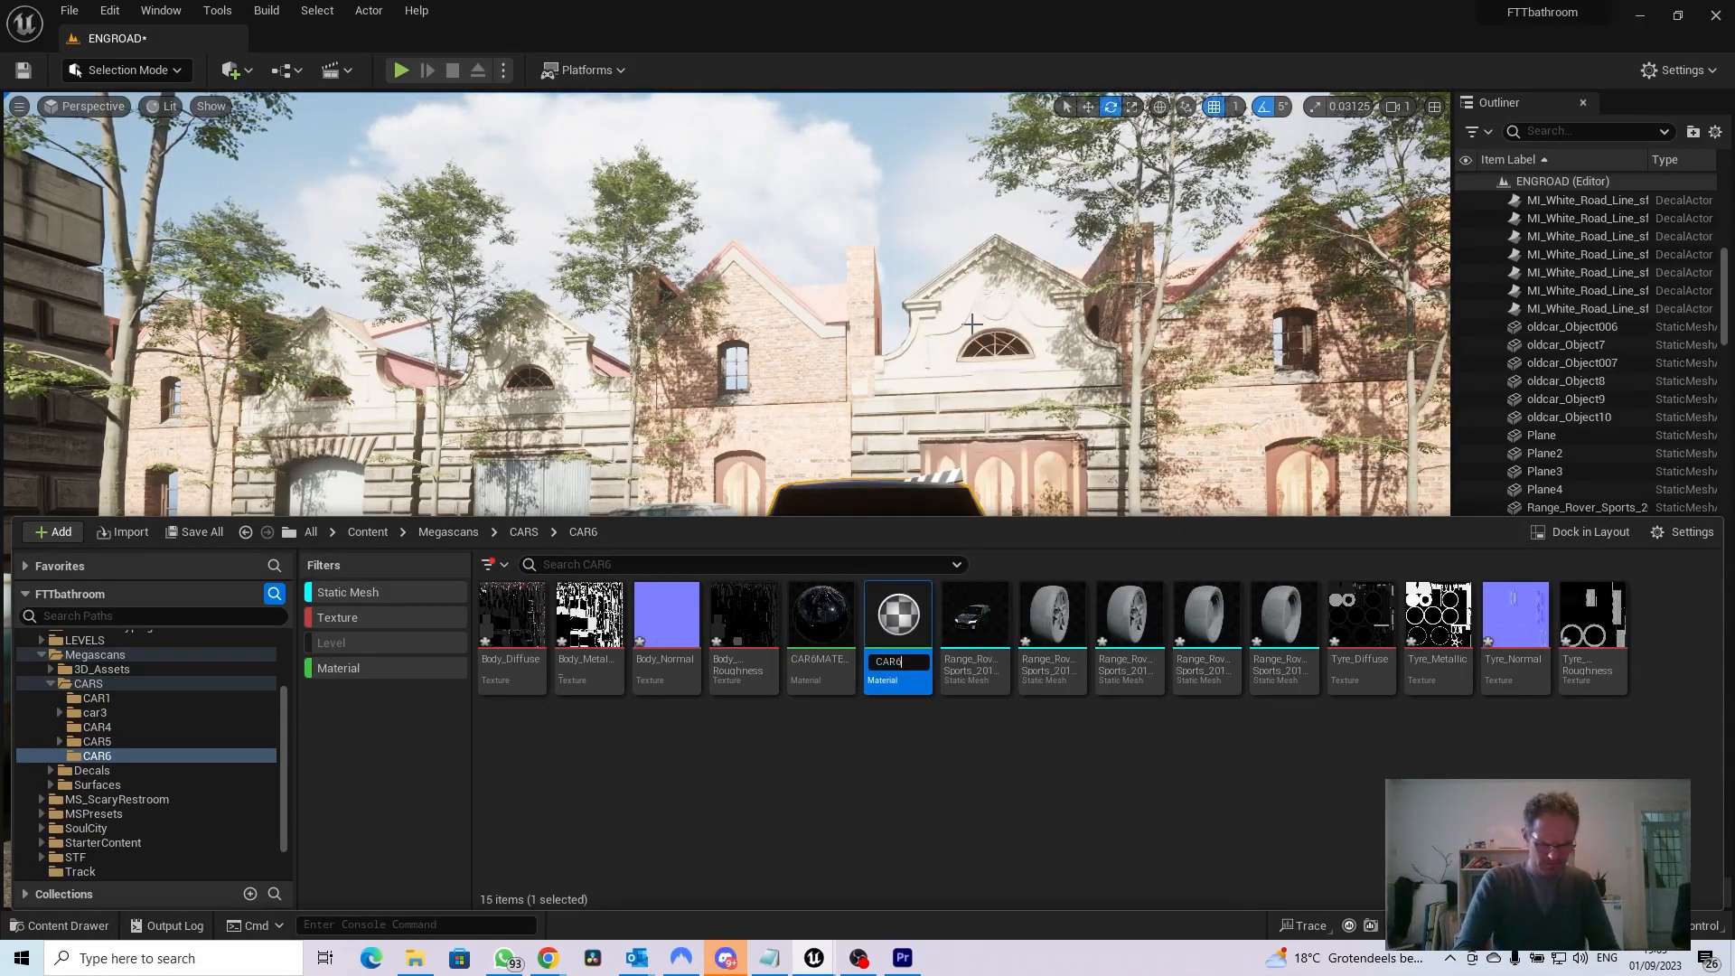
key("Return")
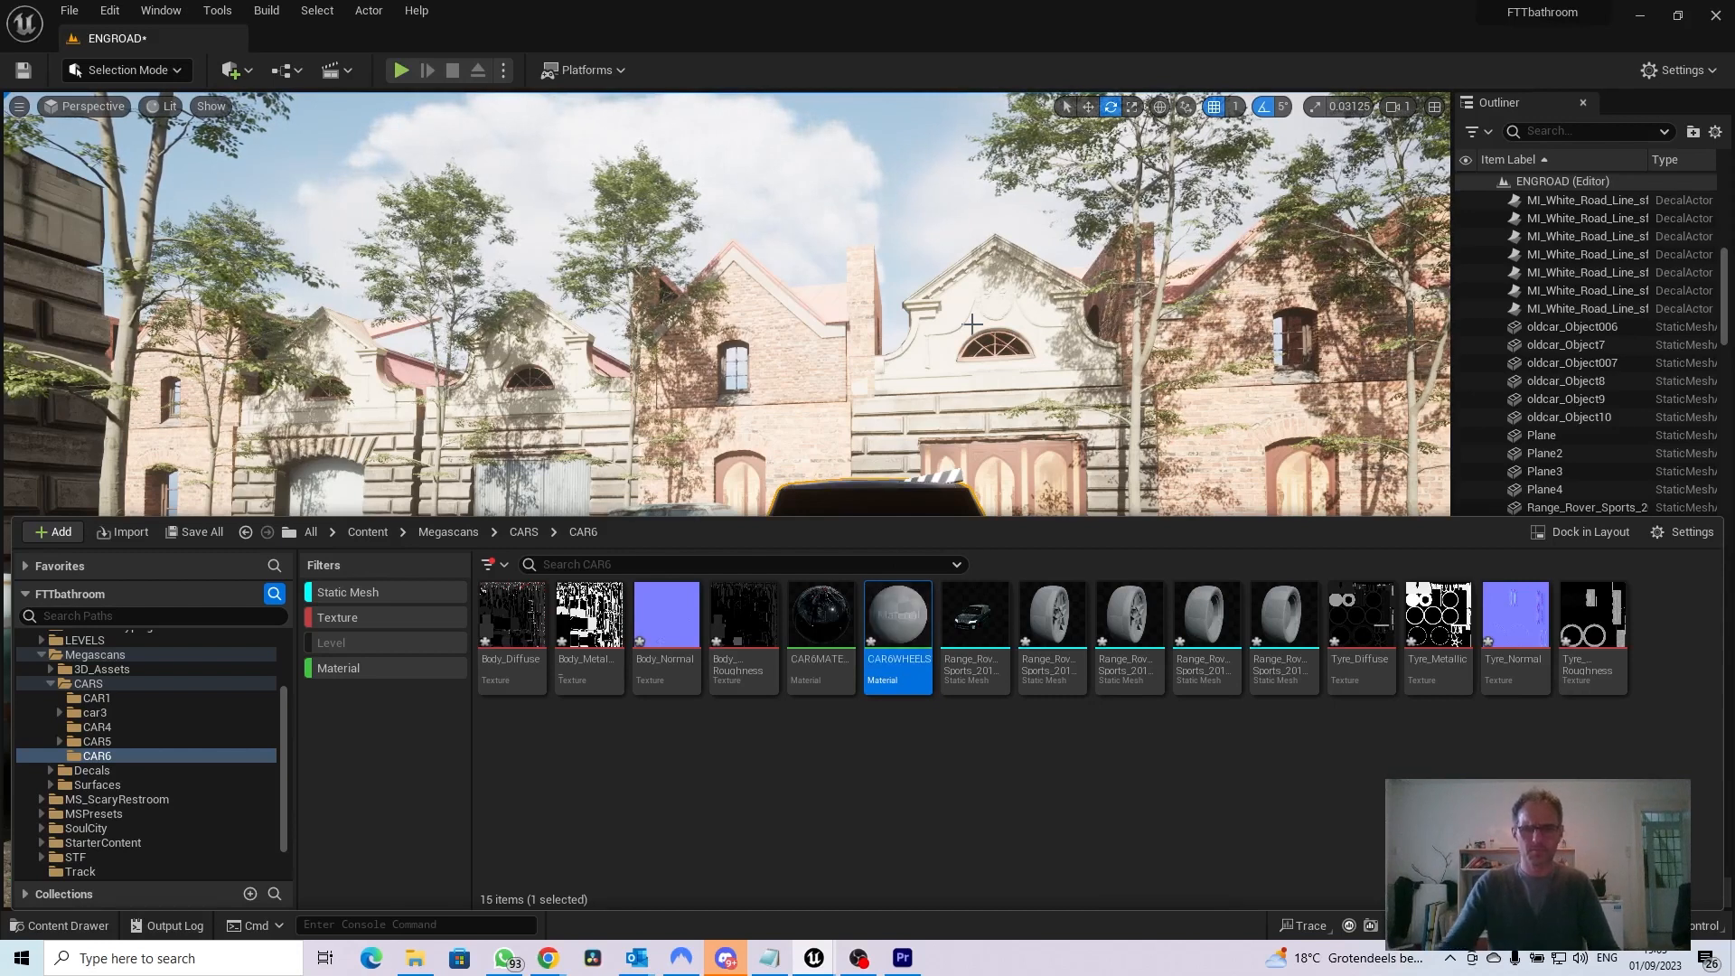
Open CAR6WHEELS and add the Tyre_Diffuse, Tyre_Metallic, Tyre_Normal and Tyre_Roughness textures to its graph
double_click(899, 622)
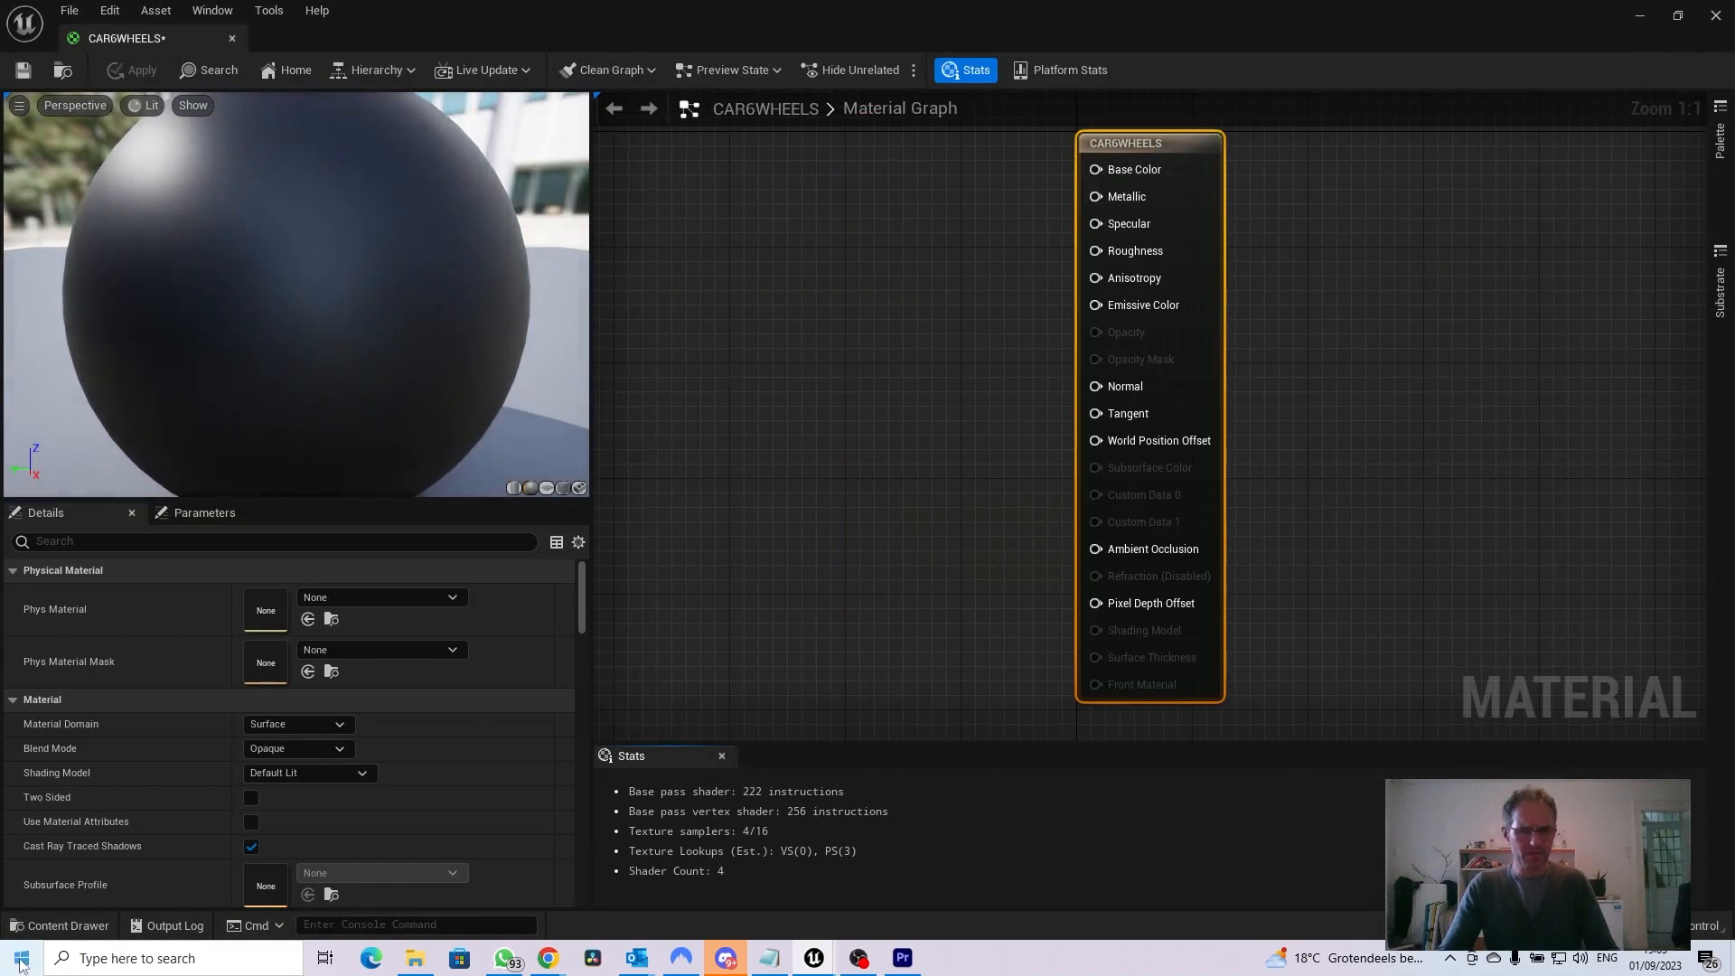
key("ctrl+space")
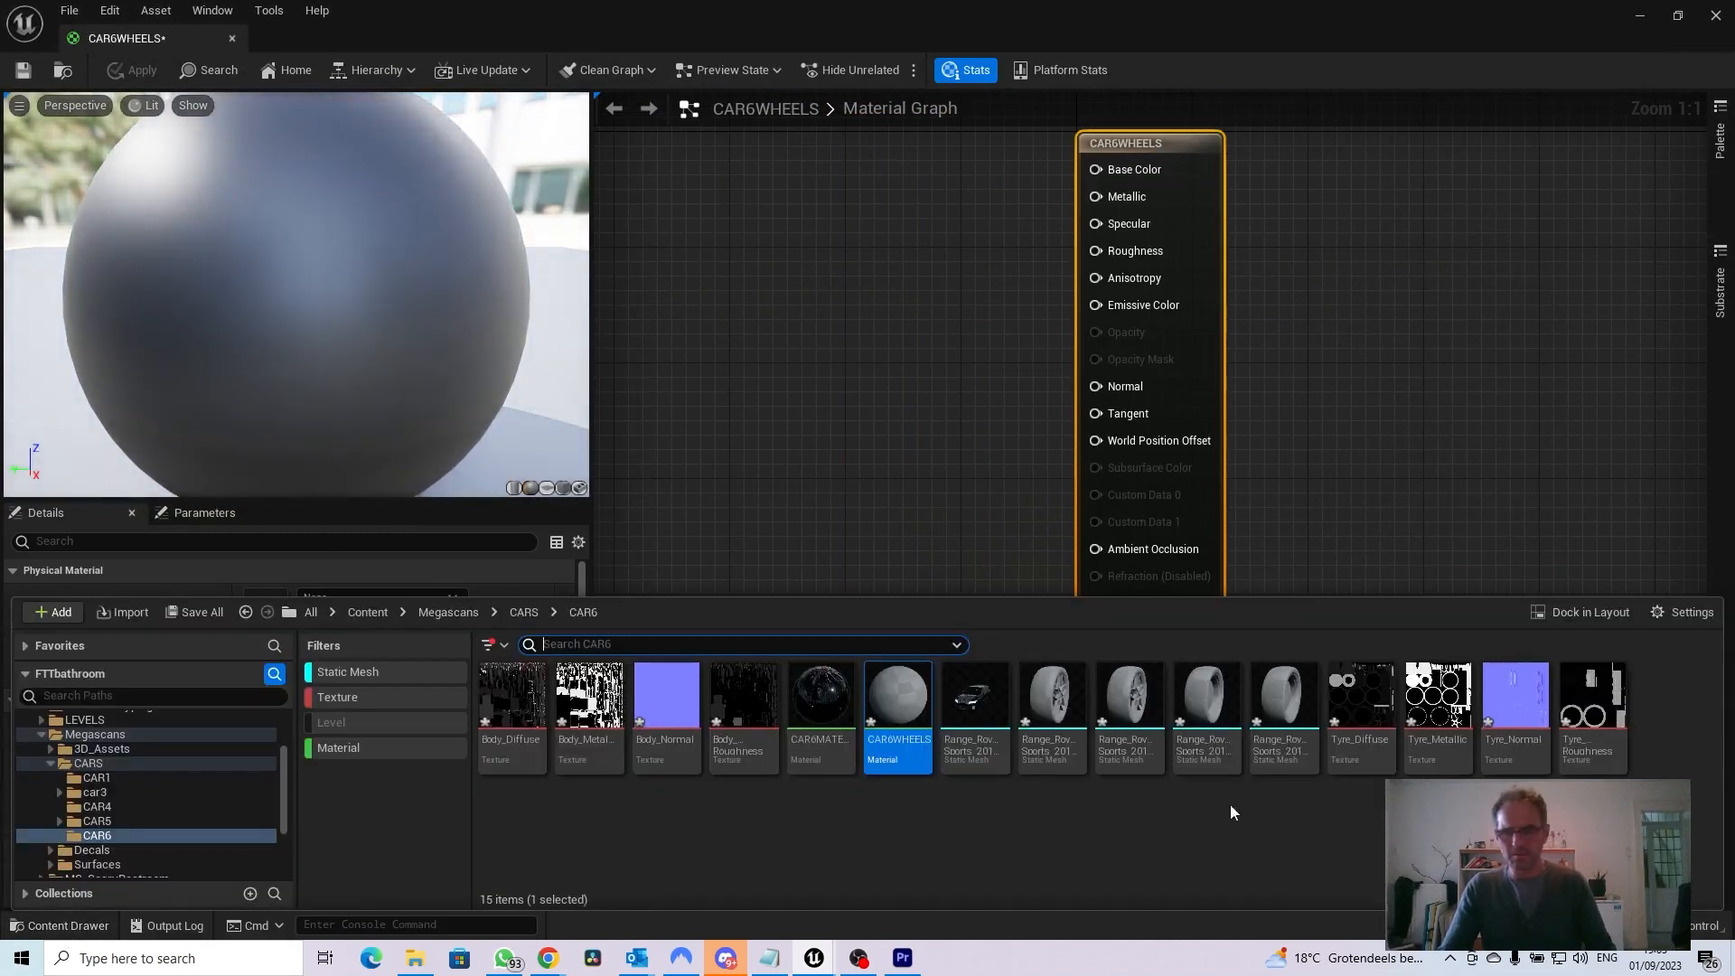
left_click(1361, 701)
left_click(1565, 719, "shift")
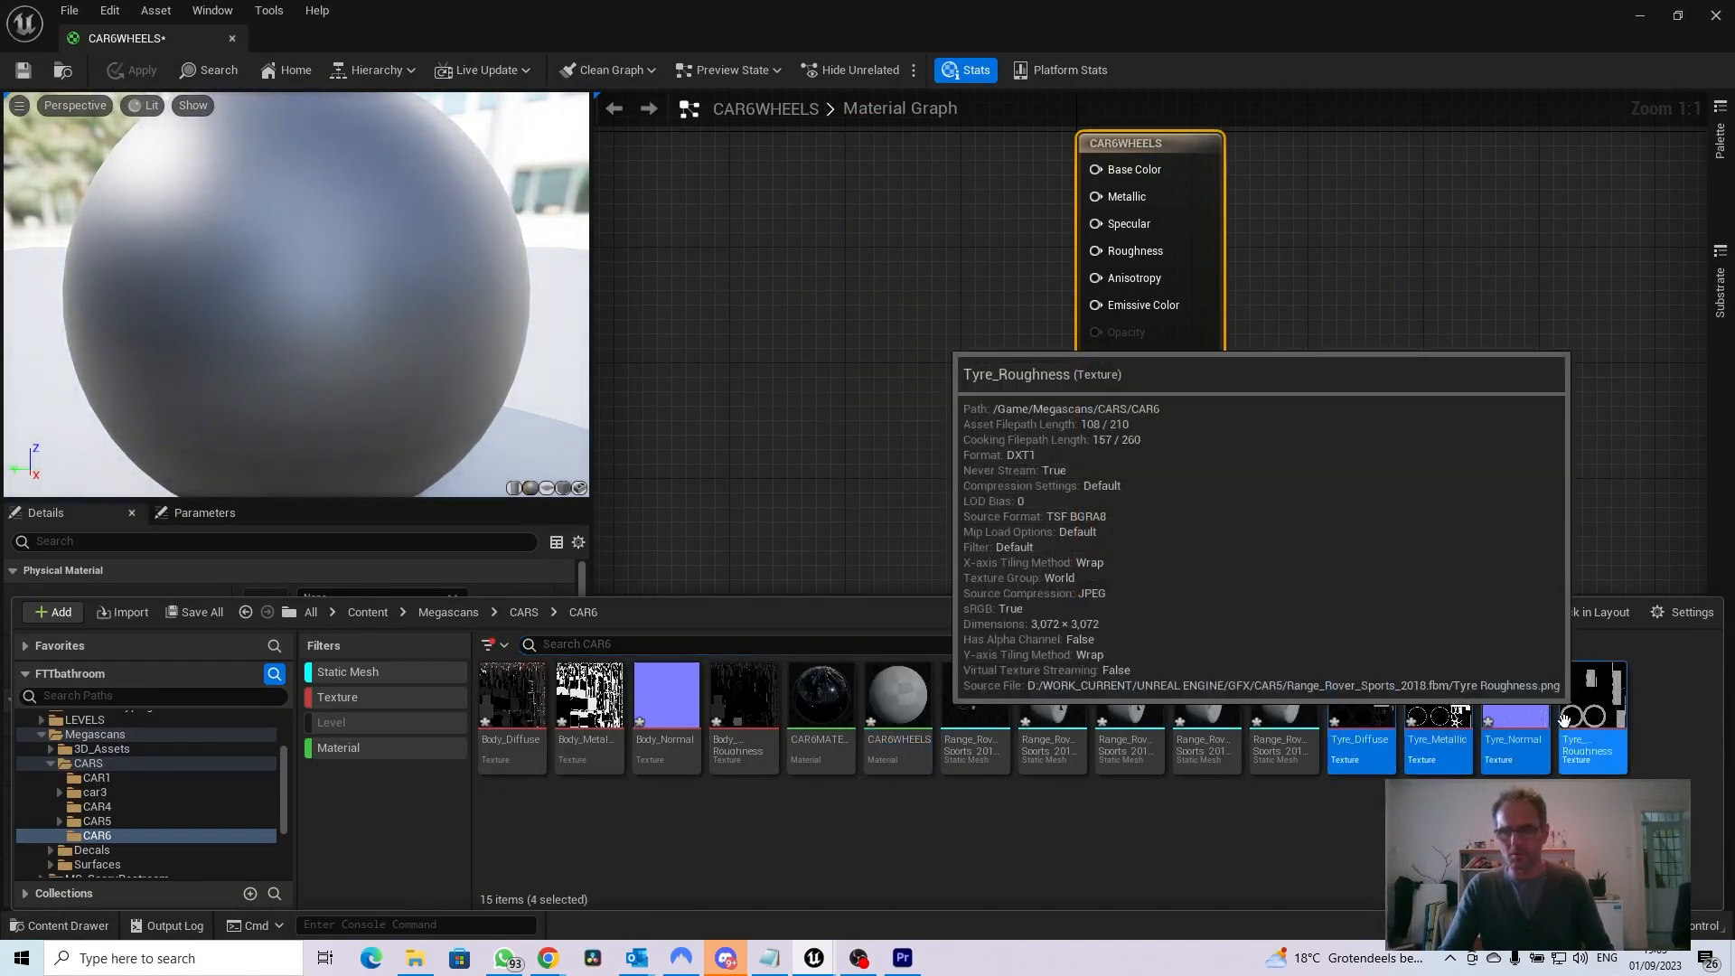
left_click_drag(1350, 707, 738, 230)
left_click(806, 447)
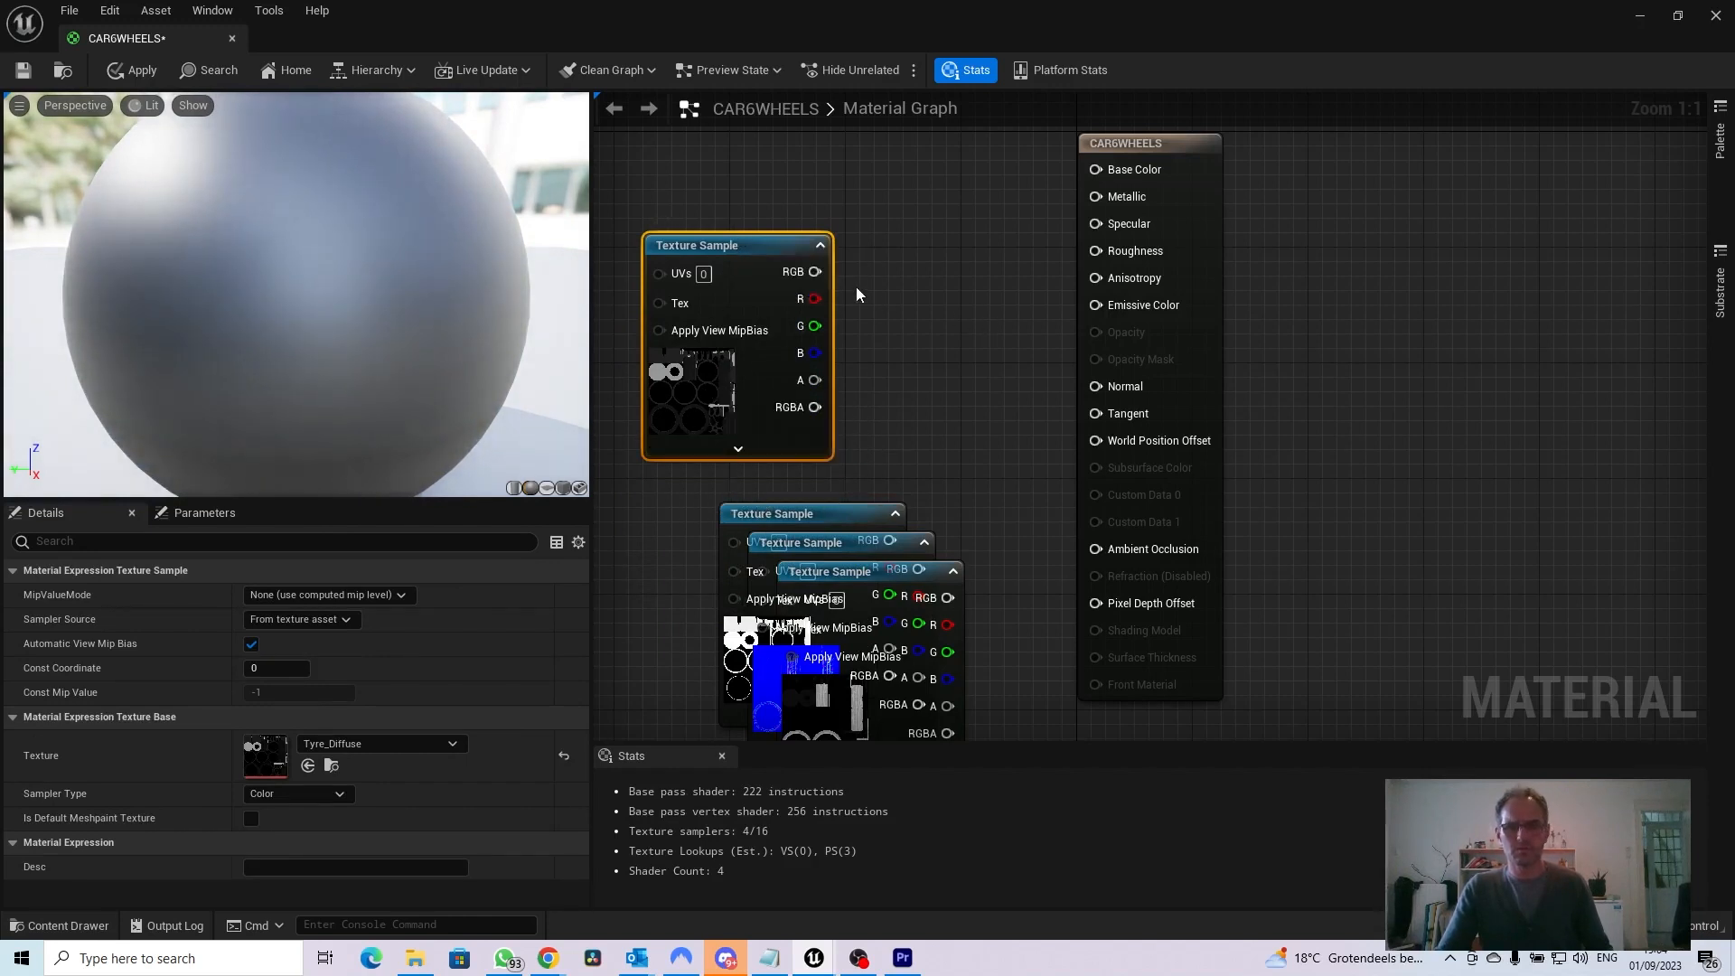
Connect Tyre_Diffuse RGB to Base Color and Tyre_Metallic RGB to Metallic, arranging both samples side by side at the top of the graph
left_click_drag(821, 274, 1097, 173)
left_click_drag(770, 250, 712, 178)
left_click_drag(820, 521, 887, 295)
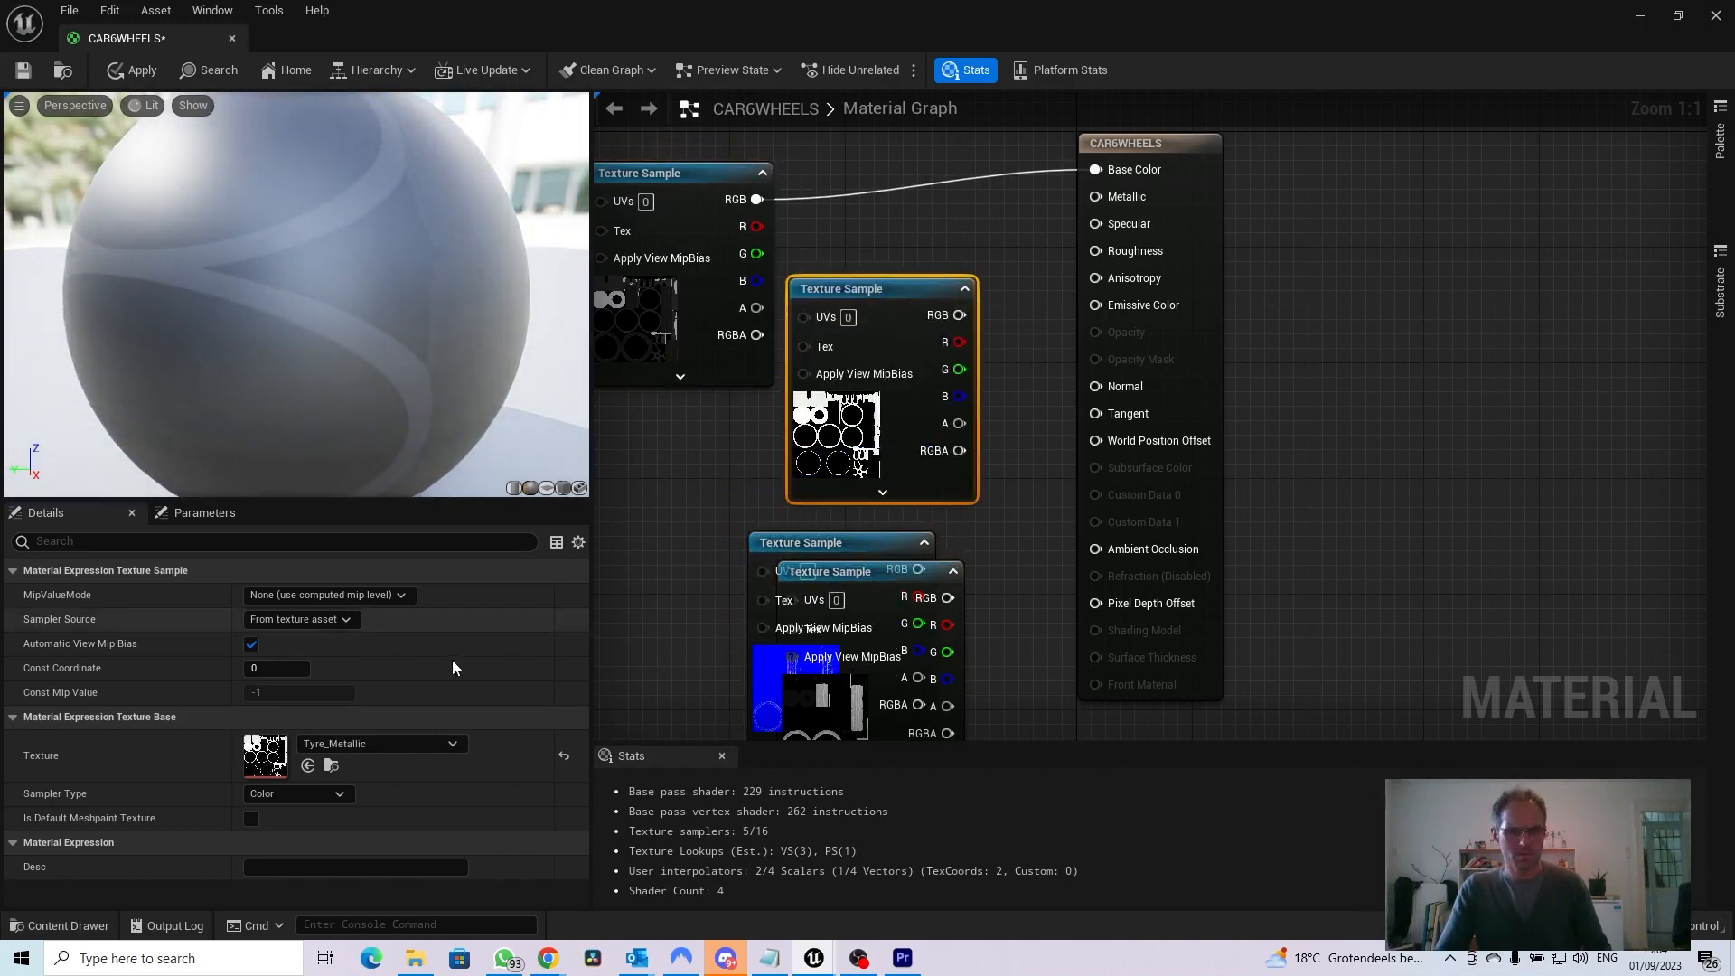
left_click_drag(960, 314, 1095, 197)
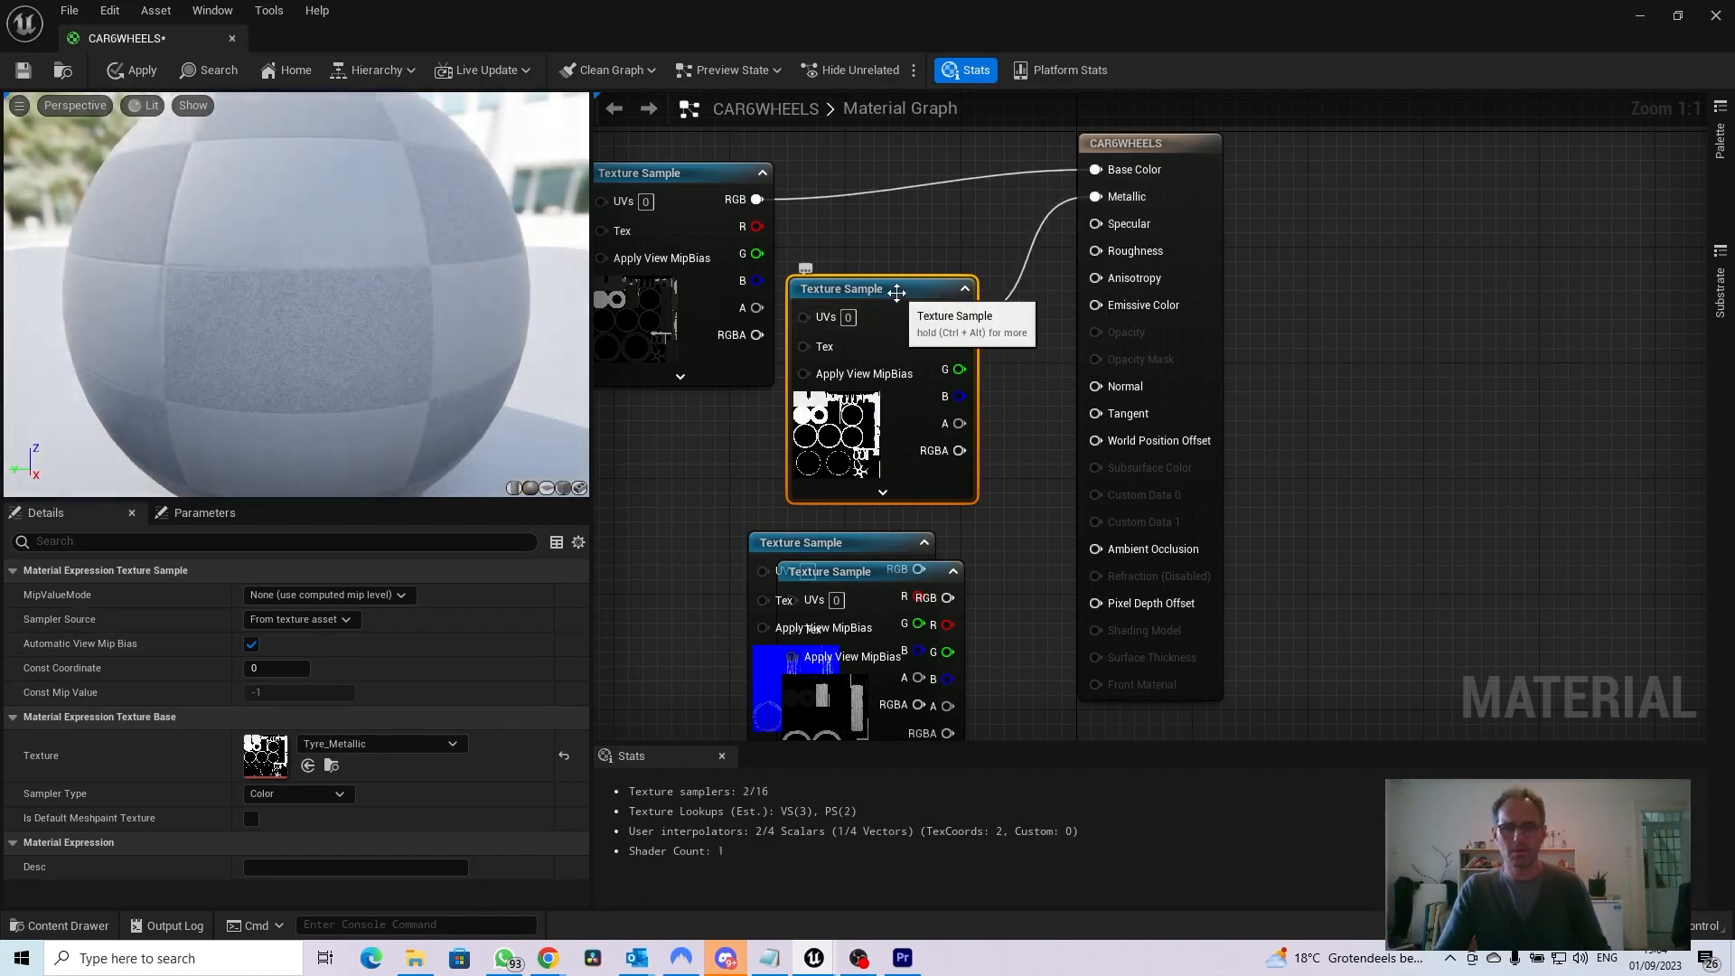
left_click_drag(896, 291, 917, 210)
Arrange the two remaining samples below and connect Tyre_Normal RGB to Normal and Tyre_Roughness RGB to Roughness
left_click_drag(885, 542, 750, 462)
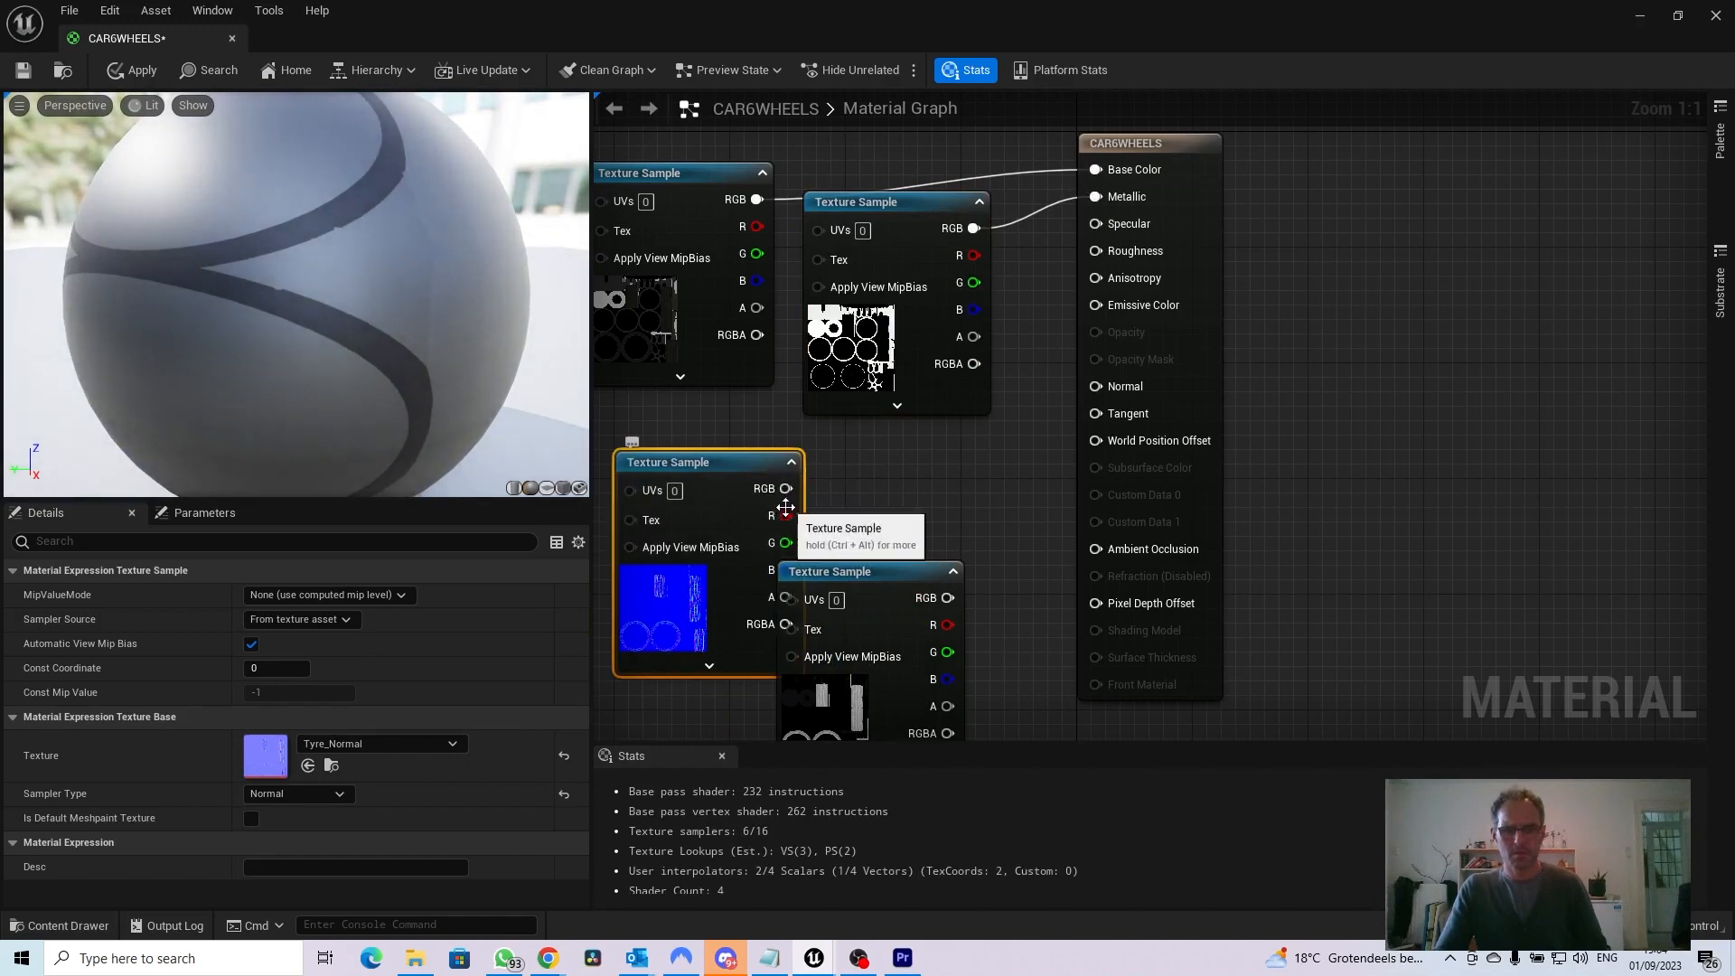
left_click_drag(787, 489, 1094, 394)
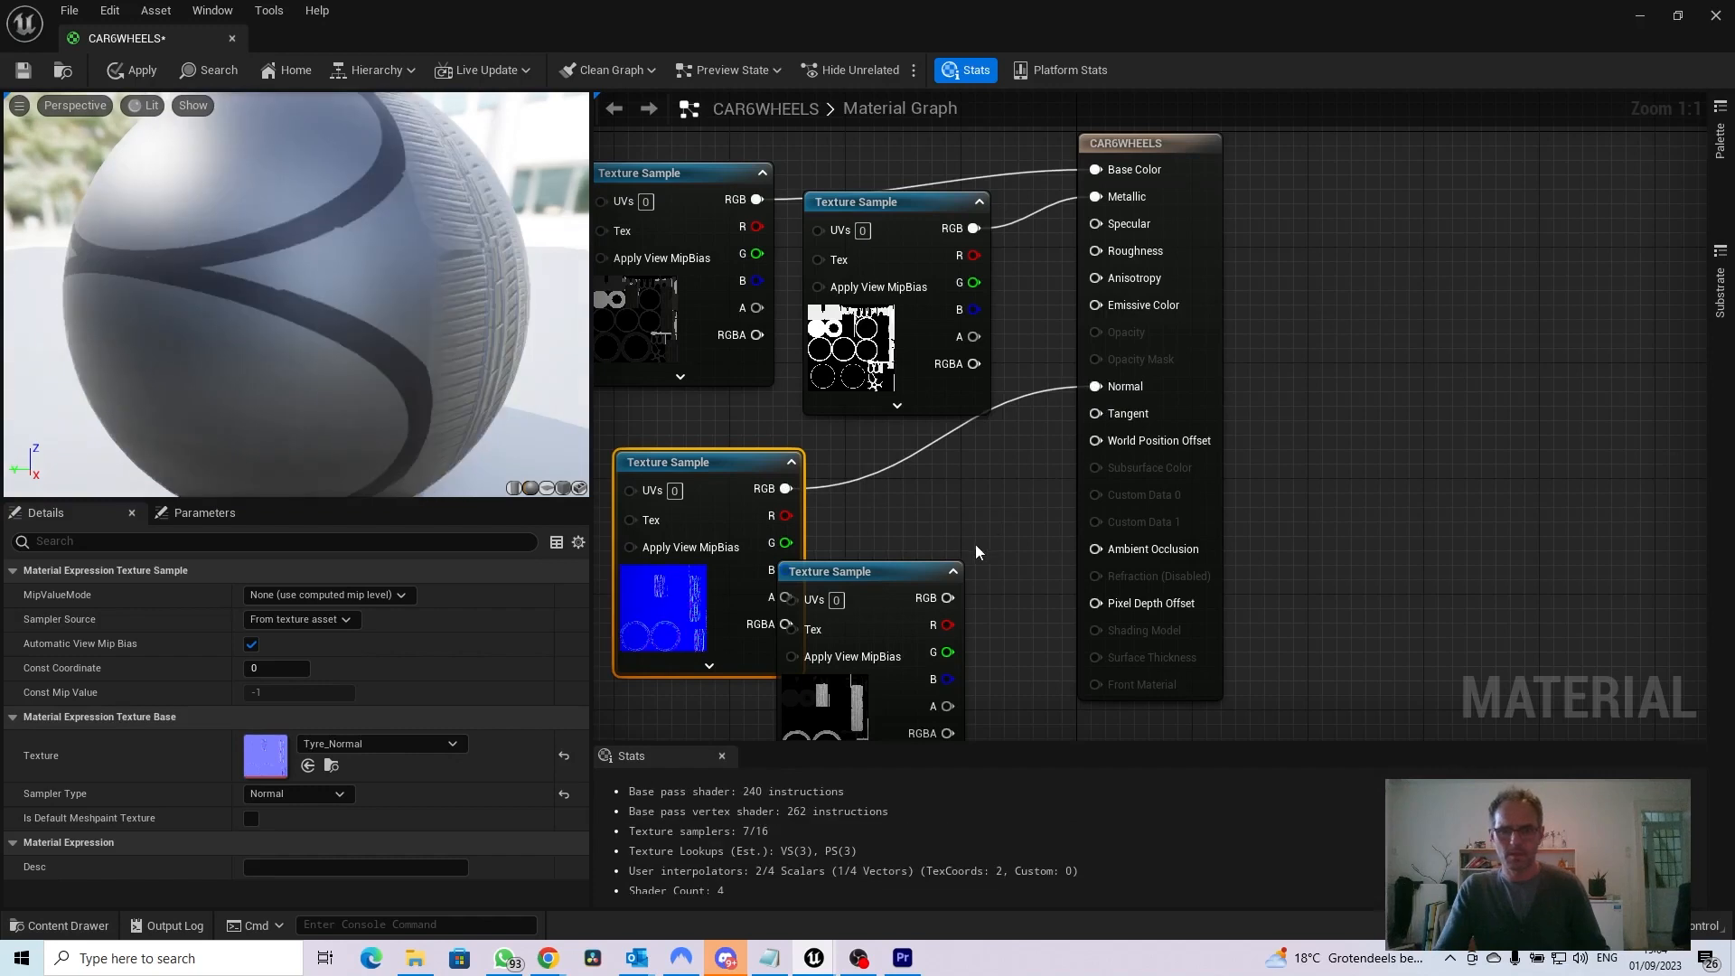
left_click_drag(897, 571, 939, 476)
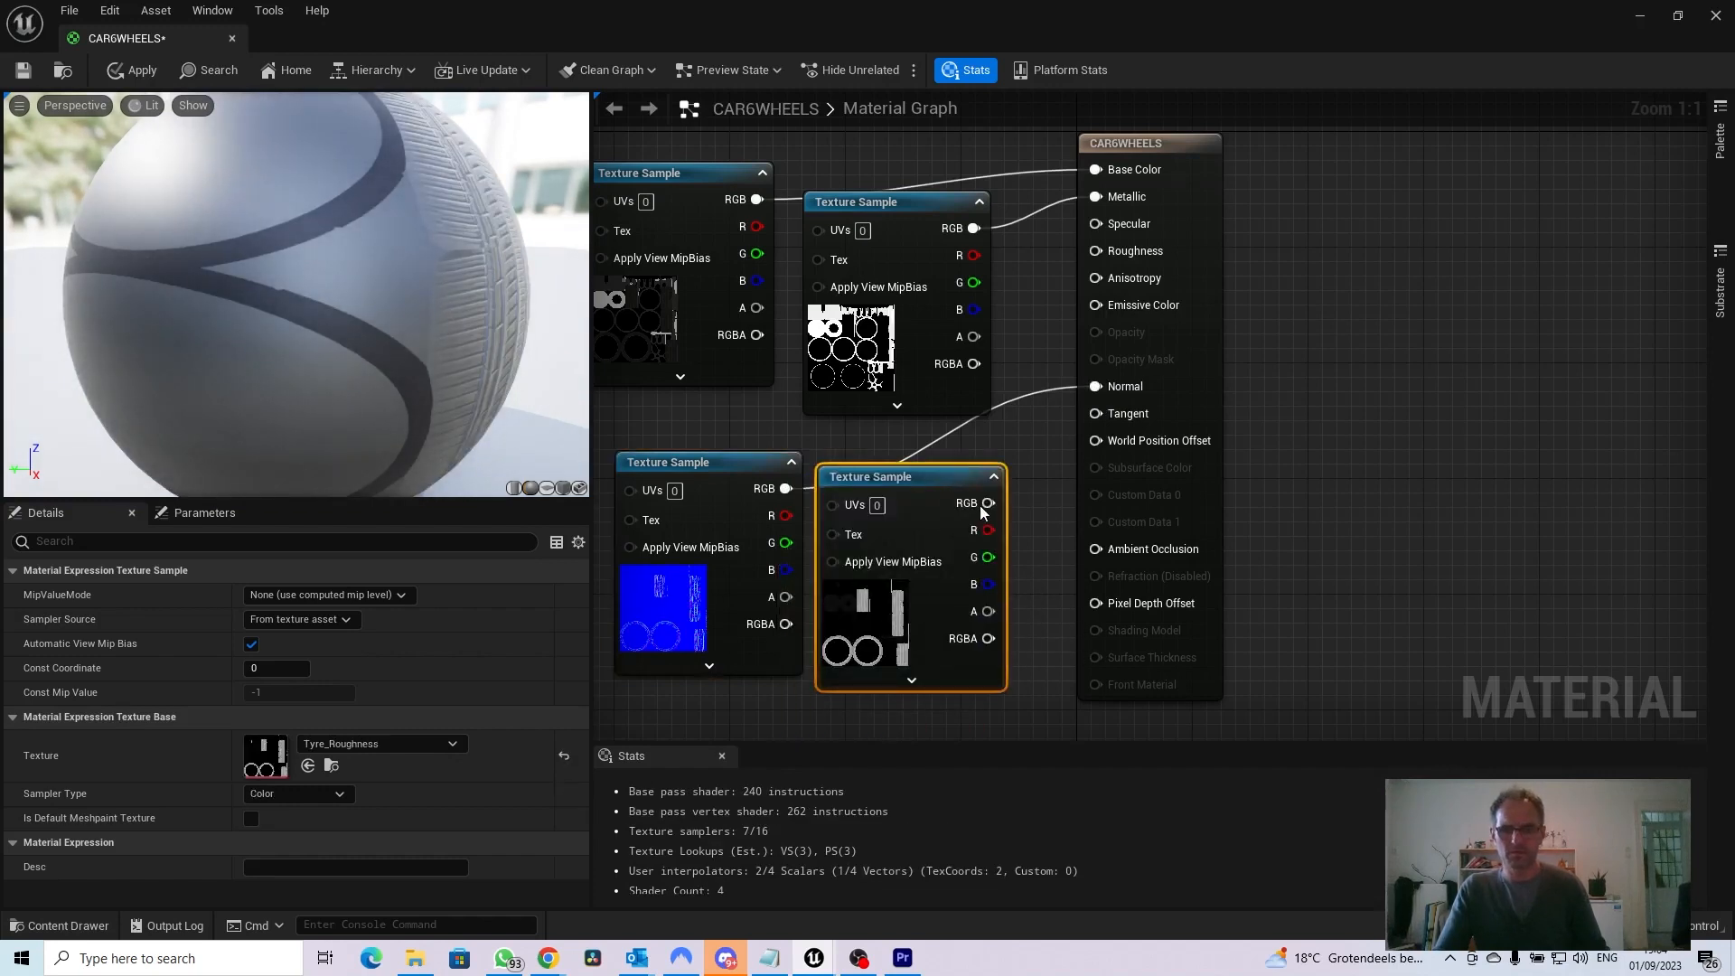
left_click_drag(989, 502, 1094, 254)
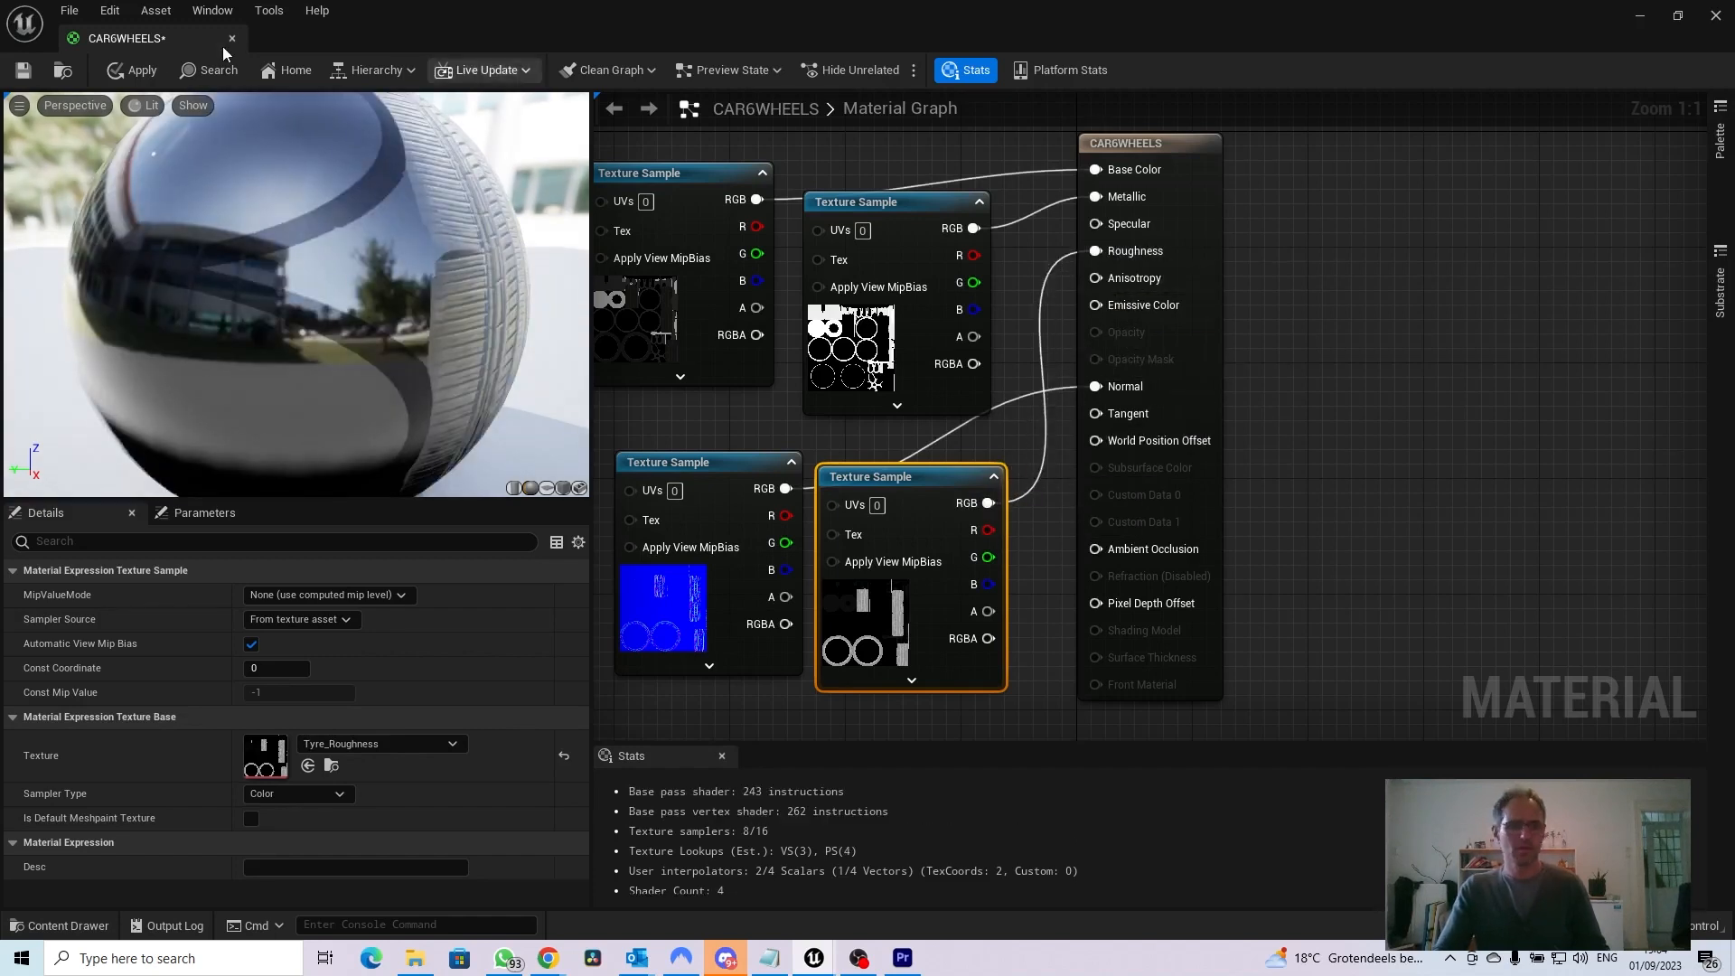
Apply the changes to CAR6WHEELS, save the material and close its editor
left_click(135, 71)
key("ctrl+s")
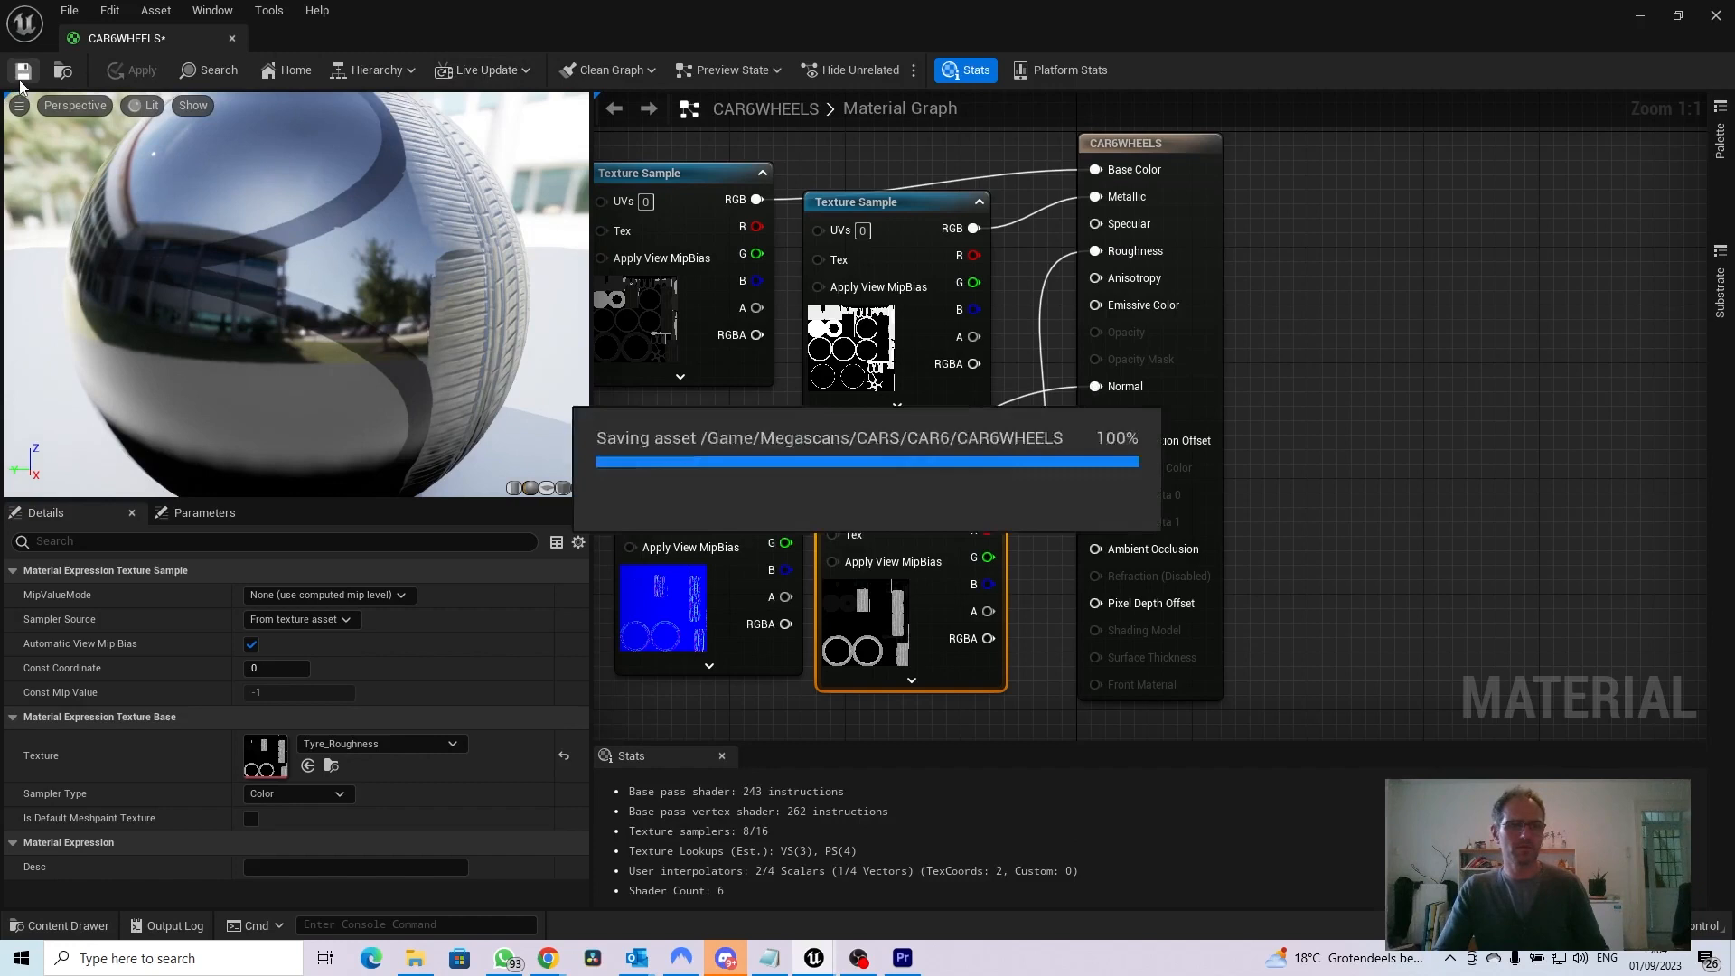
left_click(234, 40)
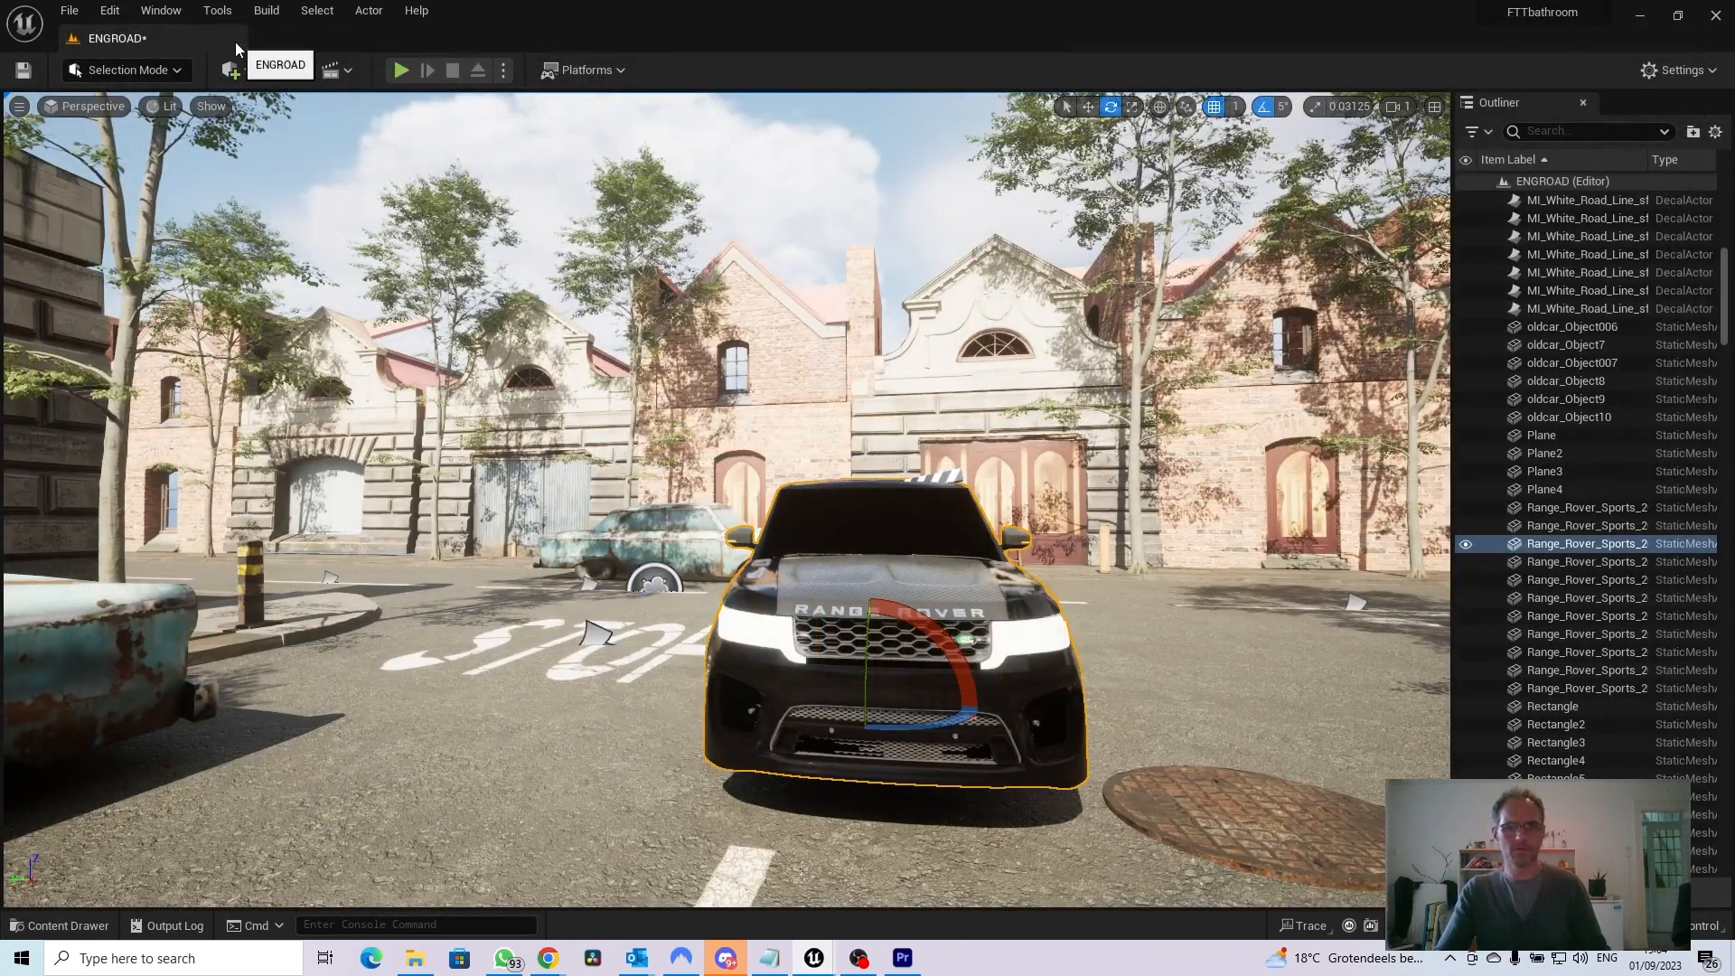
Assign the CAR6WHEELS material to the Range_Rover_Sports_2018_Tyre_1_ mesh, save it, inspect the tyre and close its editor
left_click(60, 925)
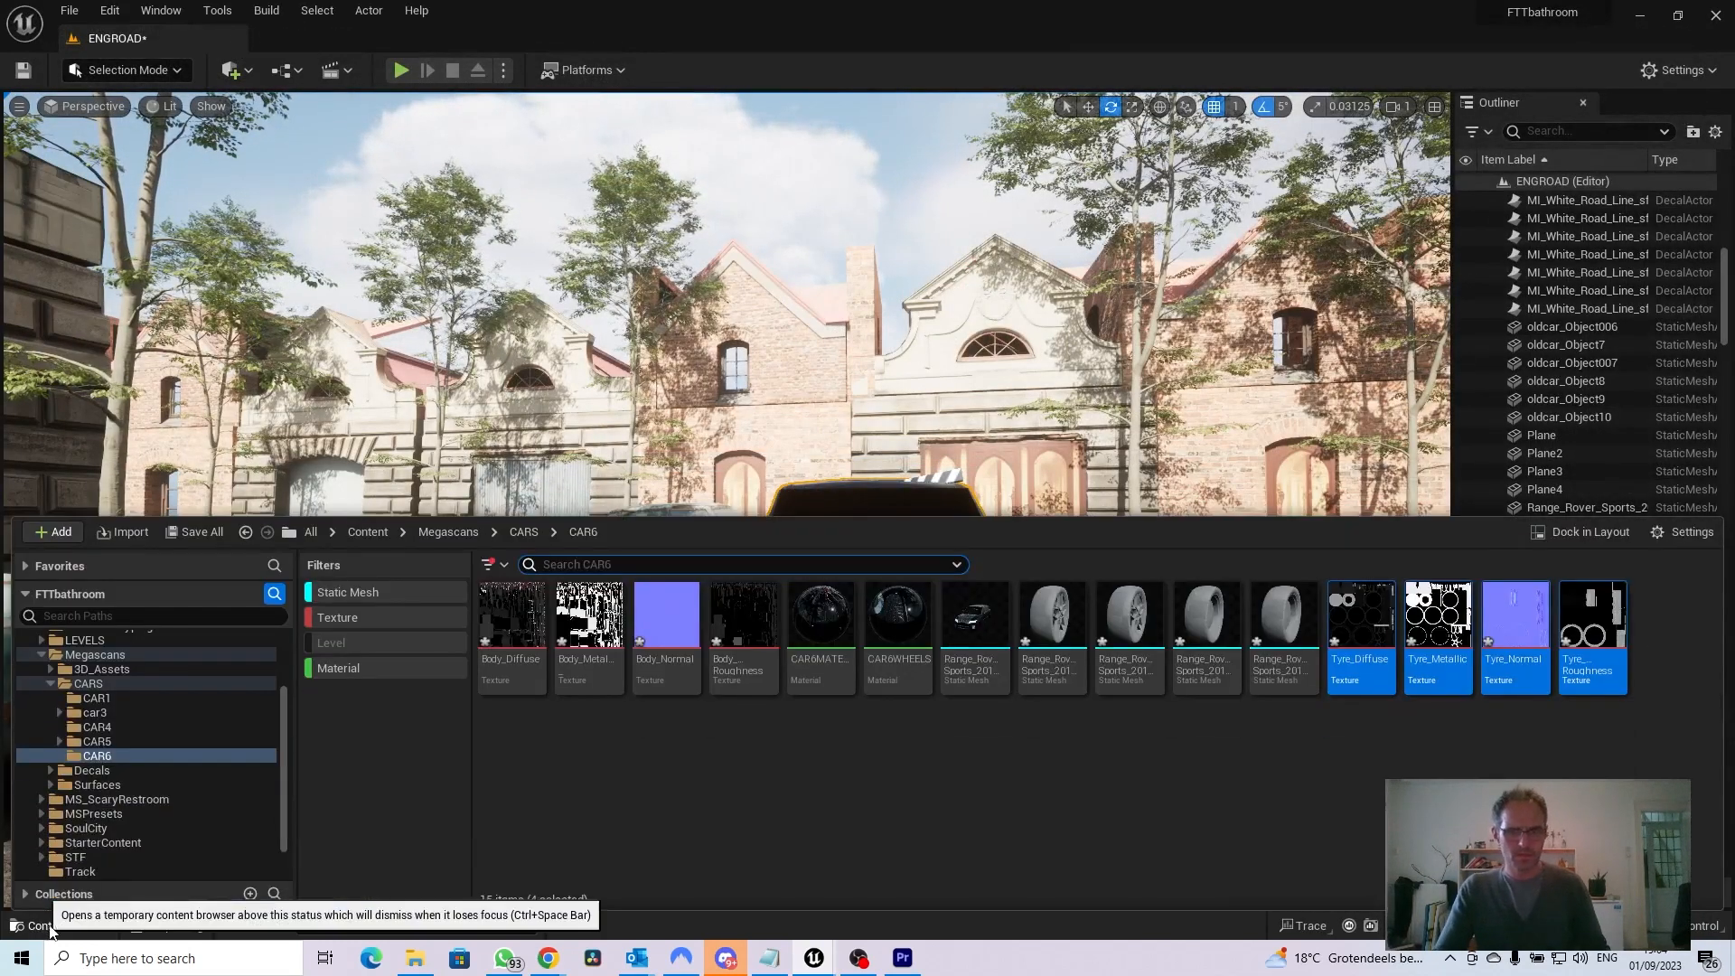
double_click(1069, 625)
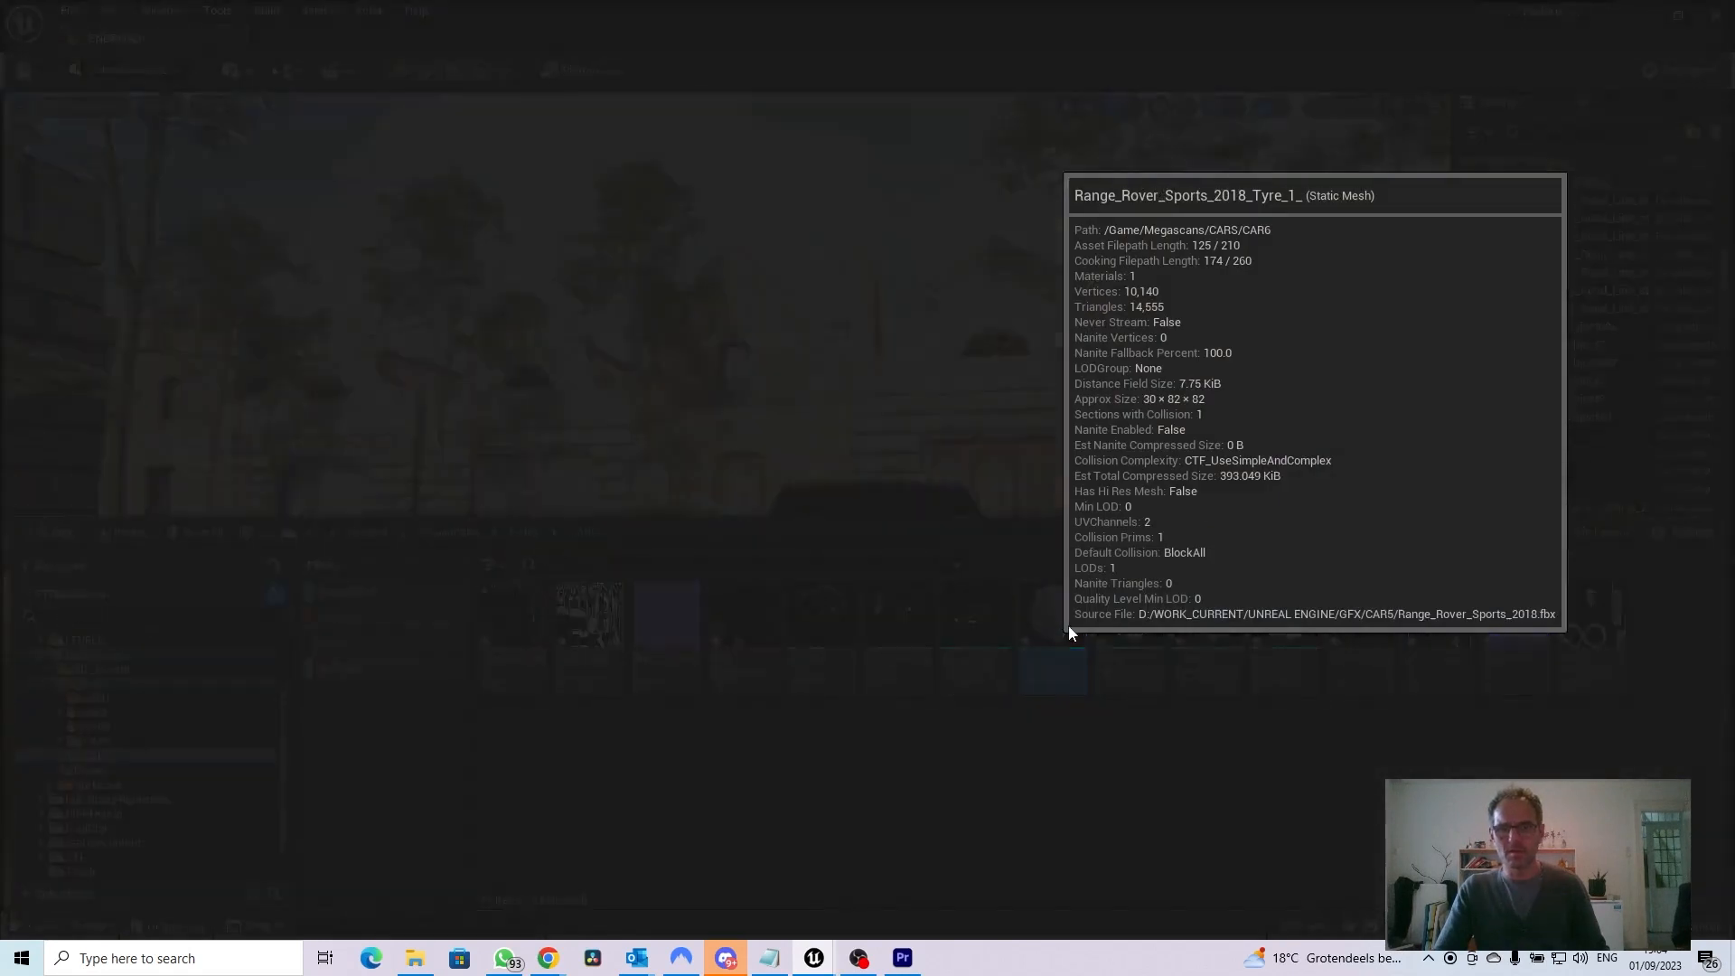
left_click(1538, 217)
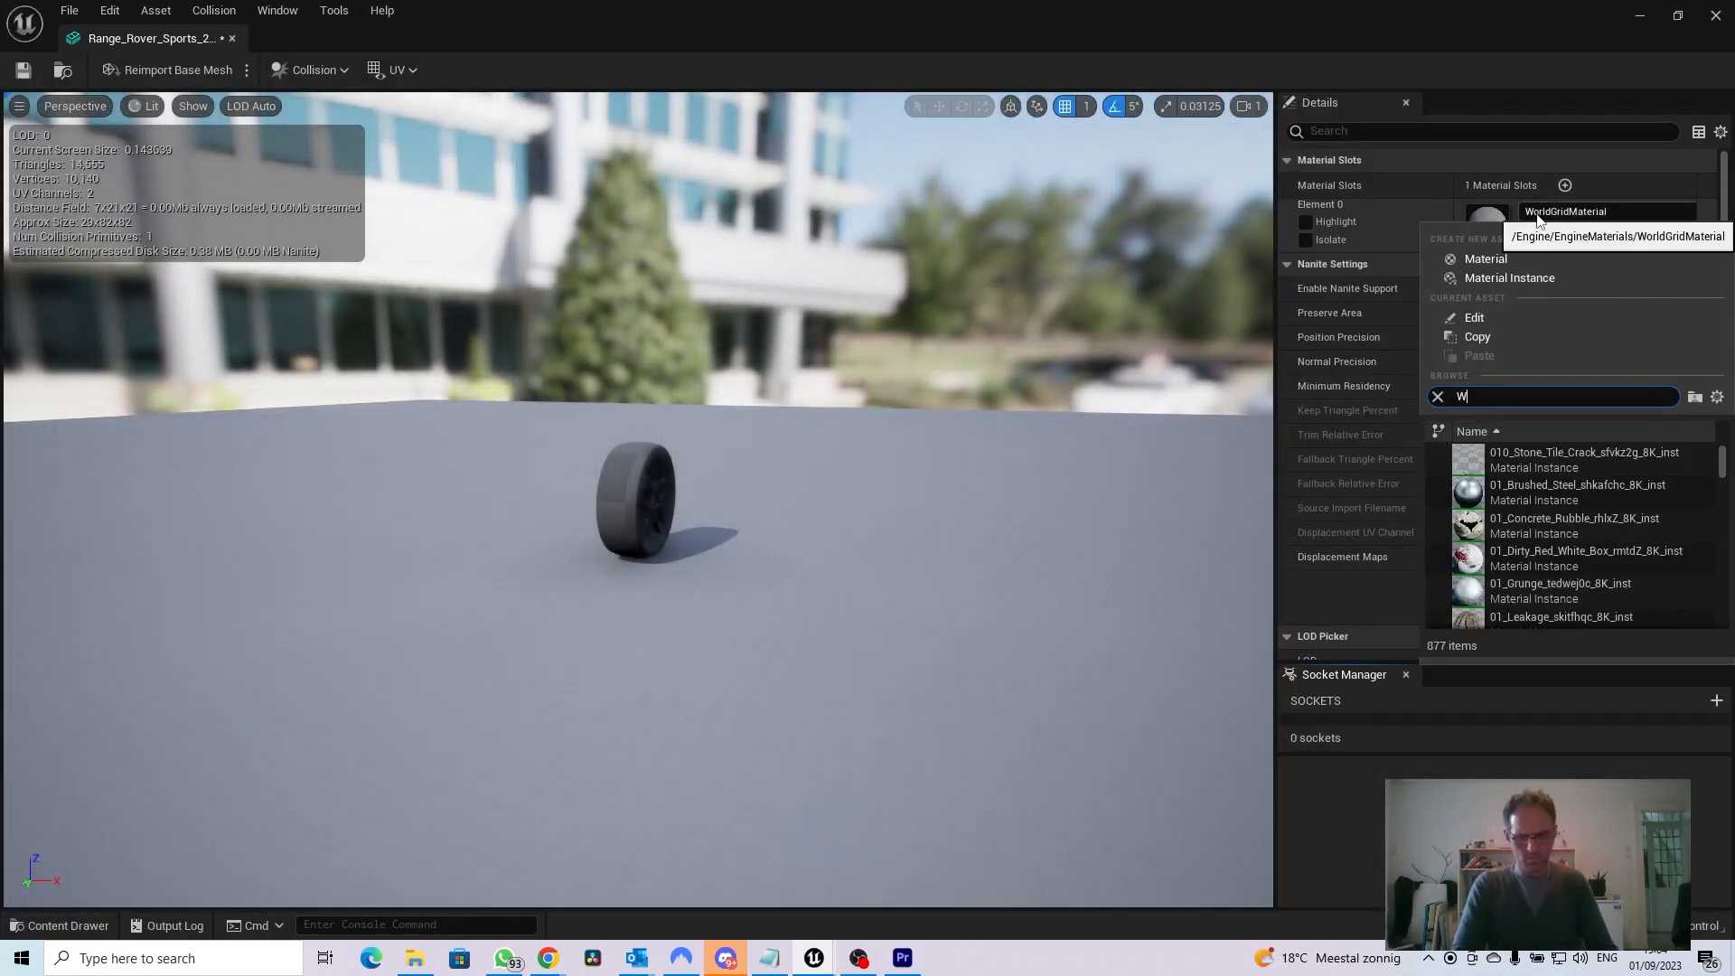
type("WHEELS")
left_click(1499, 465)
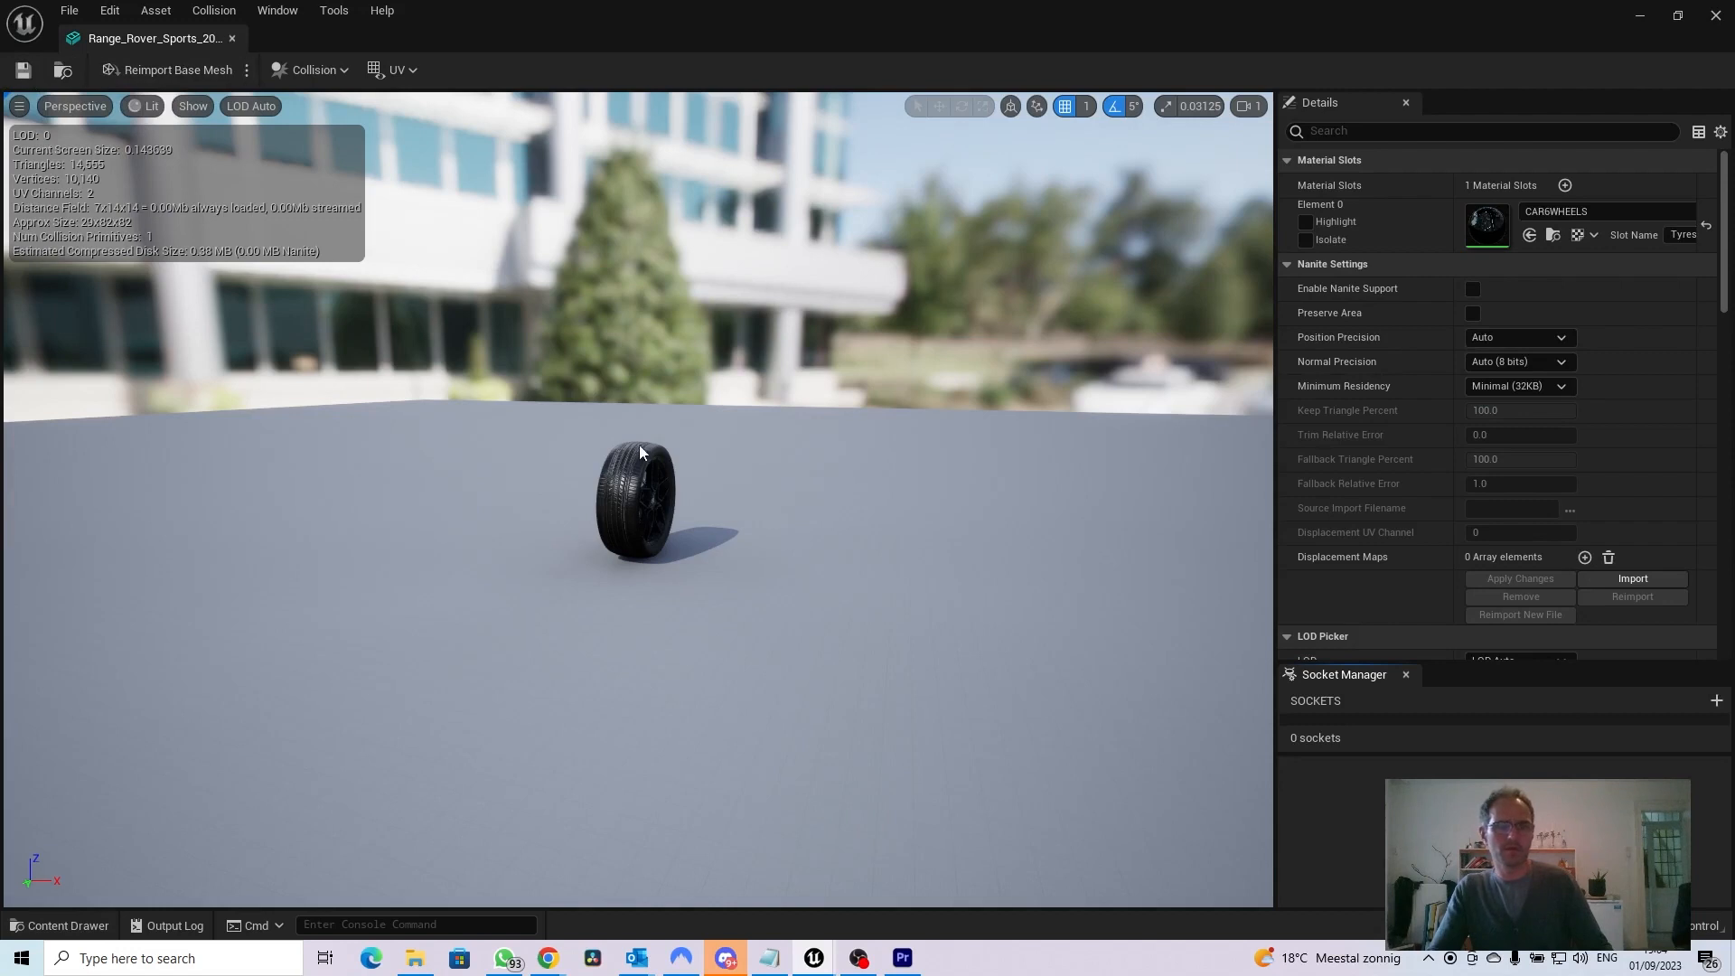
left_click_drag(702, 550, 736, 425)
left_click_drag(516, 350, 517, 506)
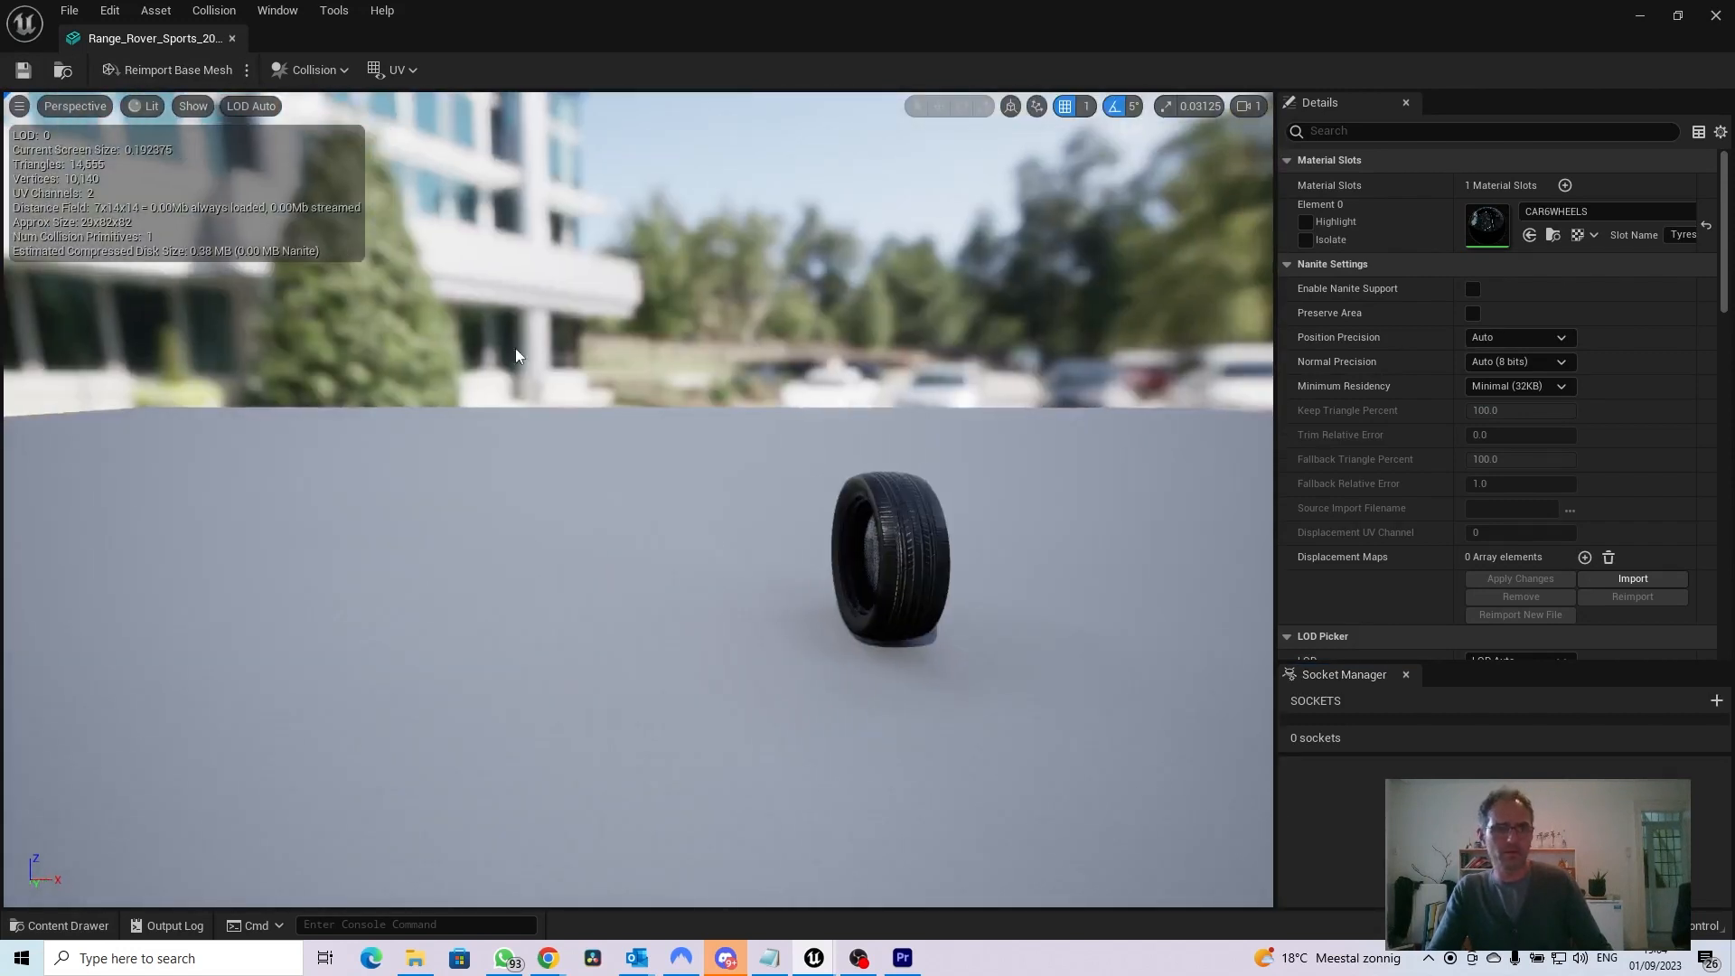
left_click(233, 40)
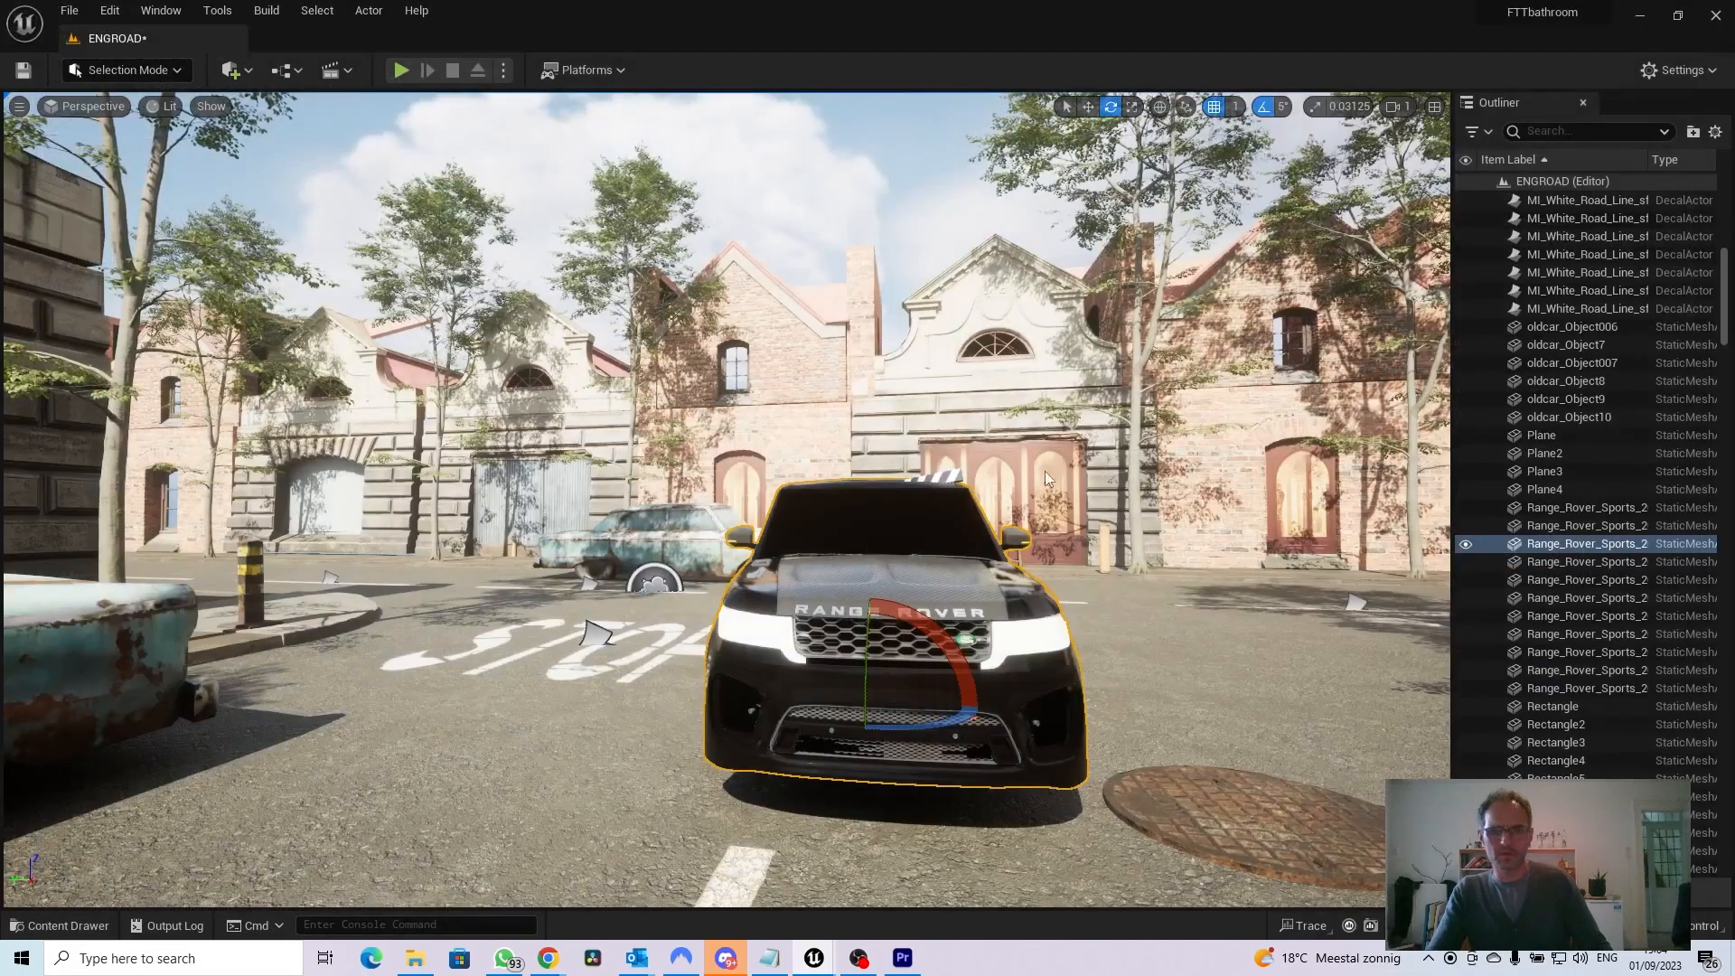
Assign the CAR6WHEELS material to the Range_Rover_Sports_2018_Tyre_1__001 mesh and close its editor
left_click(43, 928)
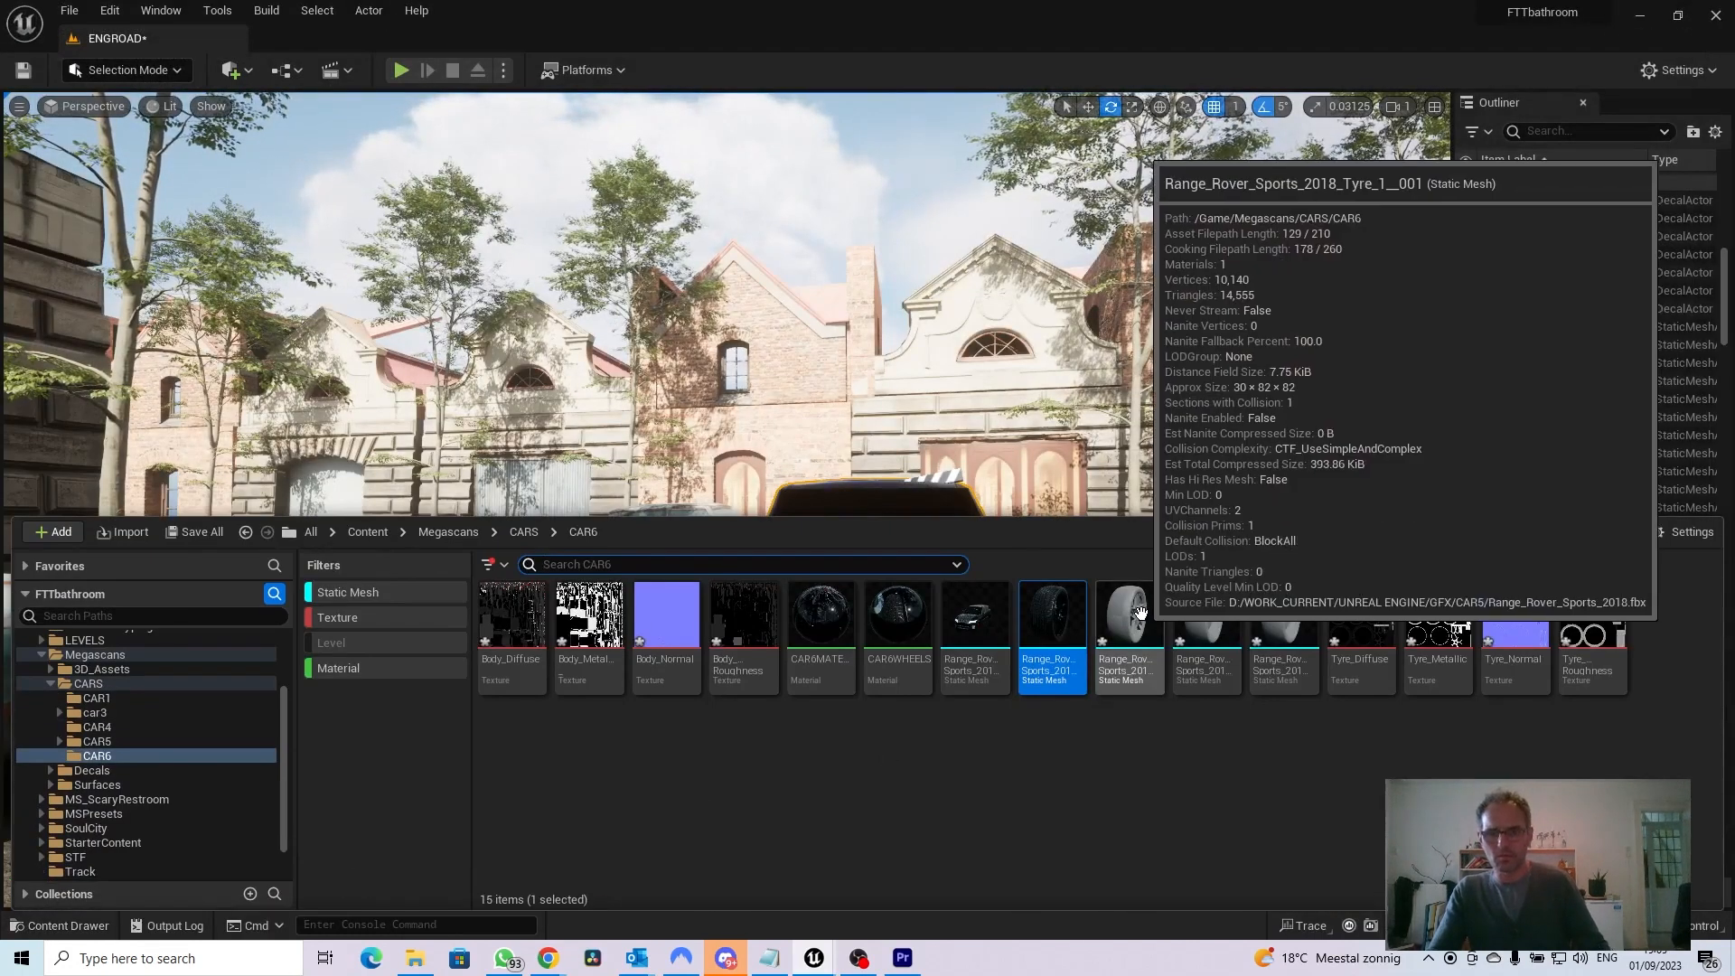
double_click(1141, 614)
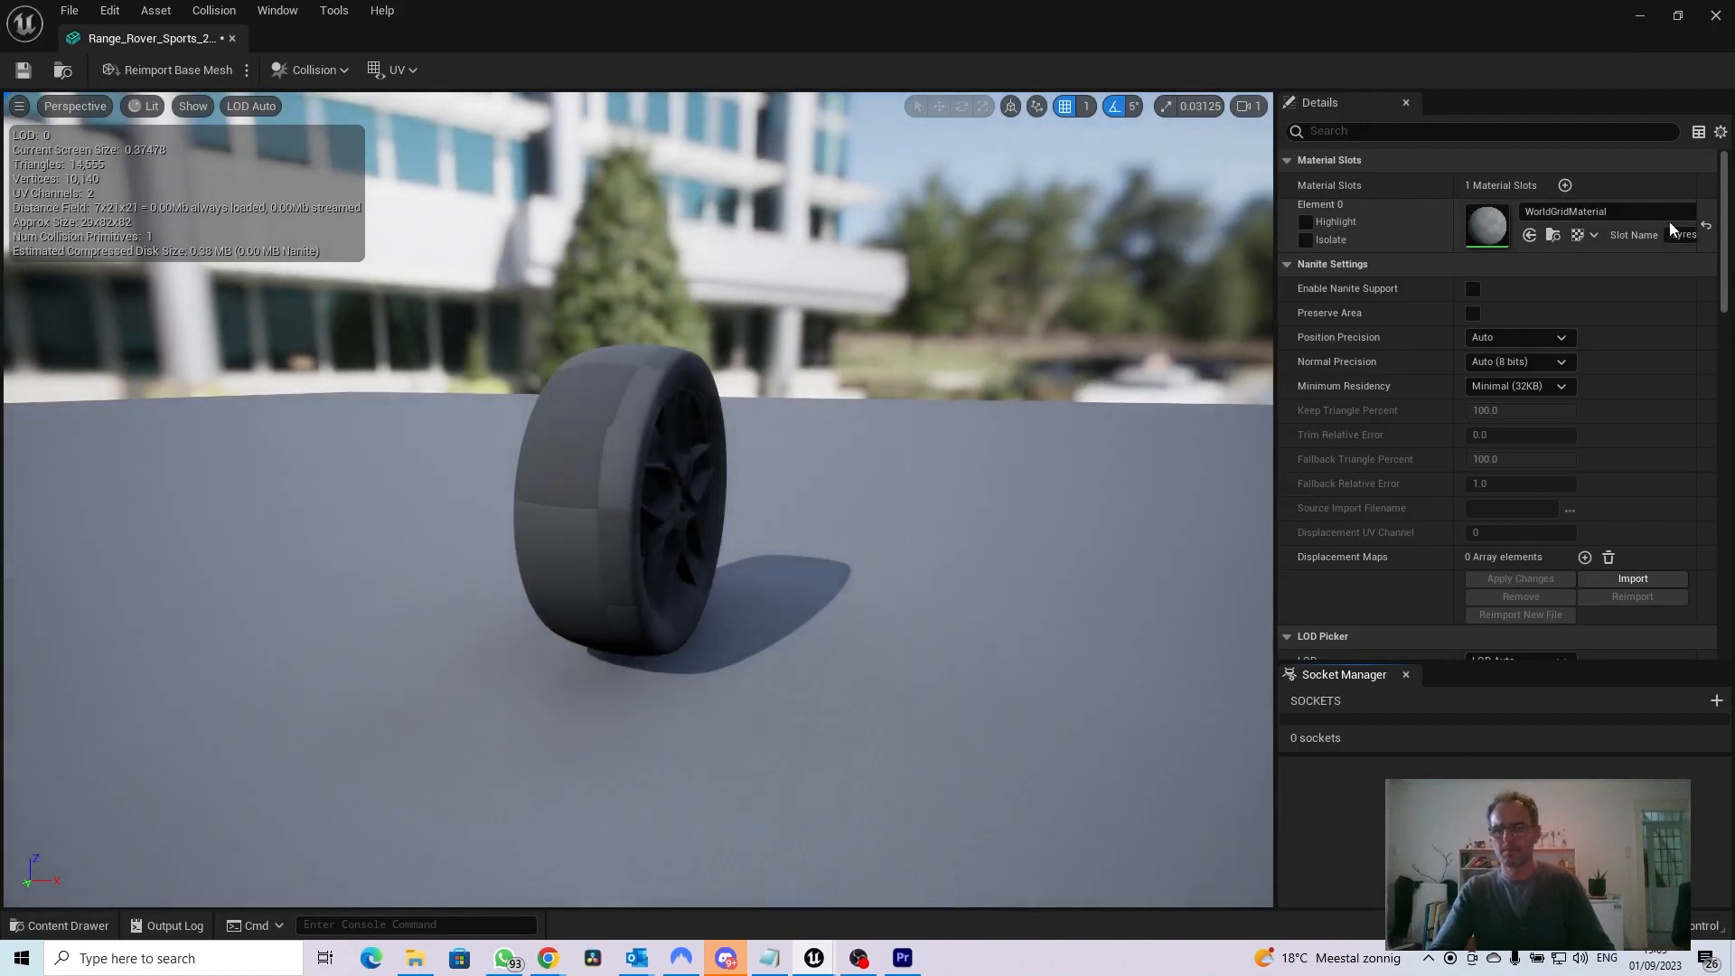
left_click(1597, 215)
type("SHEELS")
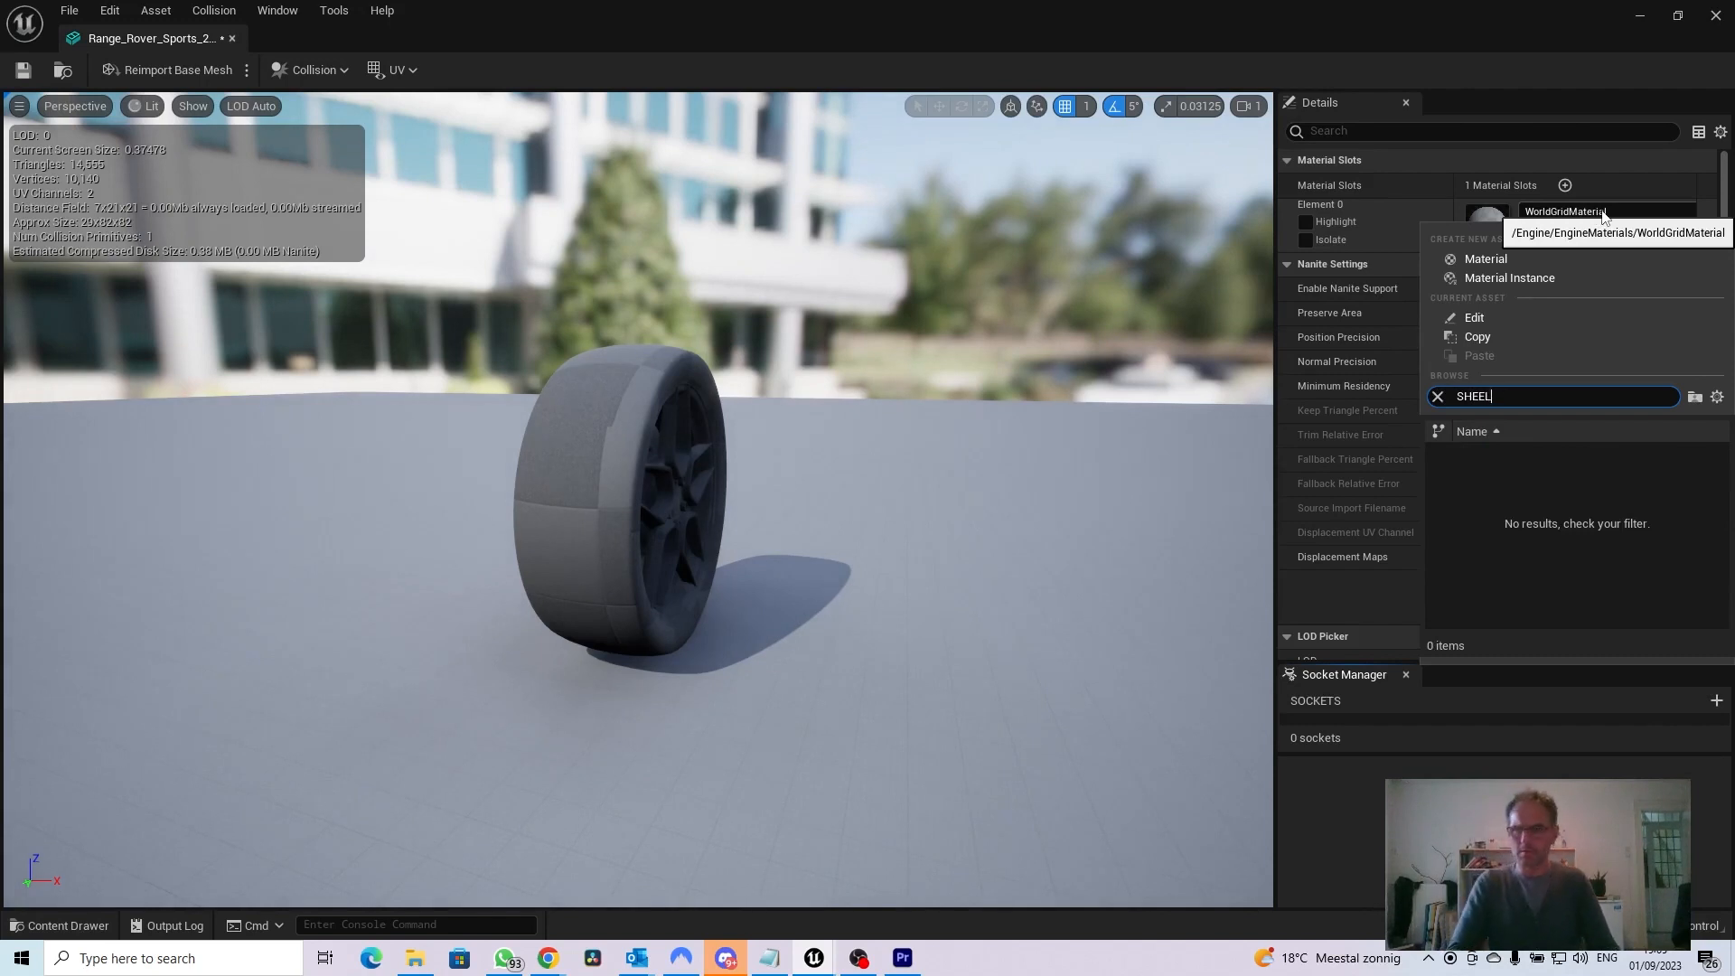
key("BackSpace")
type("WHE")
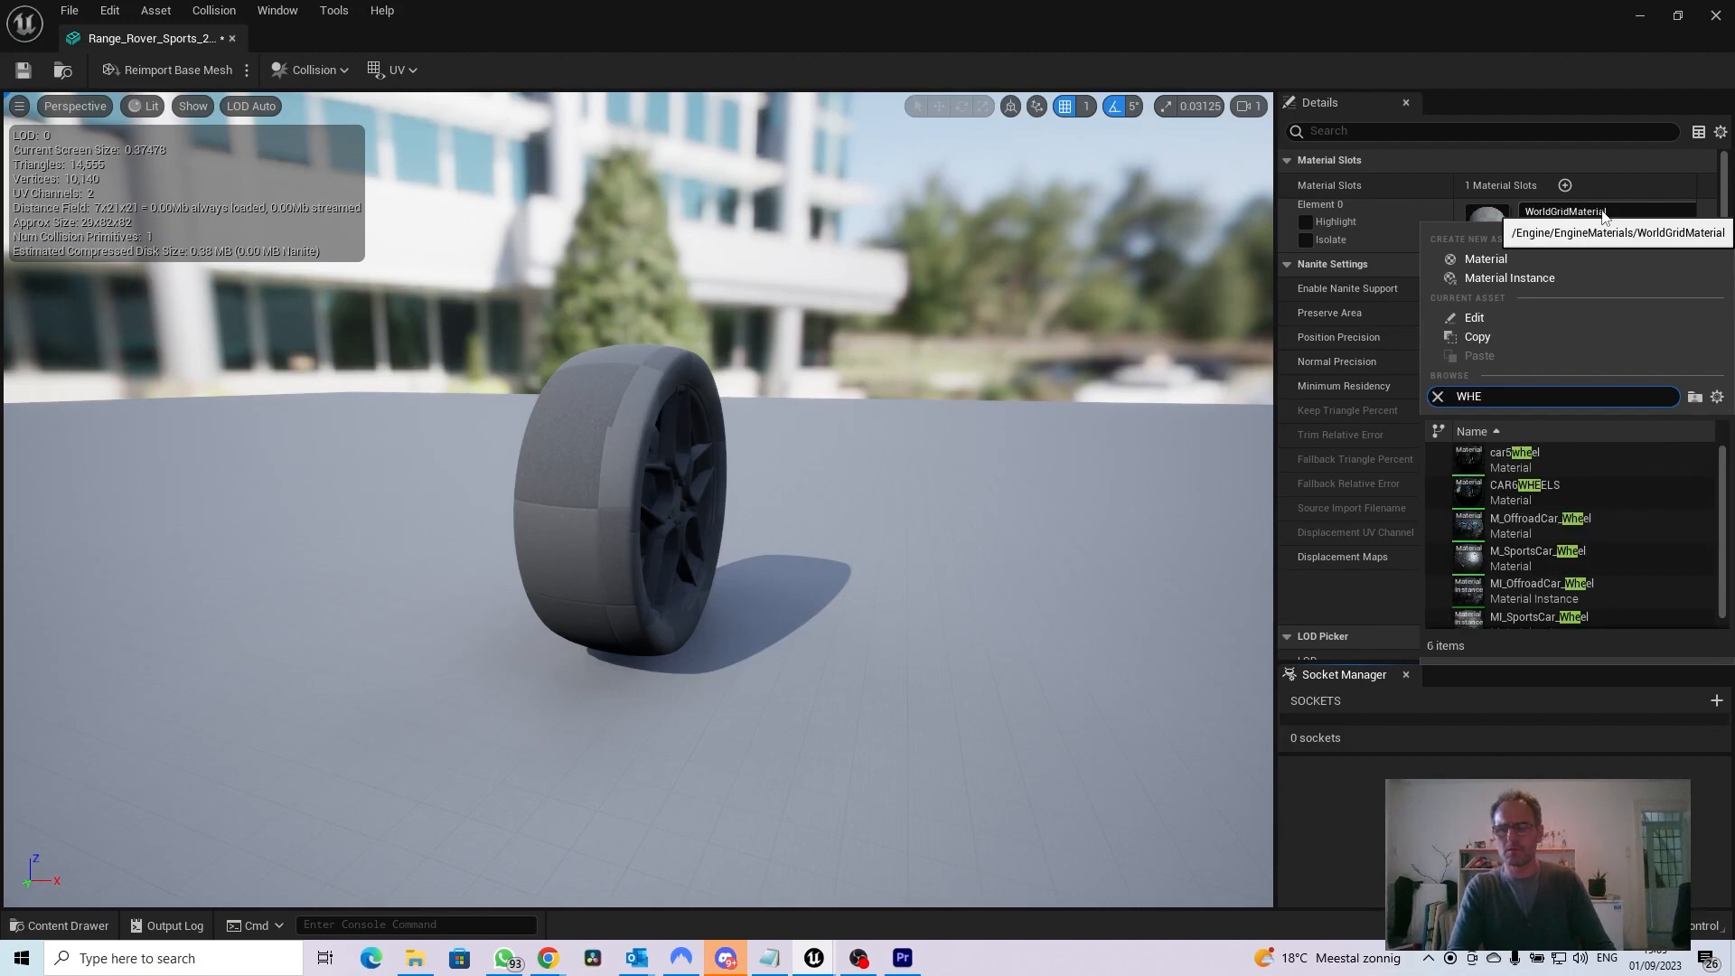
type("LLELS")
left_click(1507, 457)
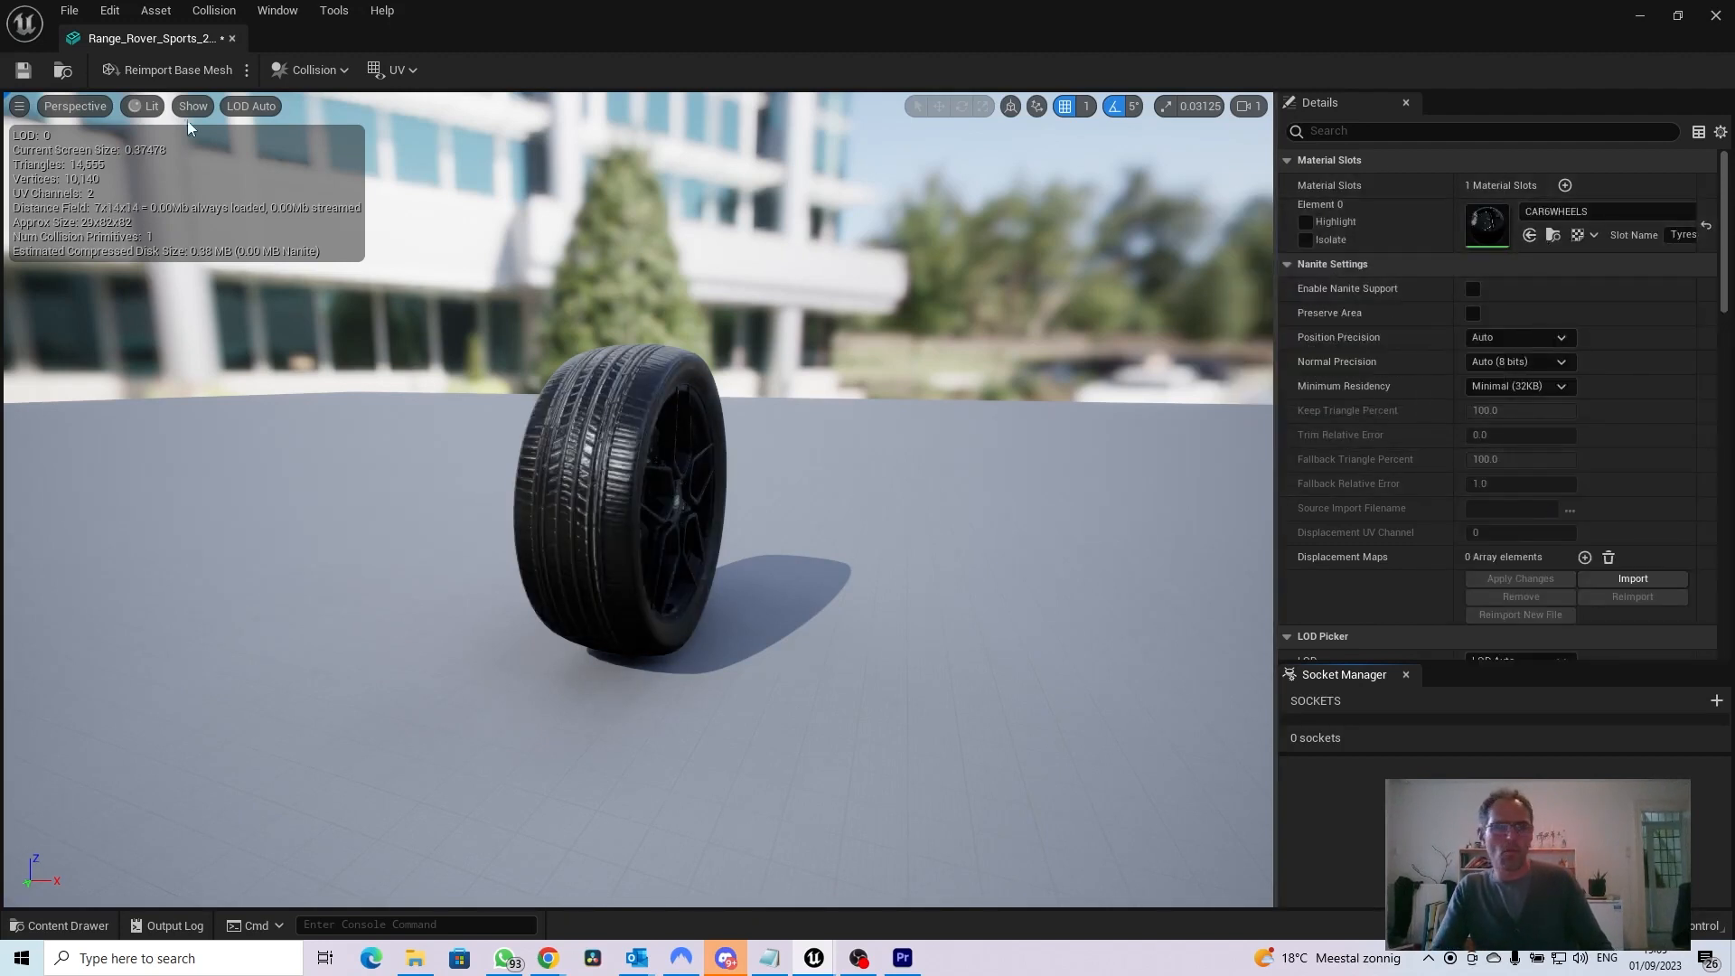
left_click(232, 38)
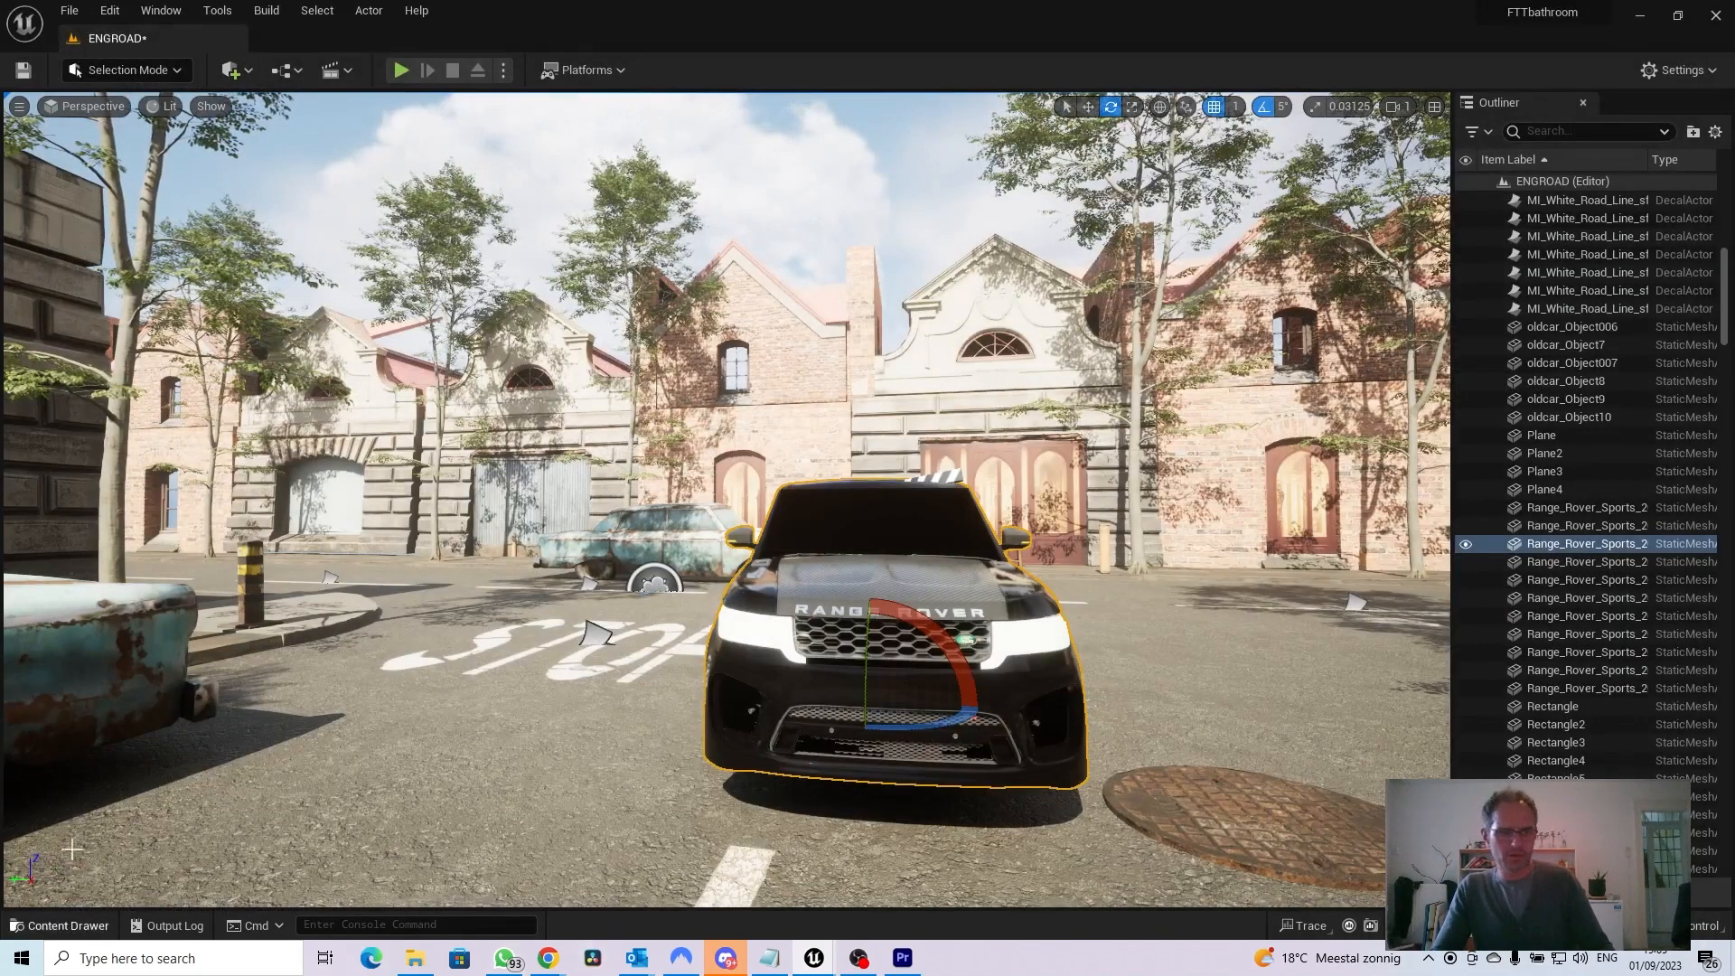
Assign CAR6WHEELS to the third tyre mesh in the CAR6 folder, save the mesh and close its editor
left_click(67, 927)
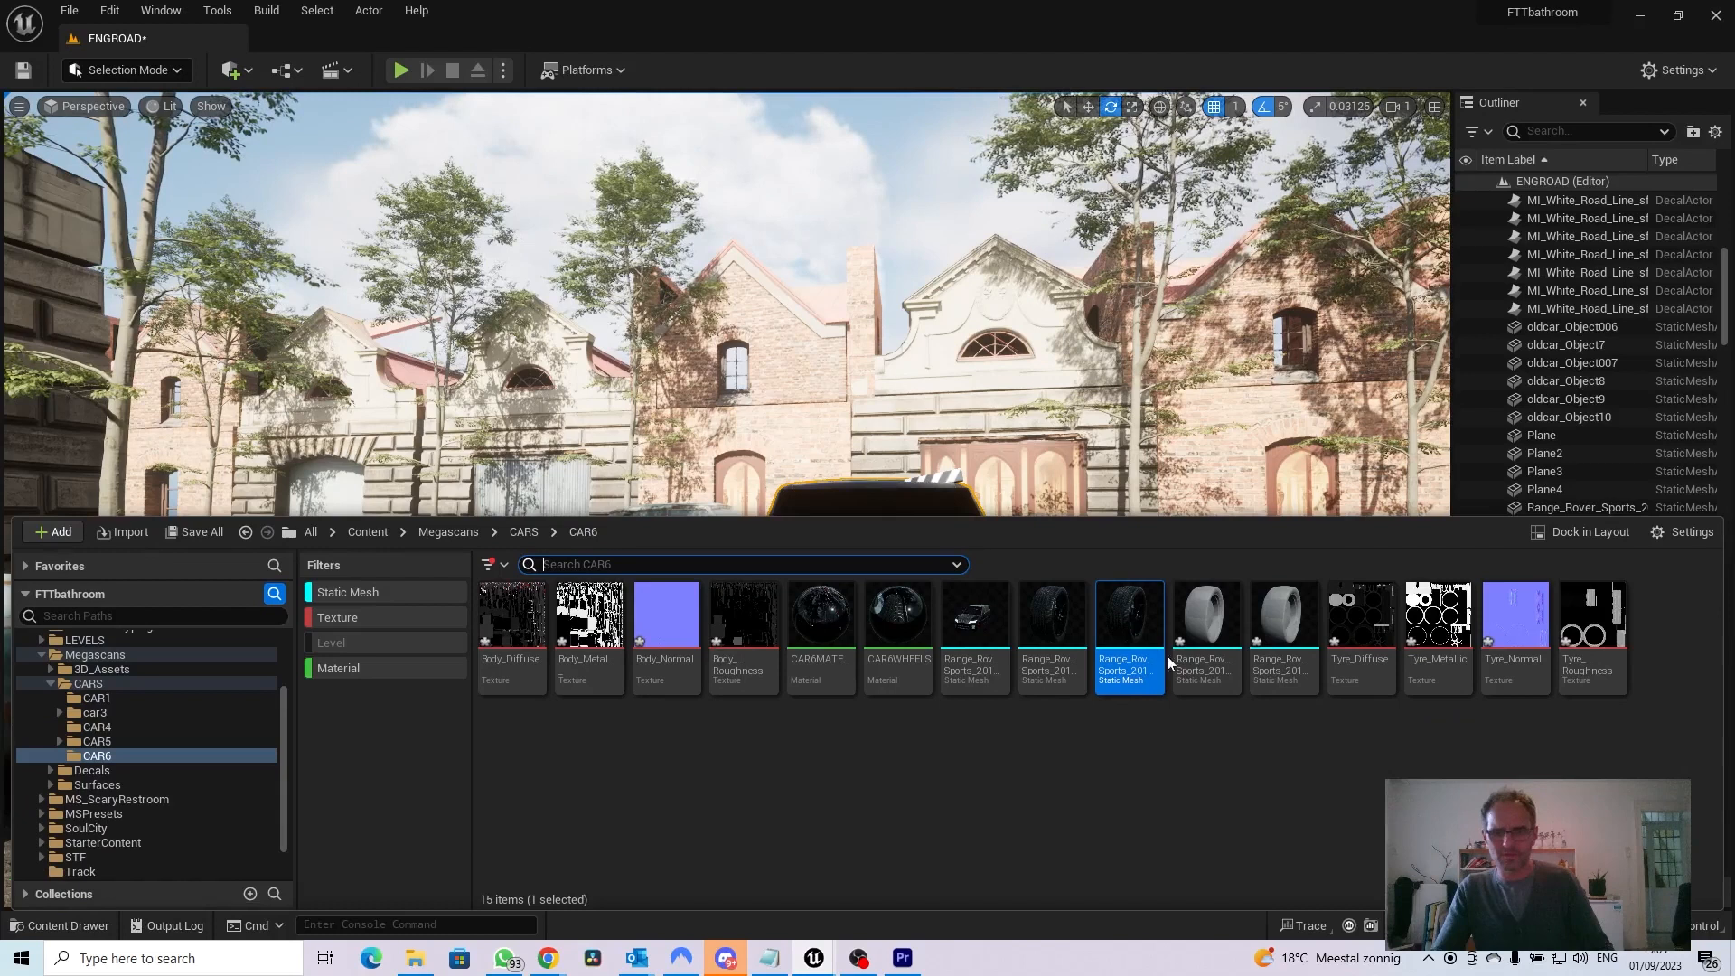
double_click(1209, 627)
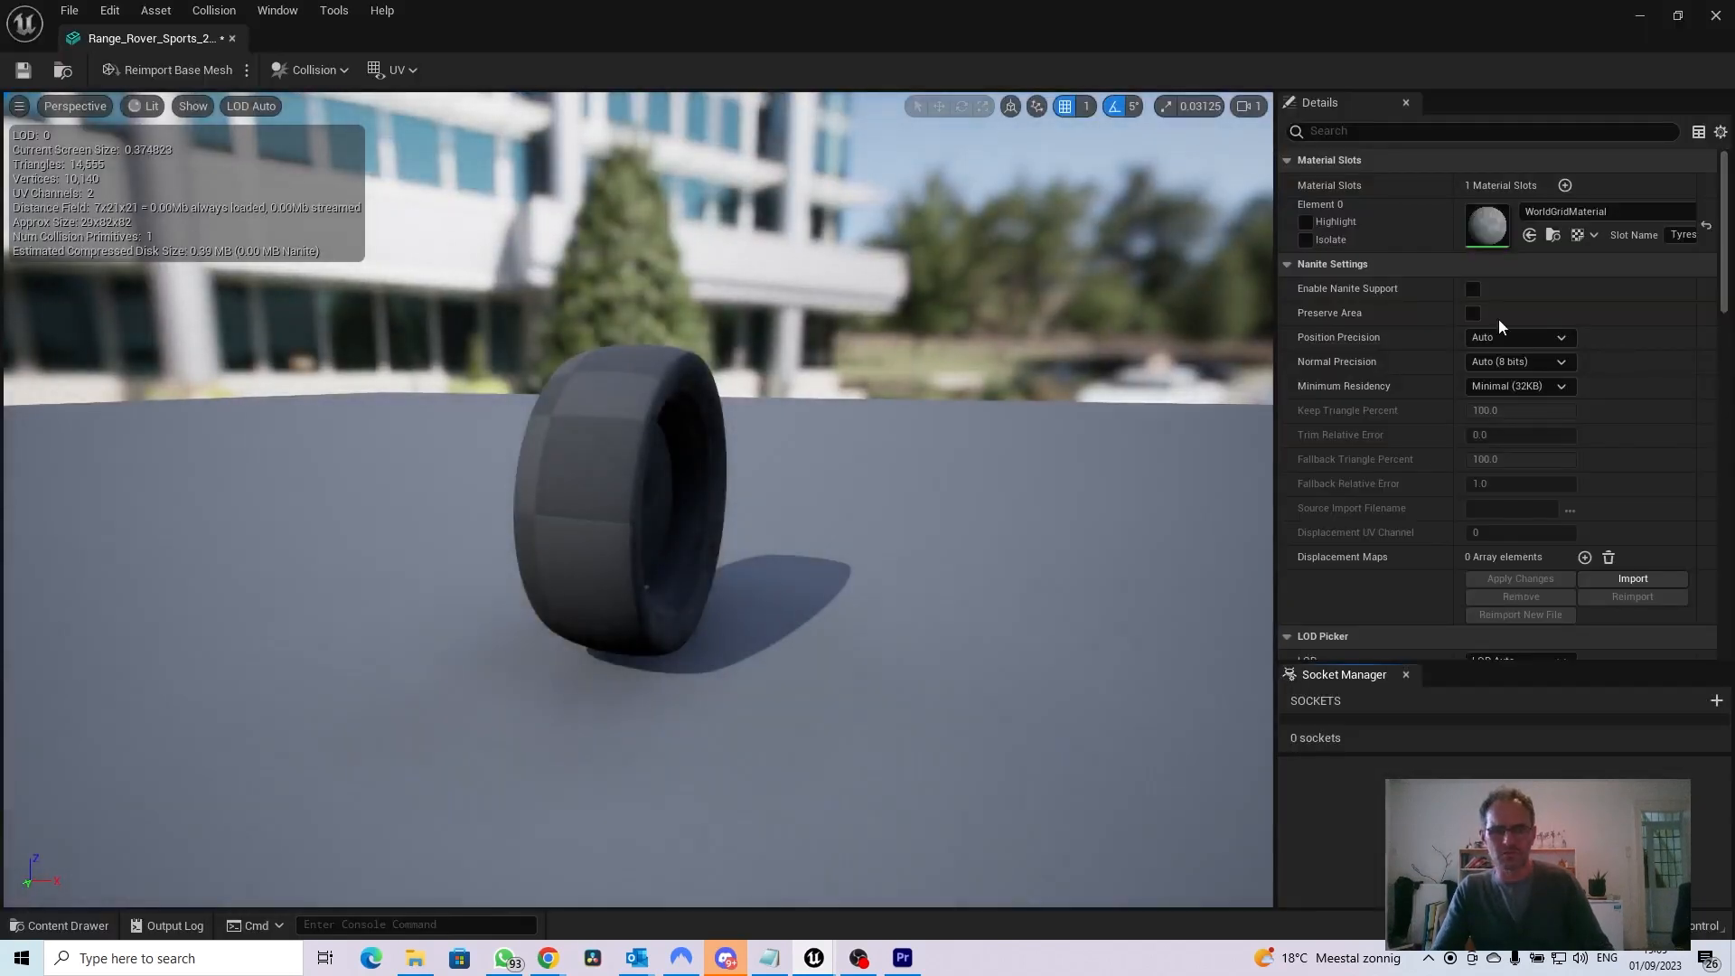
left_click(1558, 212)
type("WE")
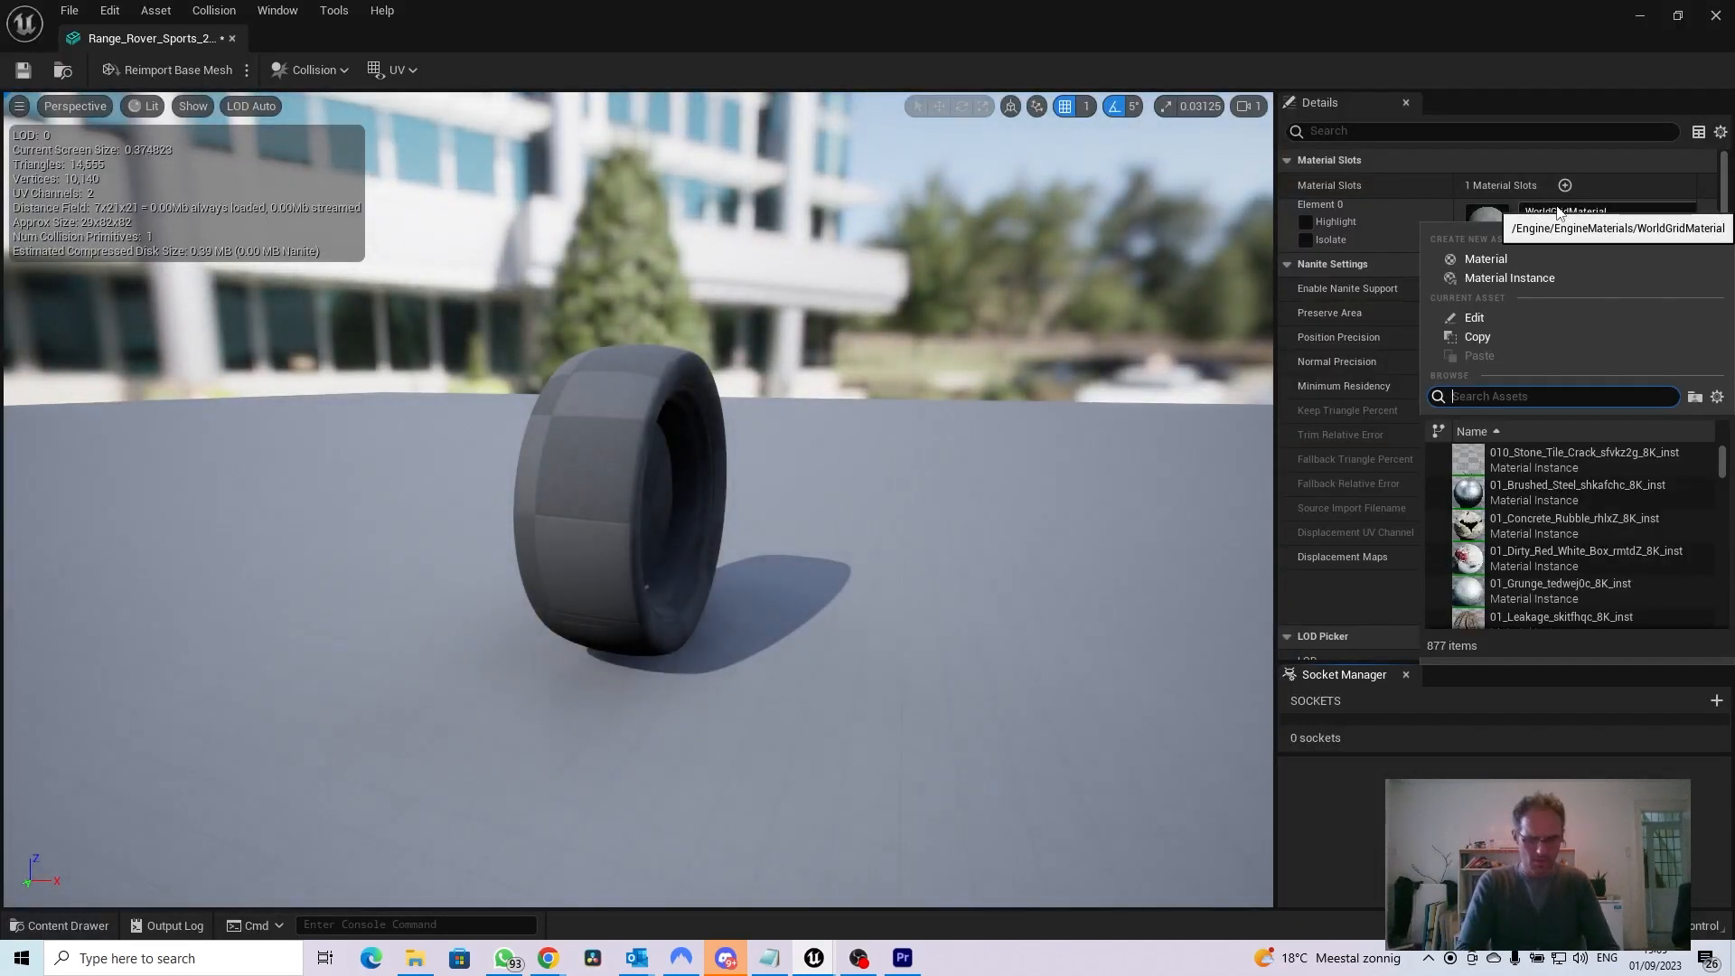
type("ELS")
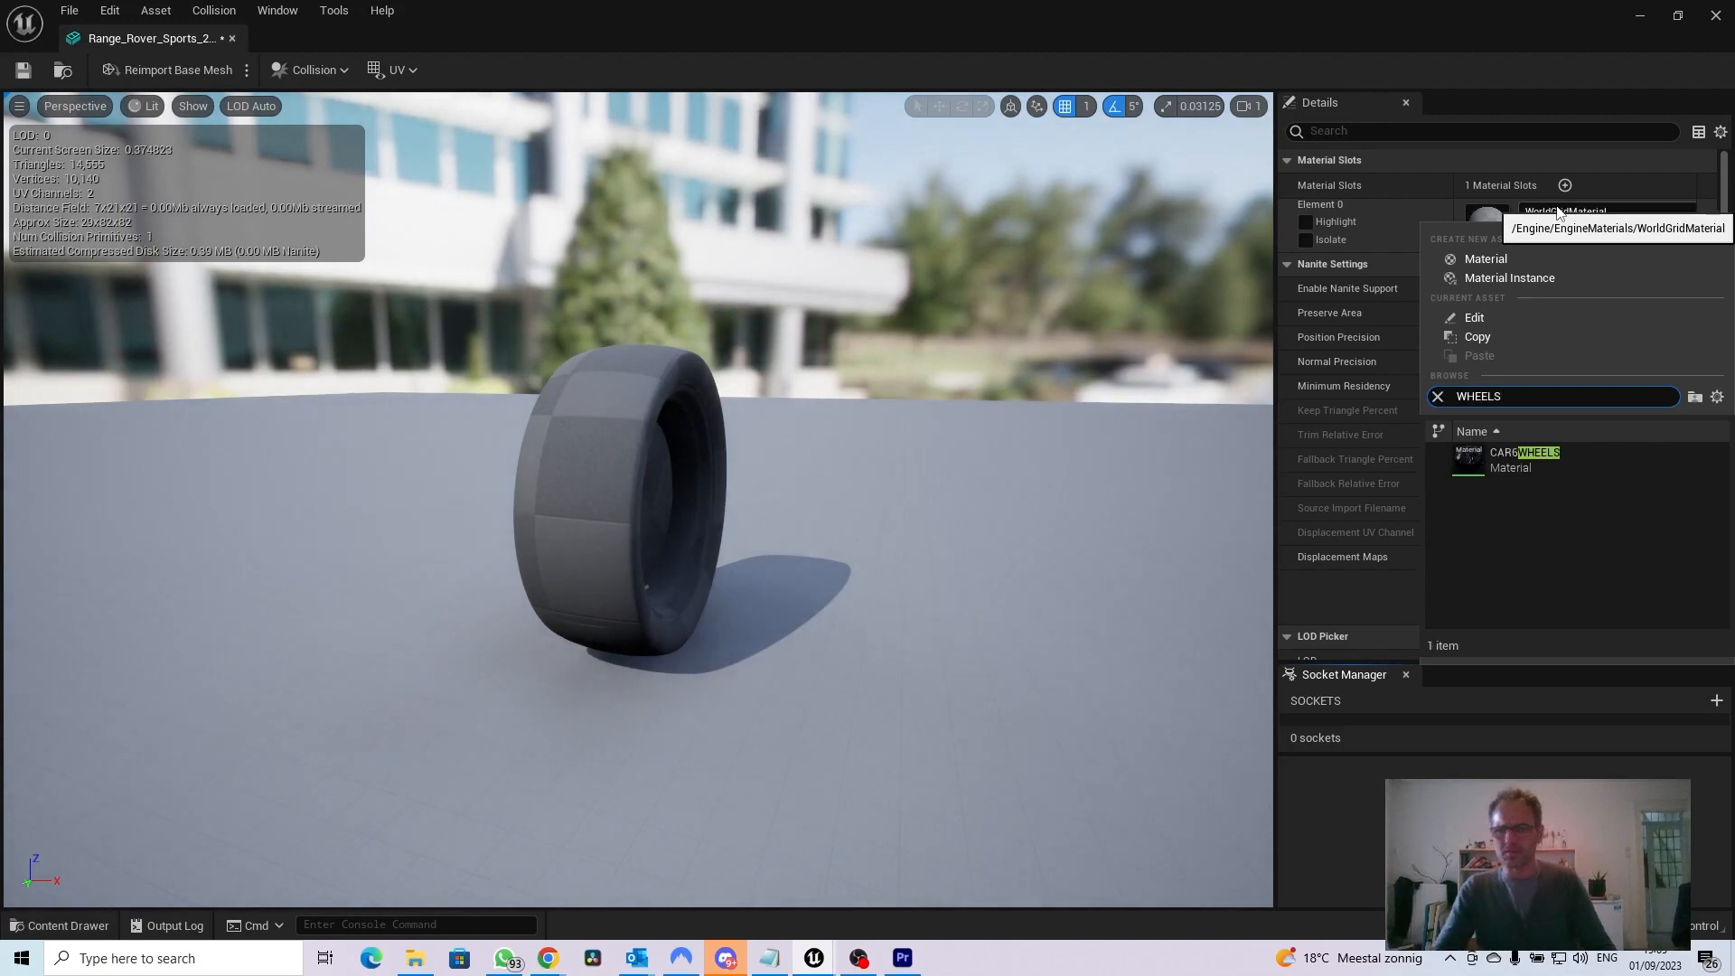
left_click(1492, 461)
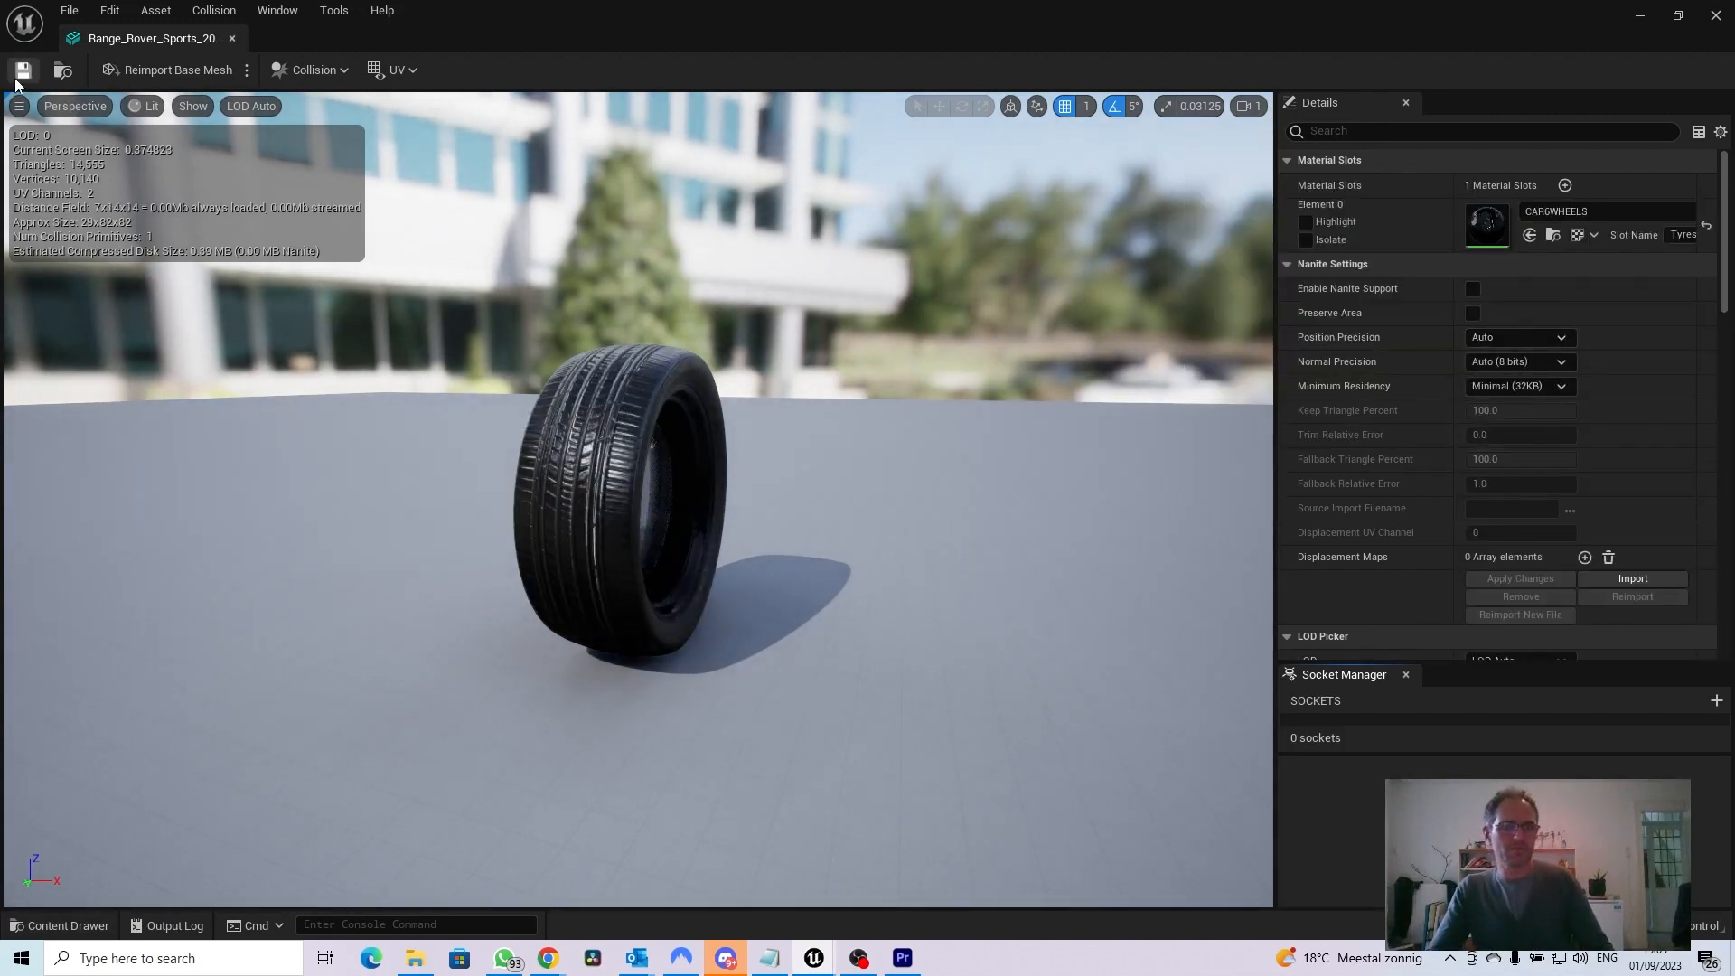
left_click(232, 38)
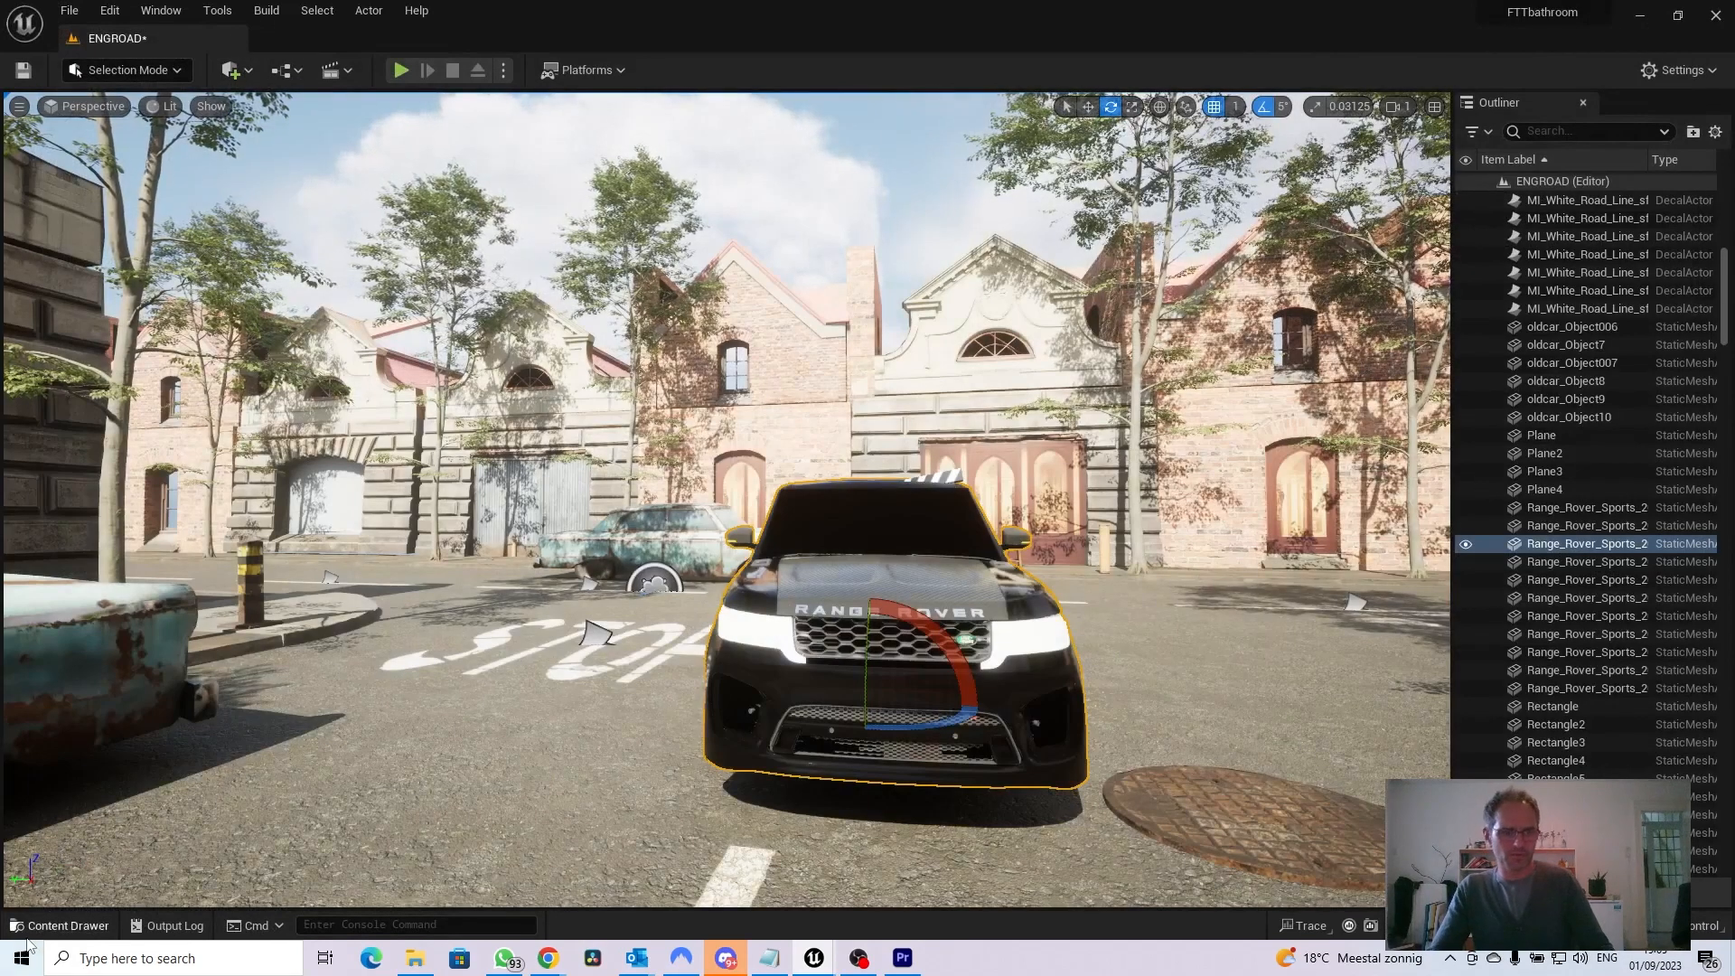
Assign CAR6WHEELS to the Range_Rover_Sports_2018_Tyre_1__003 mesh, save it and close its editor
left_click(59, 926)
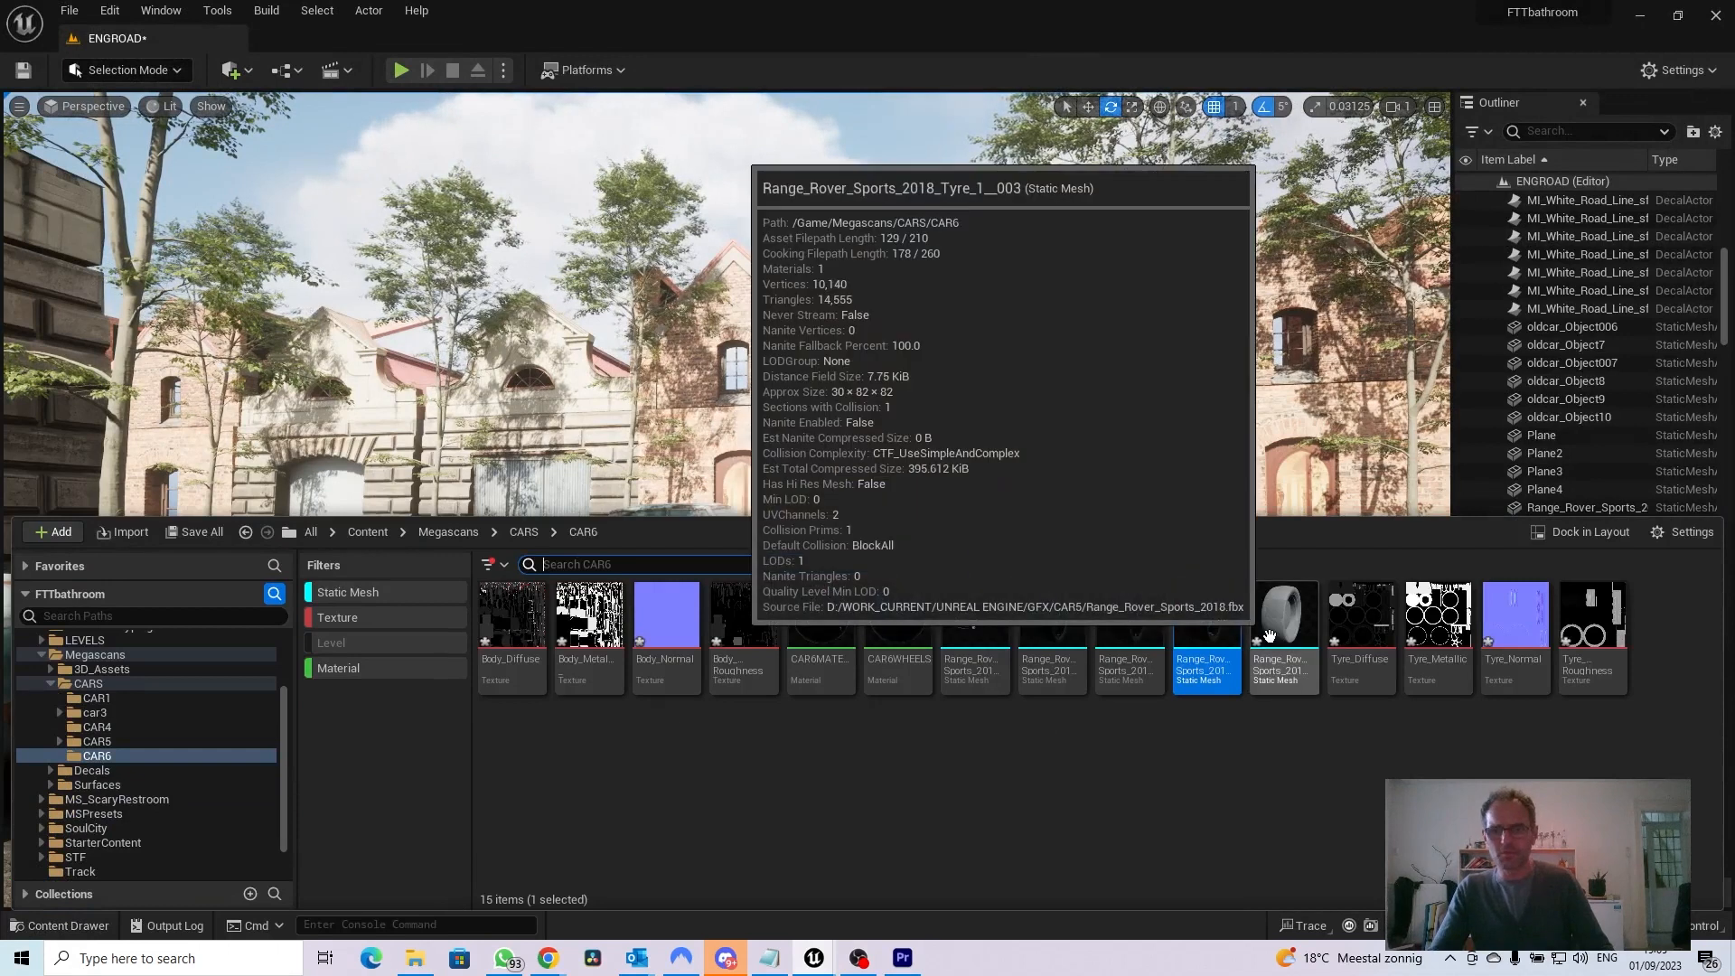
double_click(1285, 627)
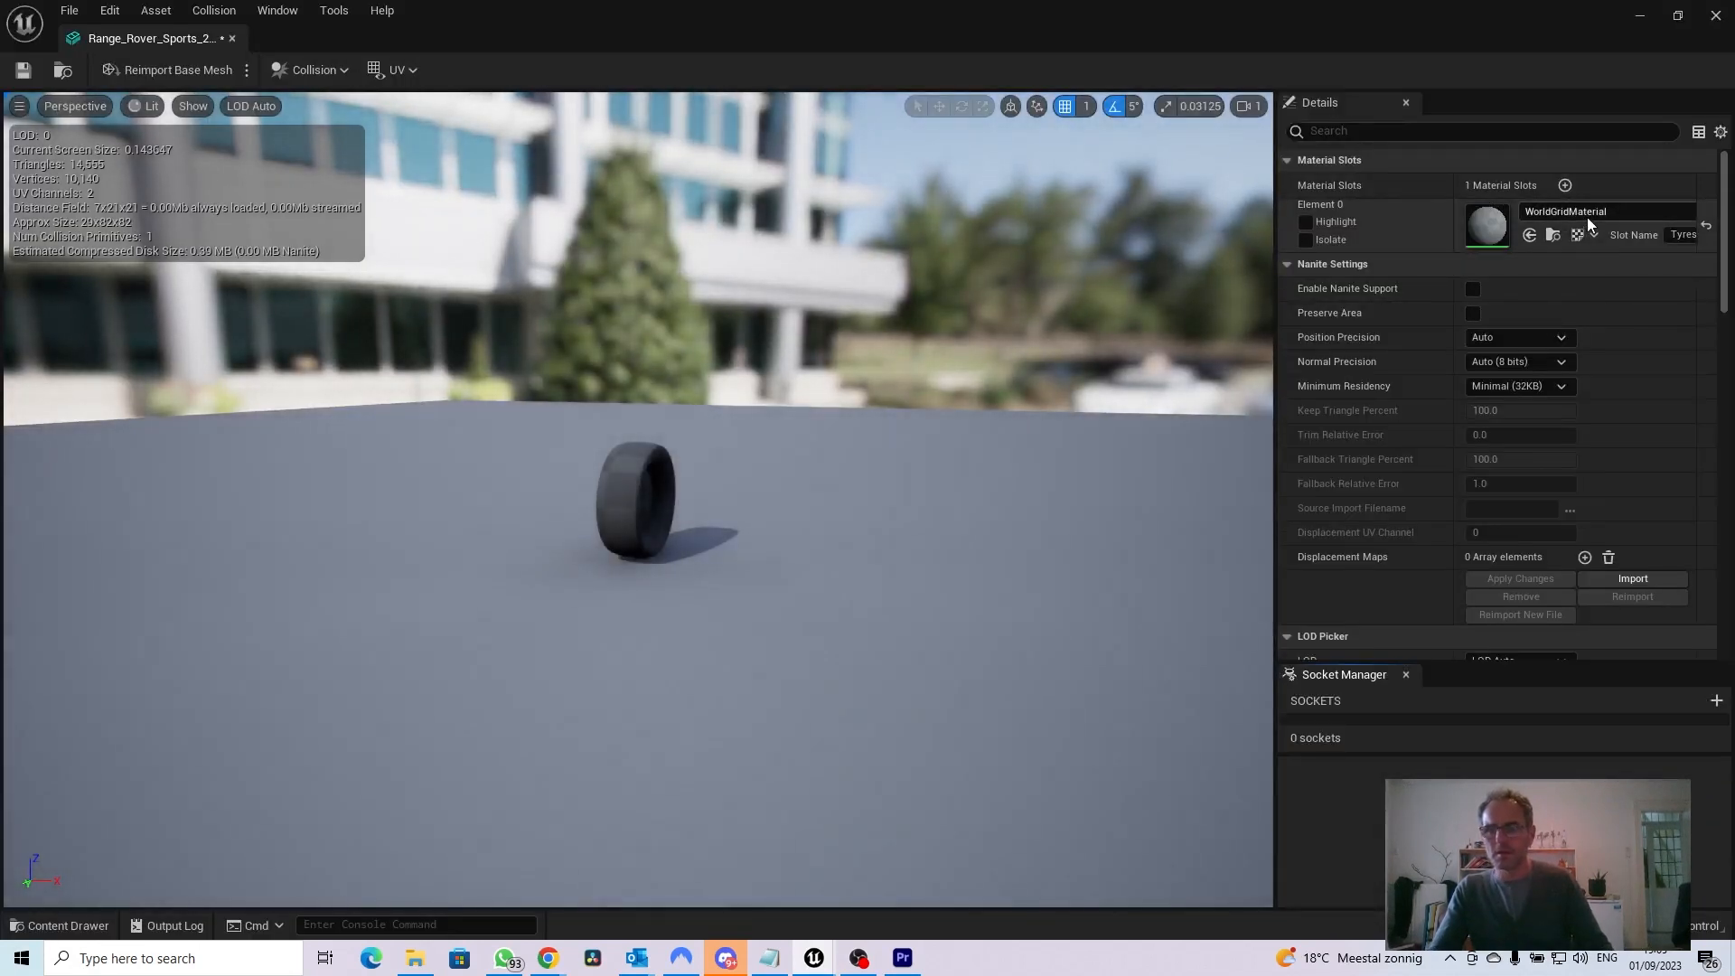
left_click(1587, 217)
type("WHEEL")
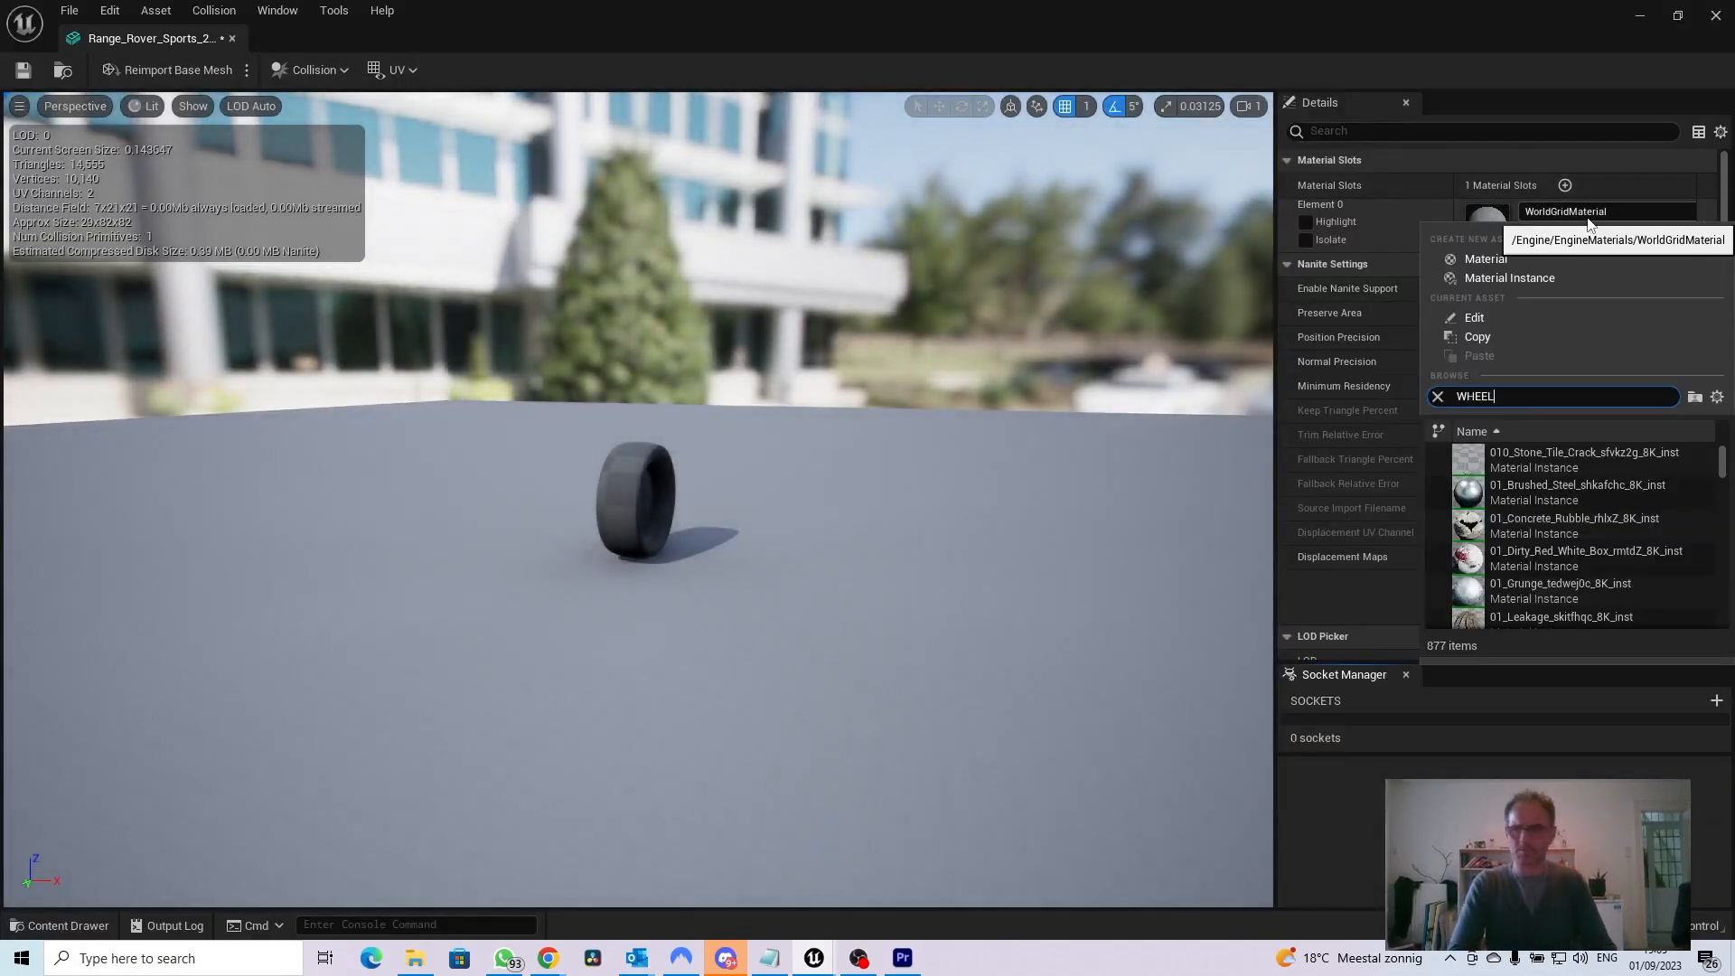
type("S")
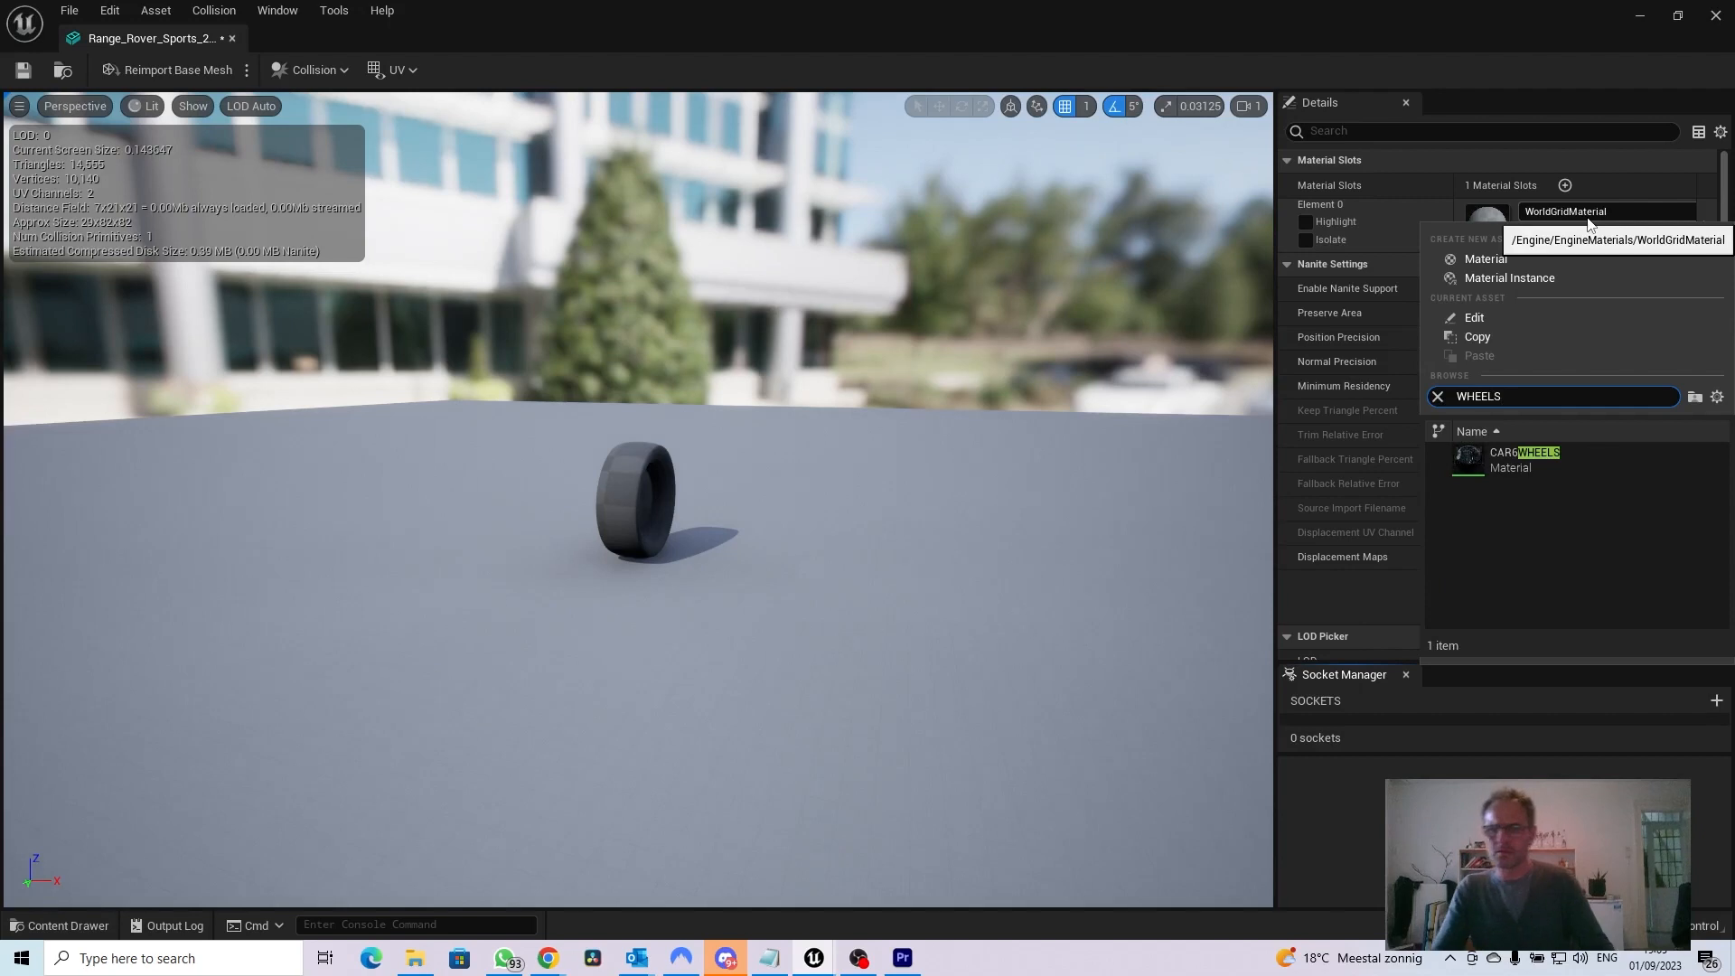
left_click(1508, 457)
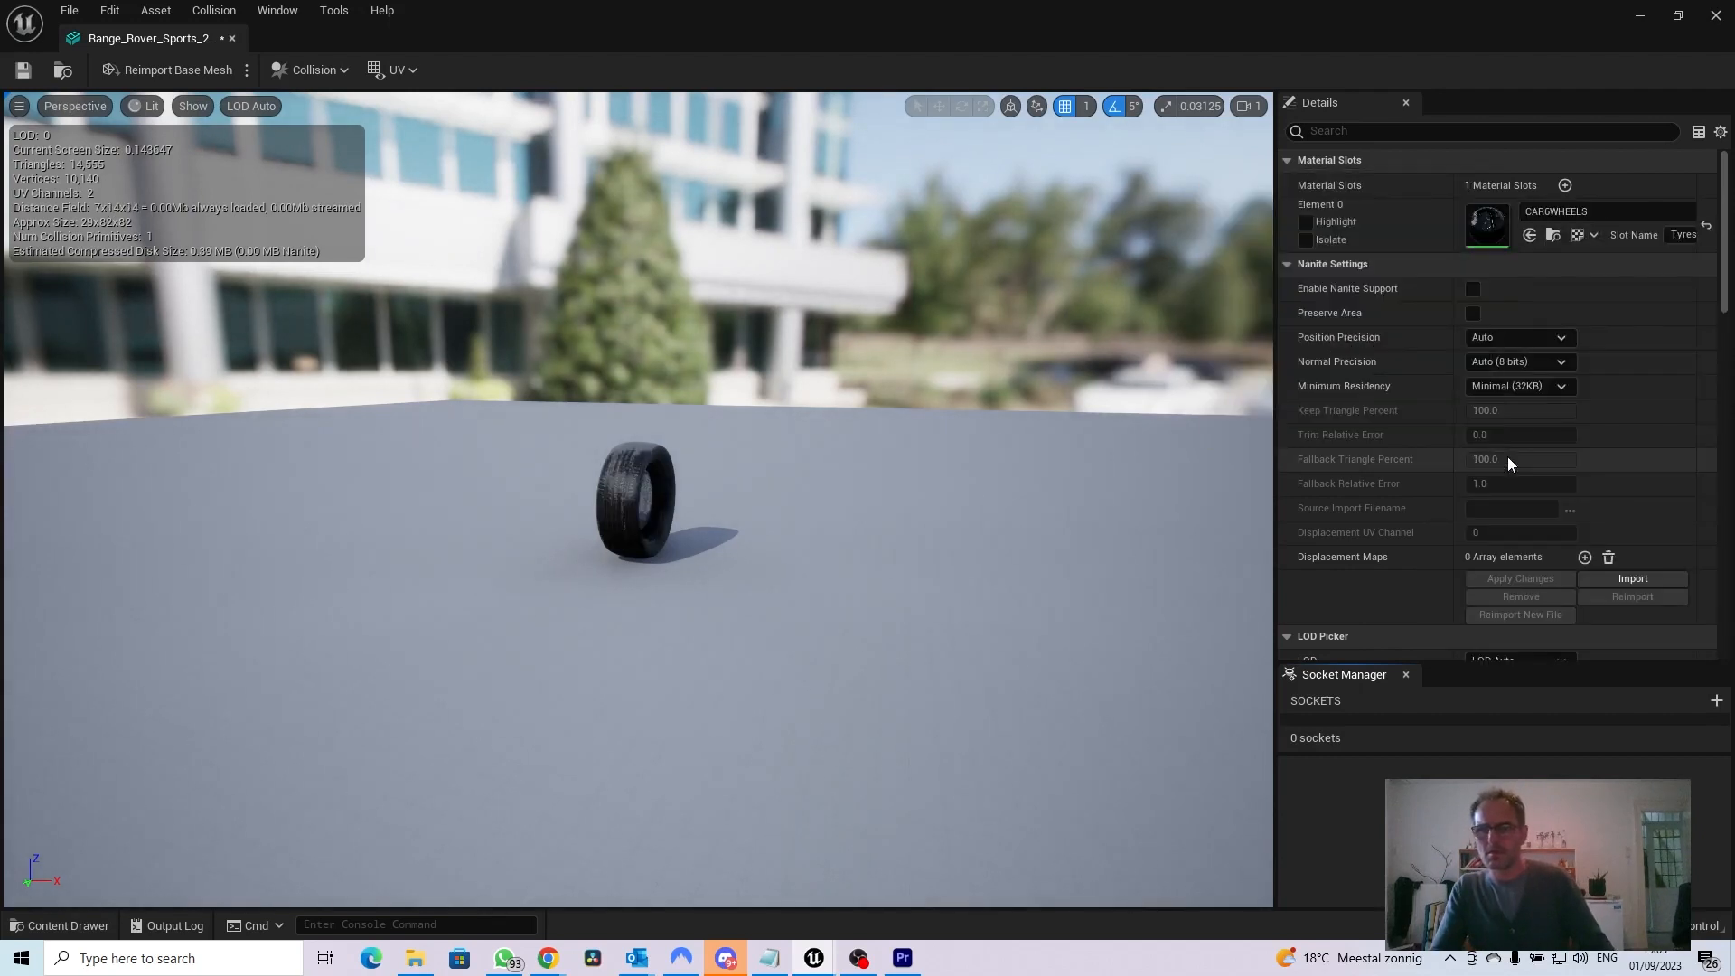
left_click(25, 70)
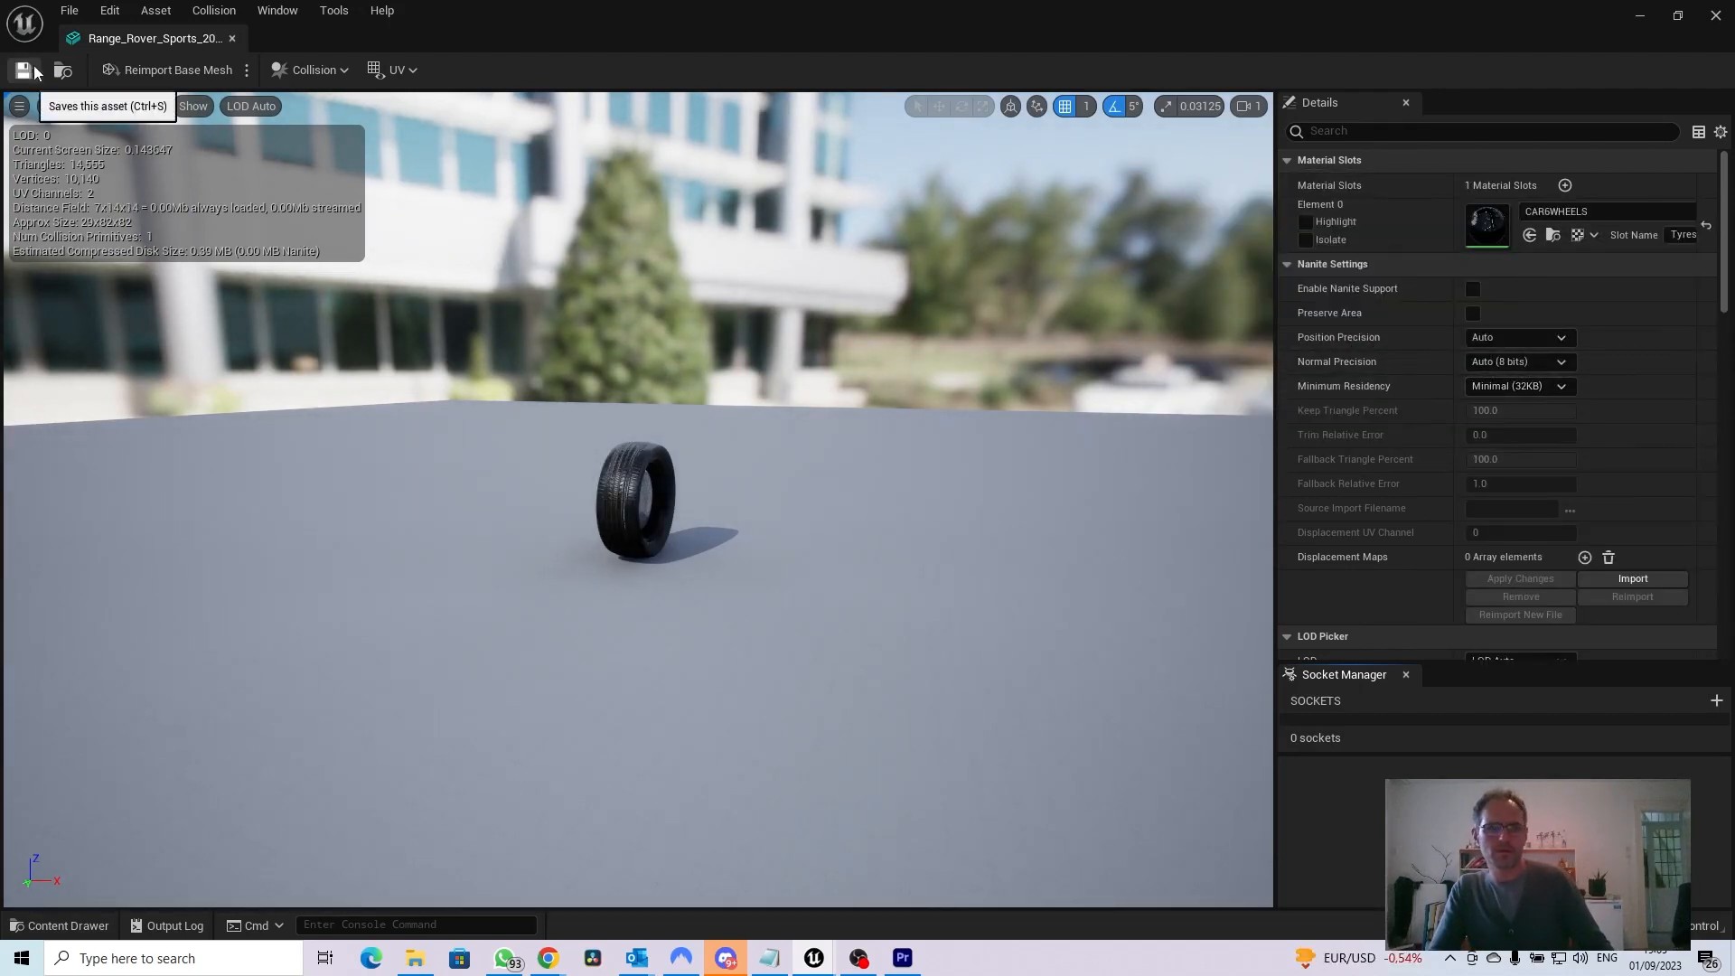
left_click(226, 35)
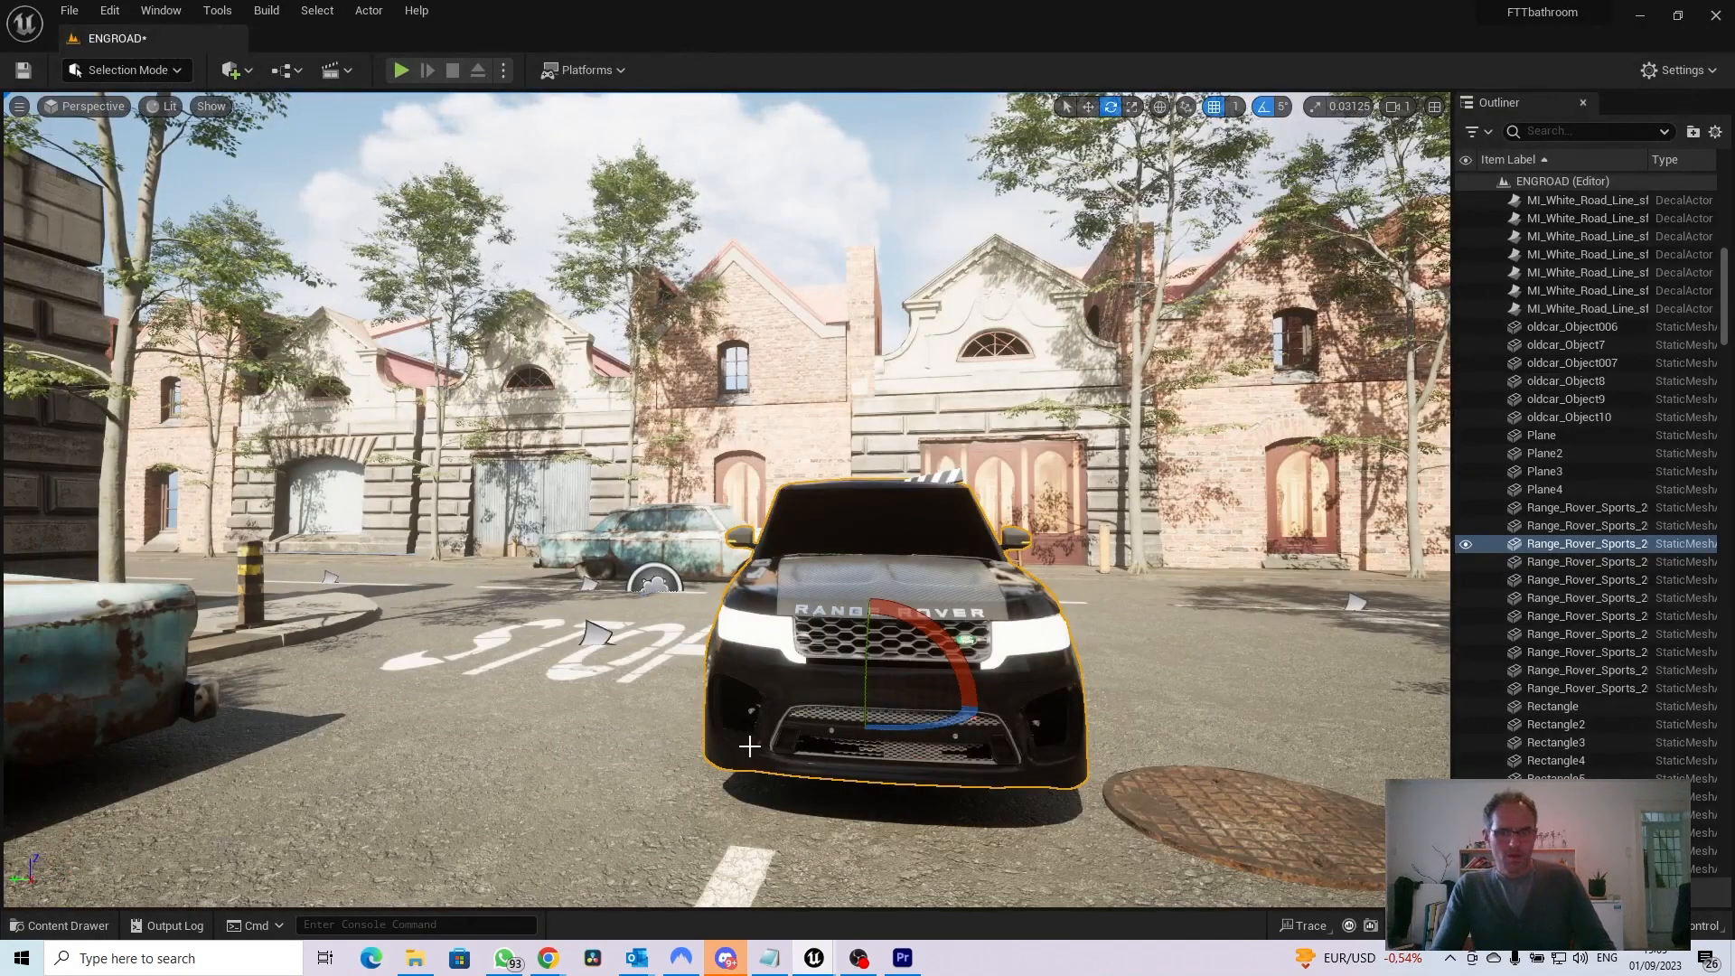
Replace the lone car body in the street with Range_Rover_Sports_2018_Body and all four tyre meshes, placed together beside the STOP marking
key("Delete")
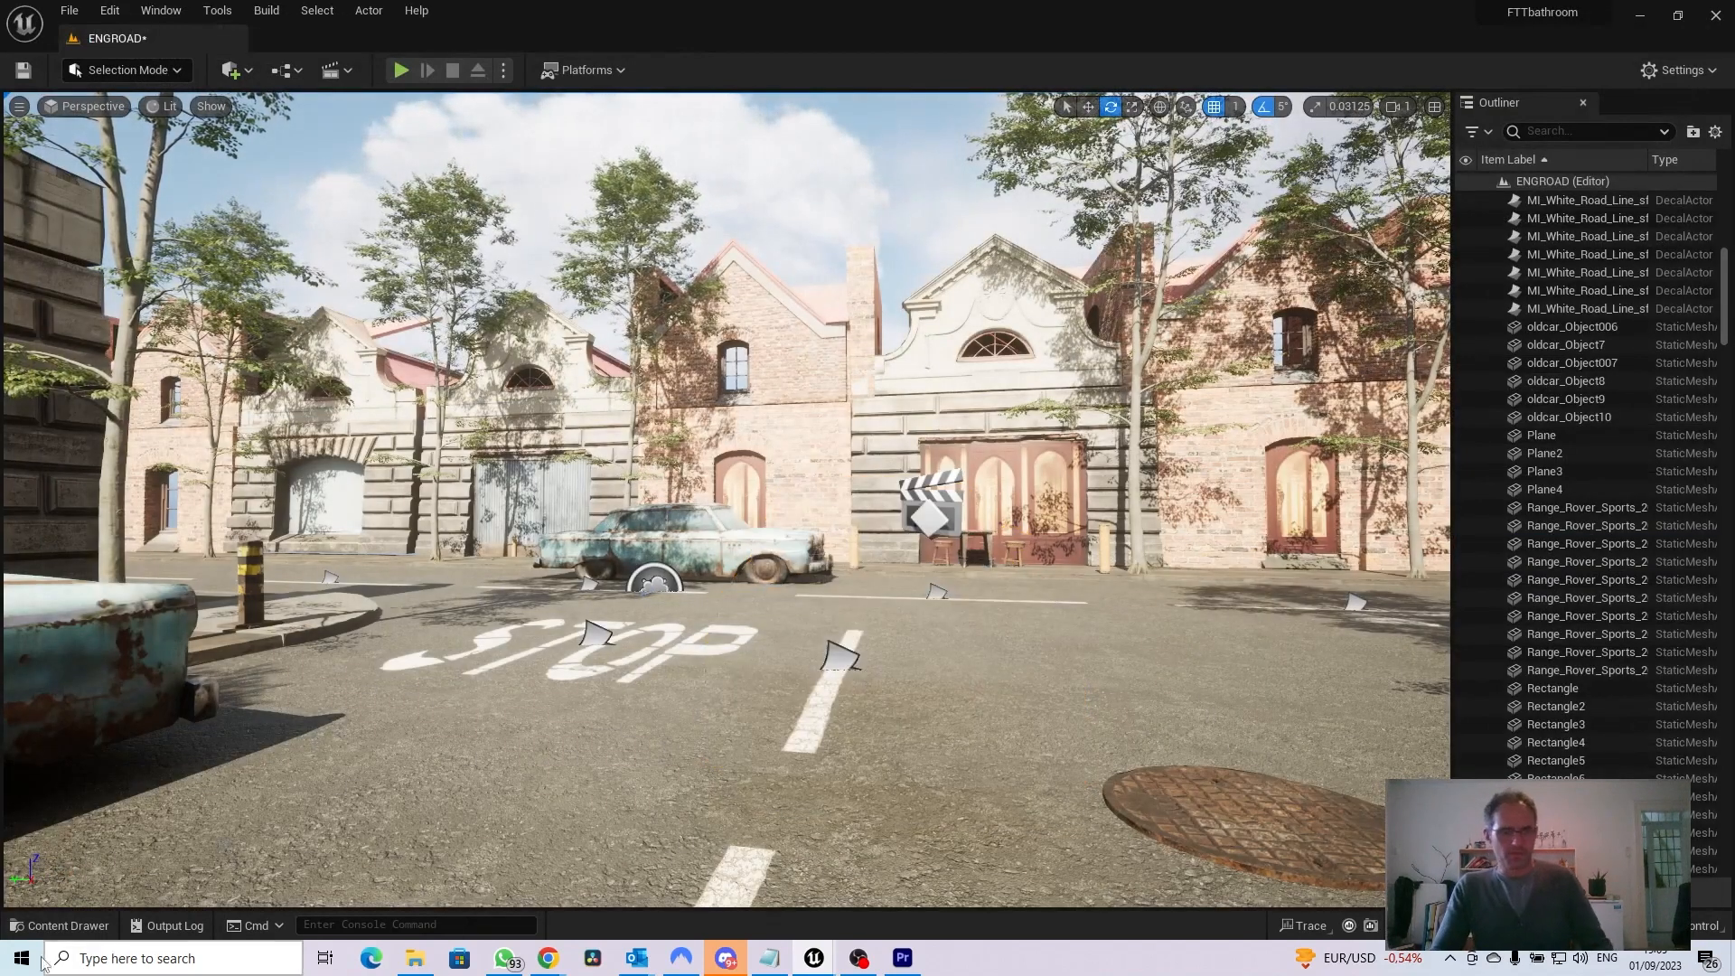
left_click(50, 926)
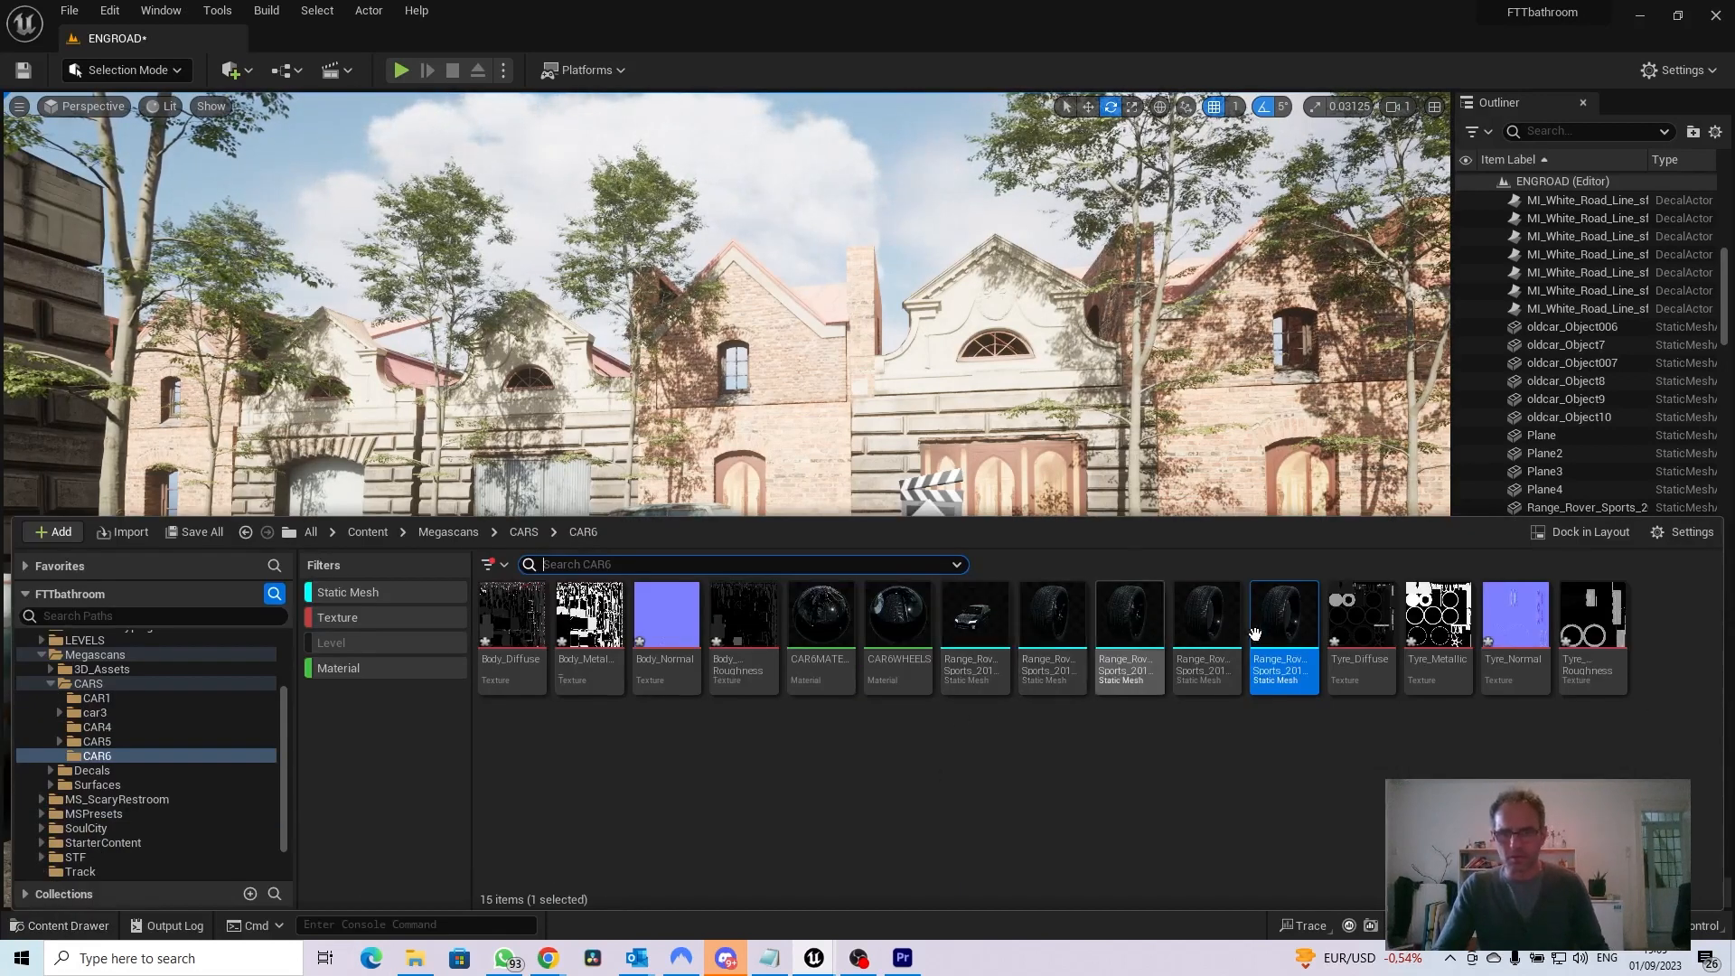
mouse_move(974, 640)
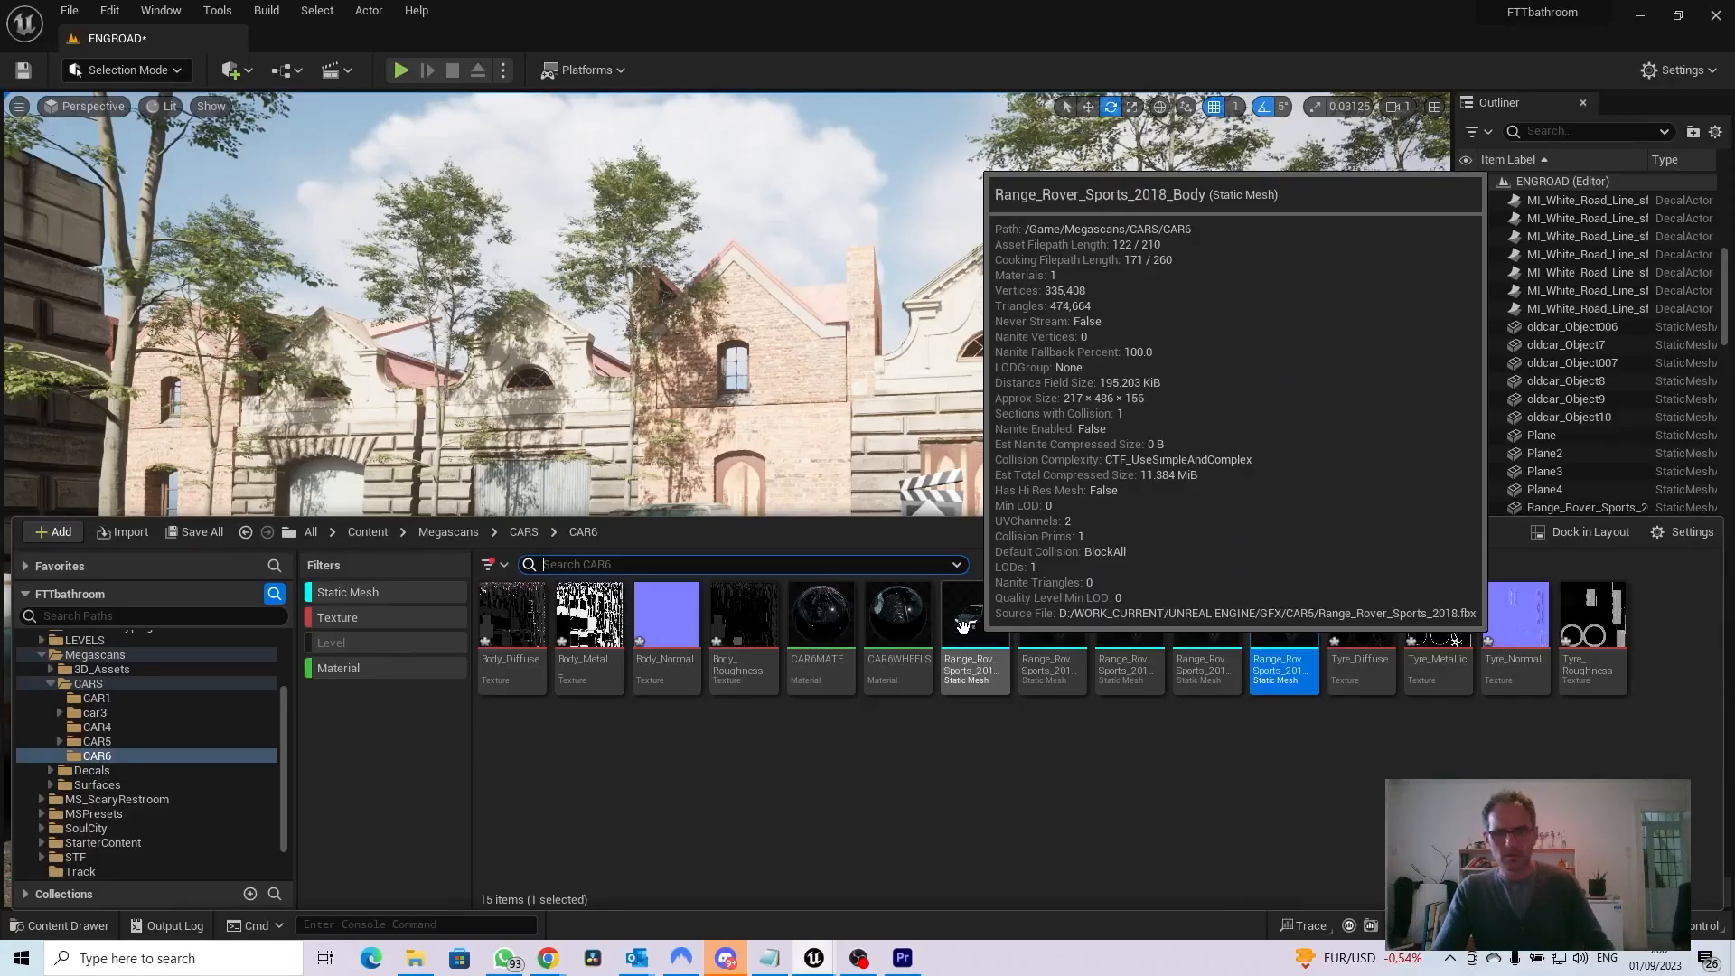
left_click(967, 589)
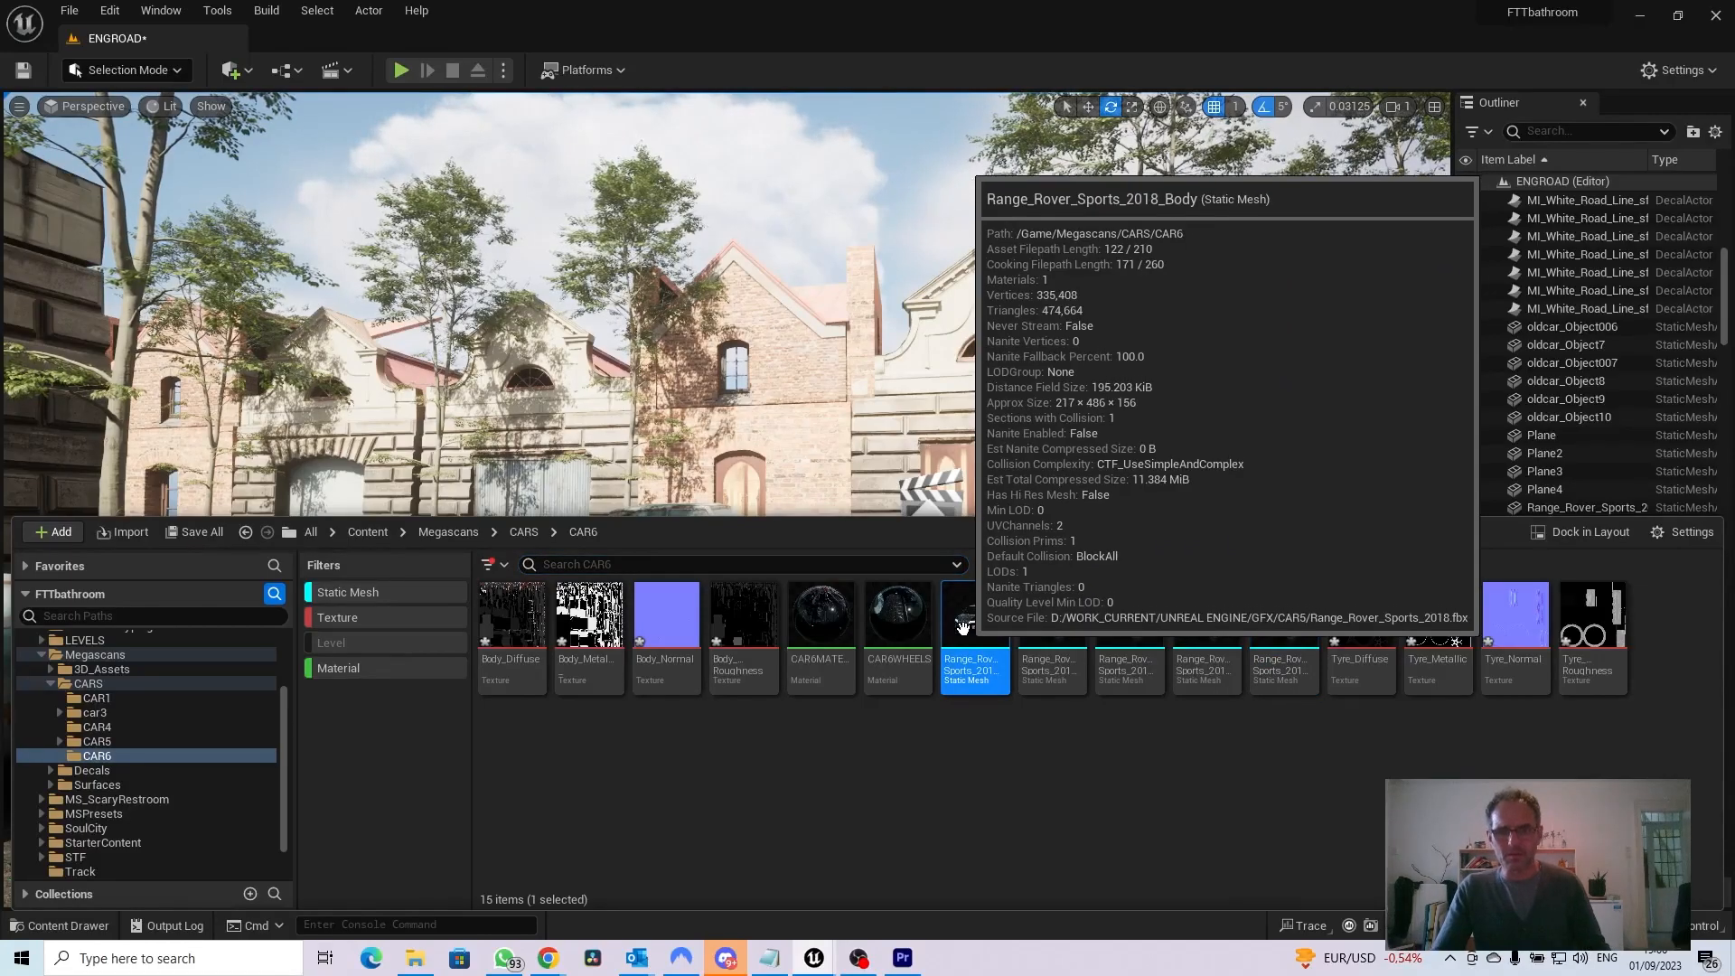
left_click(1287, 631, "shift")
mouse_move(1011, 607)
left_click_drag(1010, 608, 1155, 678)
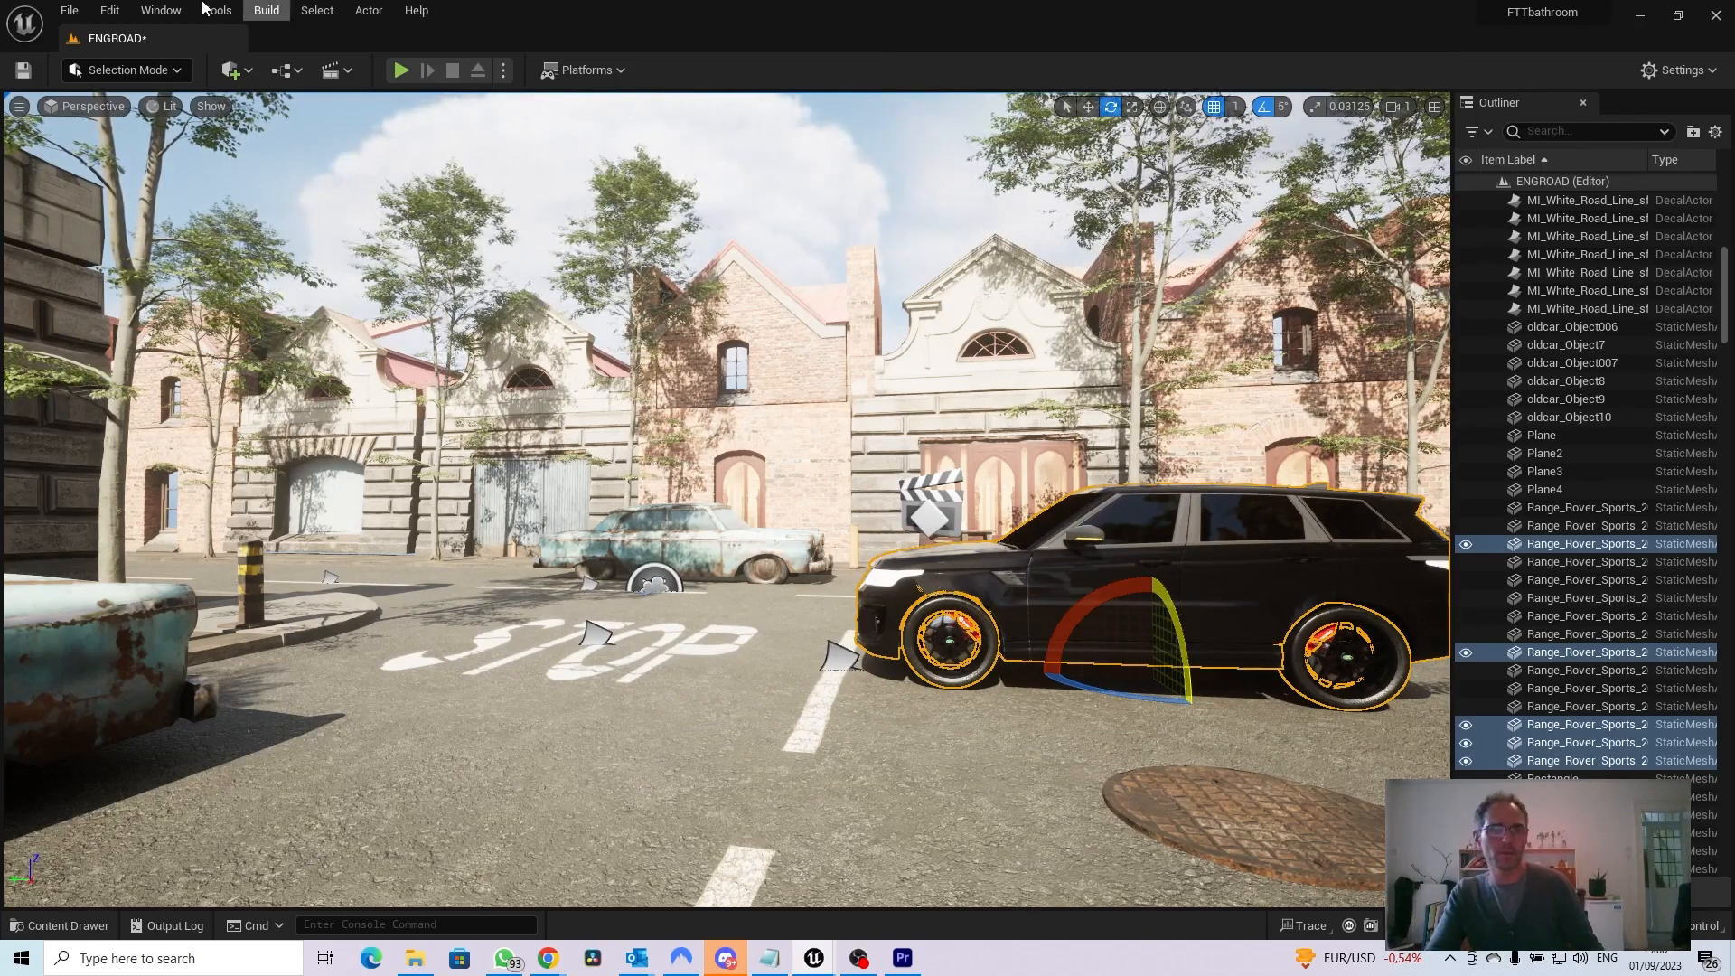
Group the placed Range Rover body and four tyres into one actor, and toggle the group's visibility off and on
left_click(164, 10)
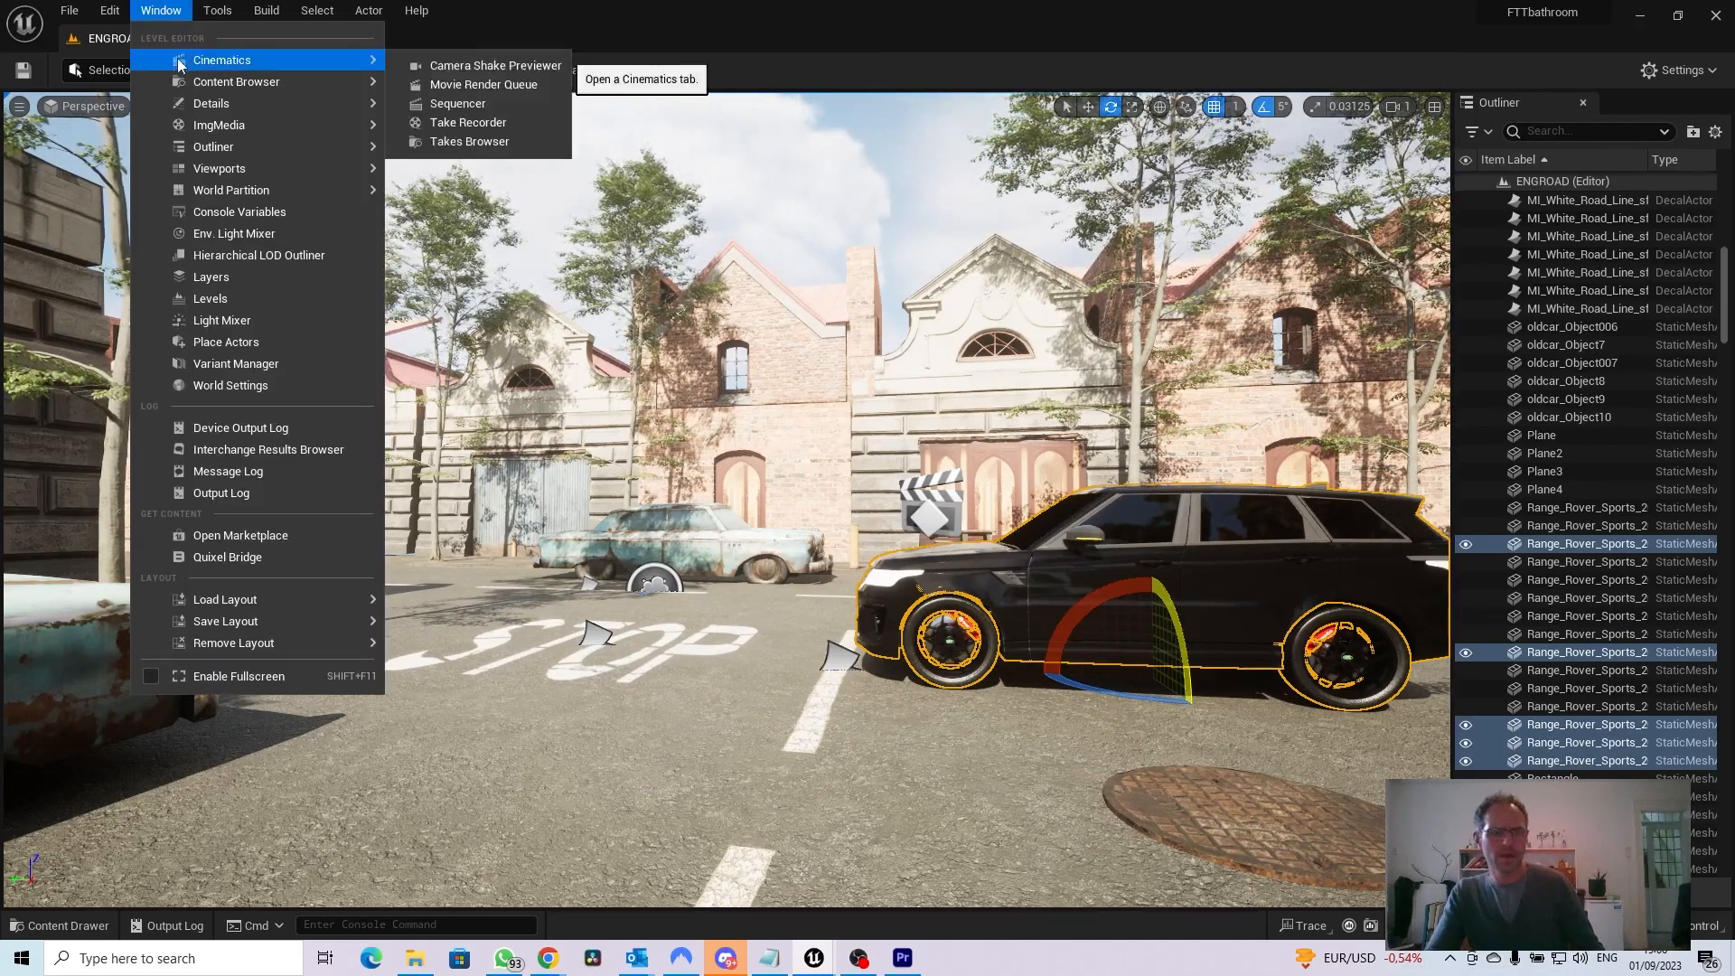
mouse_move(228, 156)
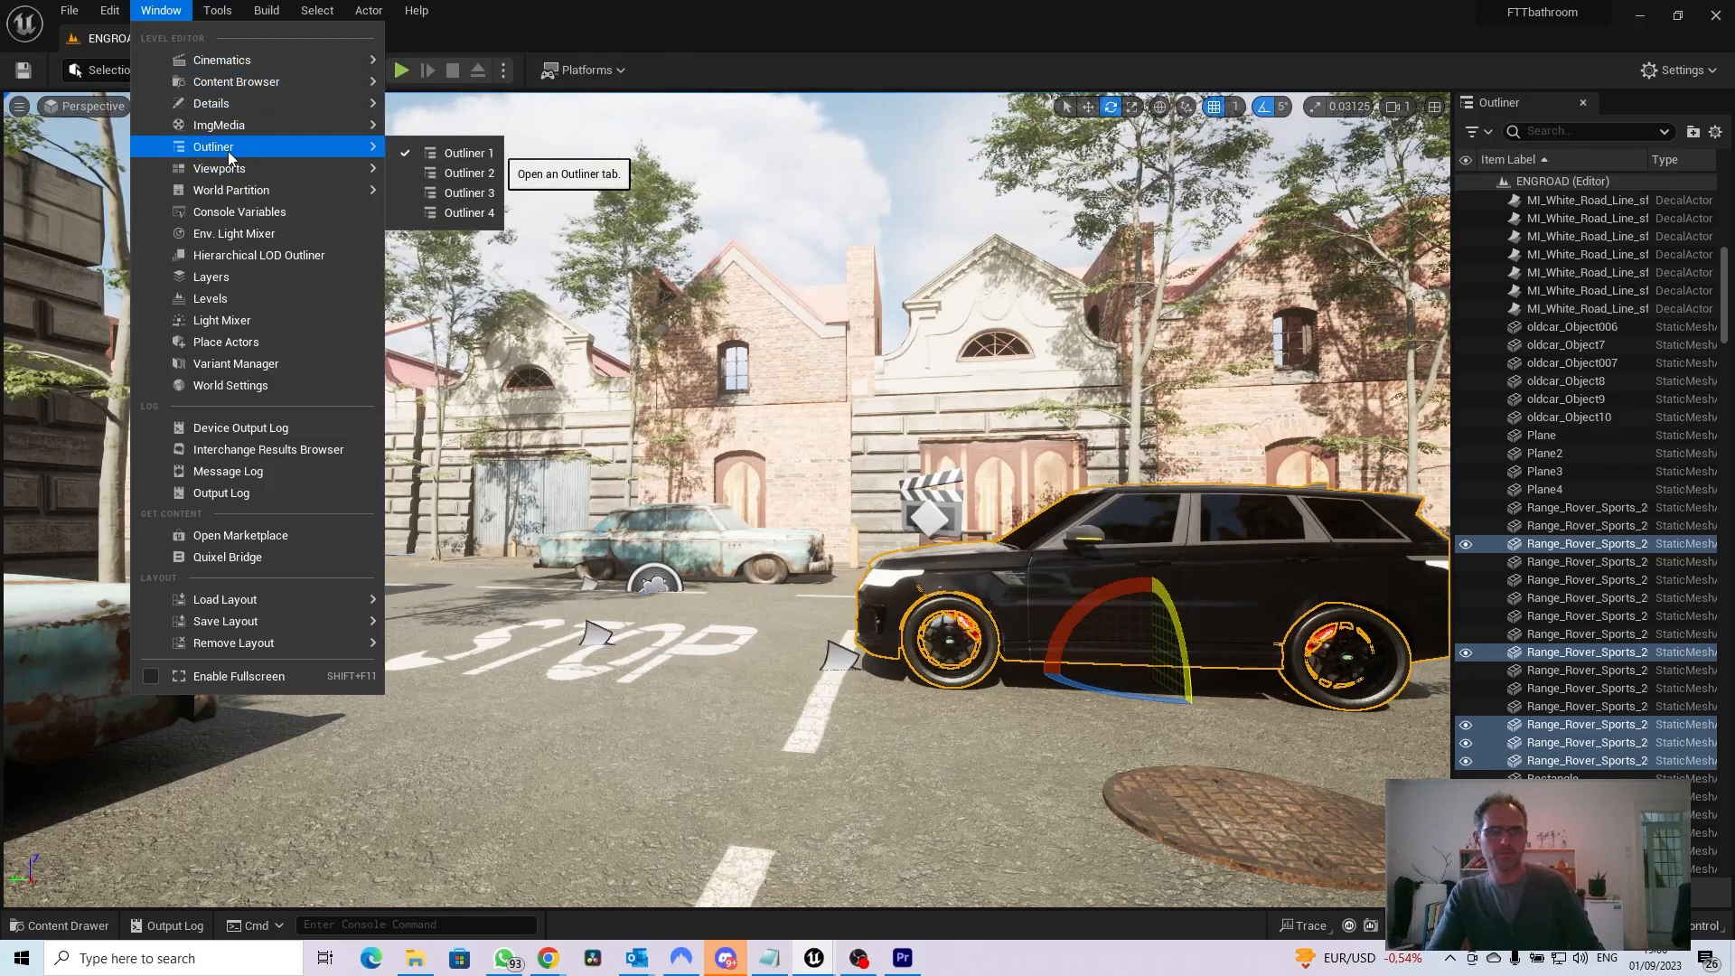
right_click(1570, 548)
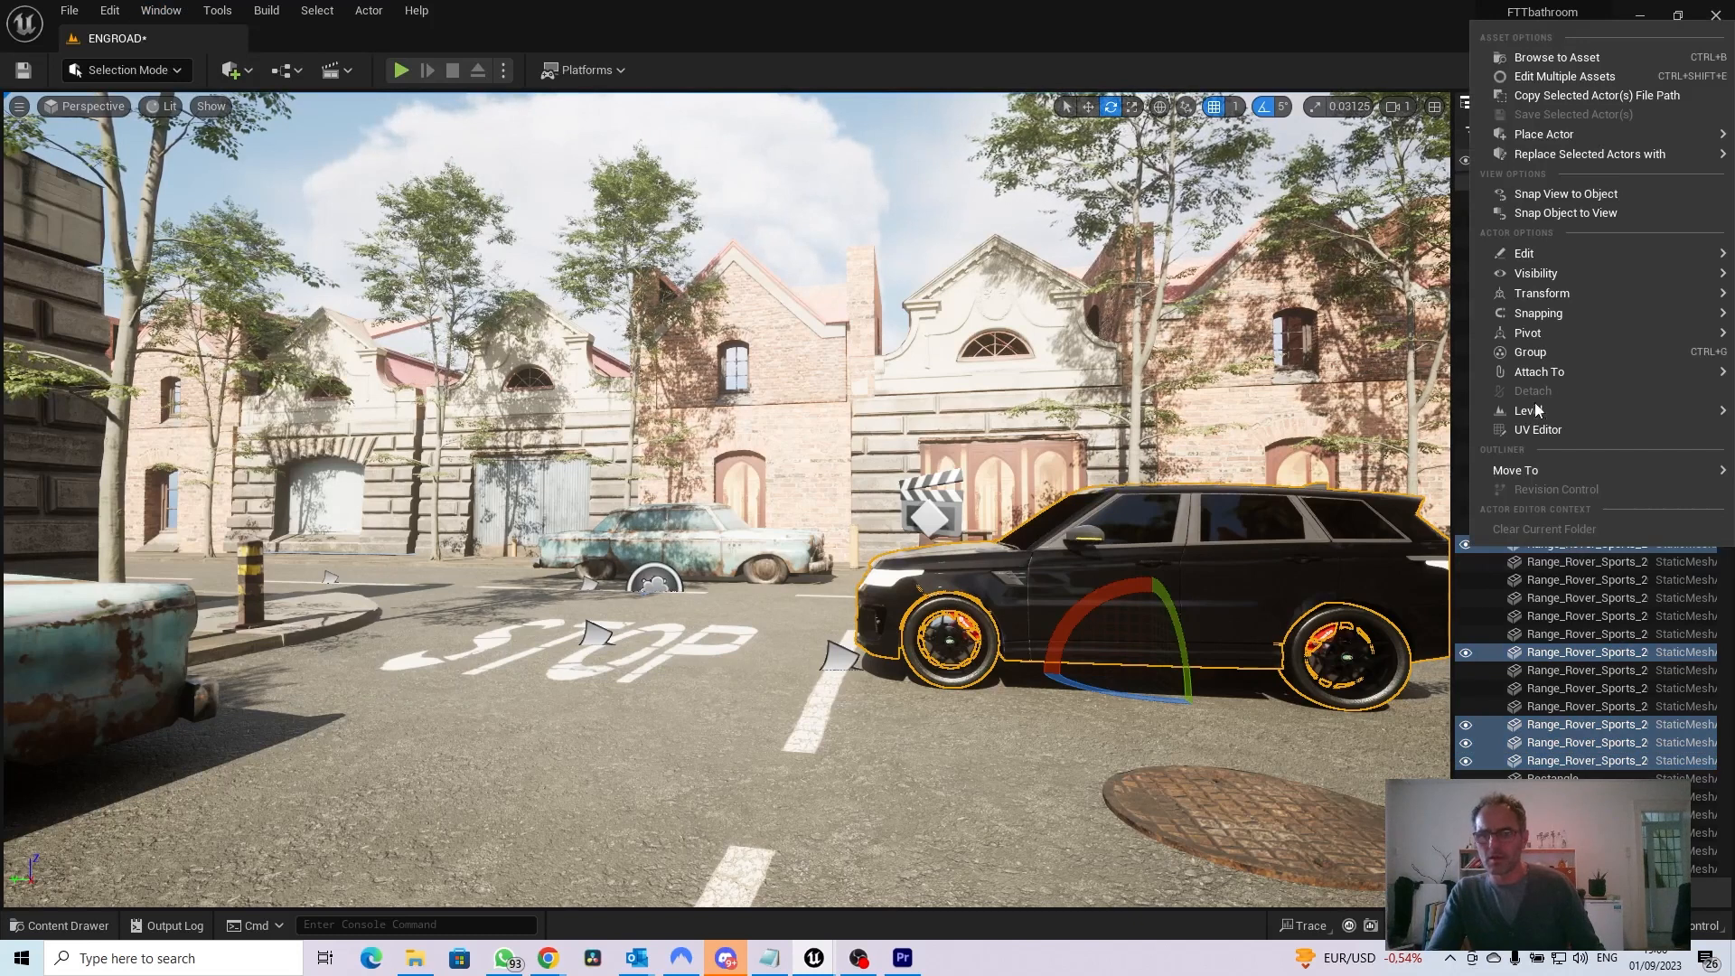
left_click(1535, 353)
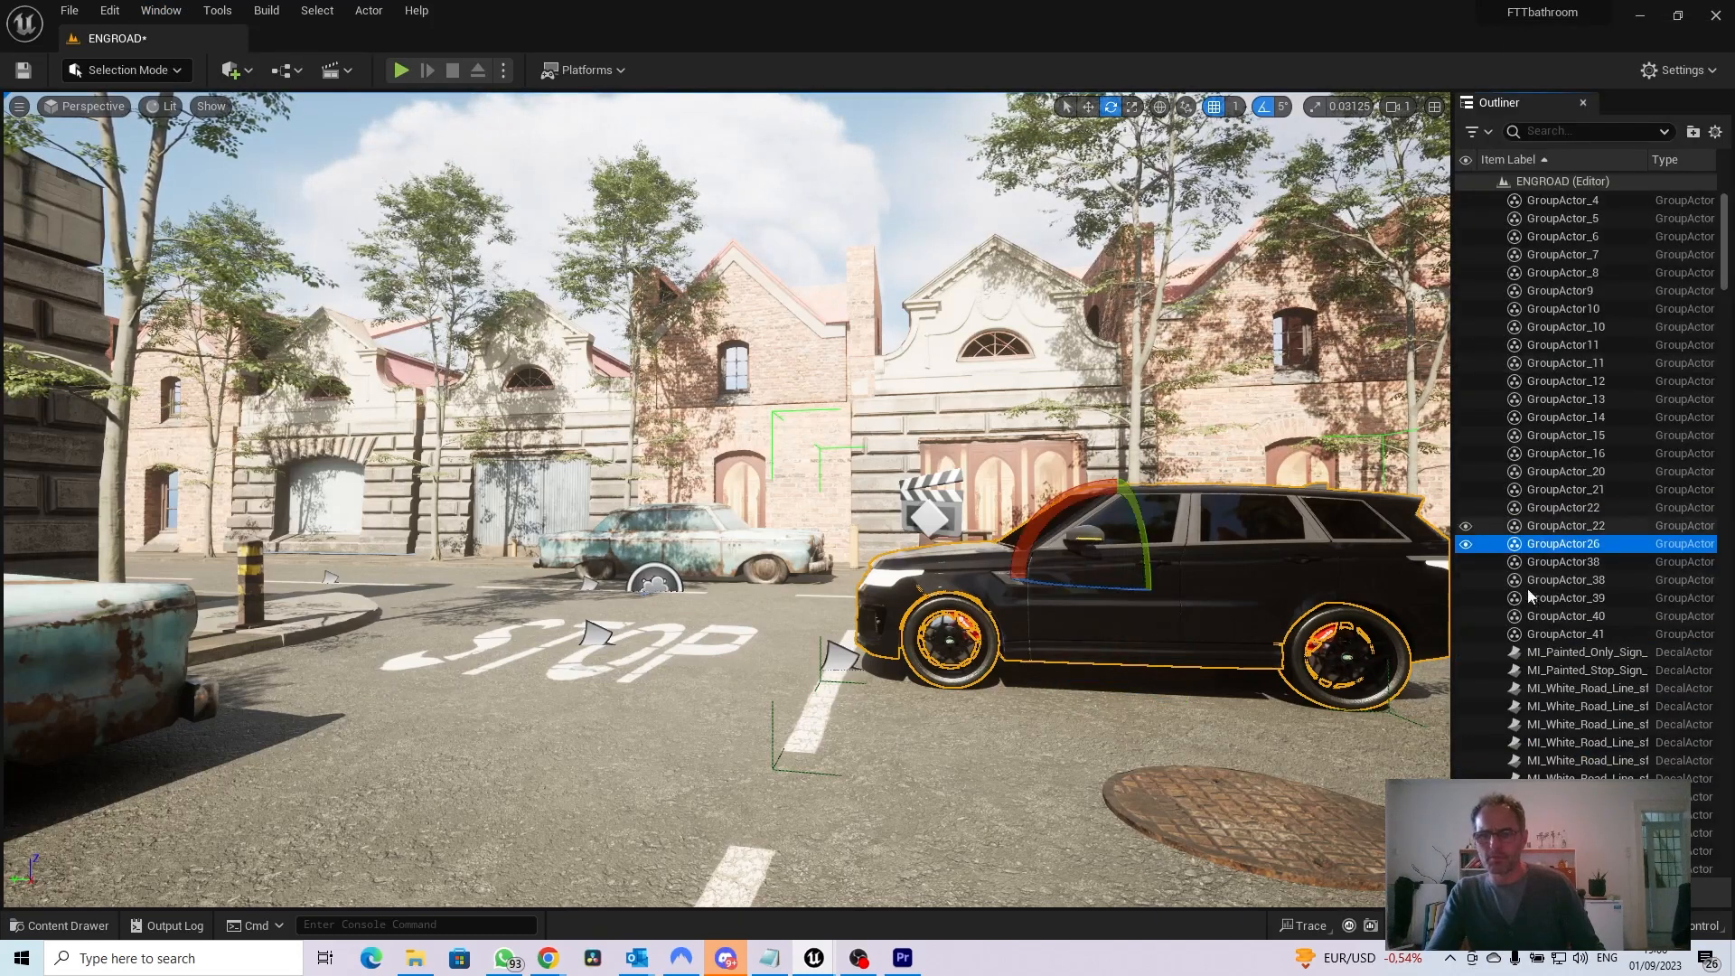
left_click(1466, 544)
left_click(1466, 544)
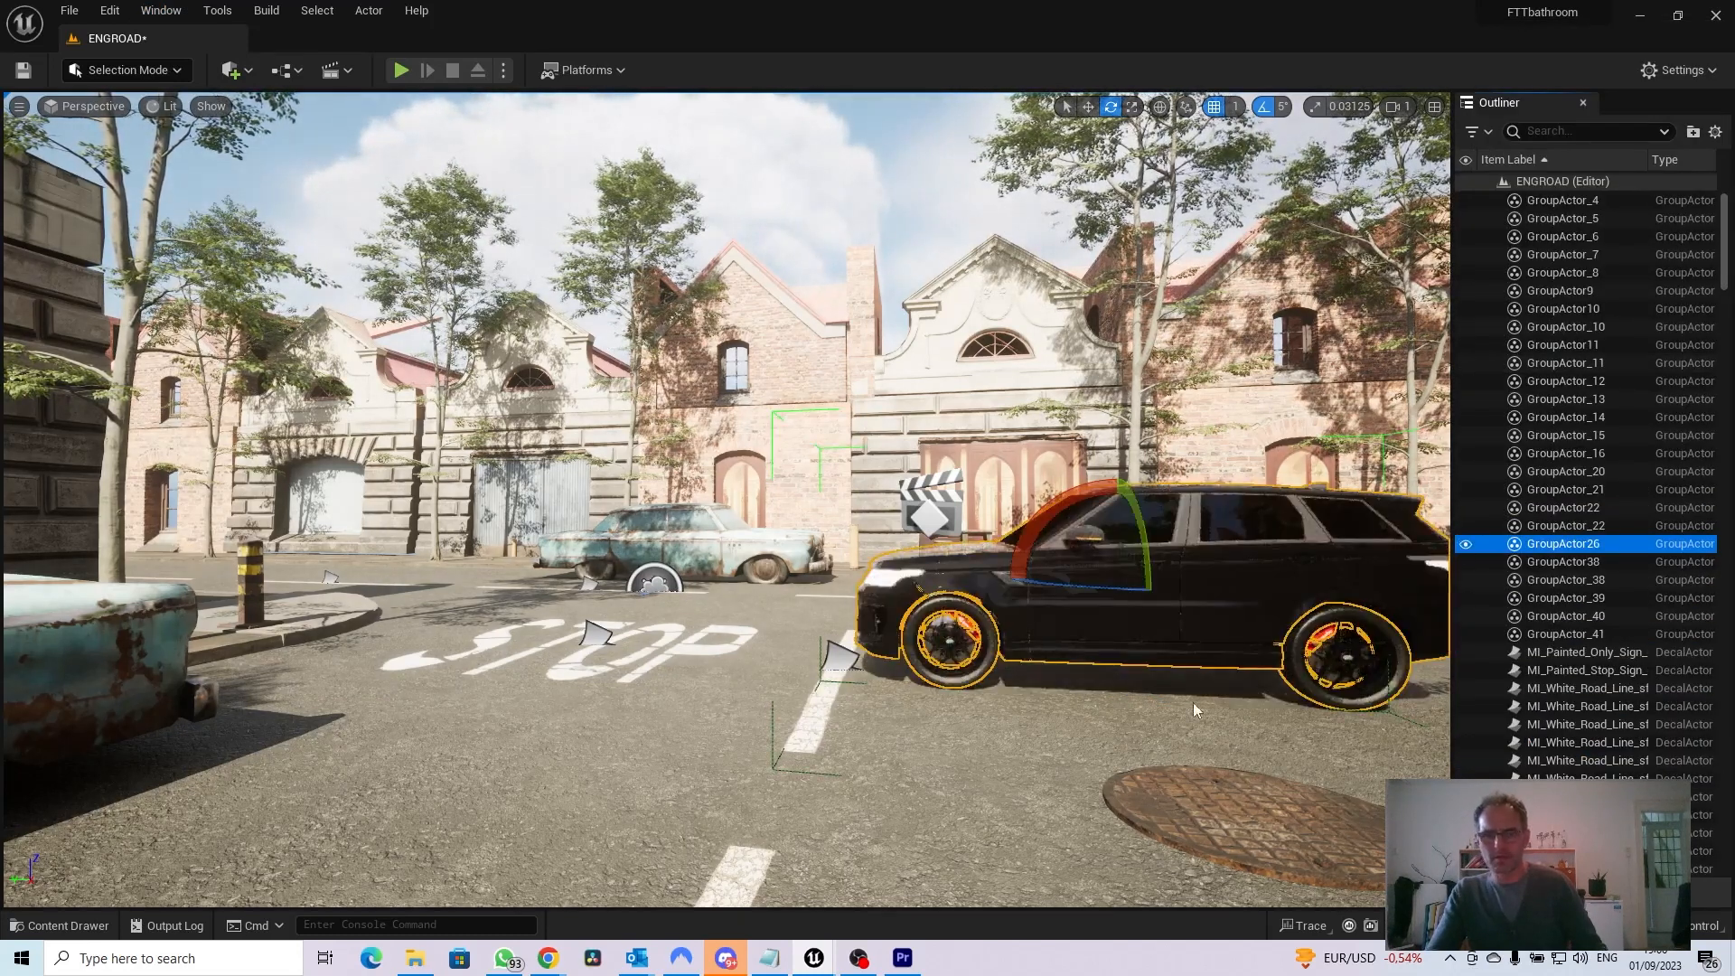
Rotate the grouped Range Rover beside the STOP marking so that its front faces the camera
key("r")
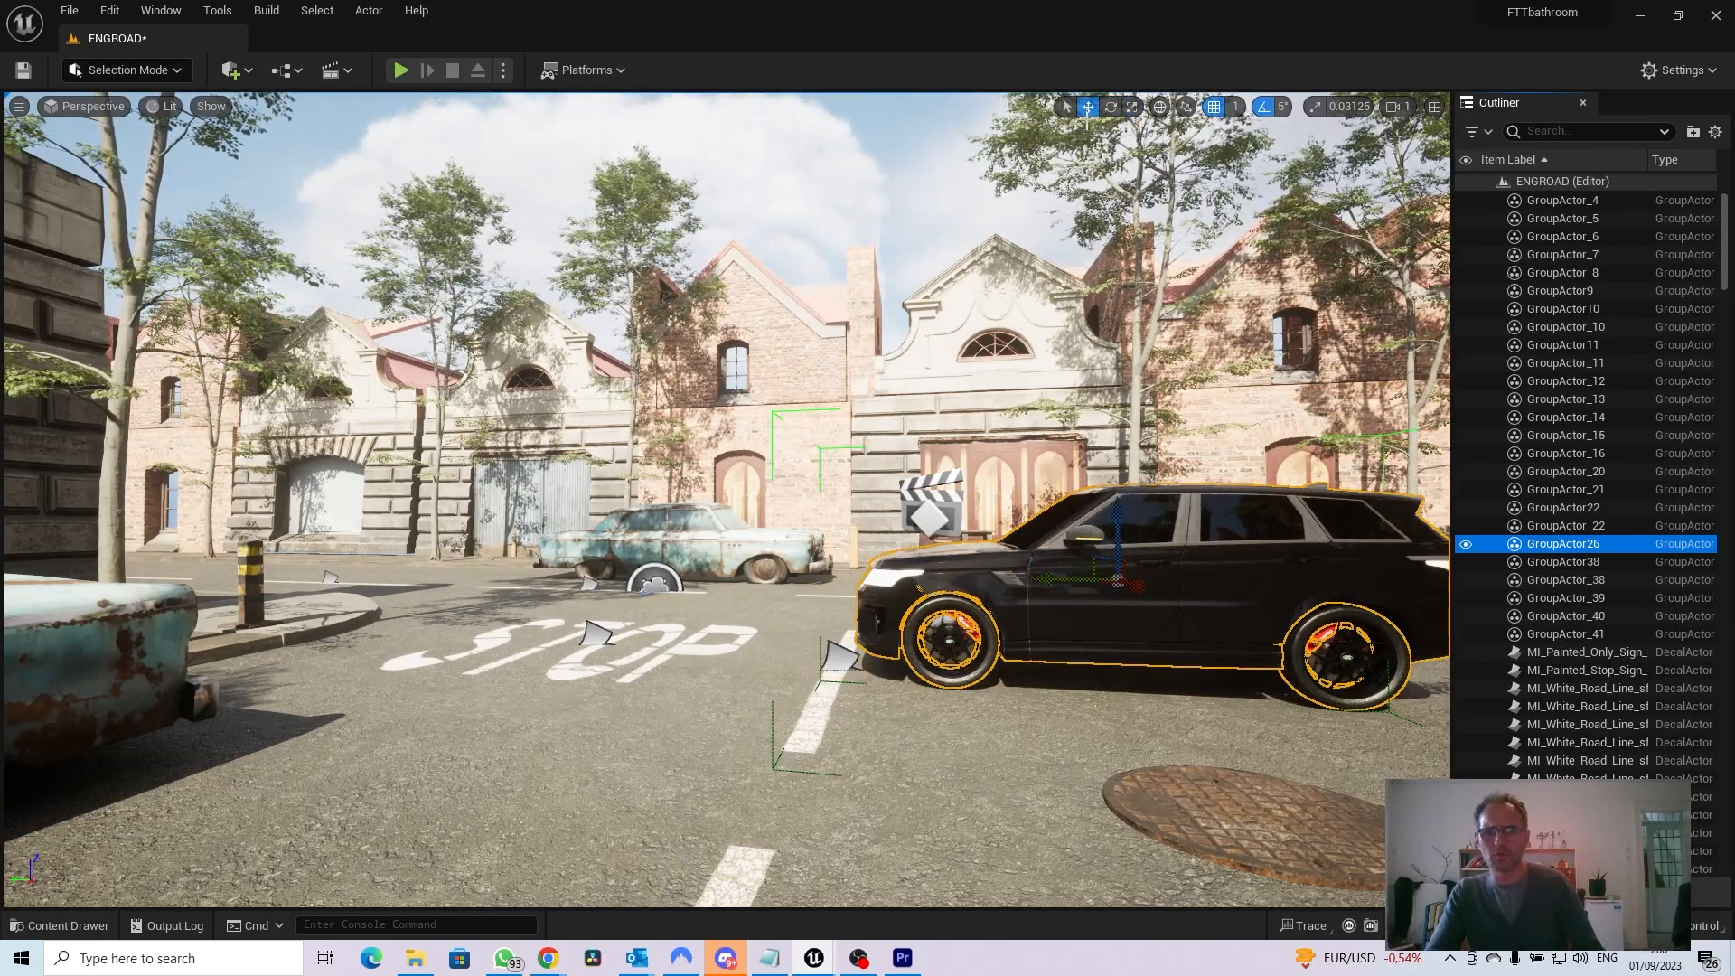
key("e")
left_click(1093, 116)
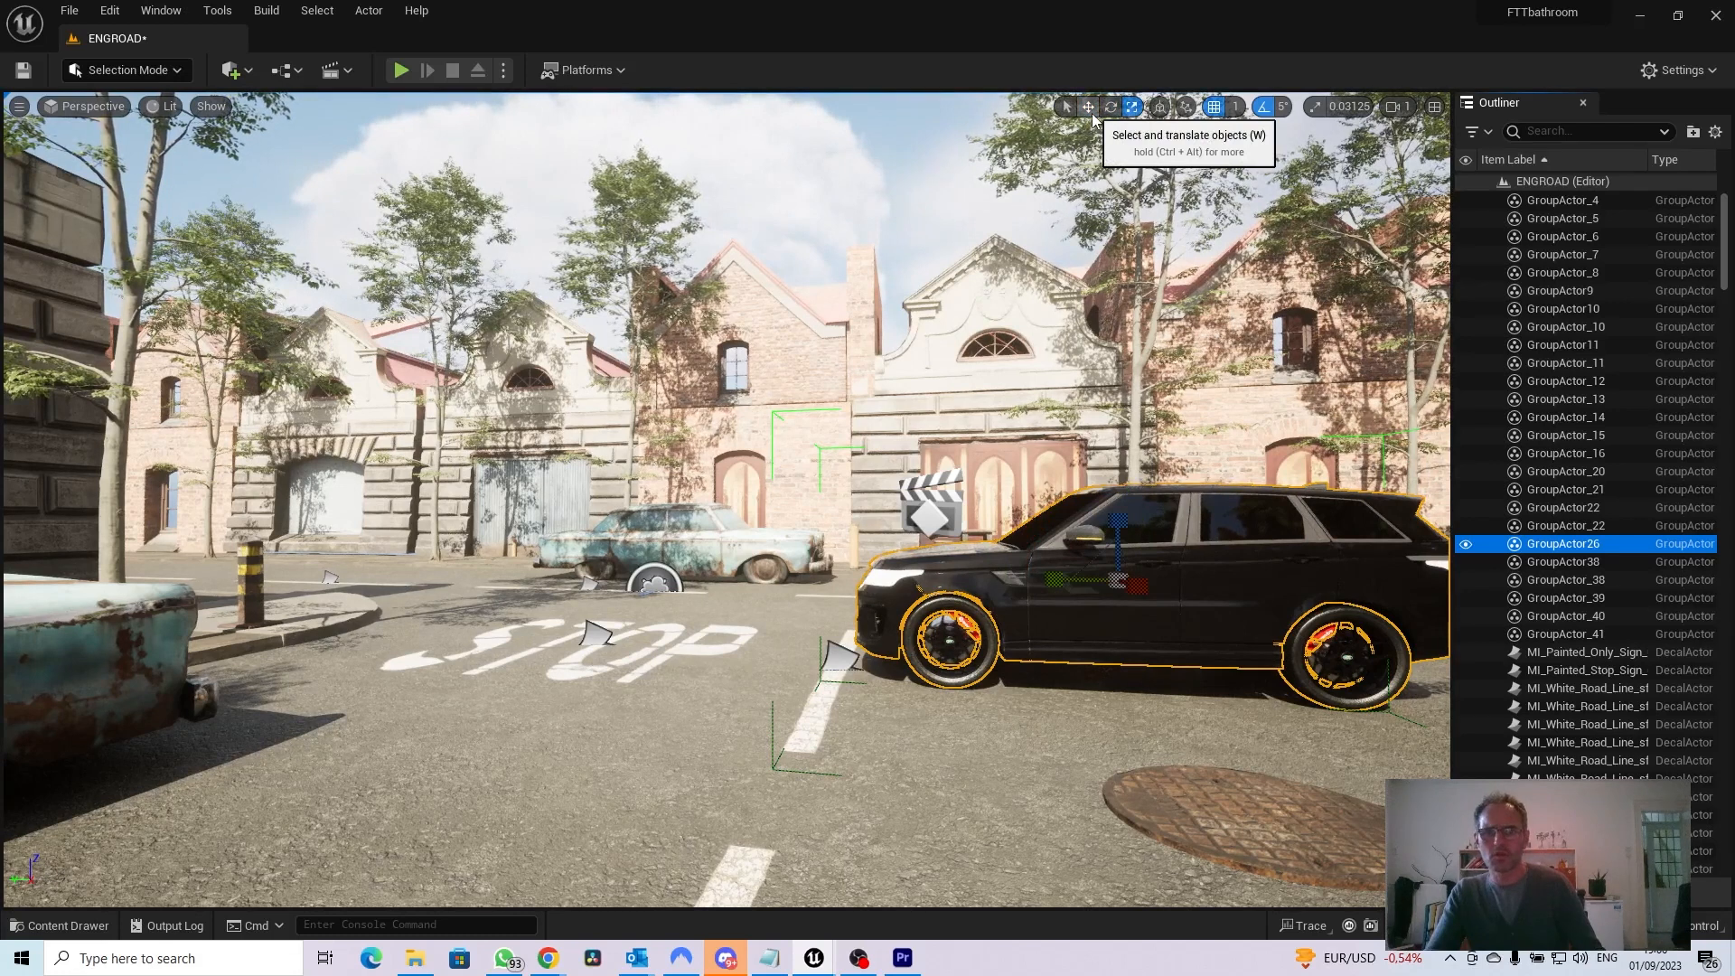
key("e")
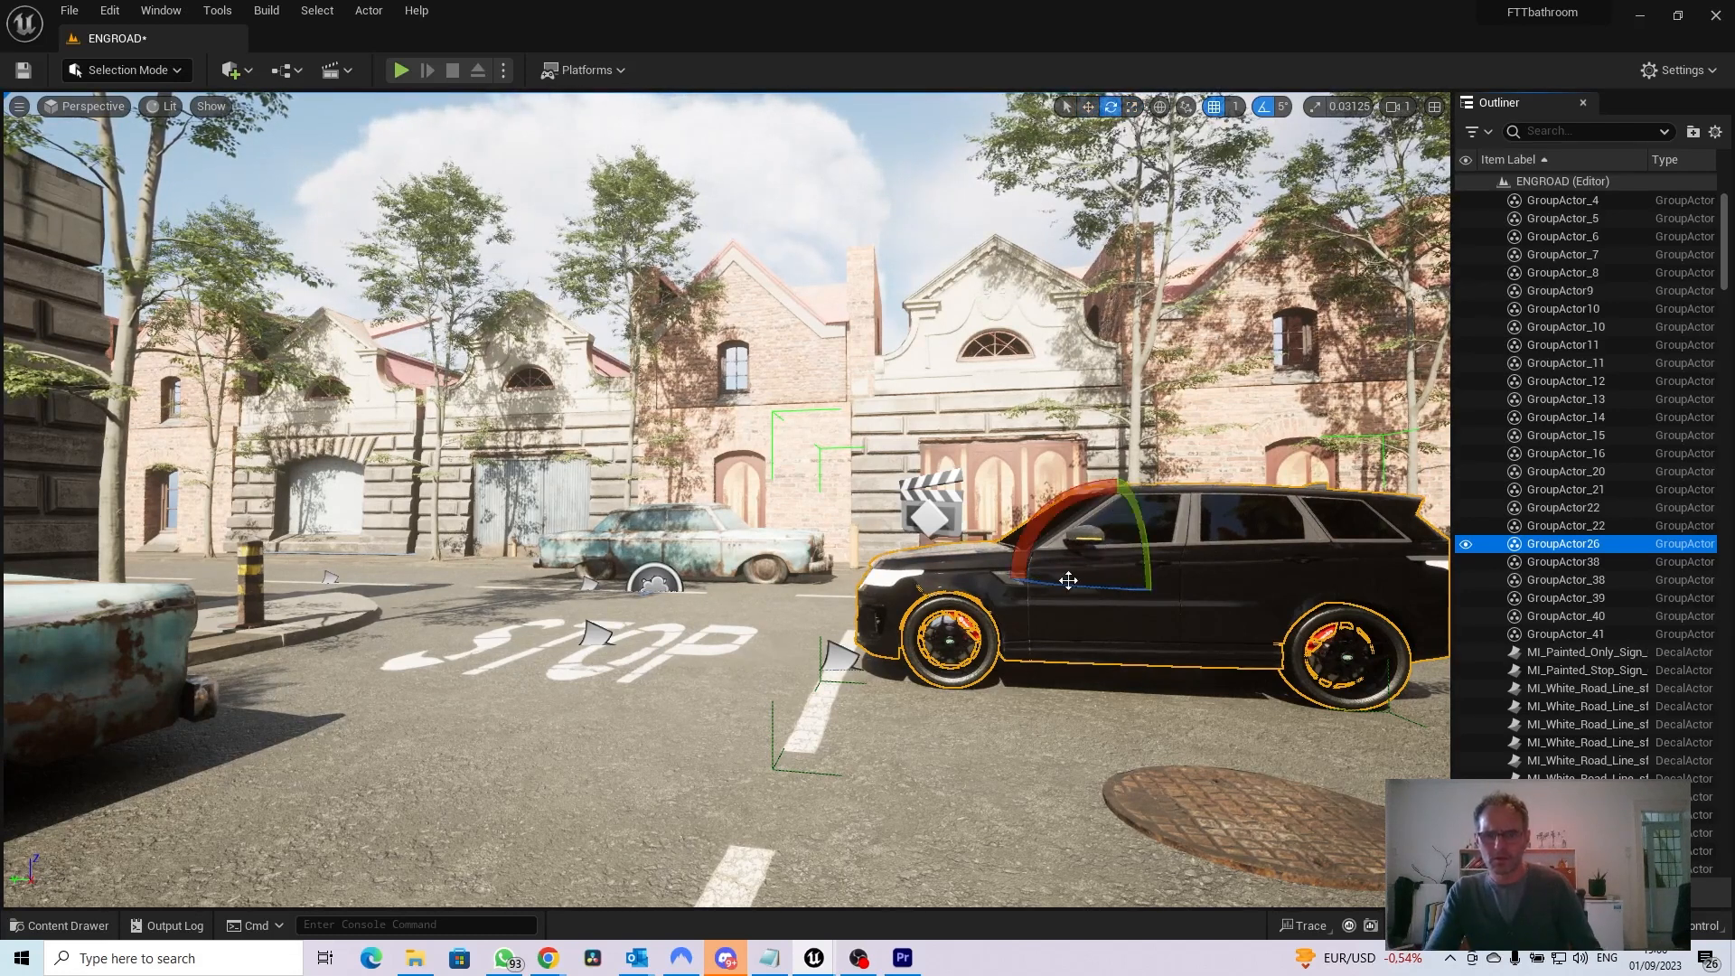
left_click_drag(1067, 585, 1023, 624)
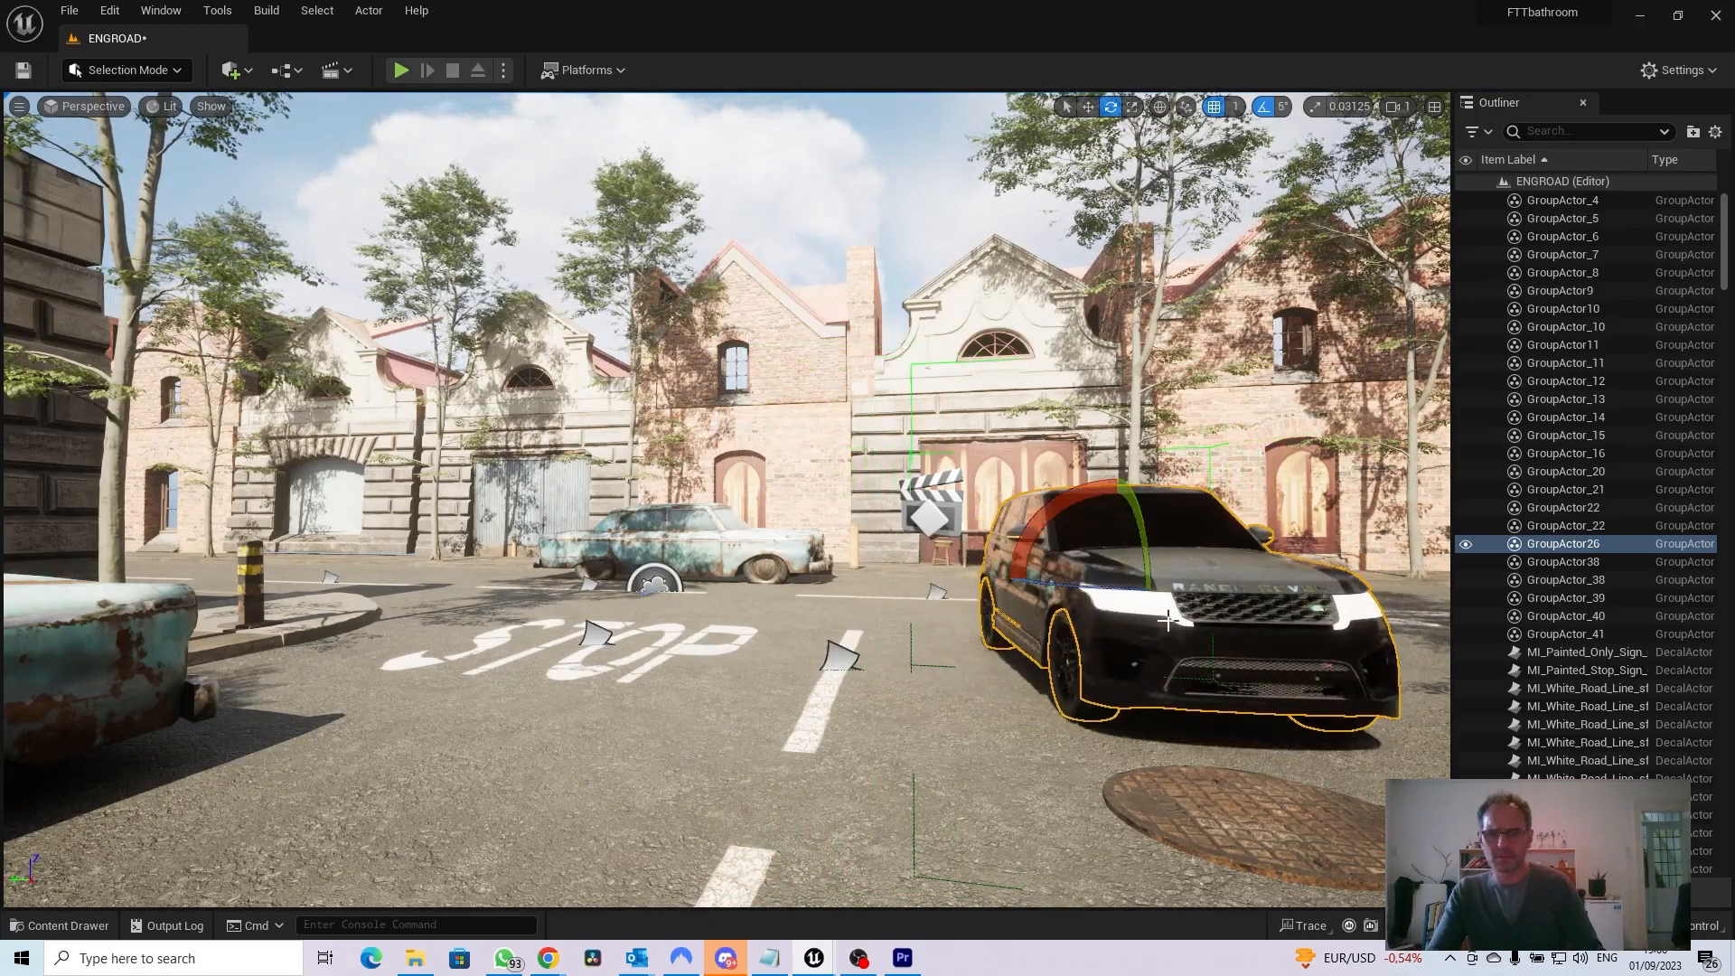
Push the grouped Range Rover back toward the buildings and rotate it by -85° to point along the street
key("w")
left_click_drag(1140, 583, 1032, 576)
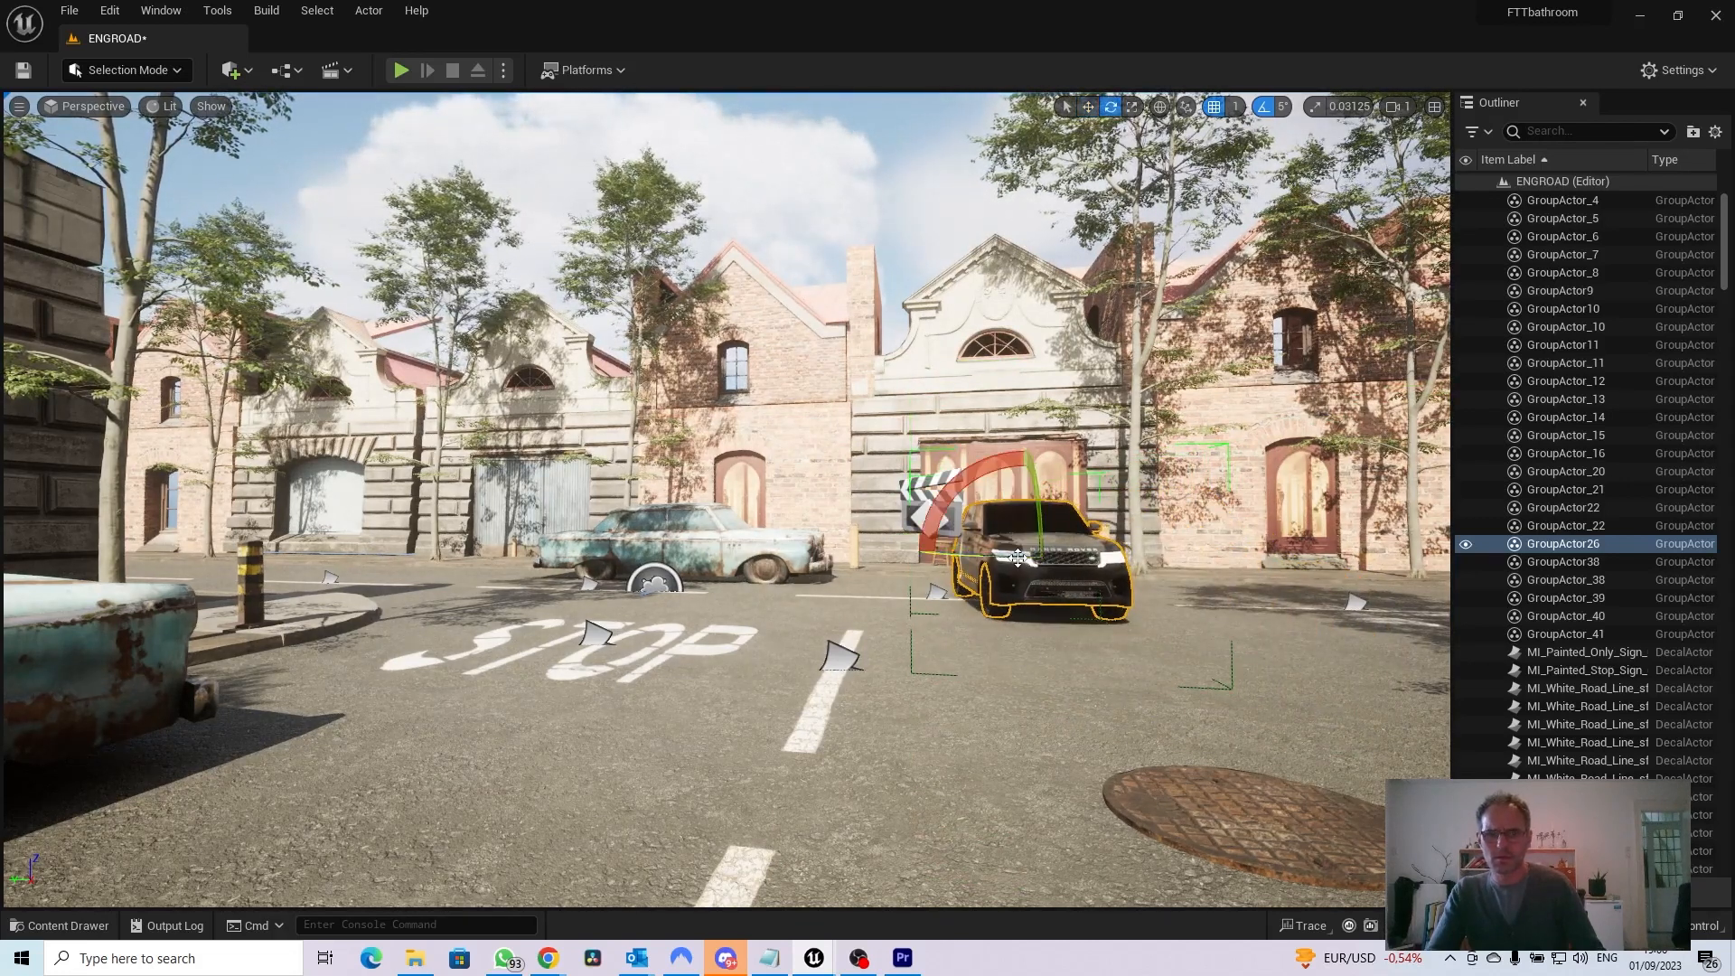
left_click_drag(1140, 566, 1168, 562)
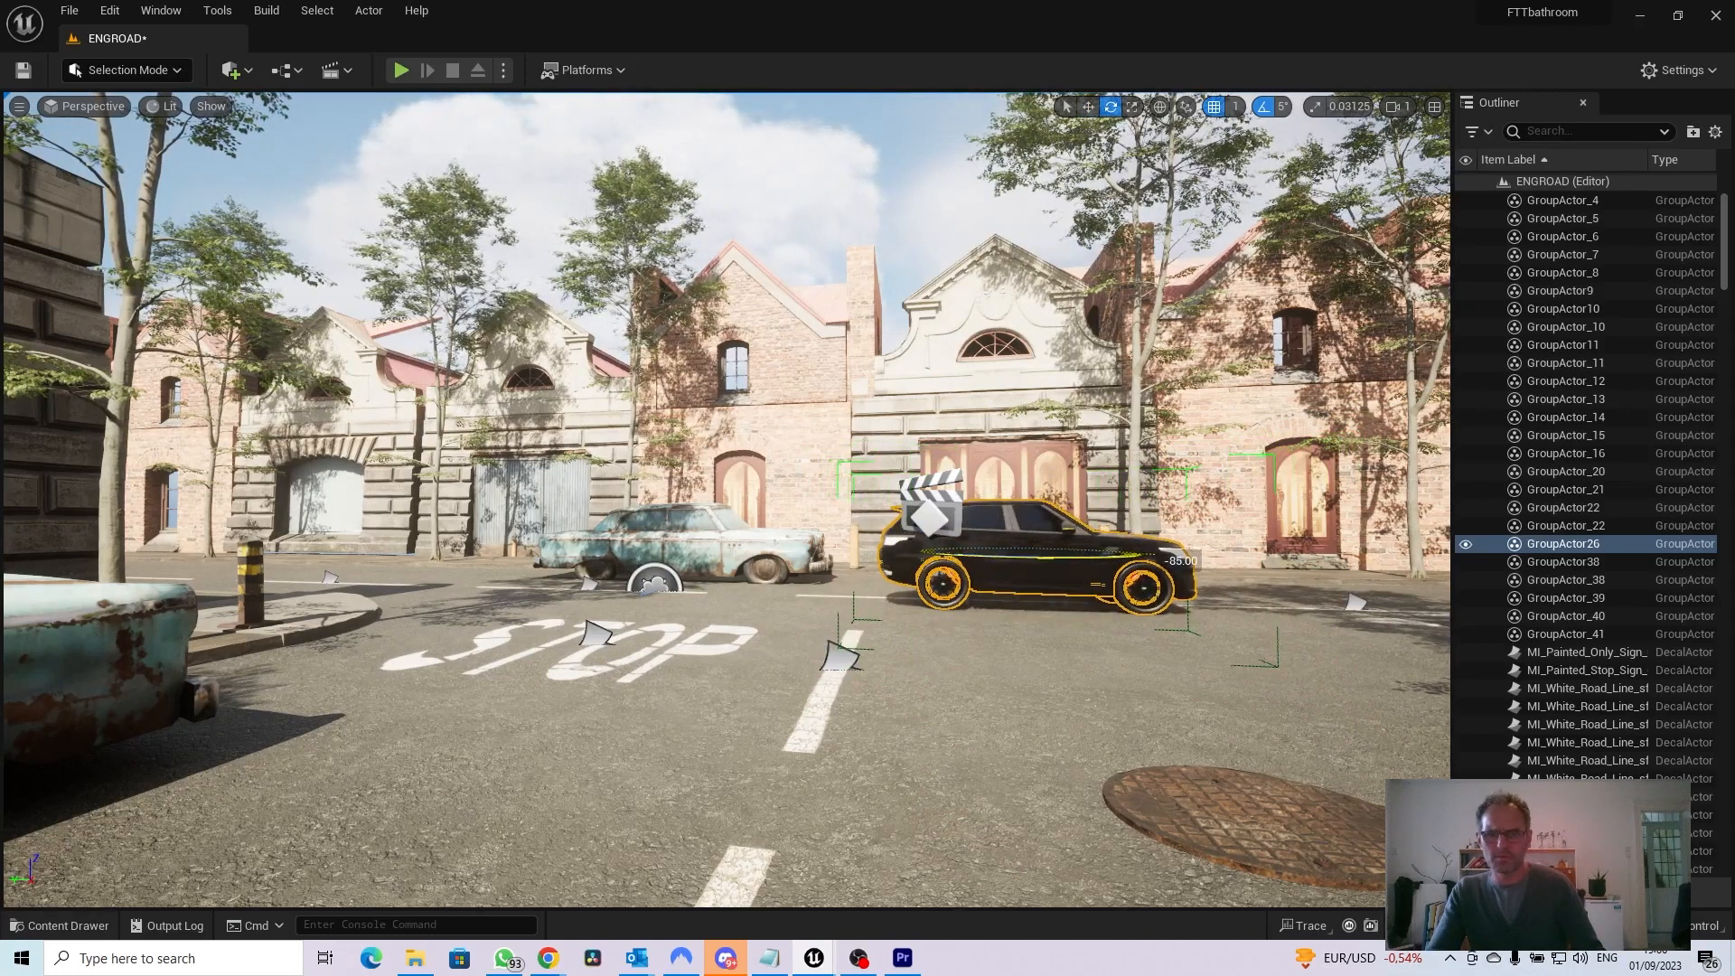
Park the grouped Range Rover along the kerb in front of the rusty blue car
right_click_drag(1201, 619, 1545, 610)
key("w")
key("s")
key("w")
key("s")
key("s")
right_click_drag(1036, 619, 1138, 618)
key("r")
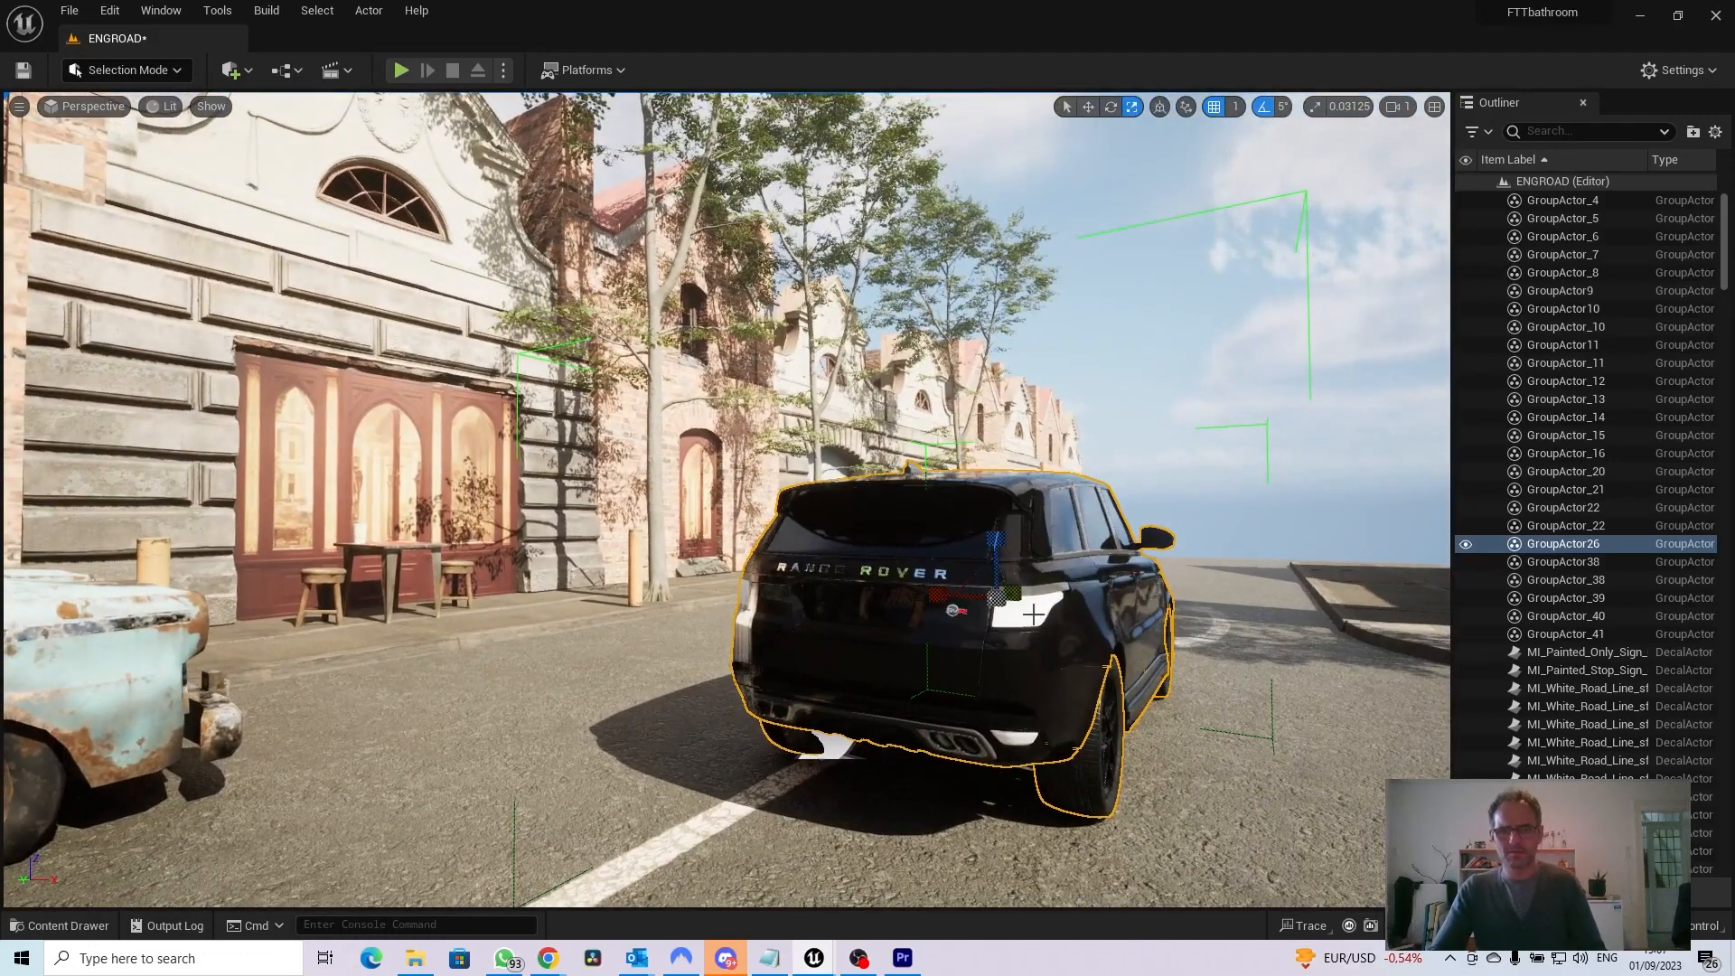
left_click_drag(1070, 601, 615, 604)
left_click_drag(676, 690, 425, 687)
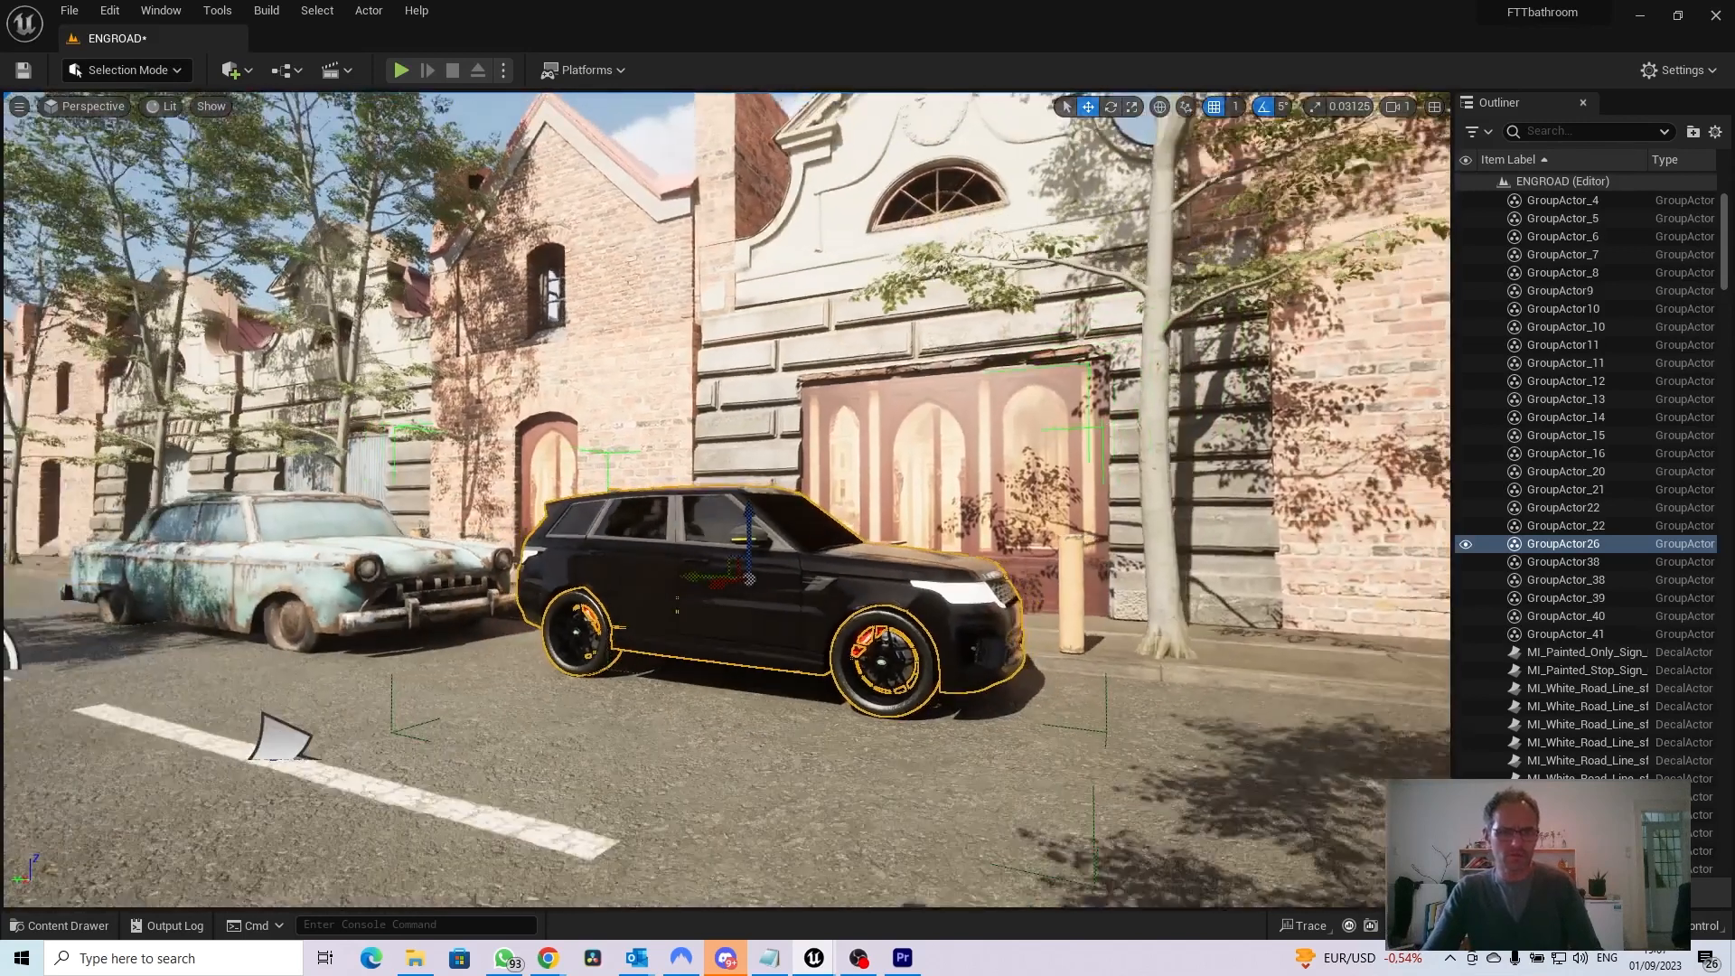
Fine-tune the parked Range Rover's heading and raise it slightly so the tyres rest on the road surface
left_click_drag(736, 547, 917, 545)
key("r")
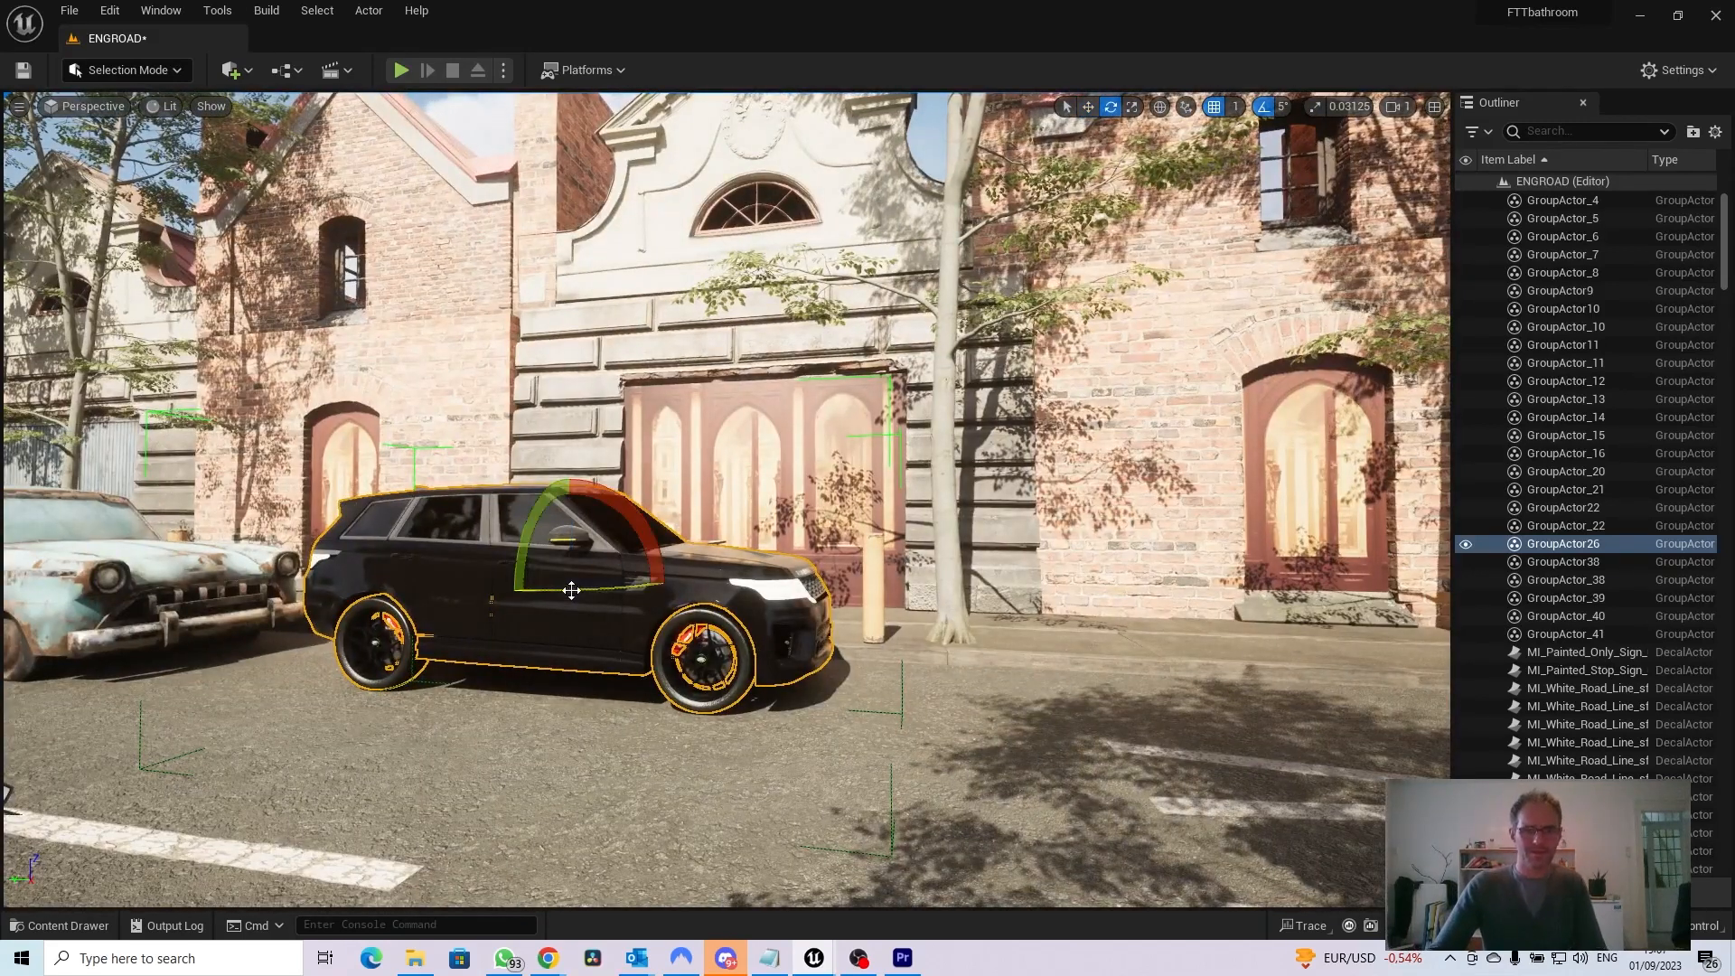
left_click_drag(571, 582, 623, 563)
left_click_drag(395, 793, 589, 676)
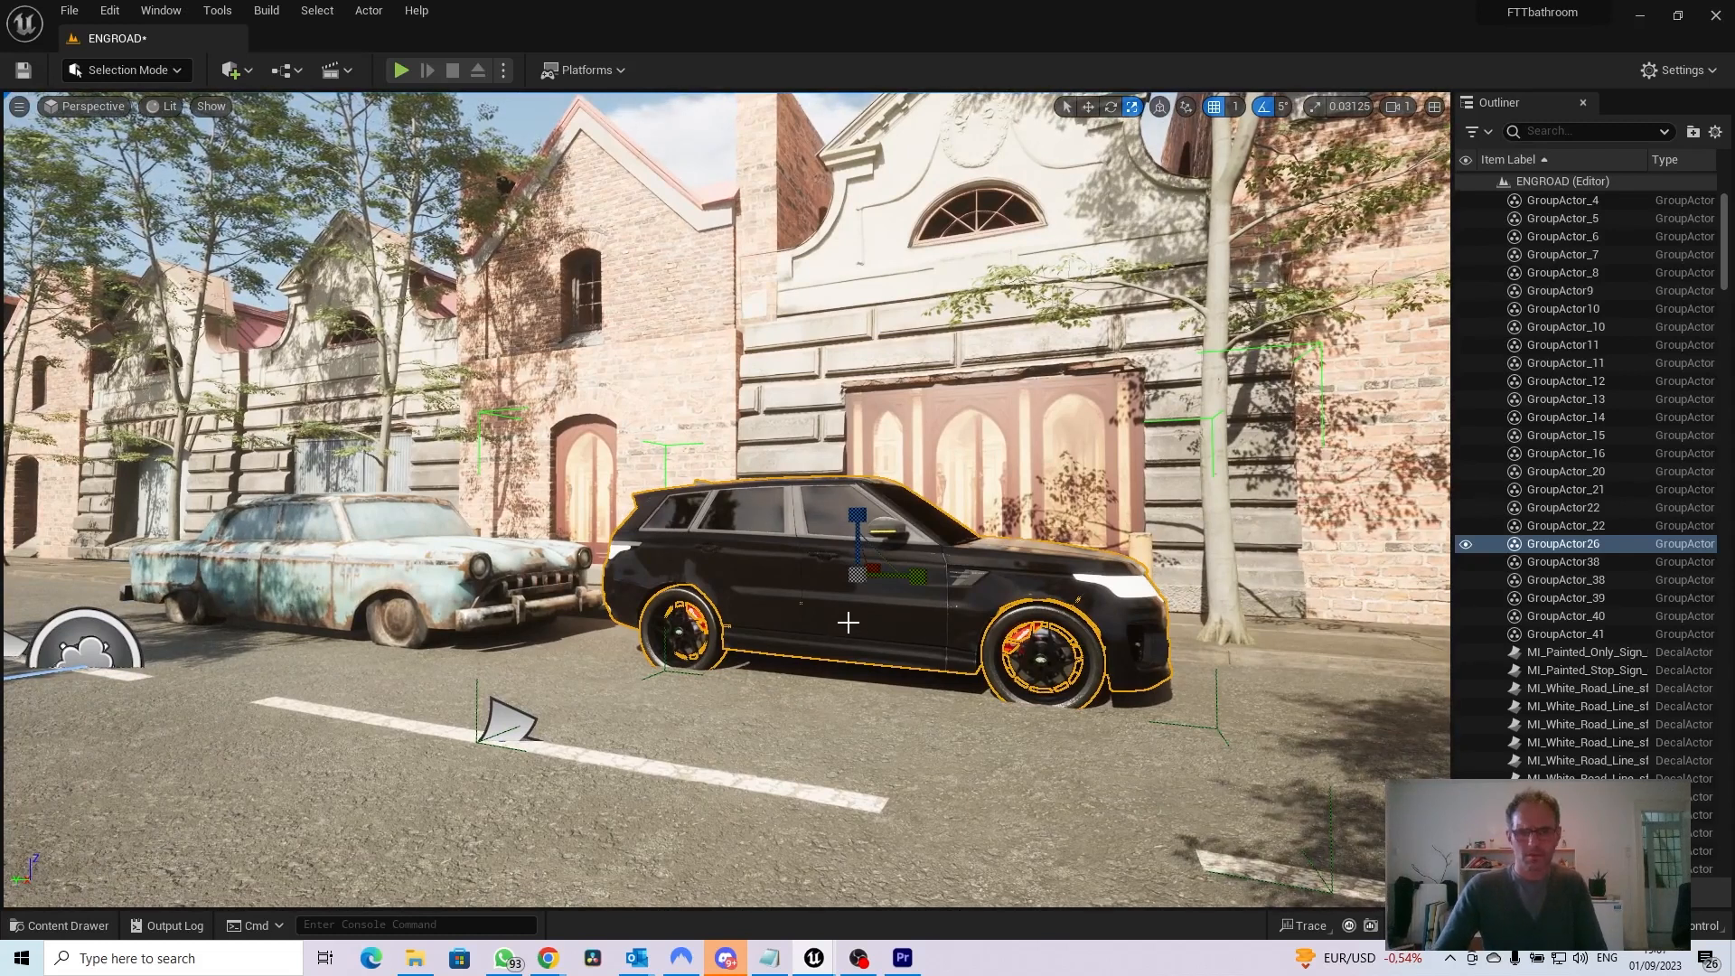
left_click_drag(858, 503, 860, 492)
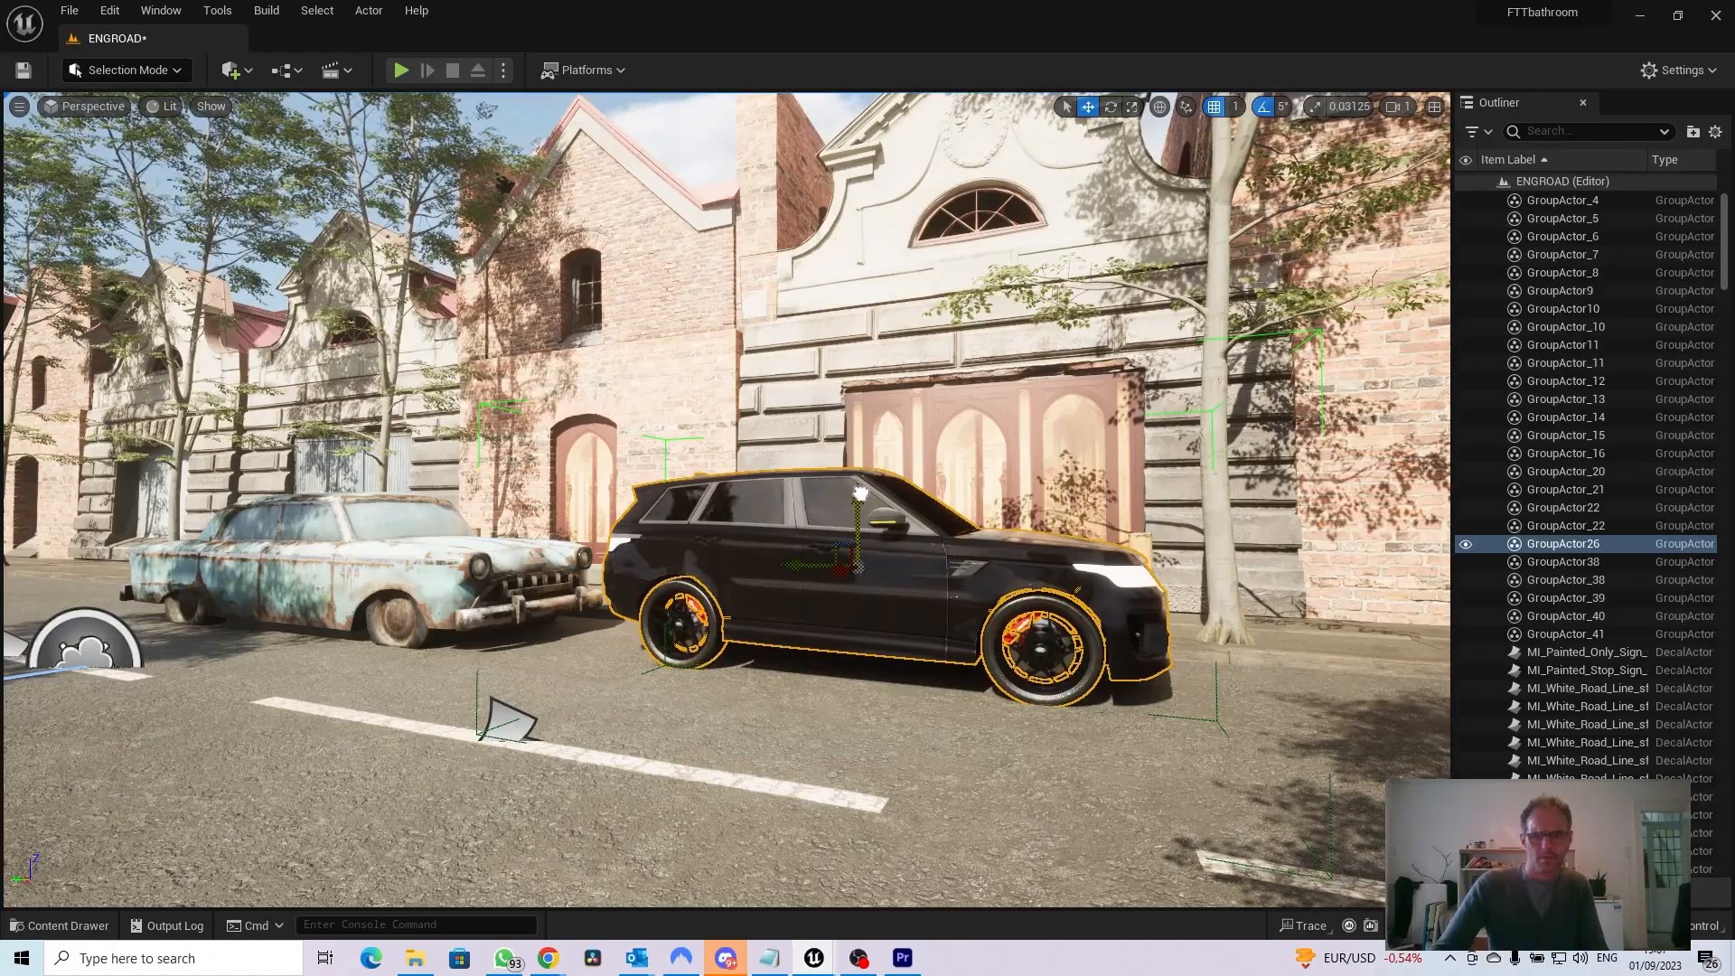
Move the Range Rover farther ahead of the rusty car, into the tree shade along the kerb
right_click_drag(776, 745, 931, 747)
left_click_drag(468, 555, 816, 592)
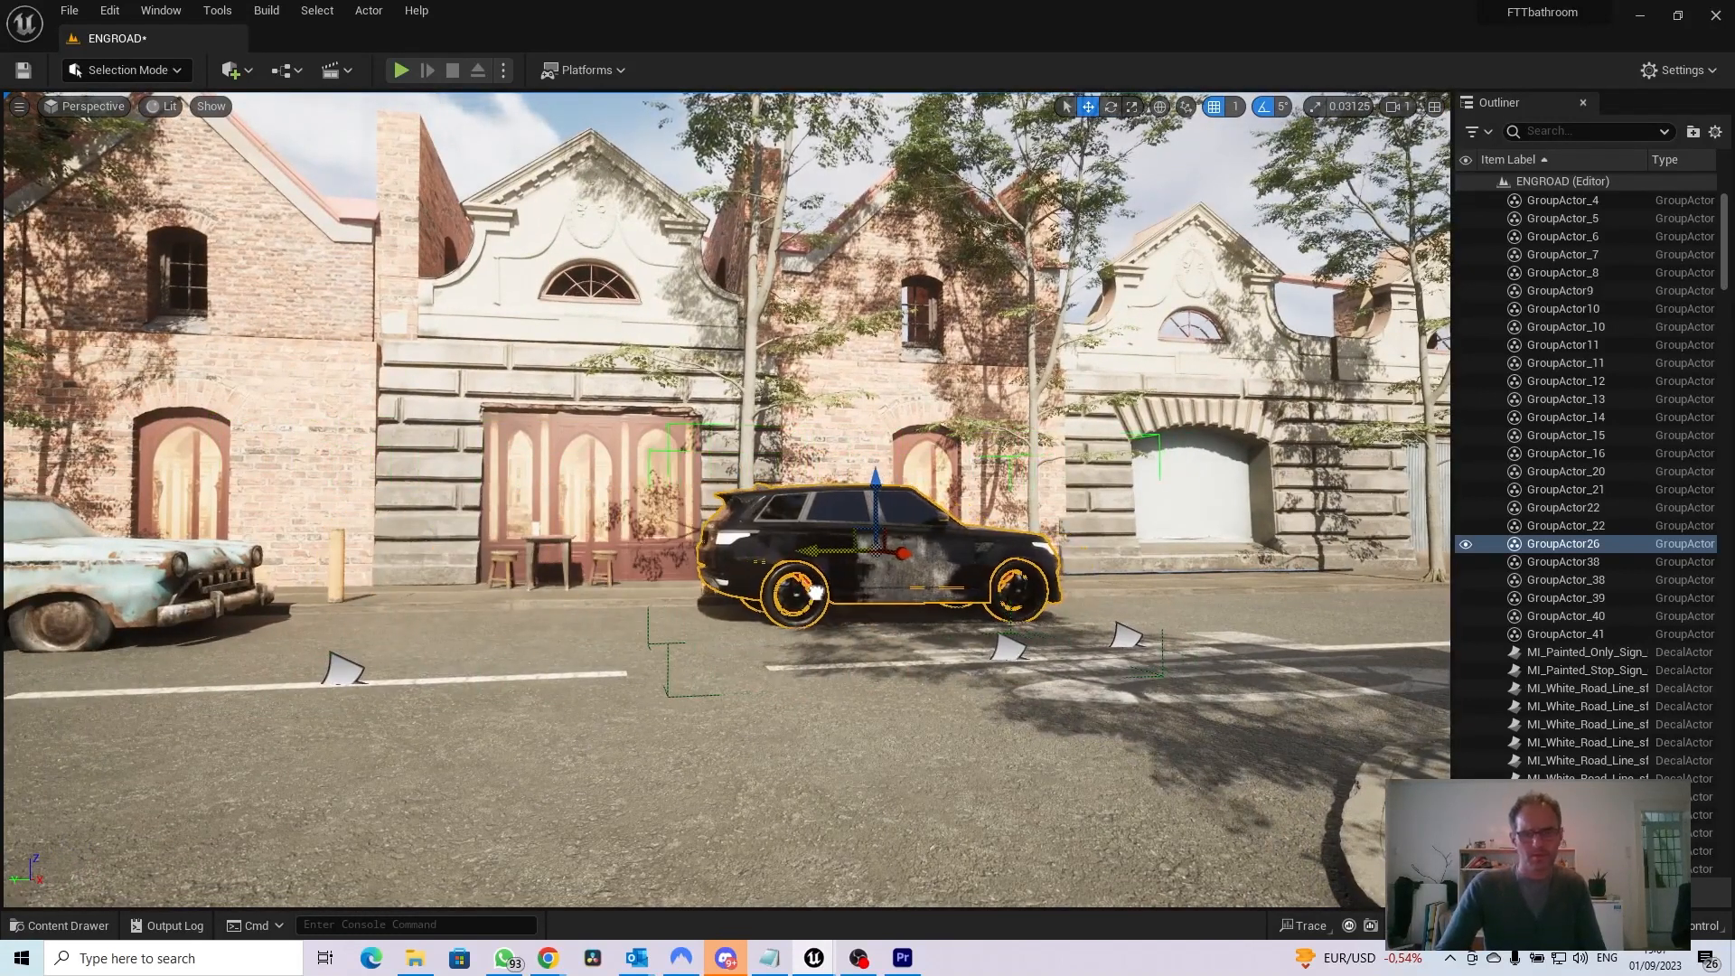
key("e")
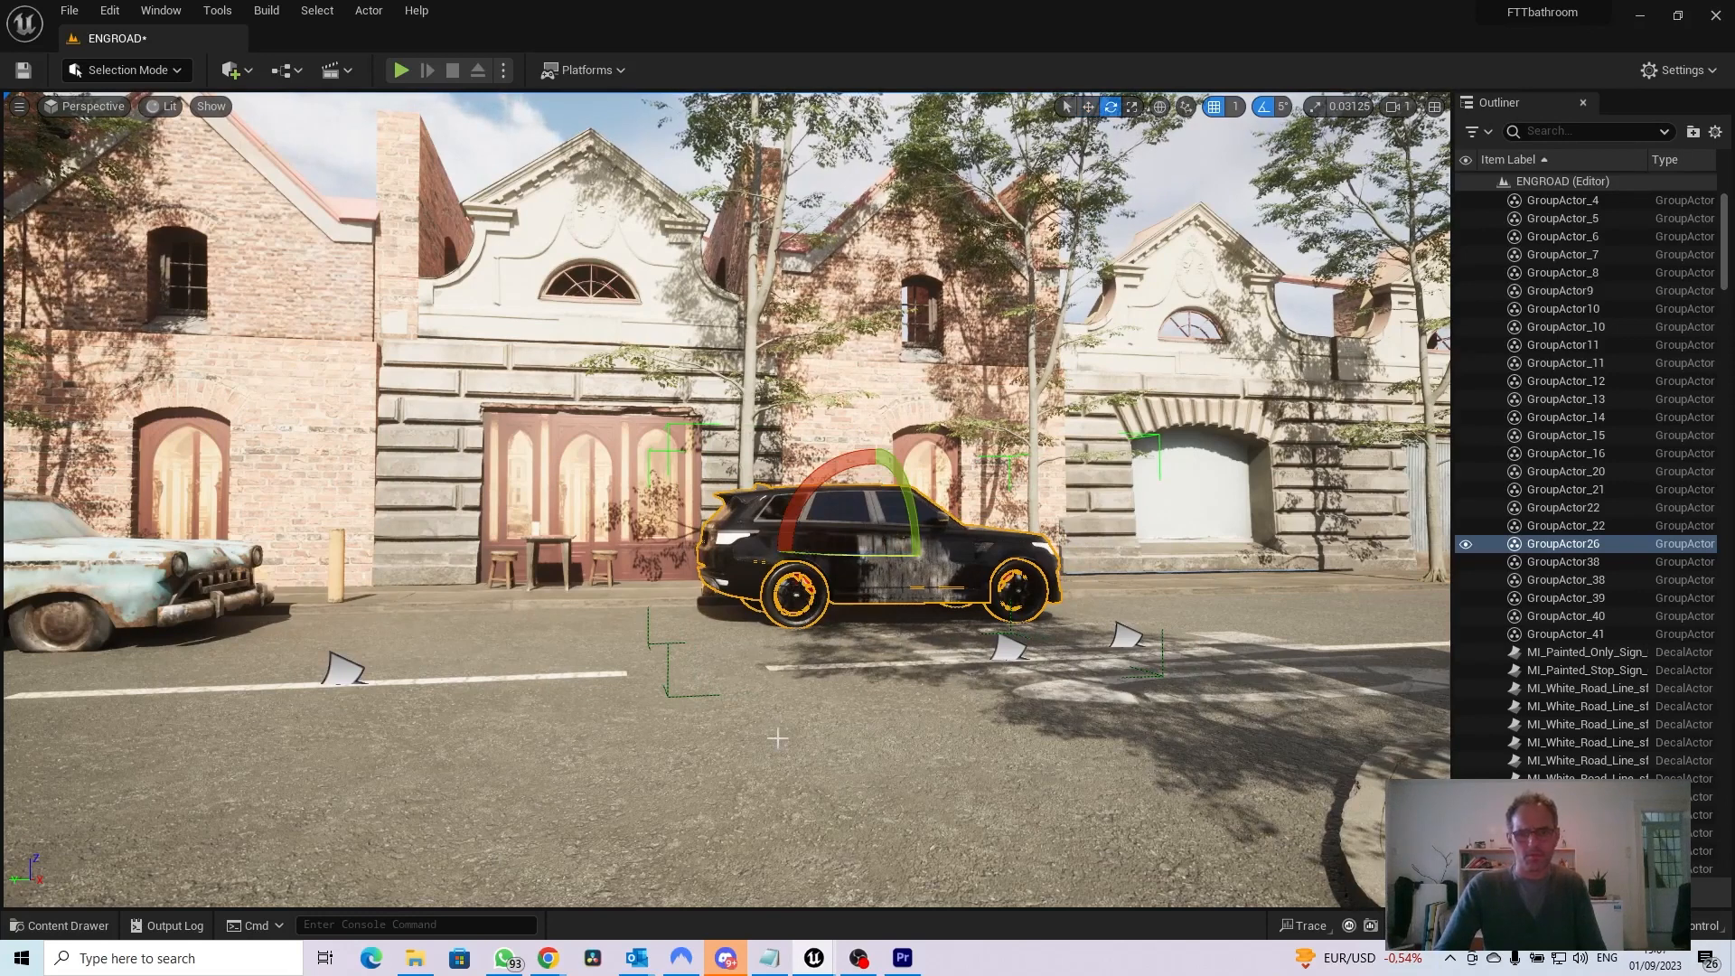
key("s")
right_click_drag(769, 701, 781, 692)
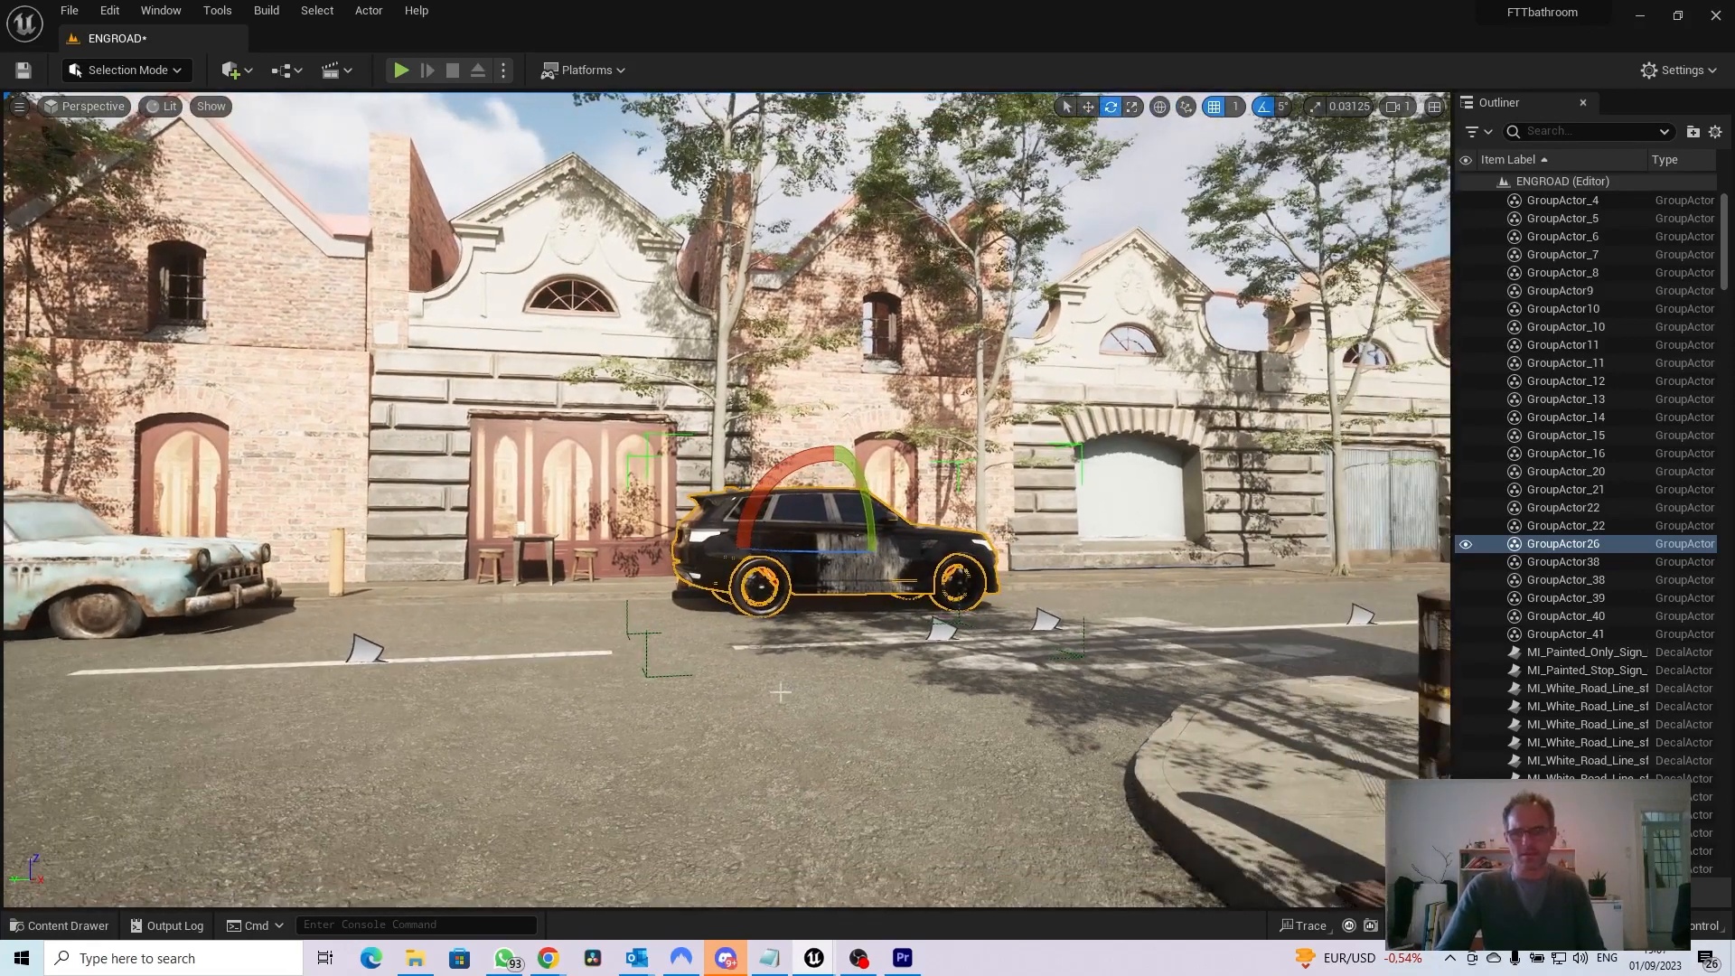
key("r")
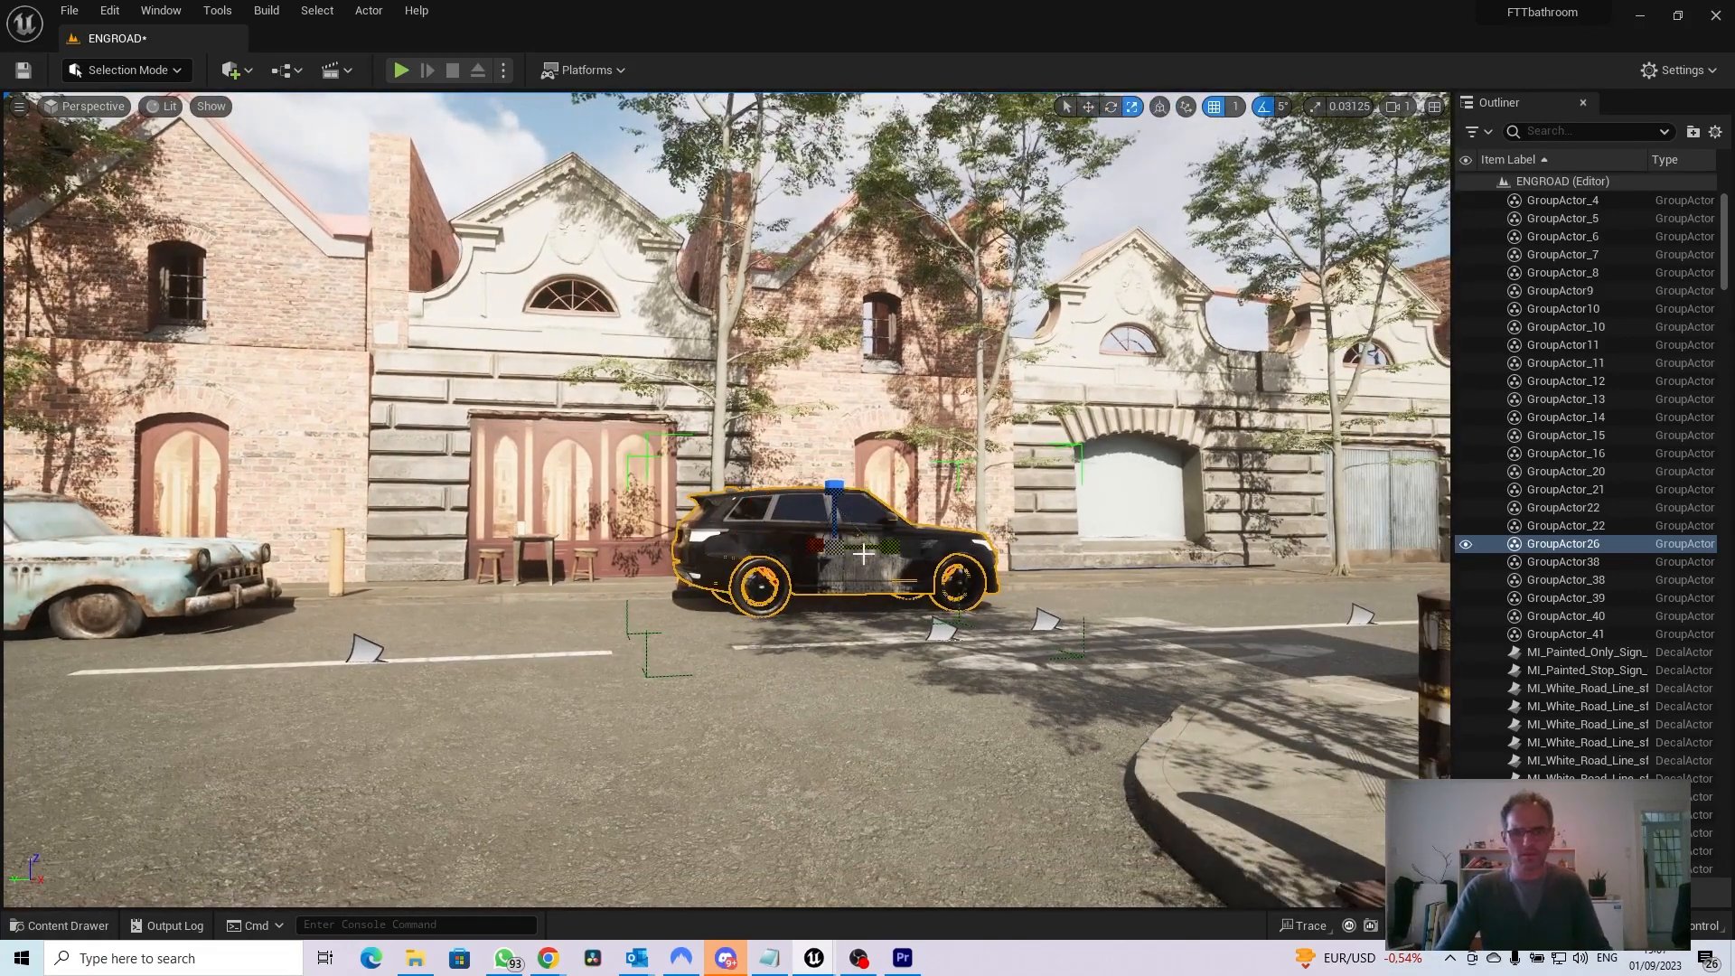
key("w")
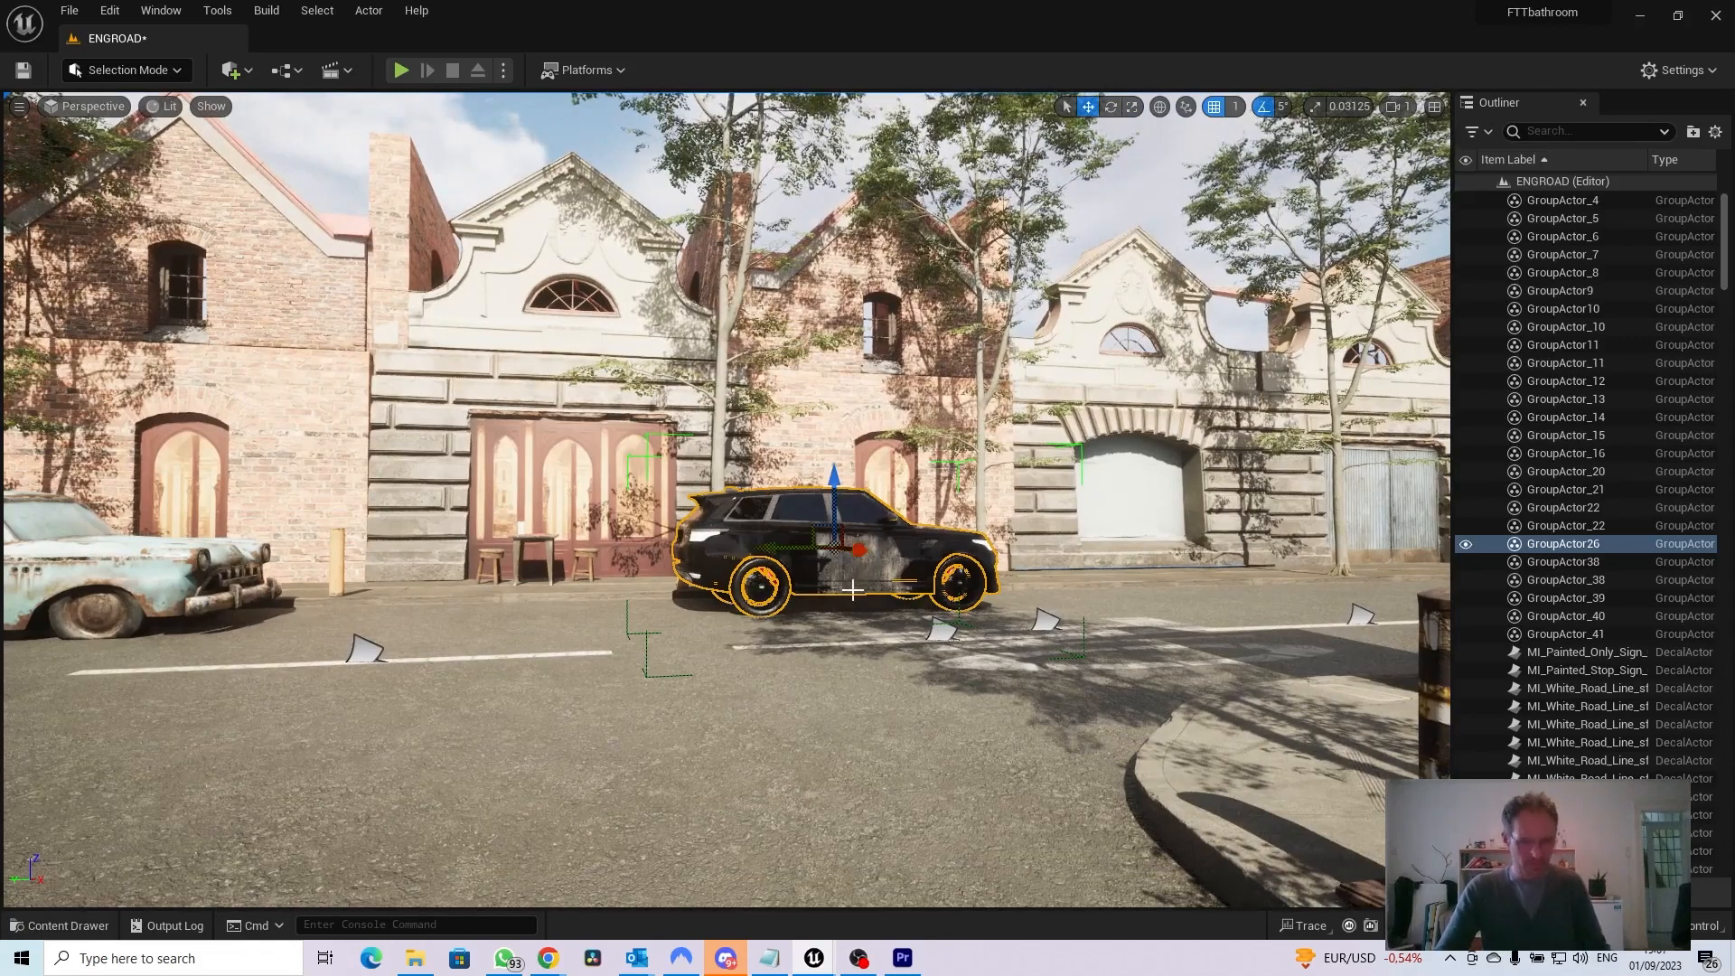
Duplicate the Range Rover group toward the near pavement corner and rotate the copy by 110°
left_click_drag(859, 550, 1192, 809, "alt")
key("e")
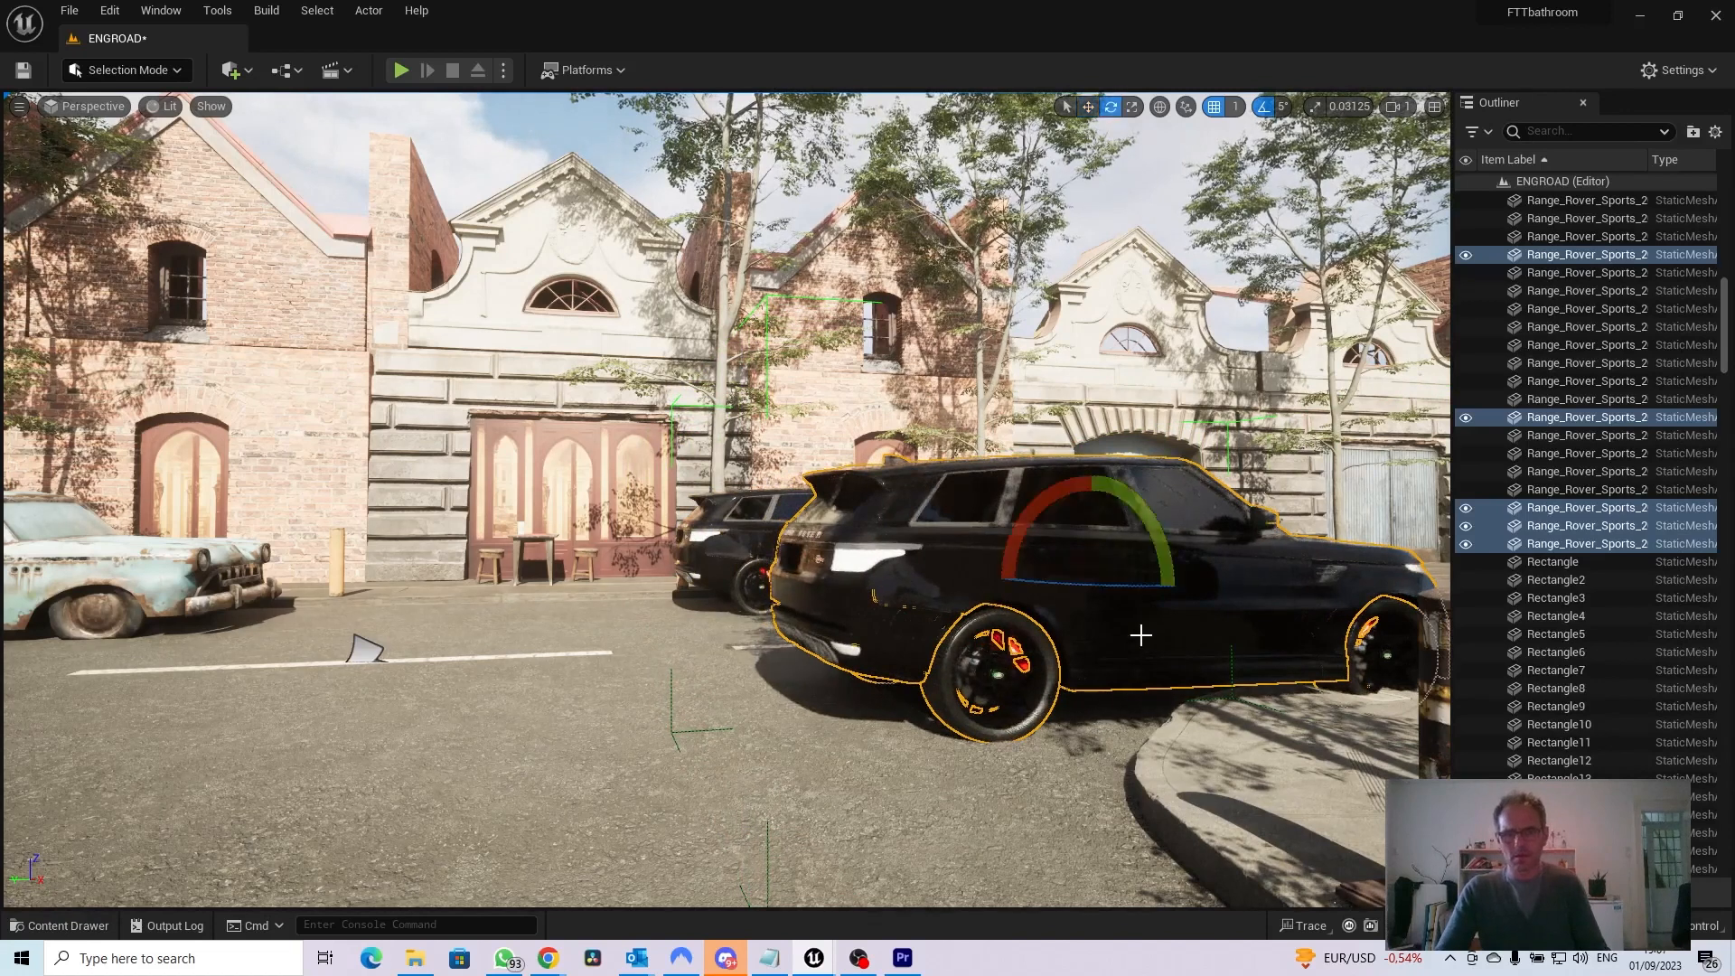
left_click_drag(1118, 585, 1320, 591)
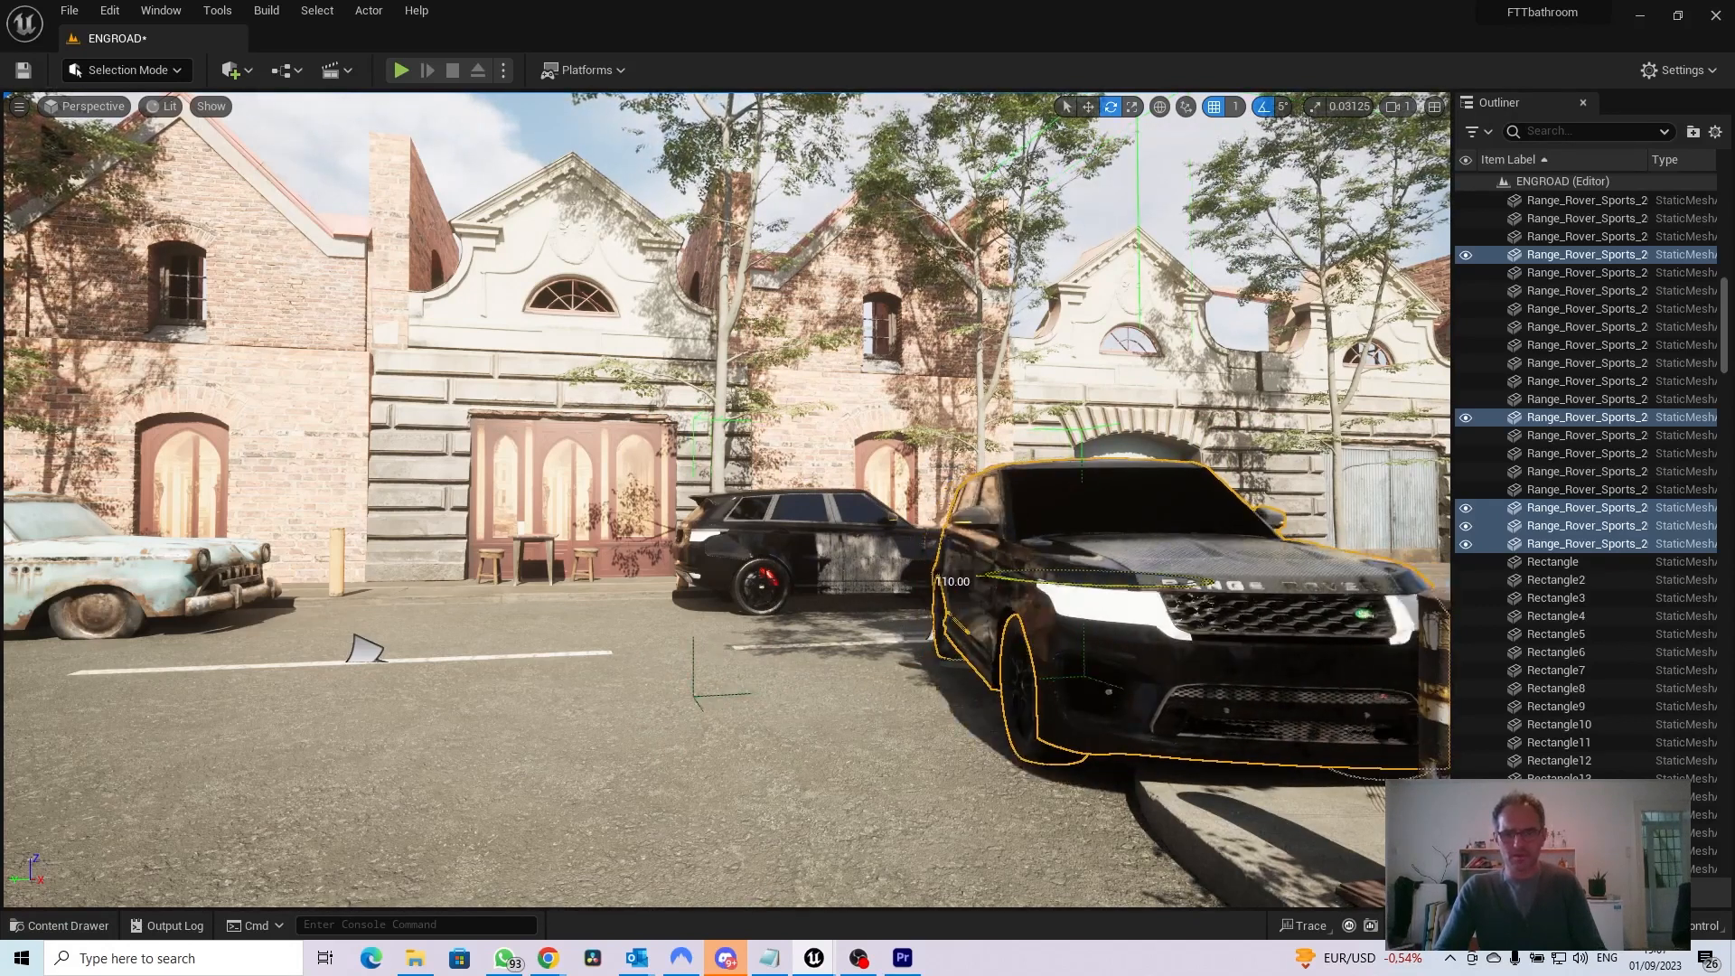
Move the duplicated Range Rover off the pavement corner into the open road beside the yellow-striped bollard
key("w")
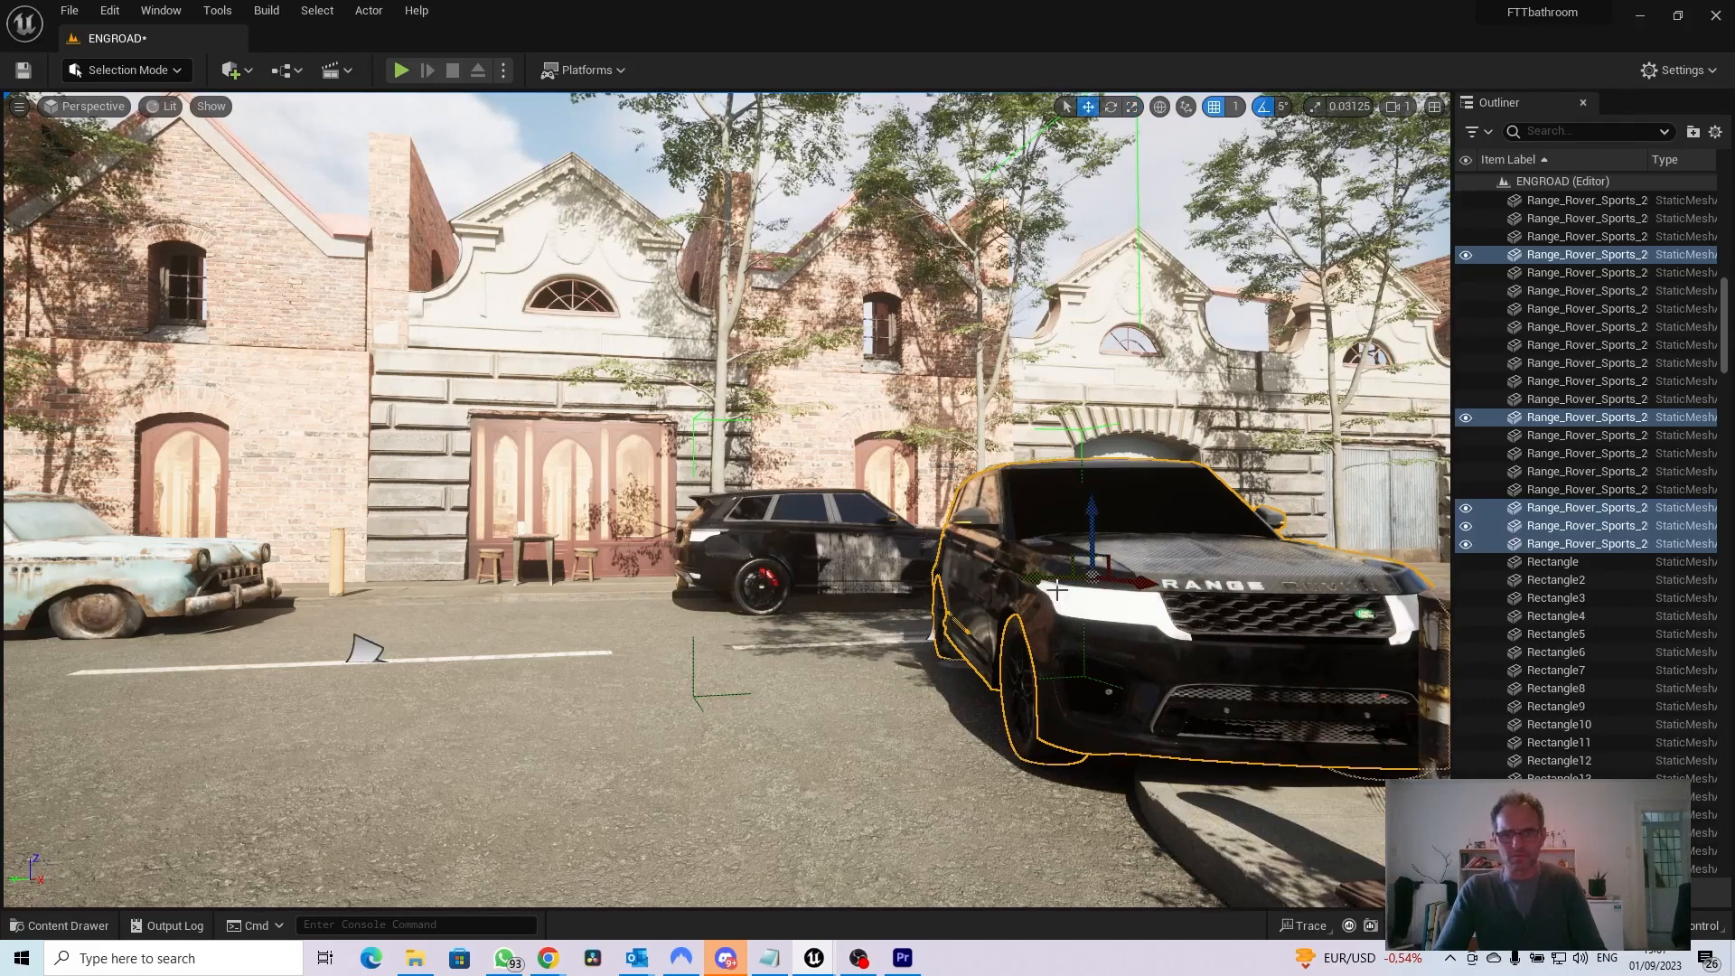
left_click_drag(1037, 575, 687, 660)
scroll(1018, 593, "down", 1)
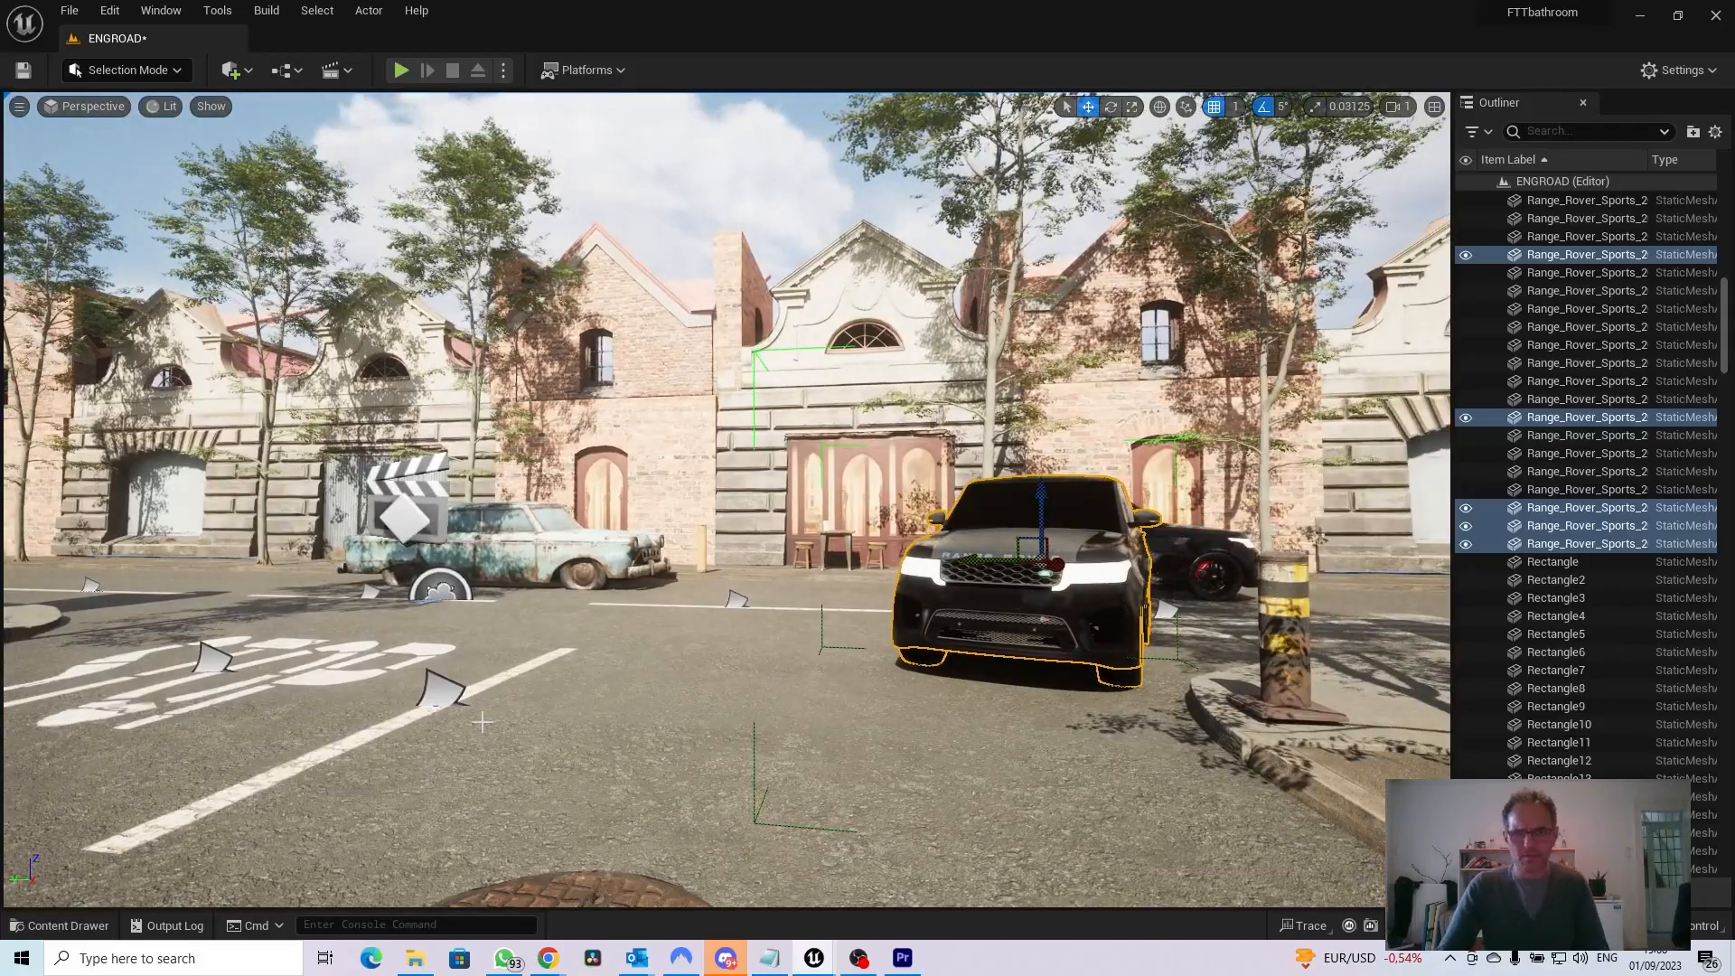
right_click_drag(1019, 593, 1288, 592)
key("s")
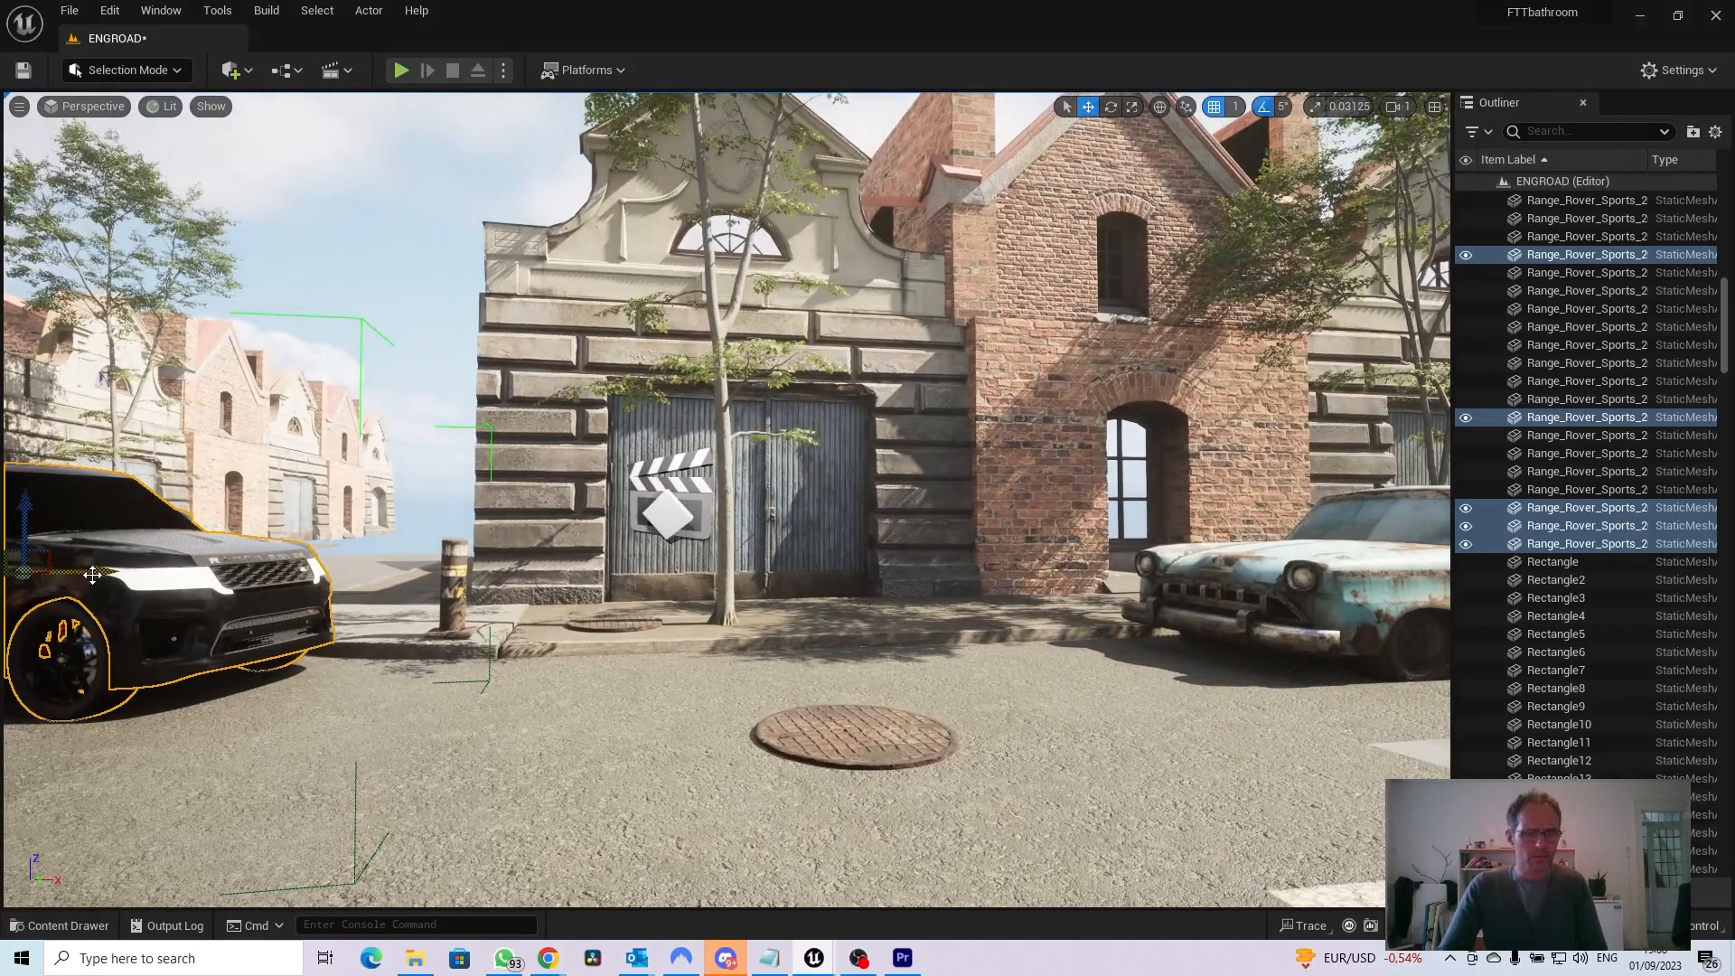
Place the duplicated Range Rover by the manhole cover near the blue metal doors, turned parallel to the facade
left_click_drag(93, 570, 697, 679)
key("e")
left_click_drag(610, 573, 569, 575)
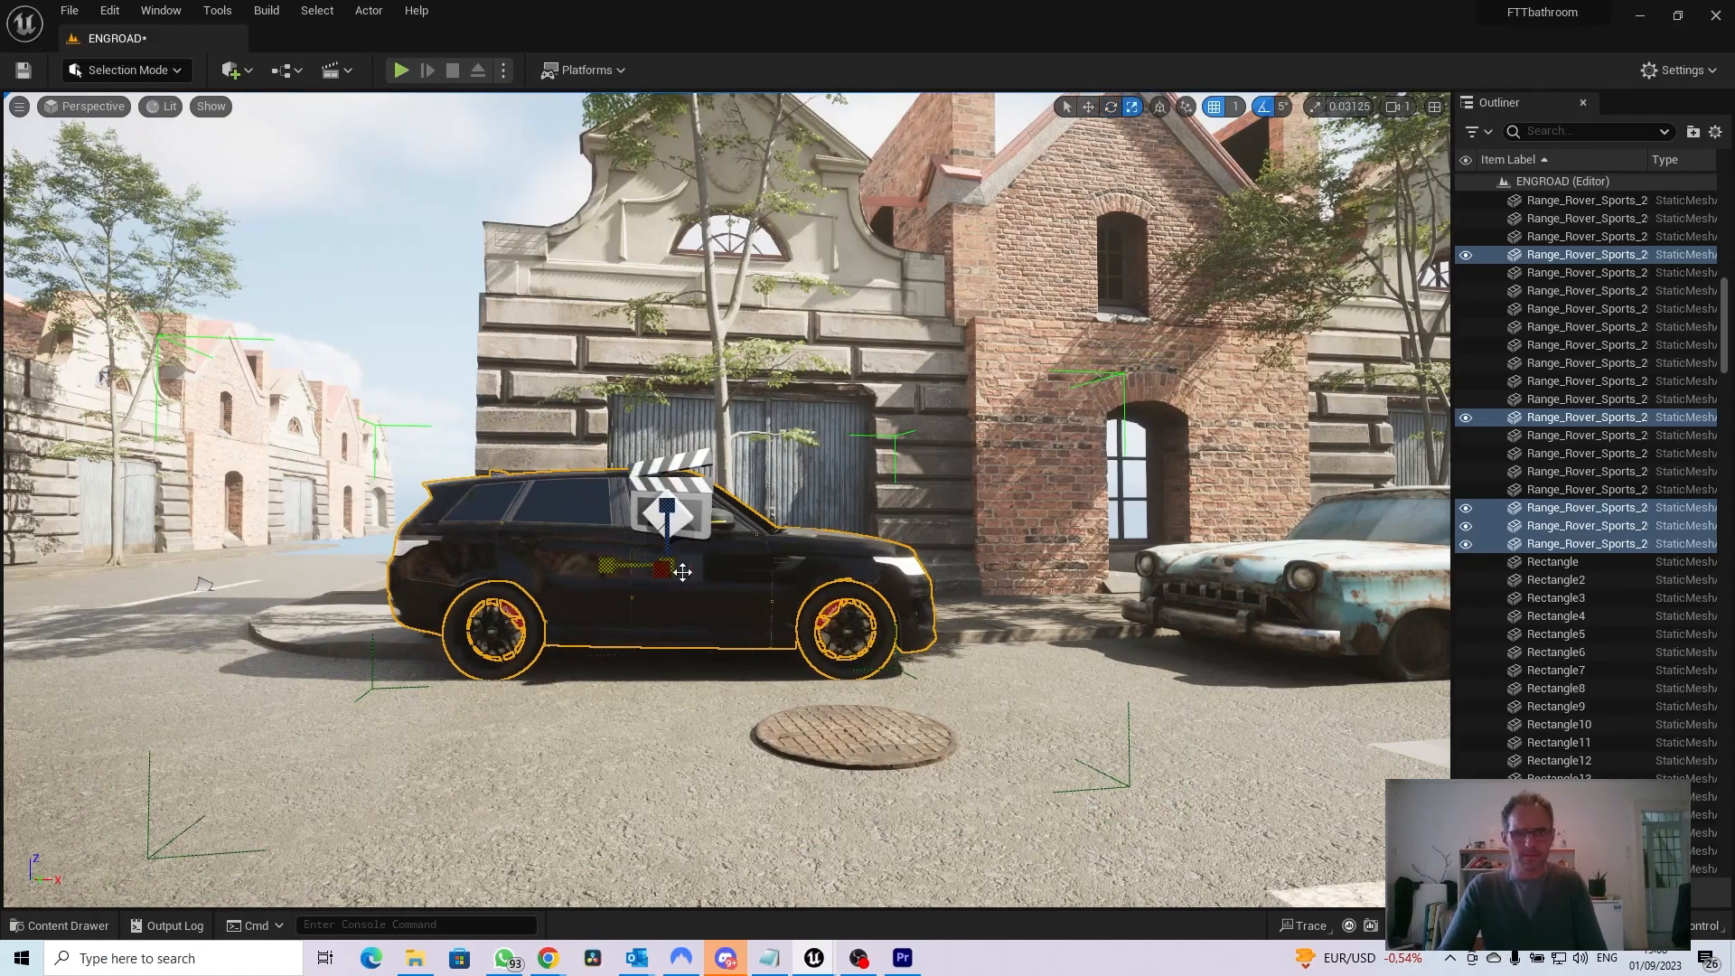
key("w")
mouse_move(669, 568)
left_mouse_down()
mouse_move(669, 585)
mouse_move(669, 567)
left_mouse_up()
key("d")
mouse_move(552, 620)
right_mouse_down()
mouse_move(697, 620)
mouse_move(452, 624)
mouse_move(553, 620)
right_mouse_up()
key("s")
left_click_drag(518, 576, 351, 598)
right_click_drag(351, 598, 301, 597)
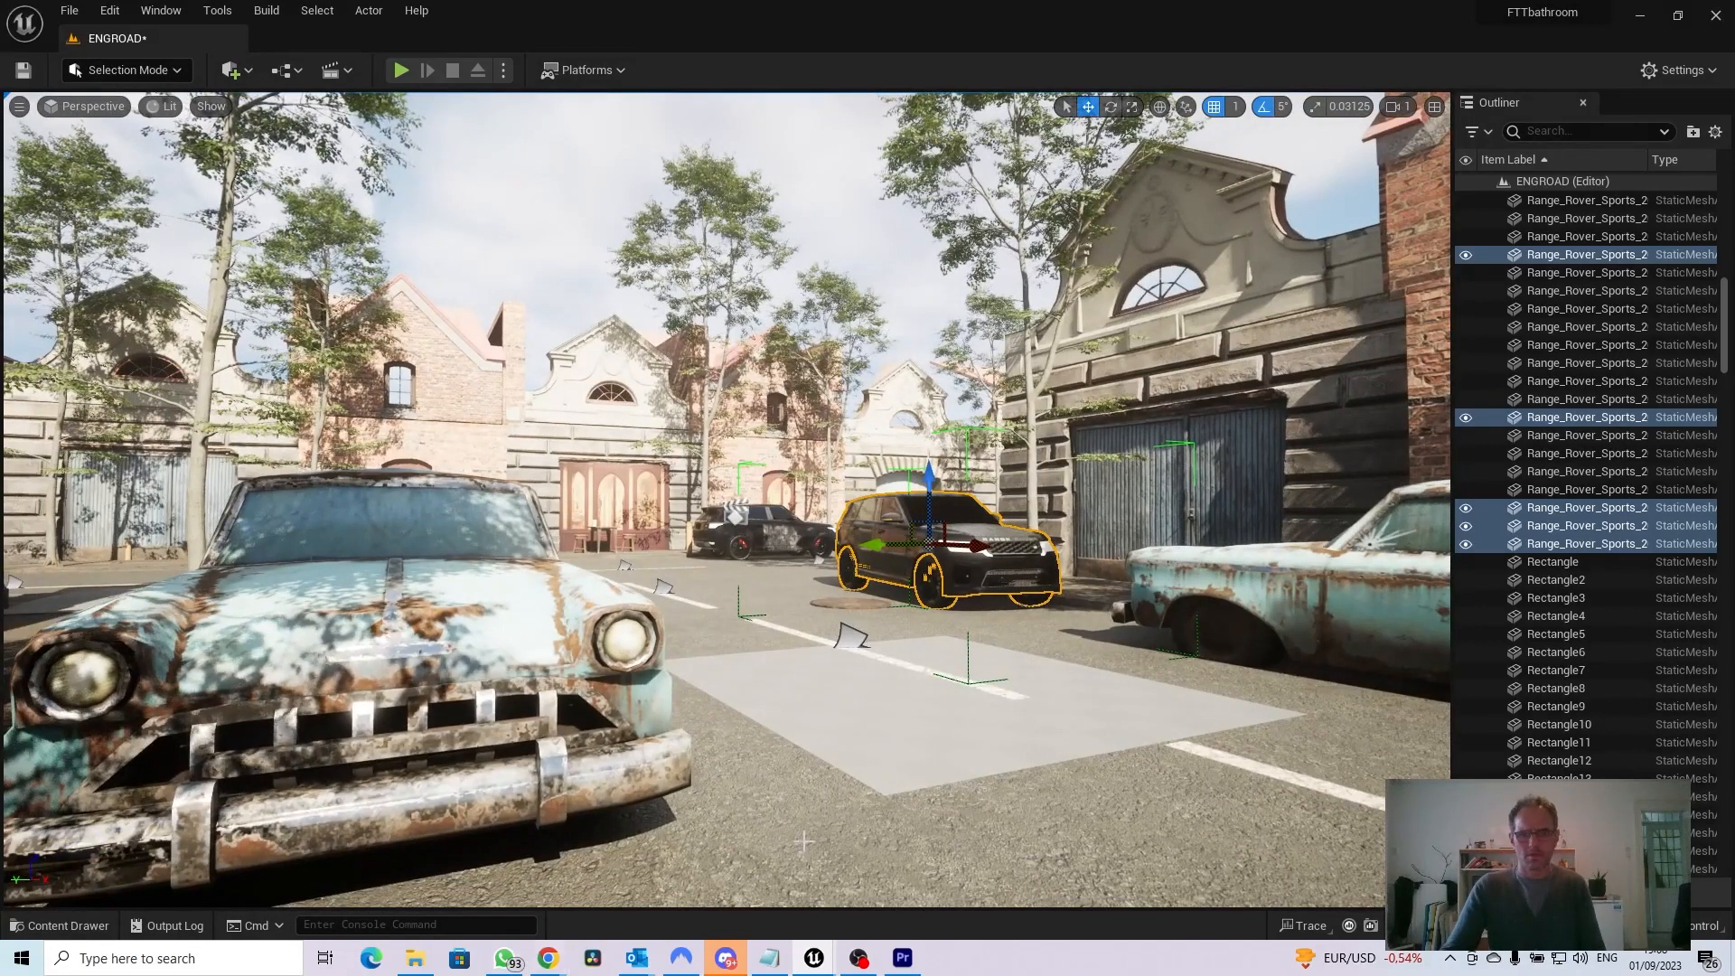
Inspect the road surface by selecting the Rectangle8 tile and the tiles around the plain grey patch
left_click(981, 839)
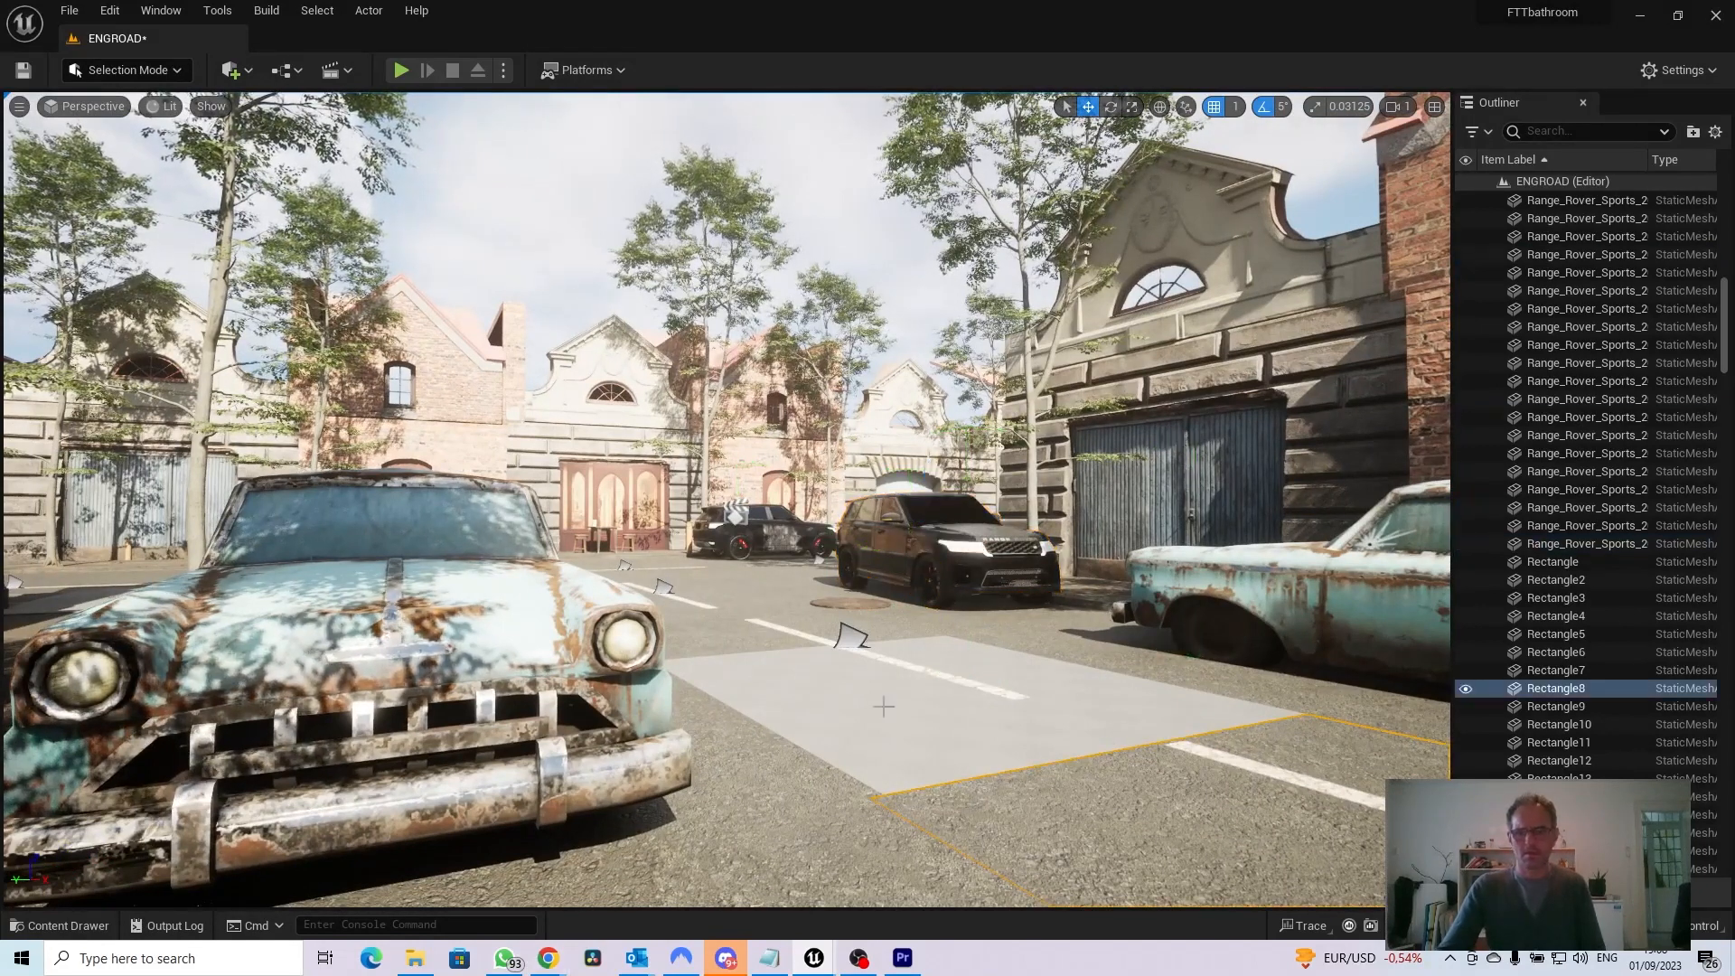
left_click(1005, 743)
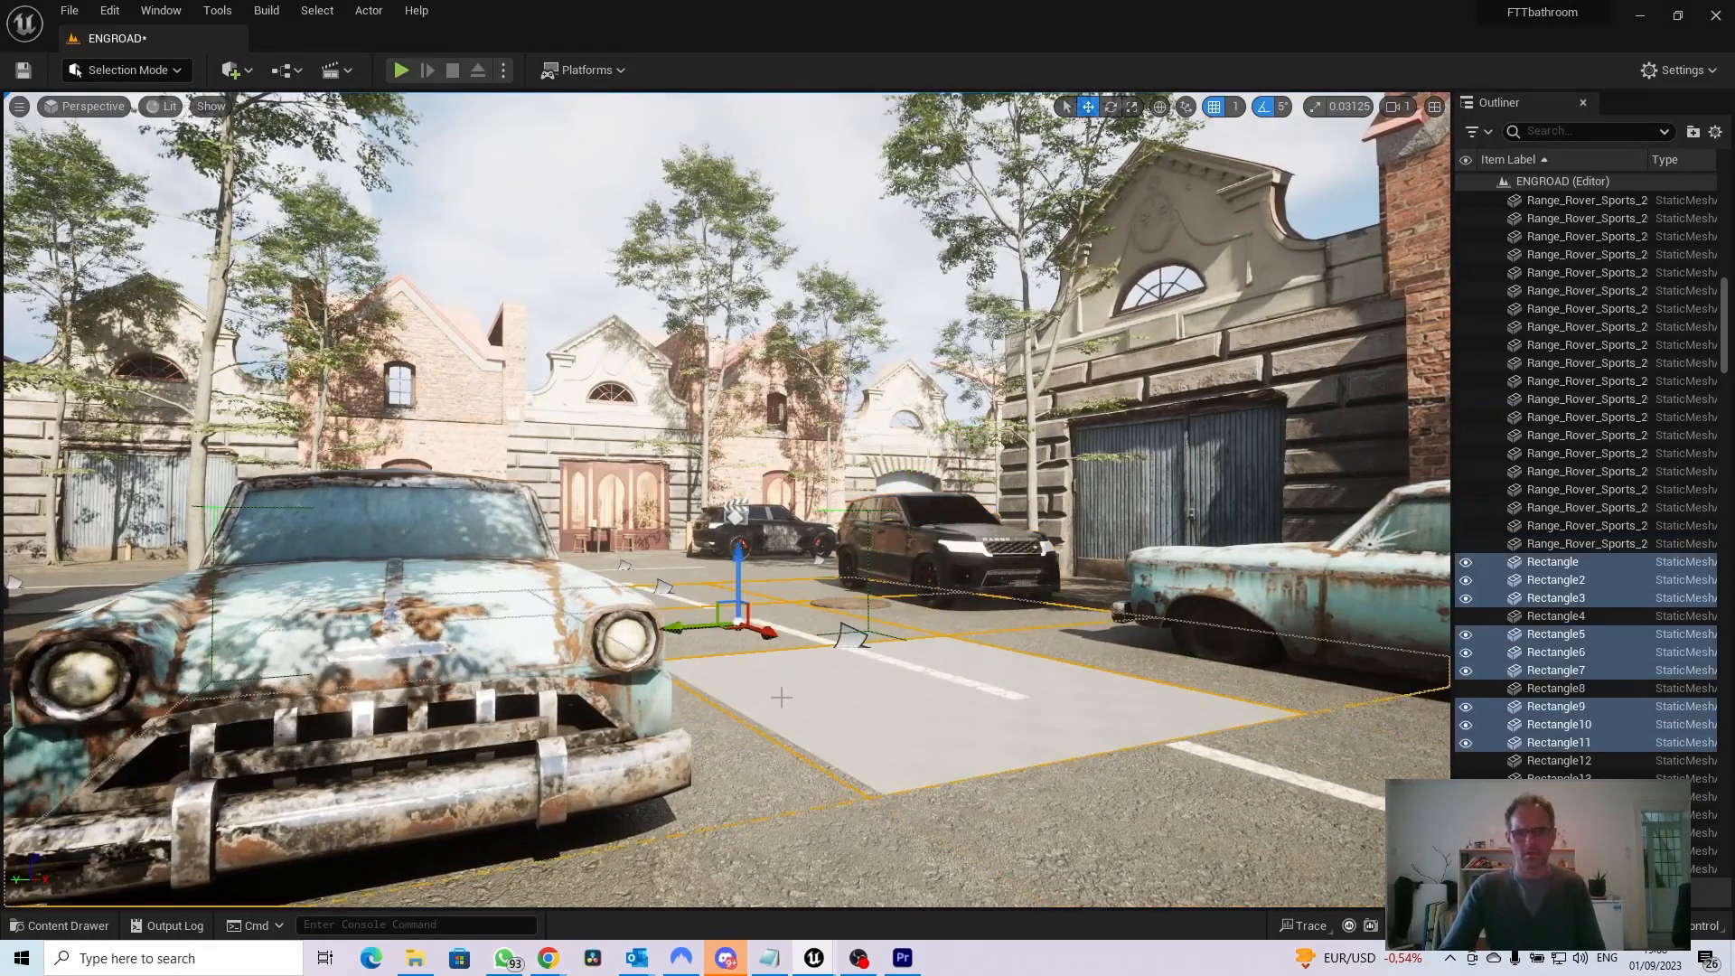
left_click(1141, 856)
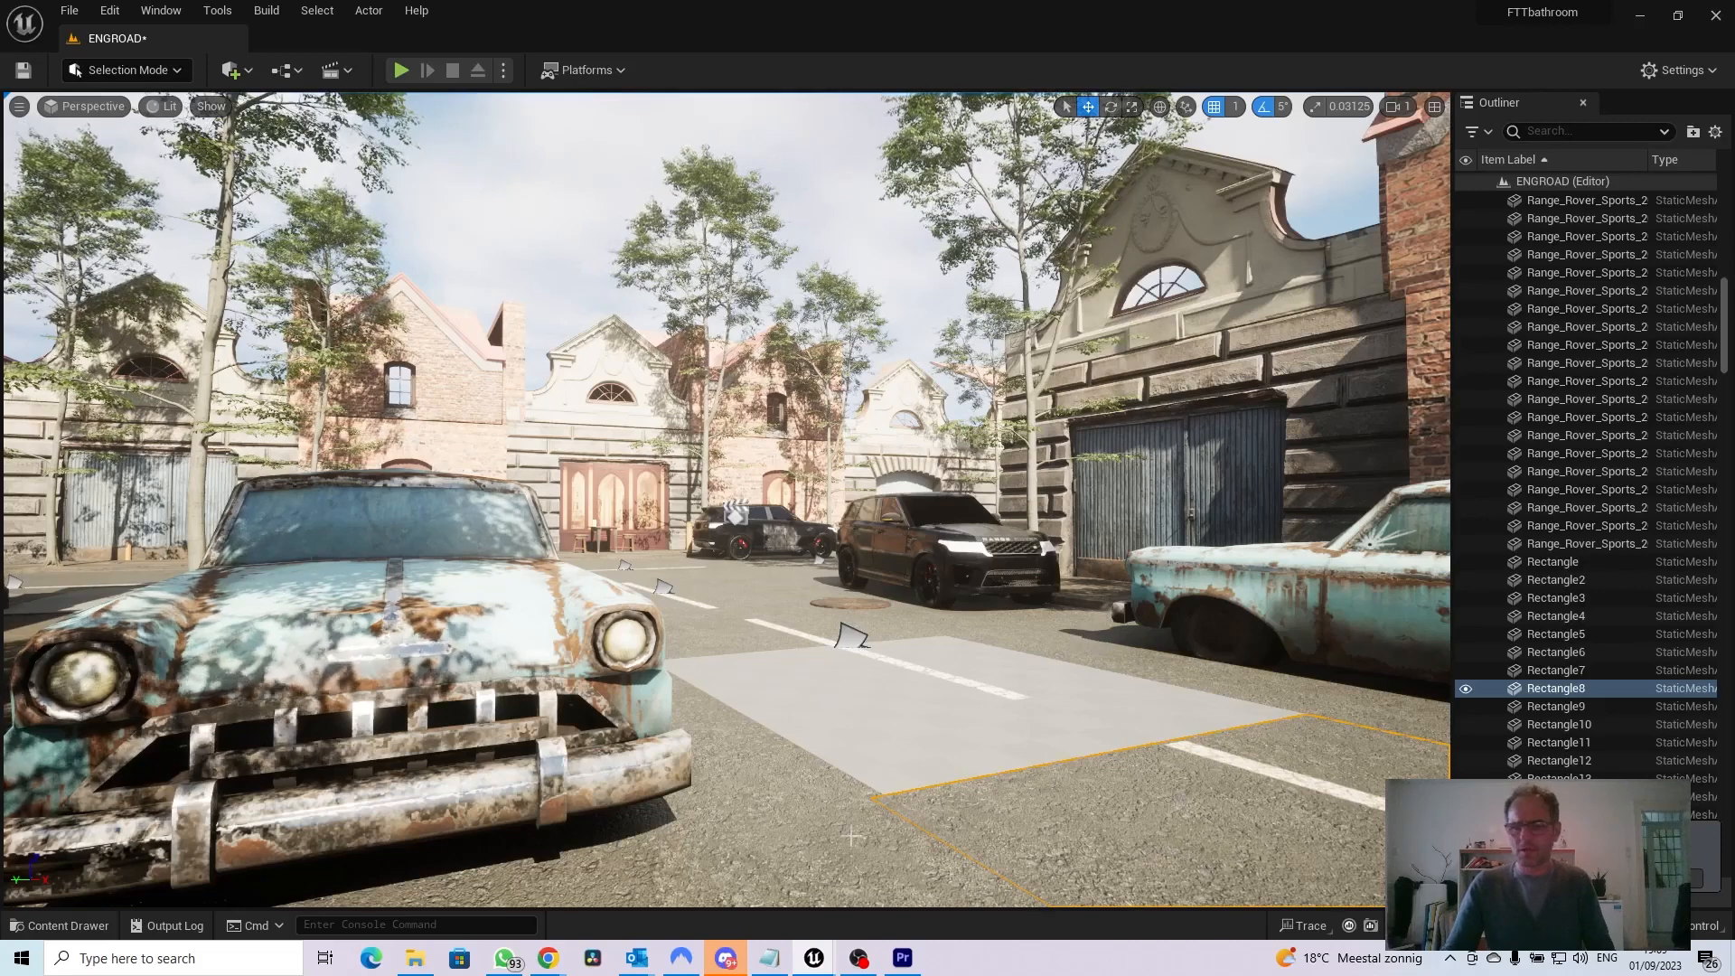
Review the assets in the CAR6 folder, close the content drawer and switch to OBS
left_click(82, 935)
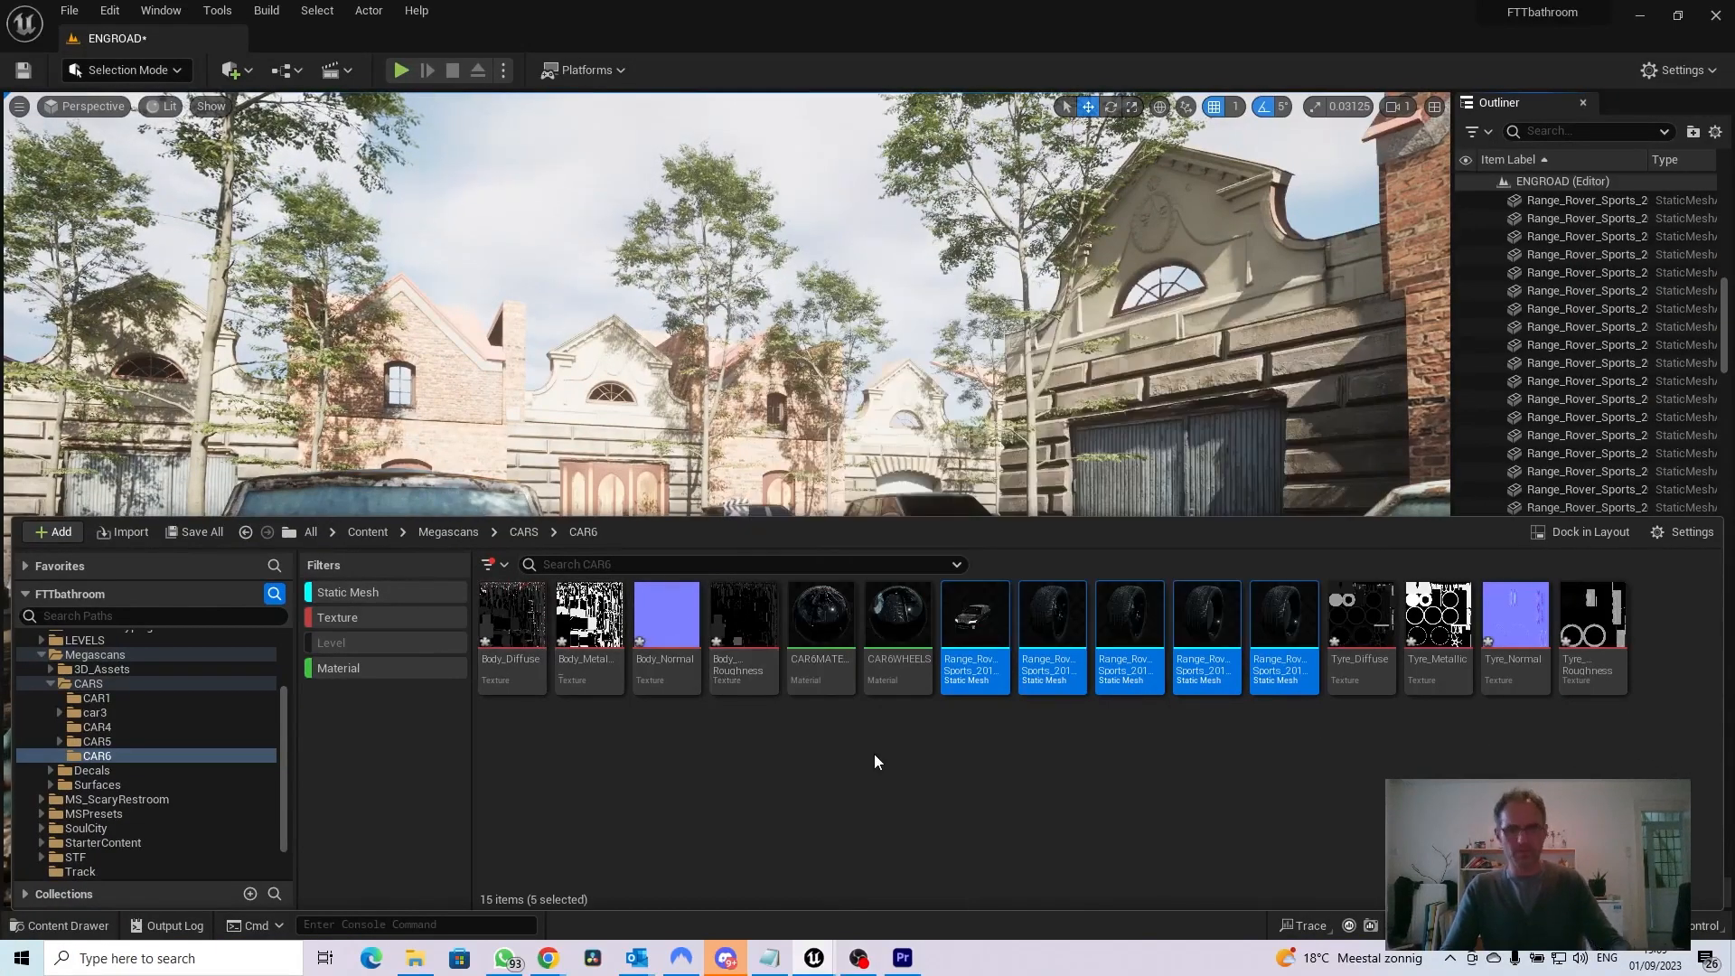
left_click(831, 237)
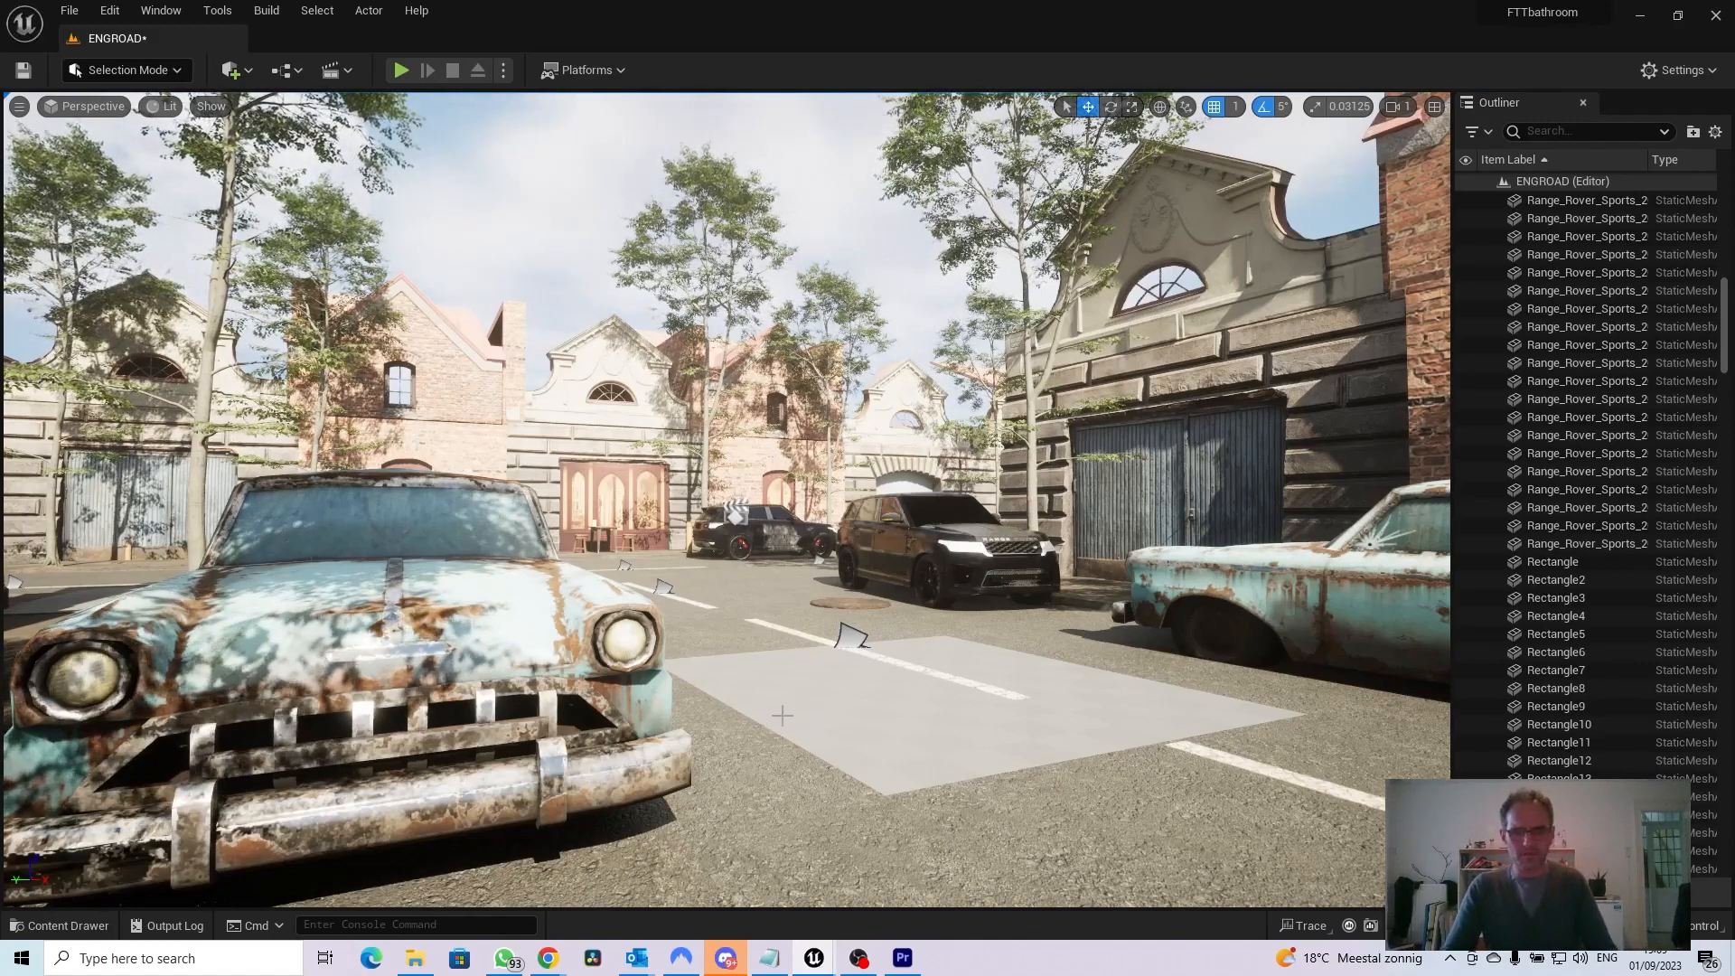
left_click(859, 958)
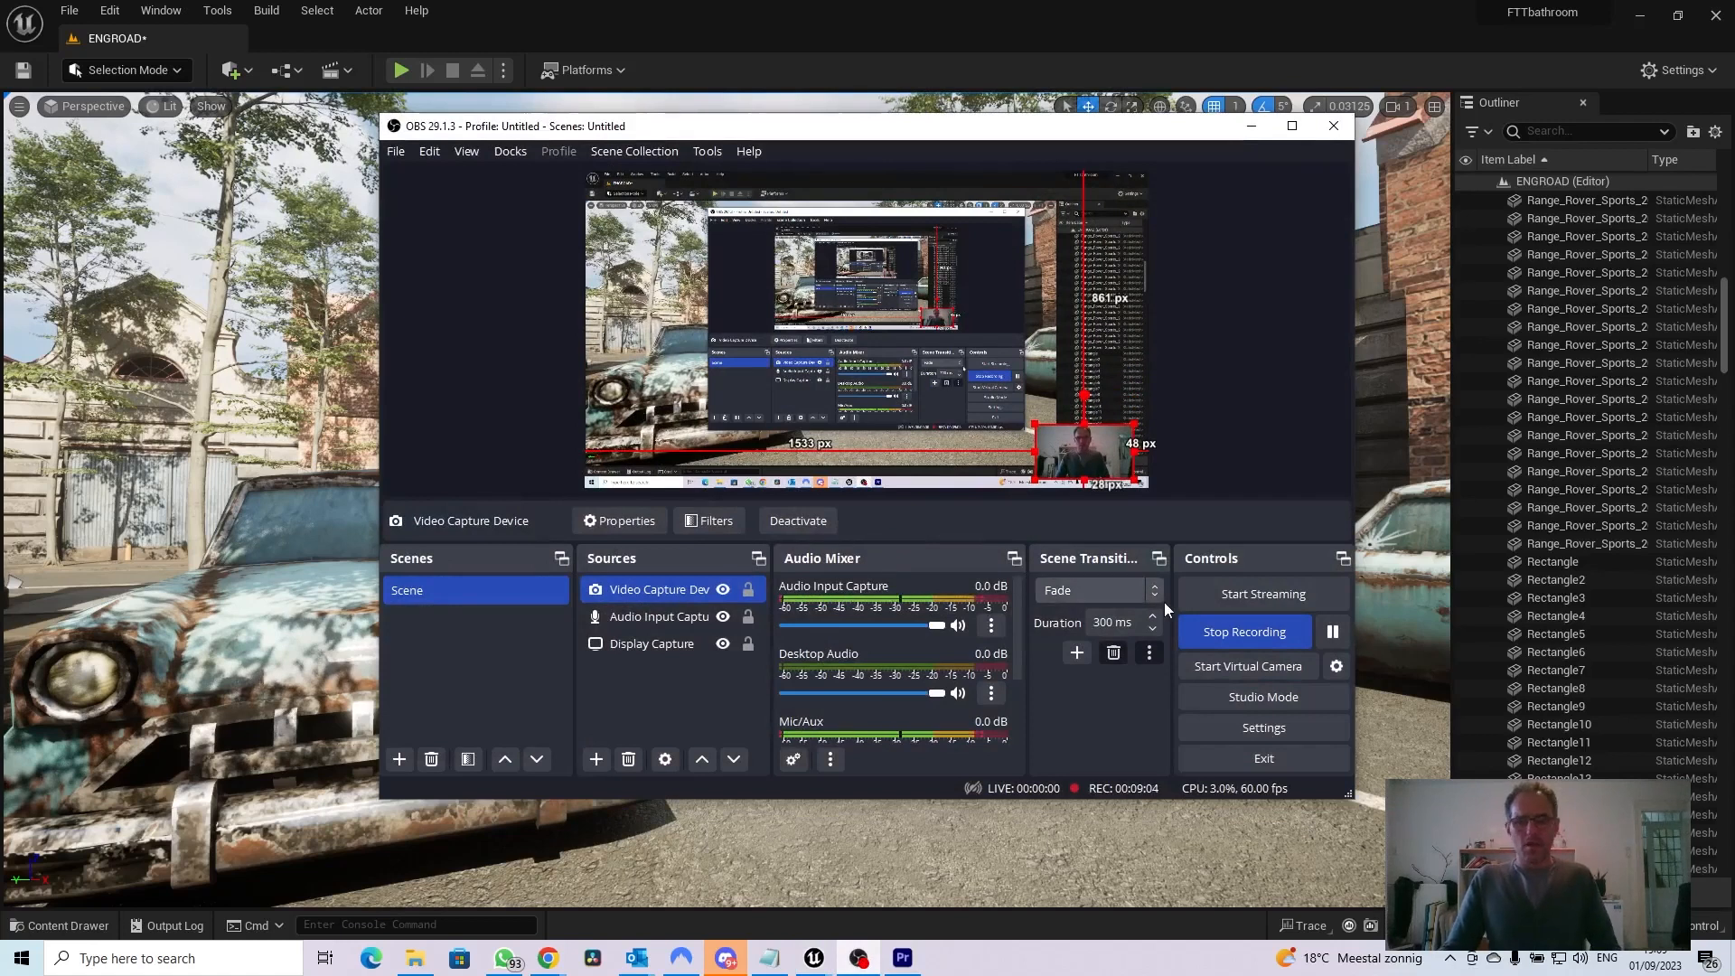